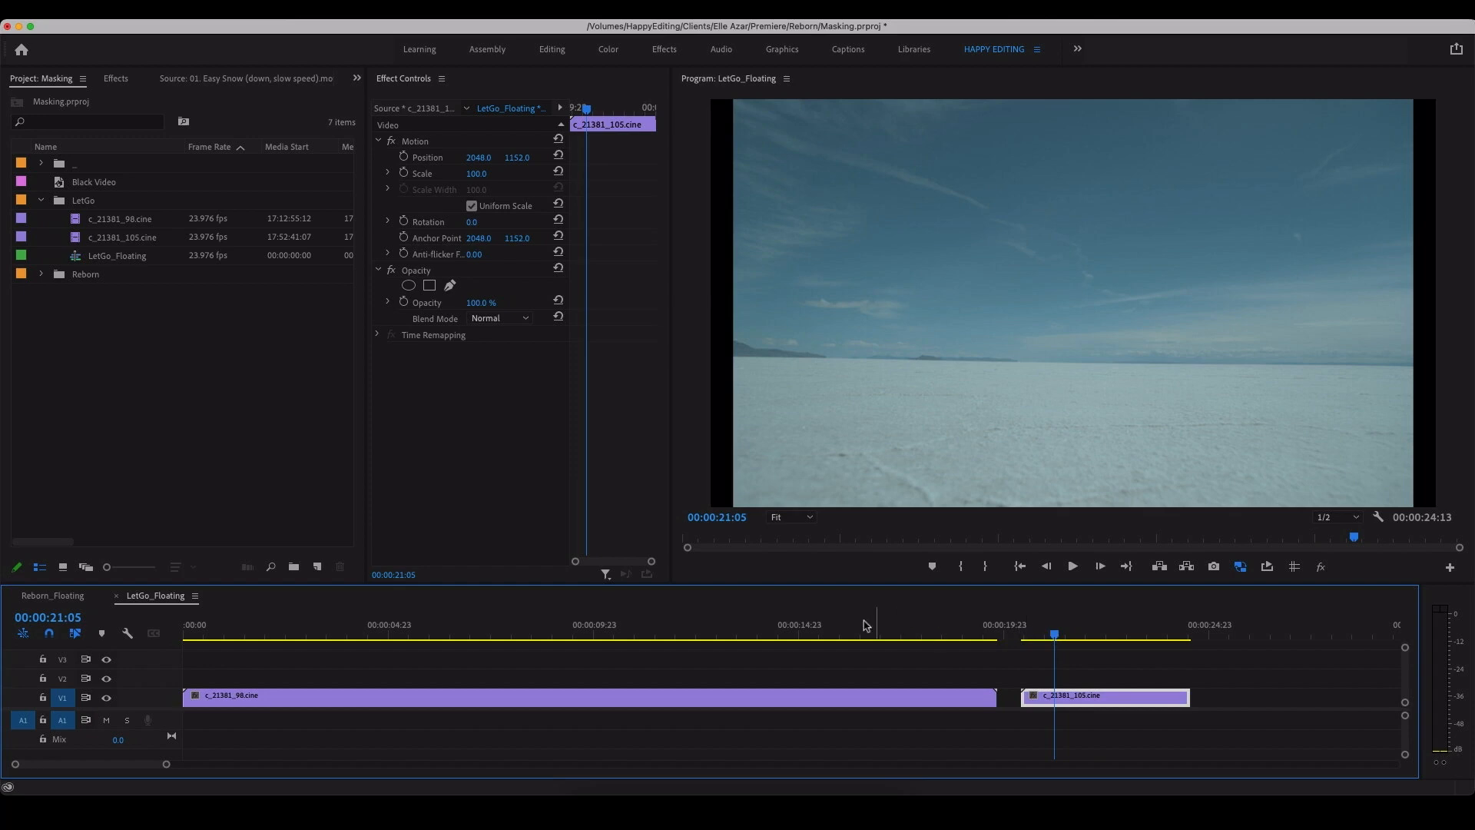
Step: Trim the end of c_21381_98.cine slightly and place c_21381_105.cine directly after it on V1 without a gap
drag(560, 624, 1107, 628)
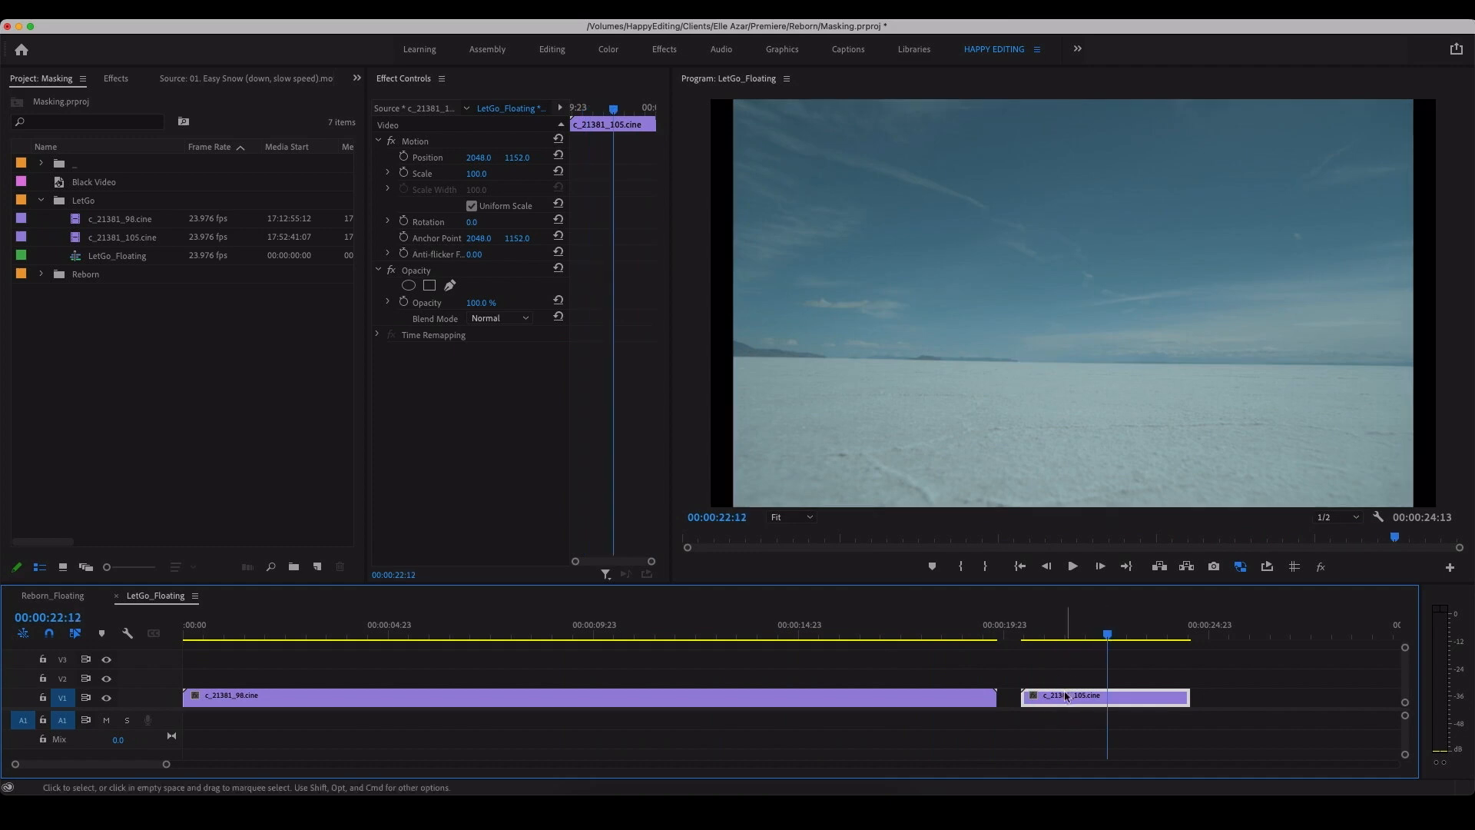
drag(1042, 699, 874, 703)
drag(876, 626, 846, 636)
drag(934, 700, 1073, 707)
drag(850, 700, 997, 698)
drag(935, 634, 902, 655)
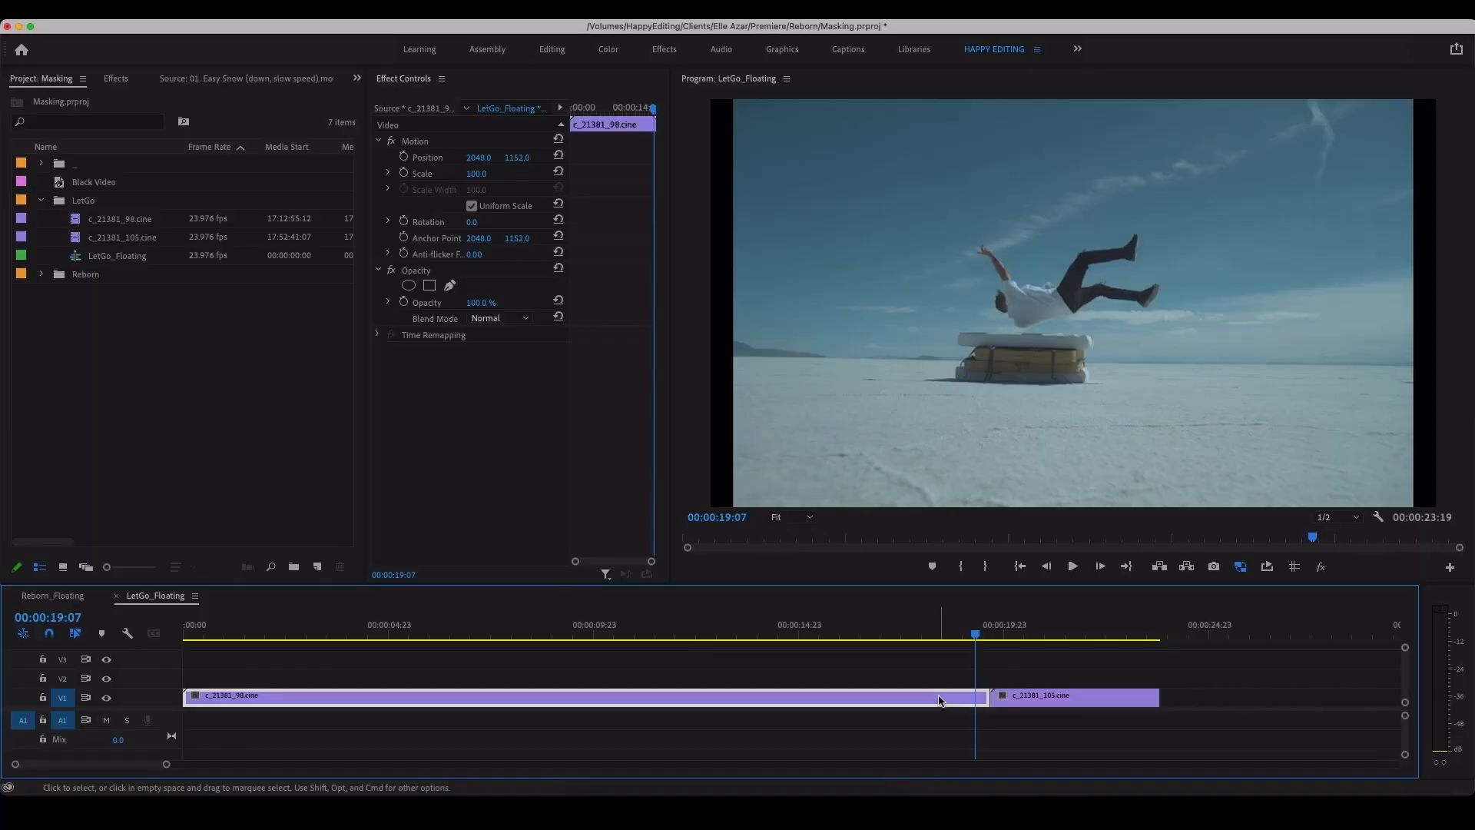
Step: Raise c_21381_98.cine to track V2 and move c_21381_105.cine beneath it on V1 at the start of the sequence
click(927, 684)
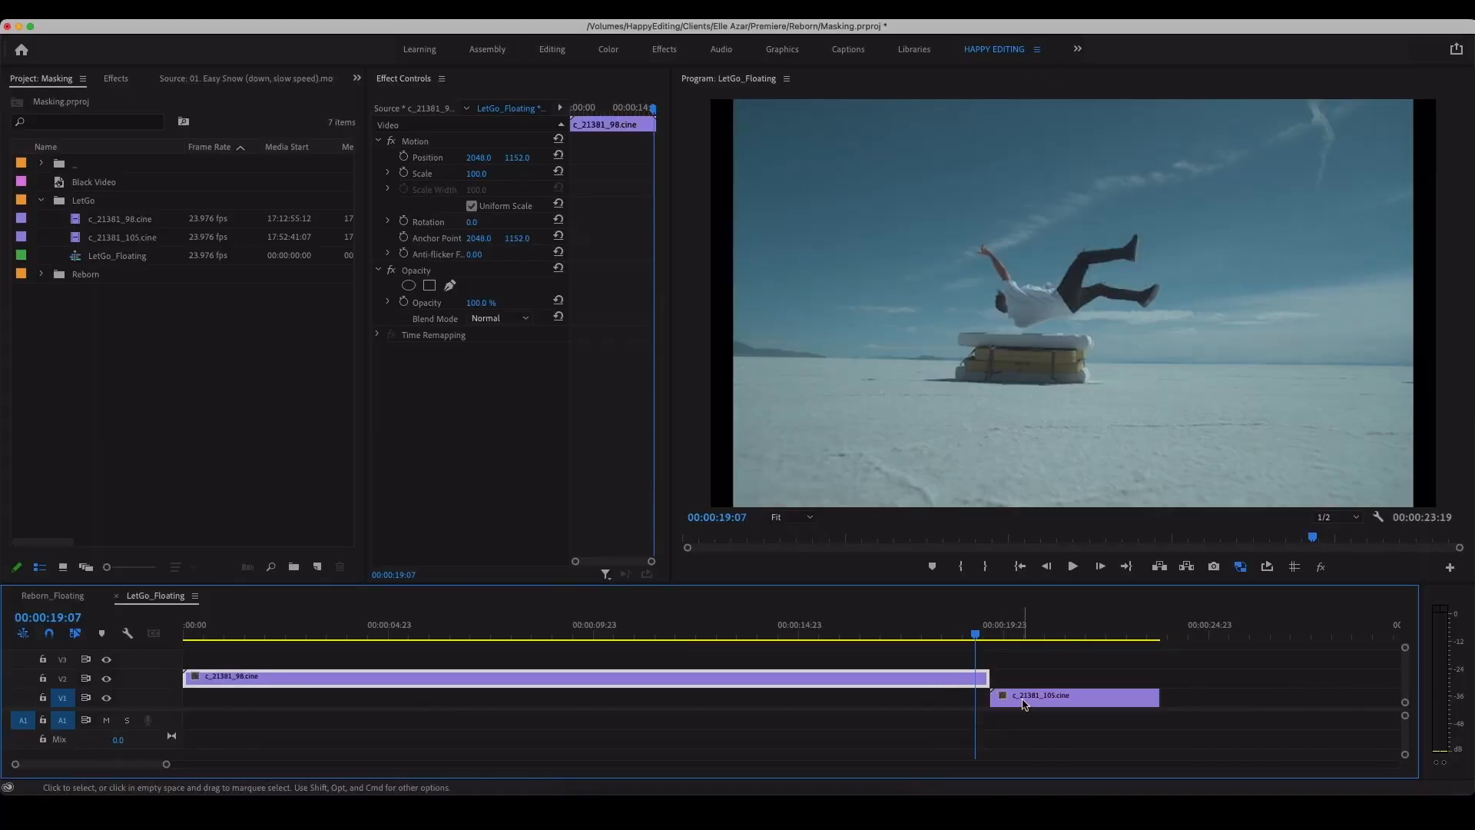
click(914, 636)
drag(915, 646, 828, 650)
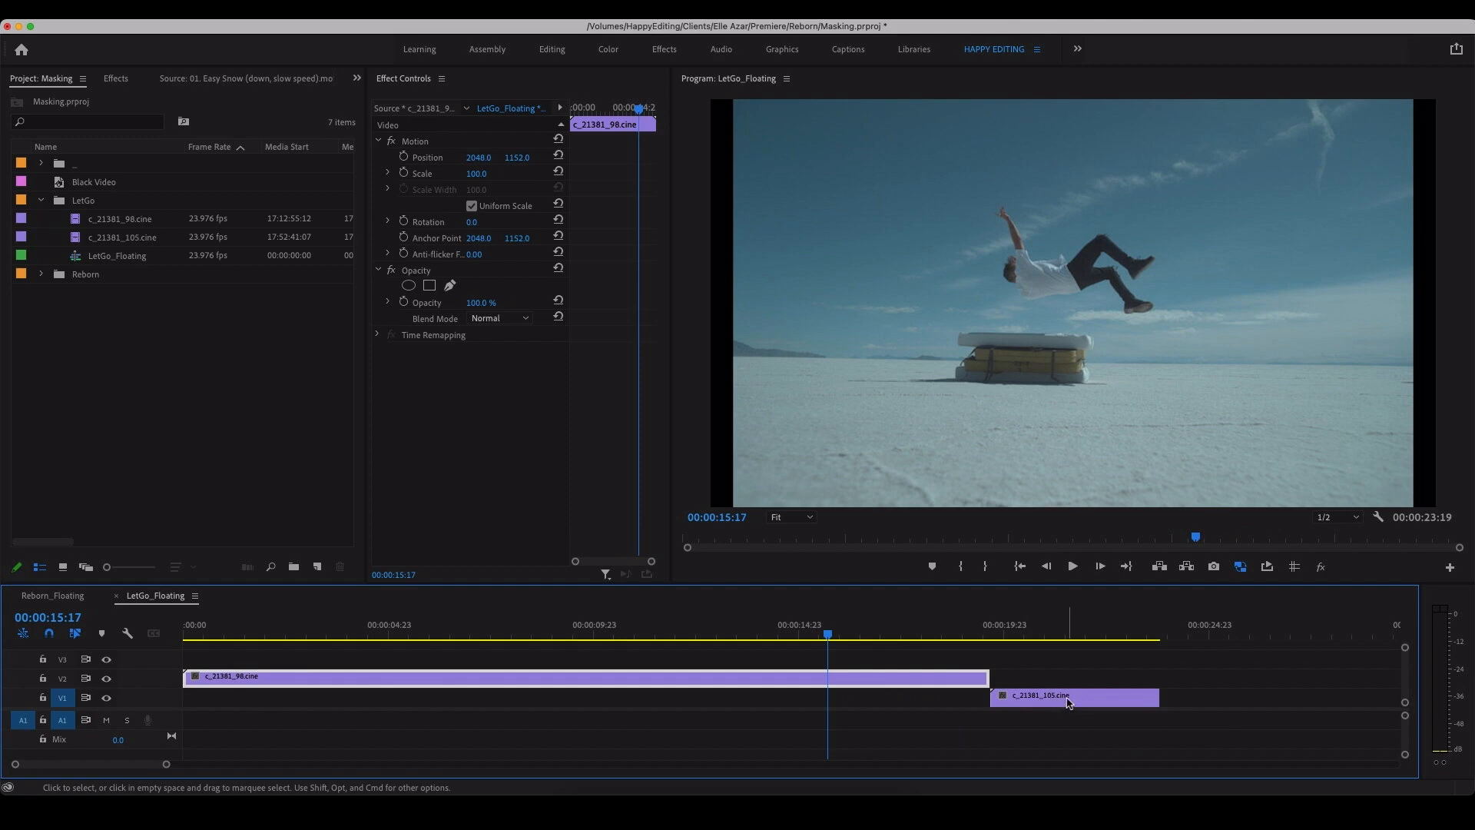
drag(1049, 703, 245, 699)
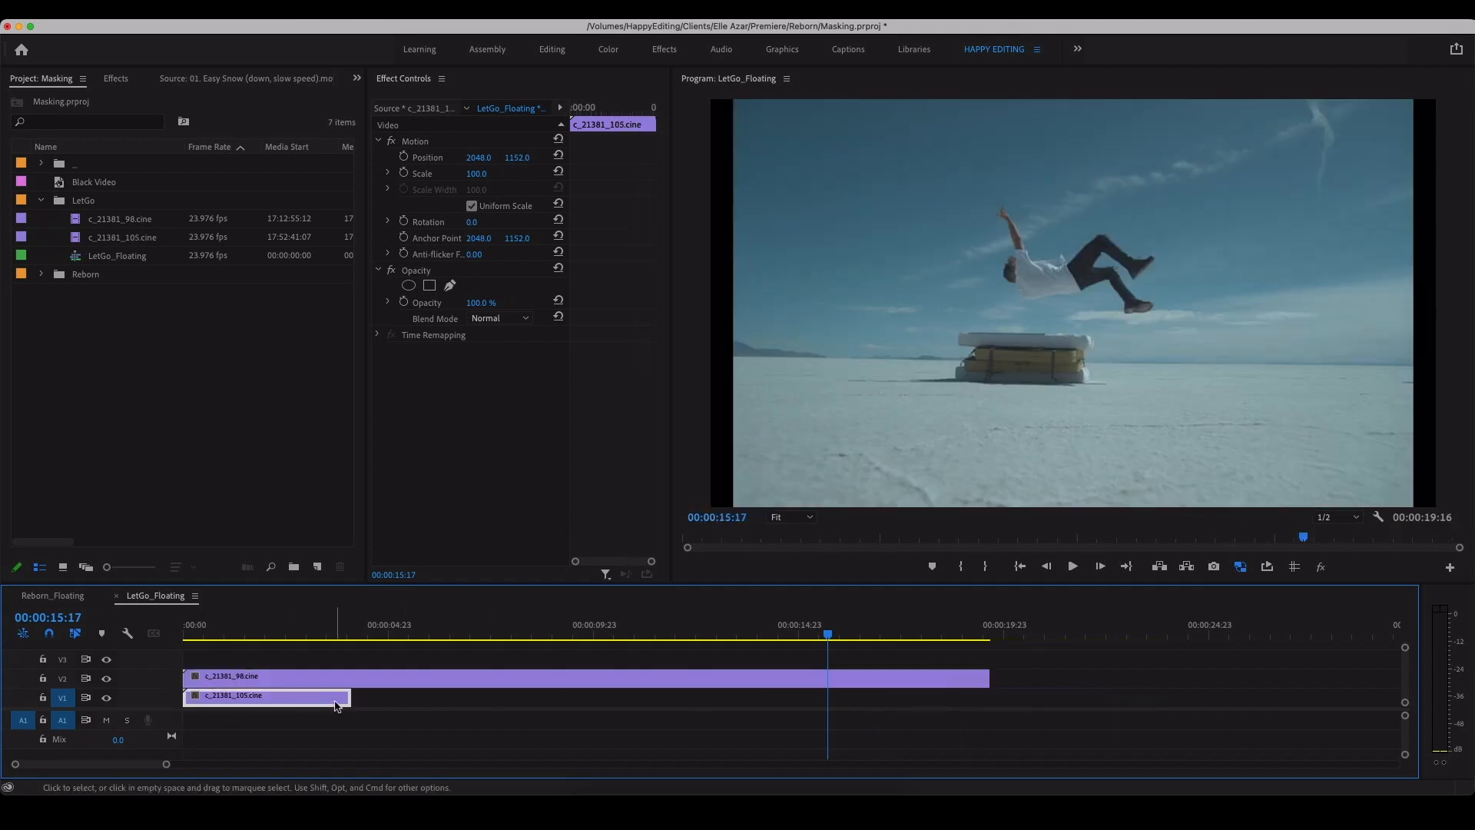
Step: Extend c_21381_105.cine and paste four copies after it on V1, trimming the last one to end with the V2 clip
mouse_move(352, 697)
mouse_down()
mouse_move(470, 699)
mouse_move(346, 699)
mouse_up()
key(Down)
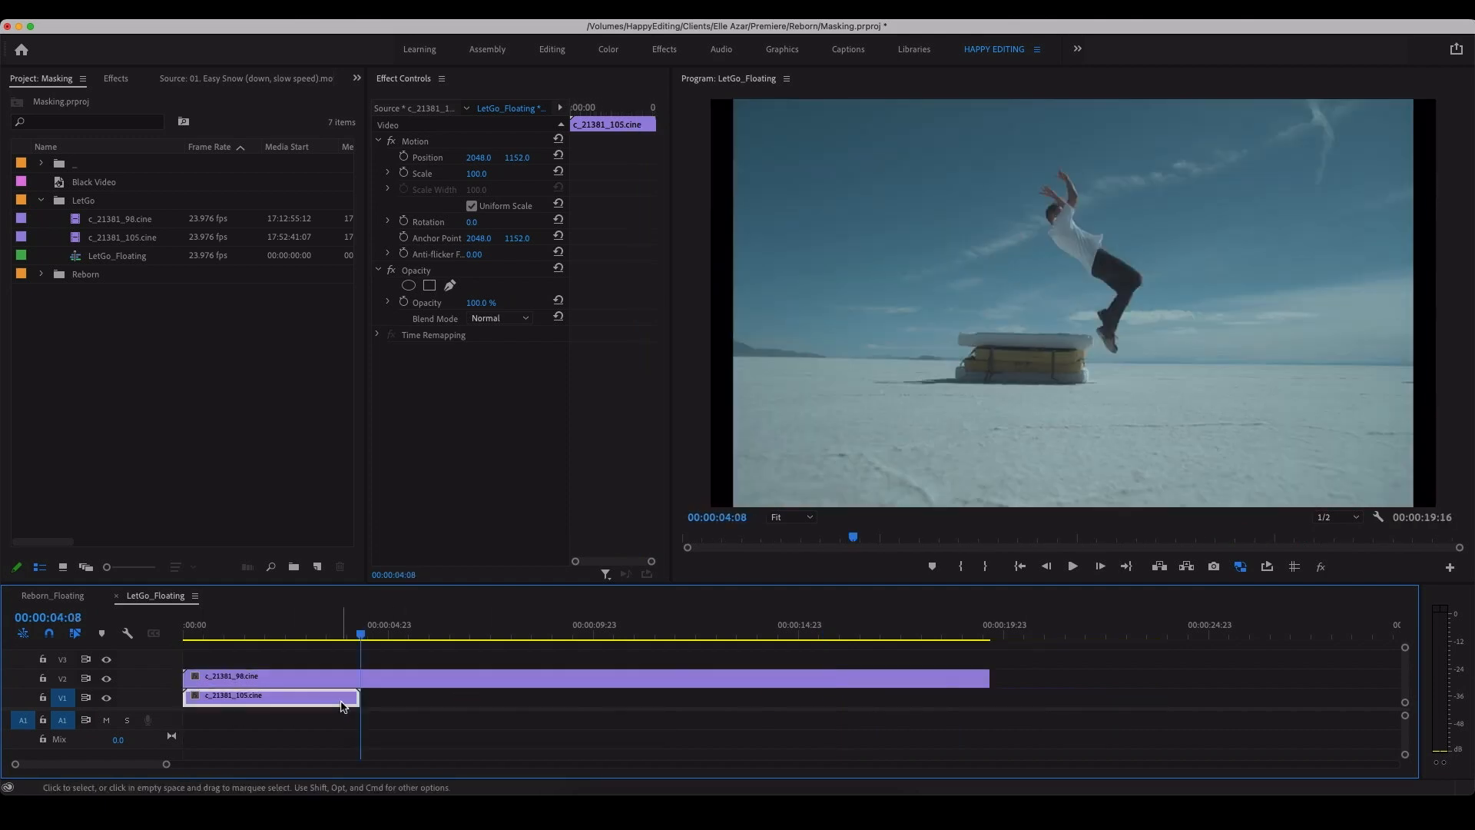
key(super+v)
key(super+v)
key(super+v)
key(super+v)
drag(867, 628, 554, 630)
drag(1086, 705, 989, 705)
click(1106, 708)
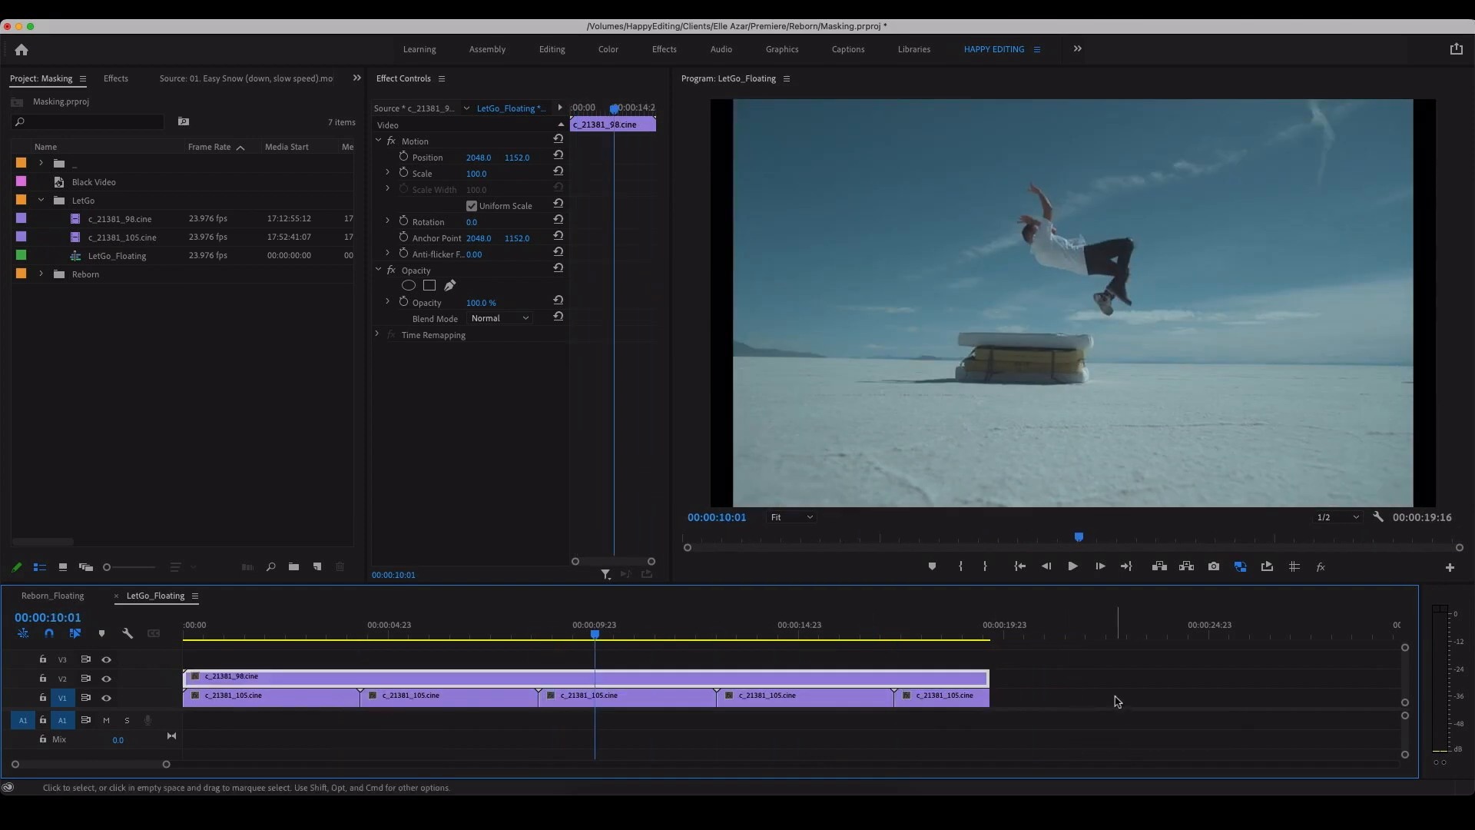
Step: Draw a closed Pen opacity mask on c_21381_98.cine along the horizon, over the mattress stack and around the ground to the frame's lower edge
click(613, 681)
click(451, 286)
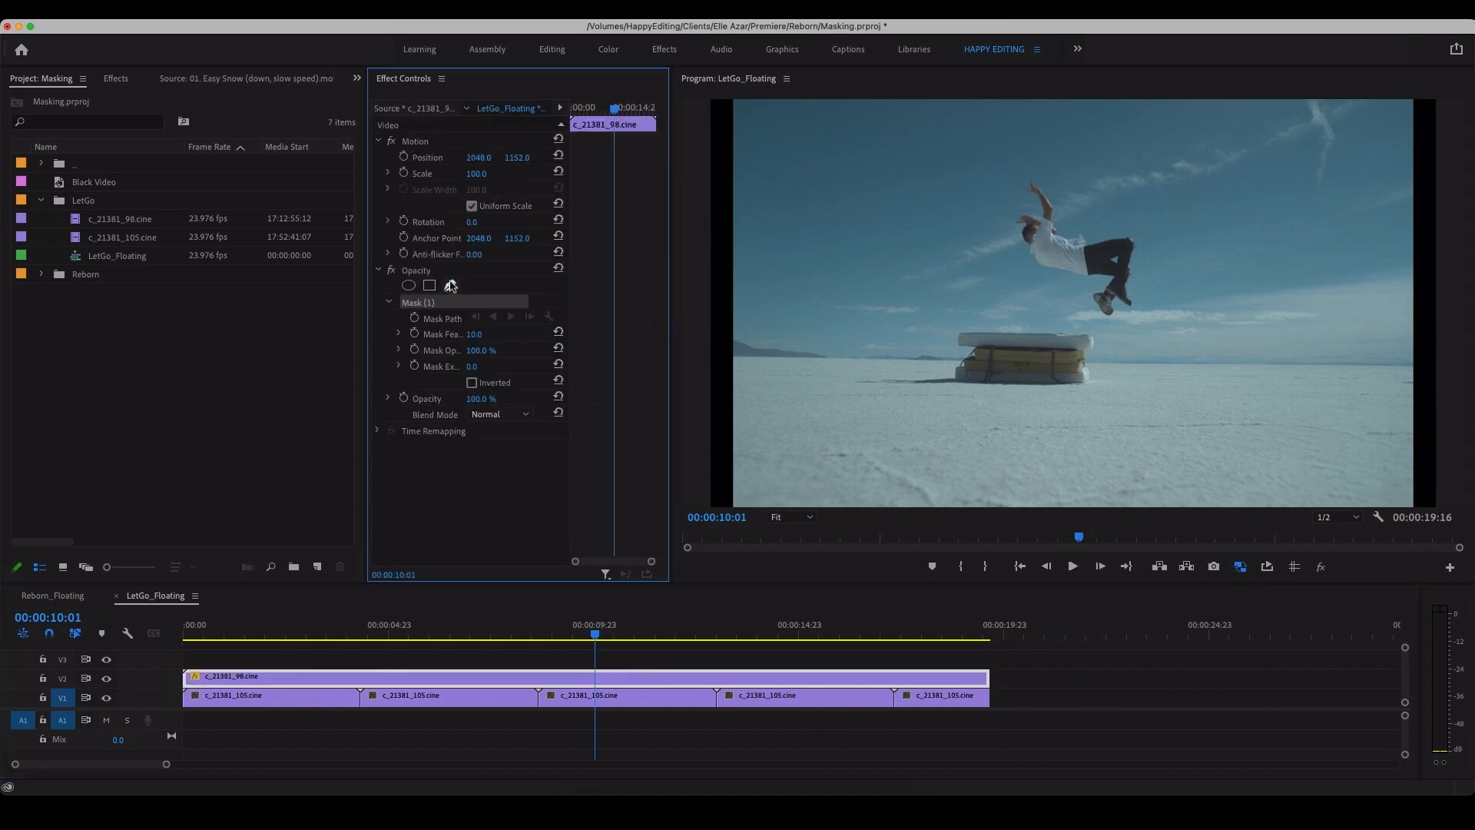
click(726, 333)
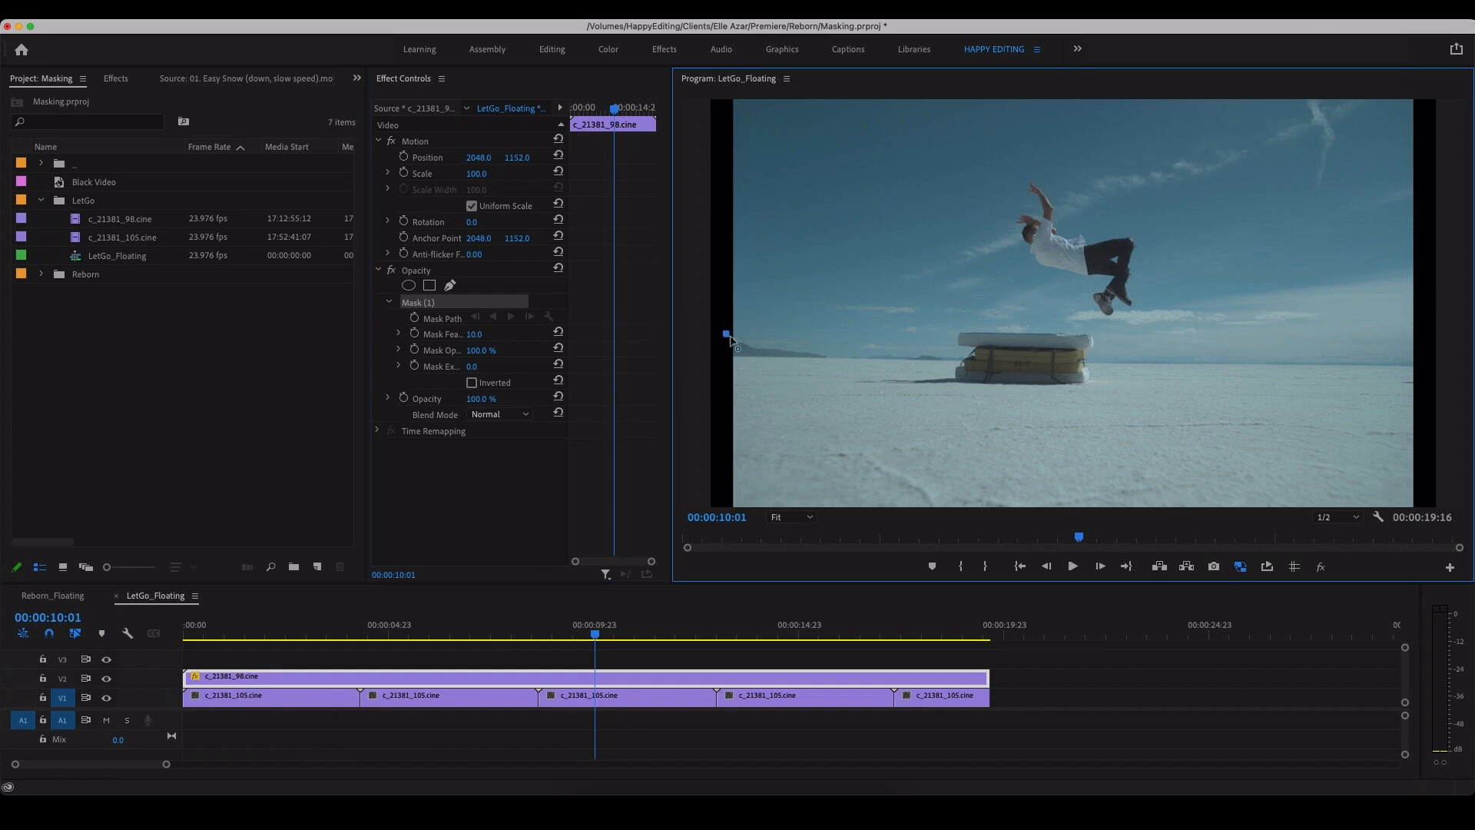
click(828, 349)
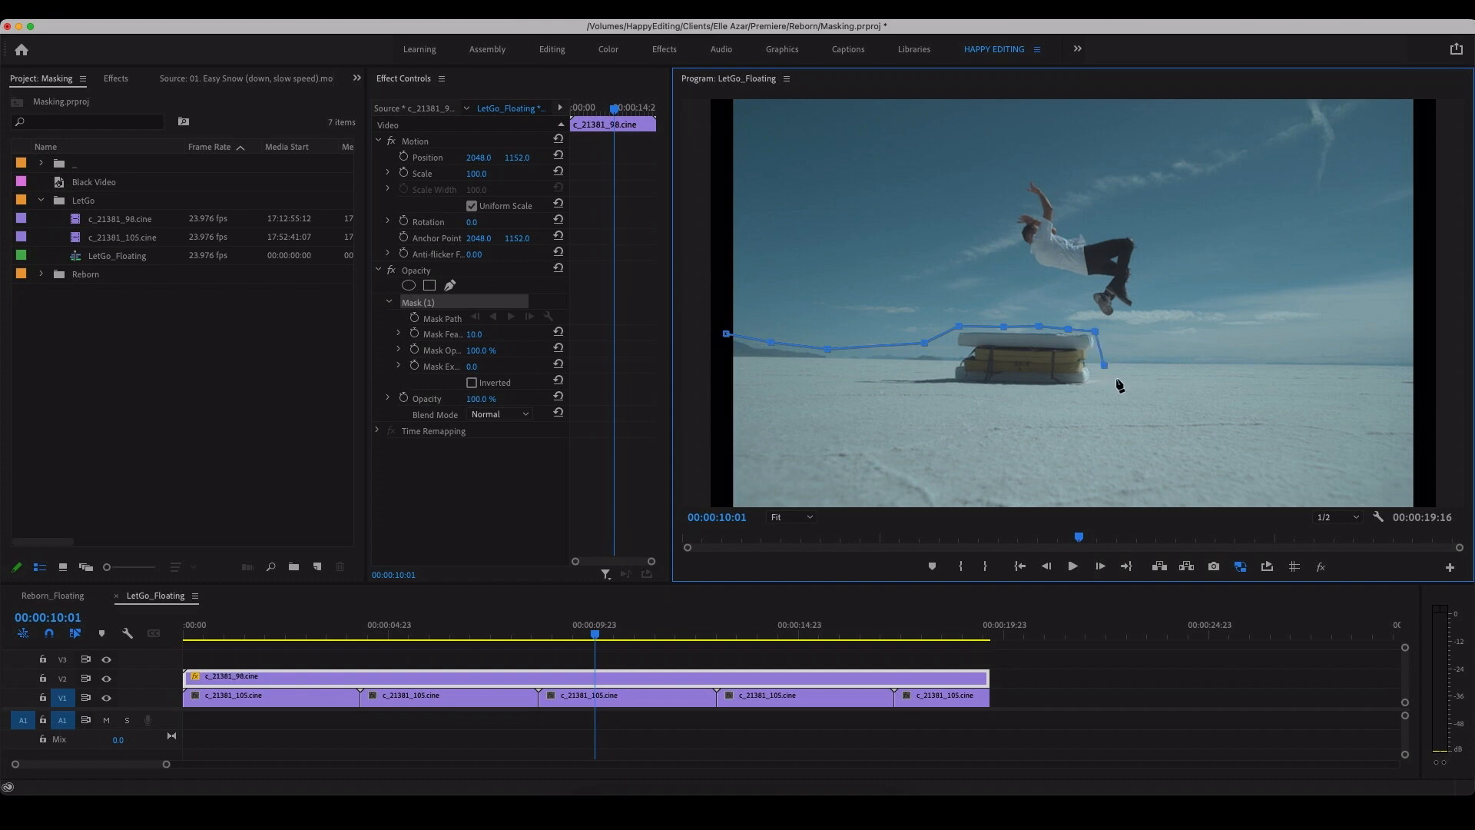
click(1295, 349)
click(1383, 356)
click(1417, 356)
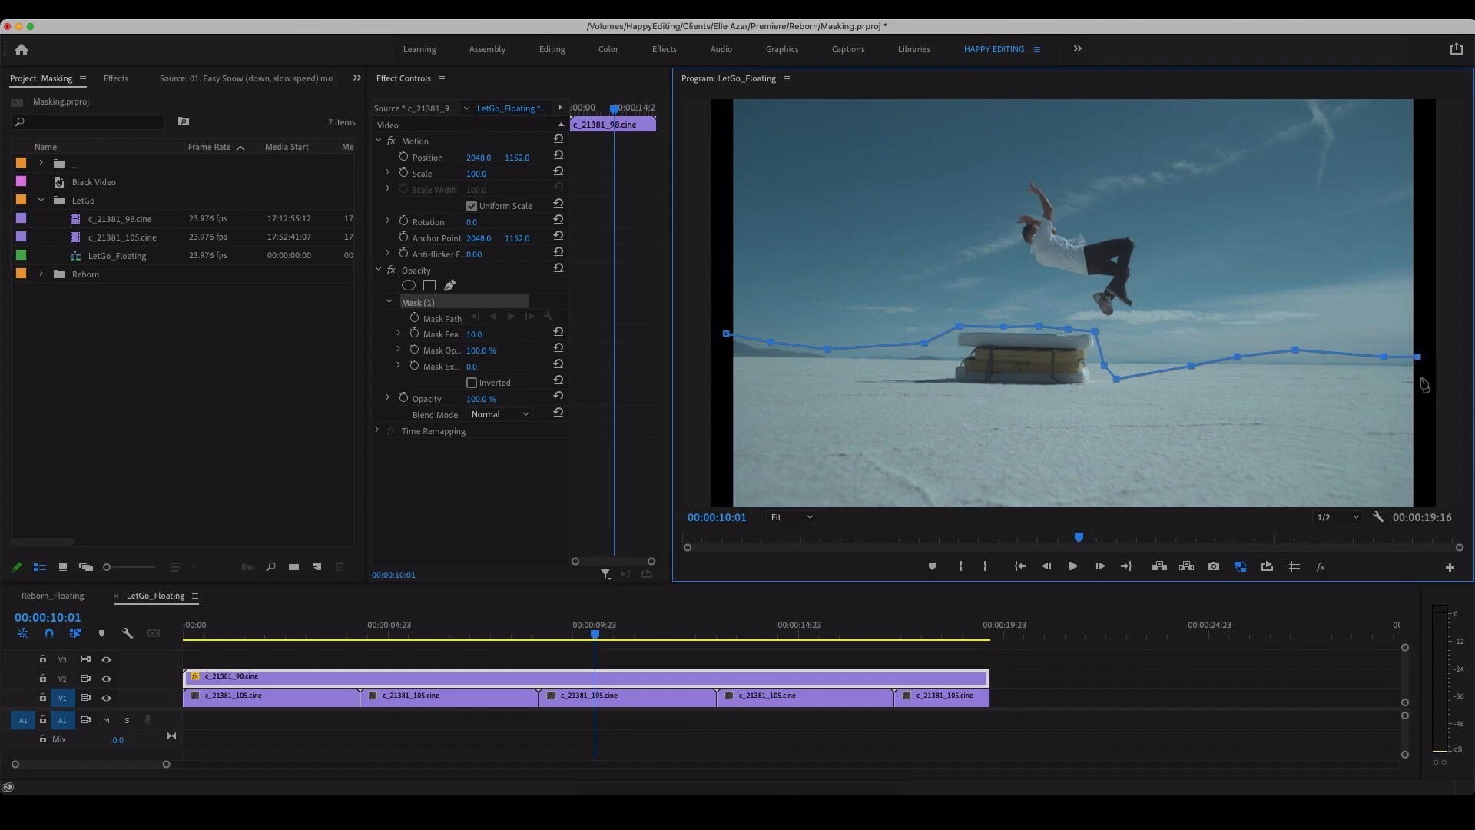
click(1417, 506)
click(734, 506)
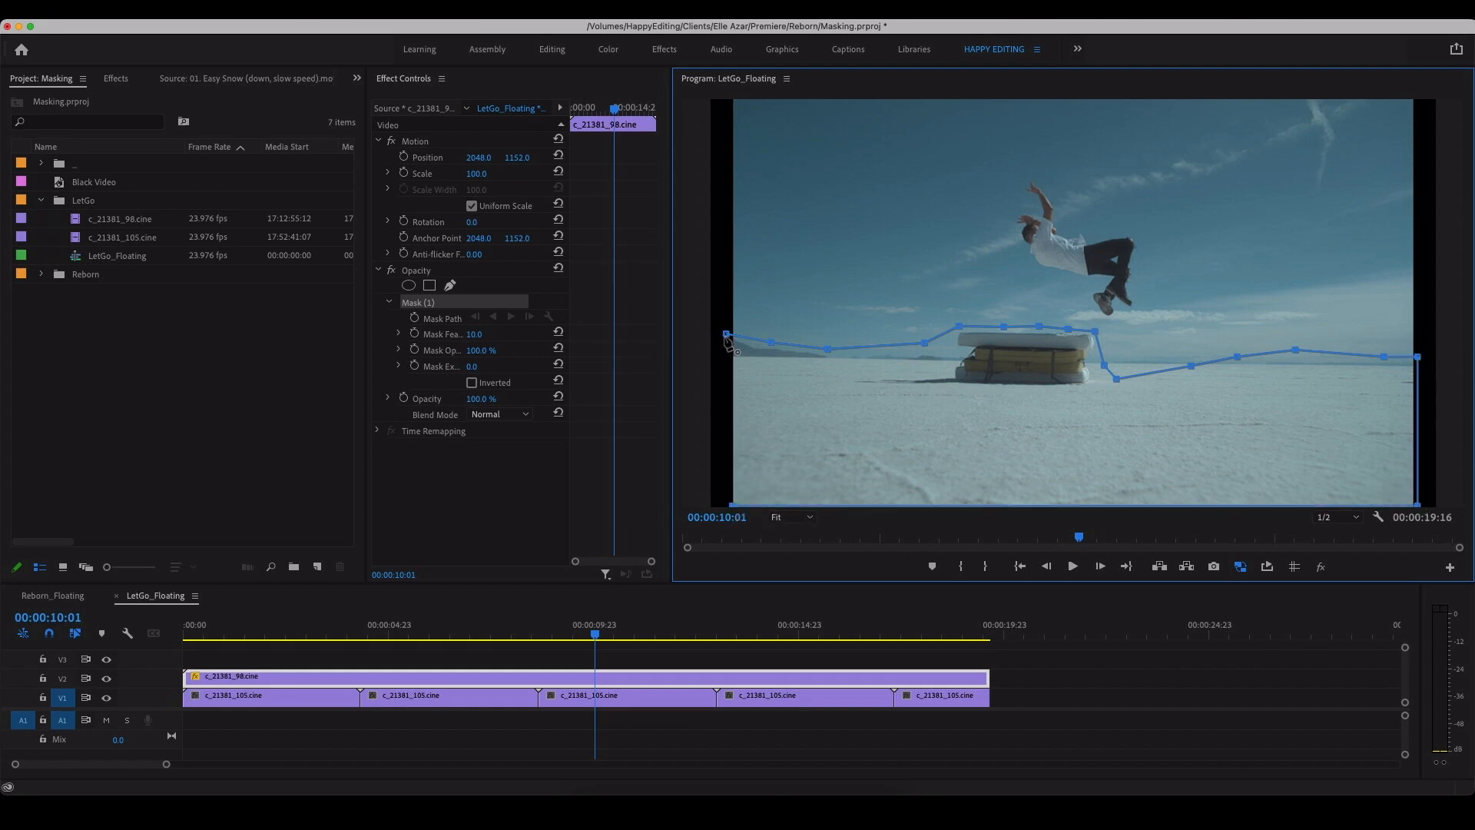
click(726, 335)
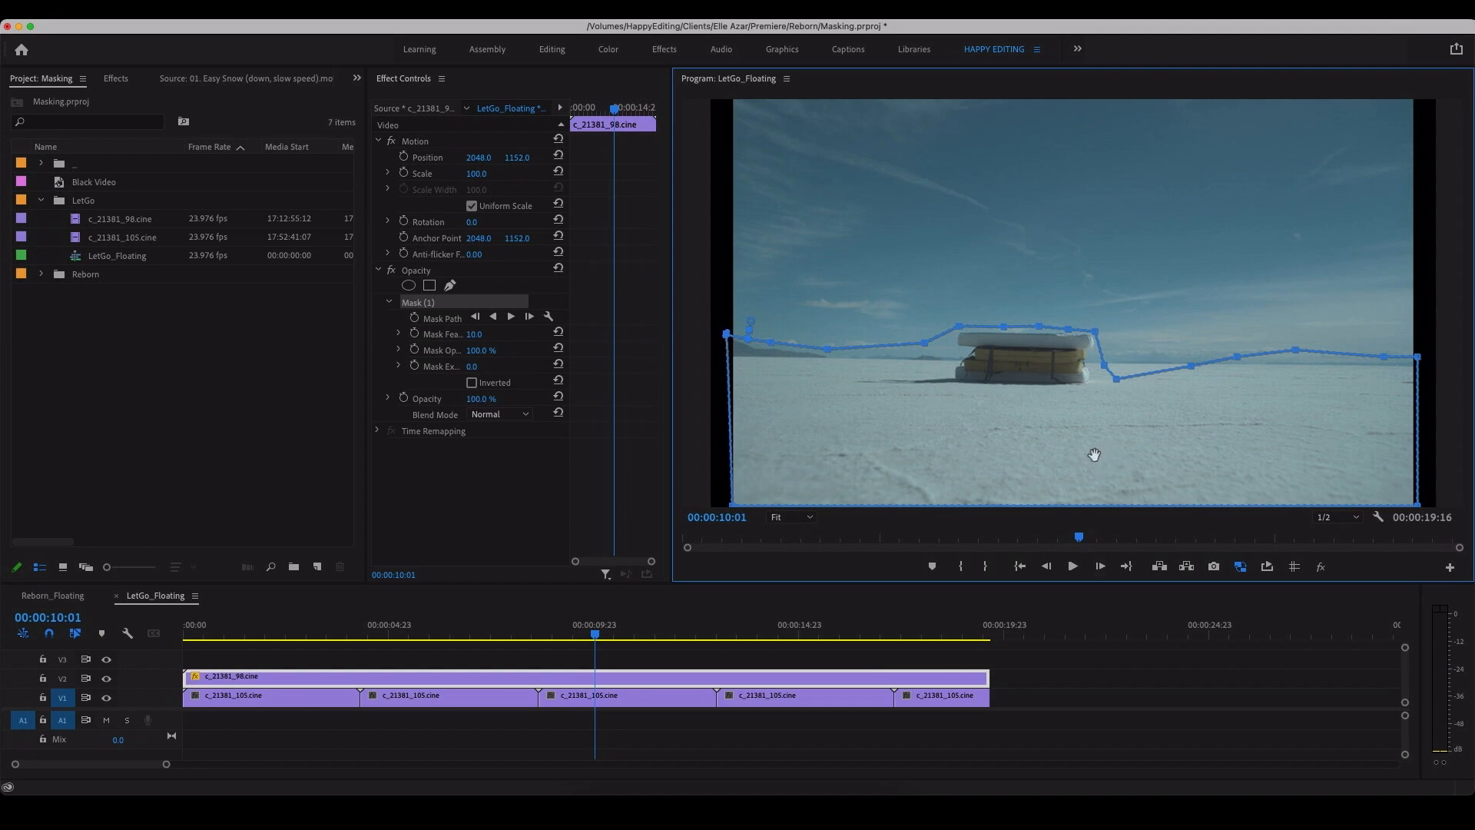
Step: Invert the opacity mask on c_21381_98.cine
click(1079, 678)
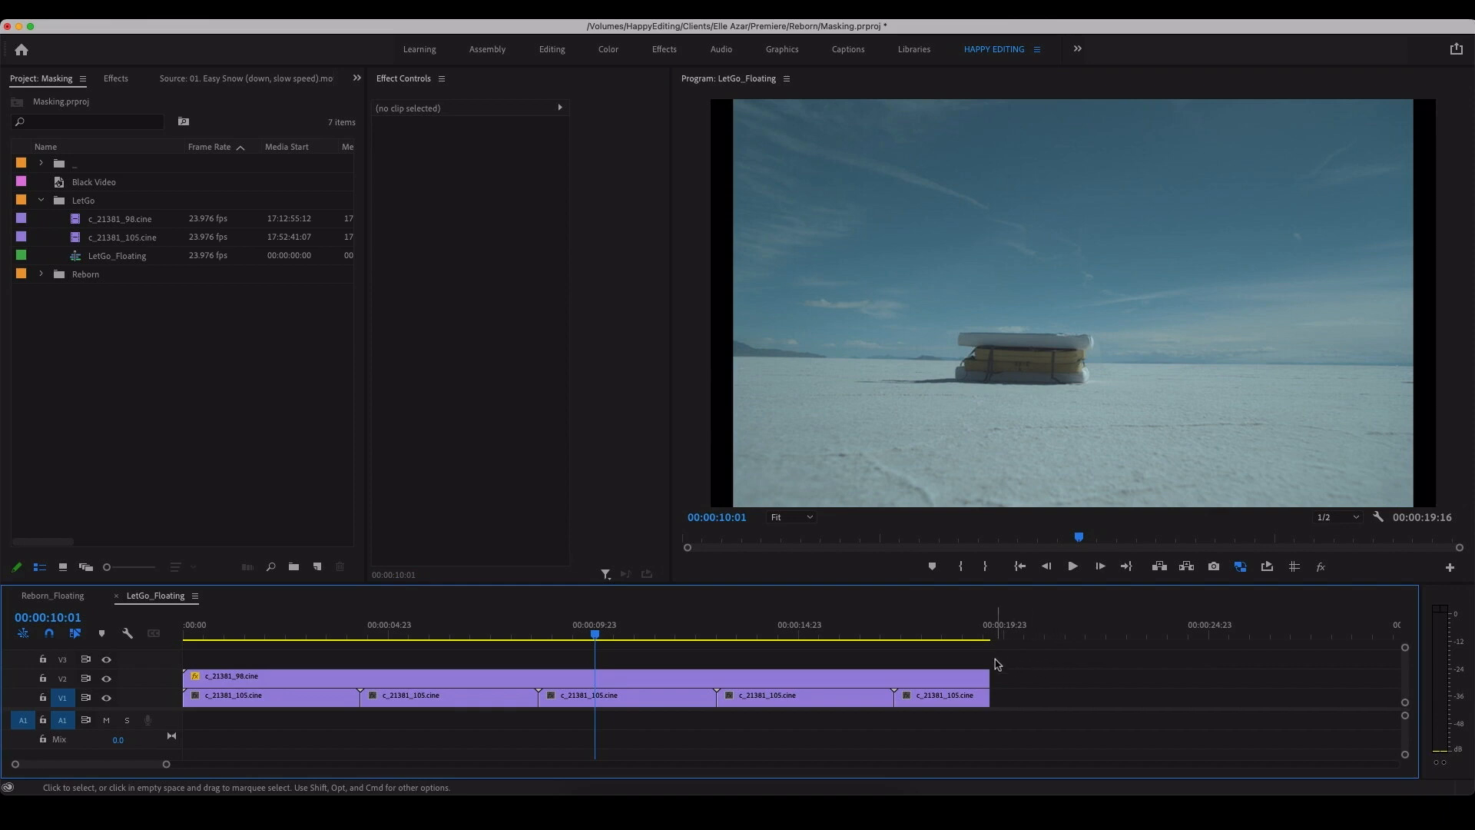
click(912, 678)
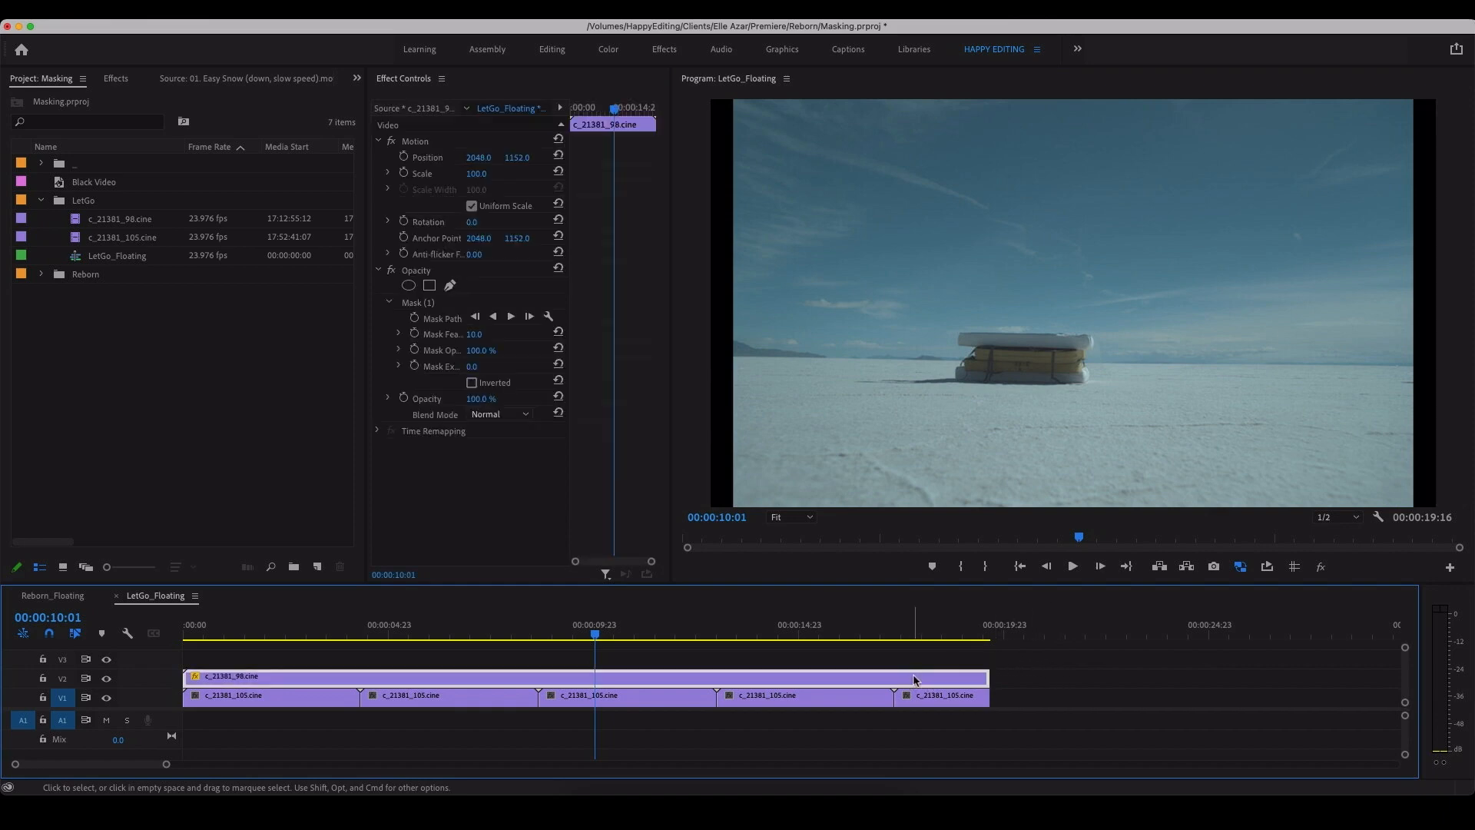
click(472, 383)
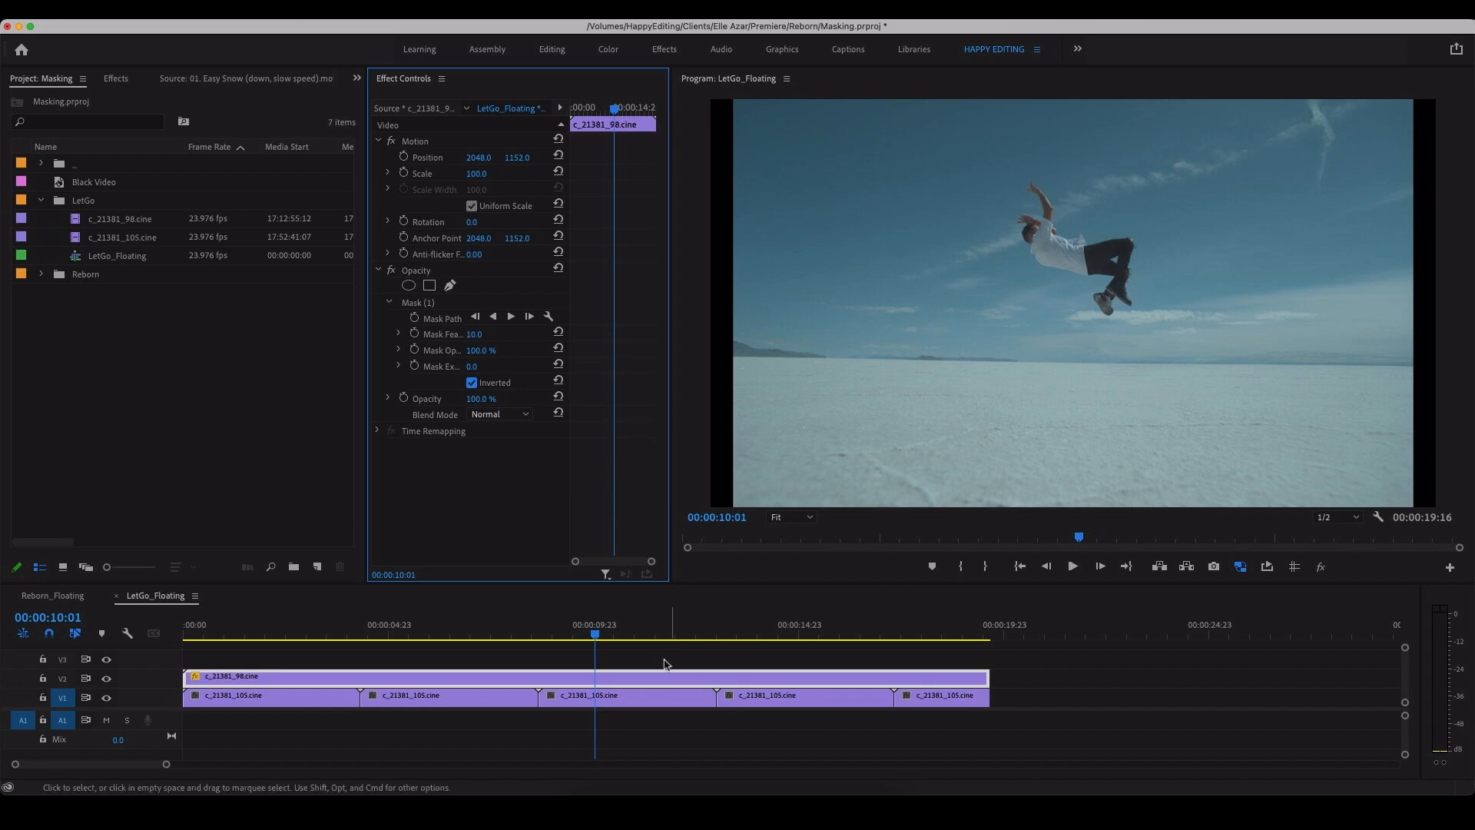
Step: Play and scrub through the sequence from start to end to examine where the mask meets the man's body
drag(482, 636, 454, 642)
key(space)
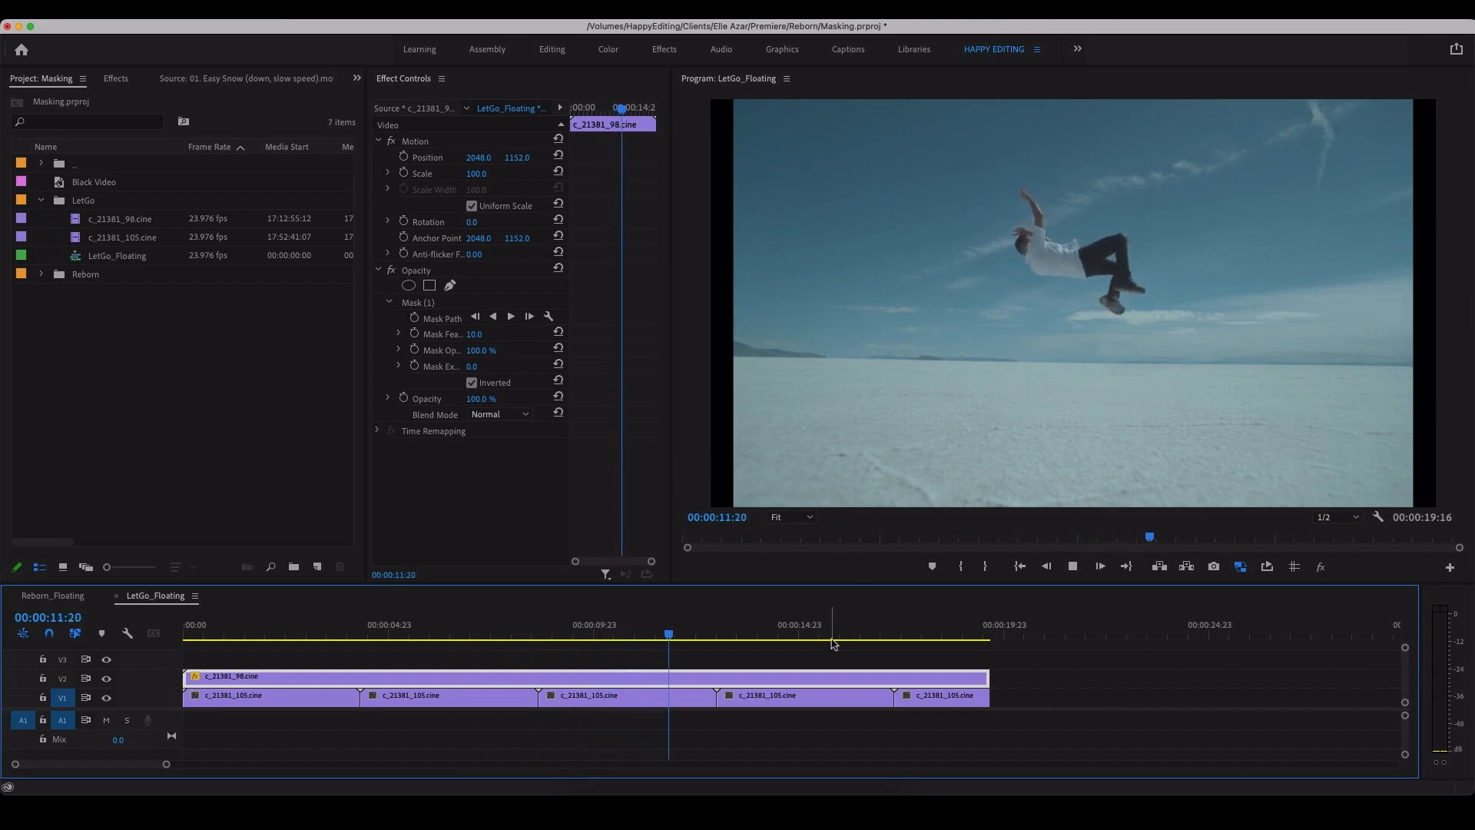
key(space)
drag(731, 628, 140, 576)
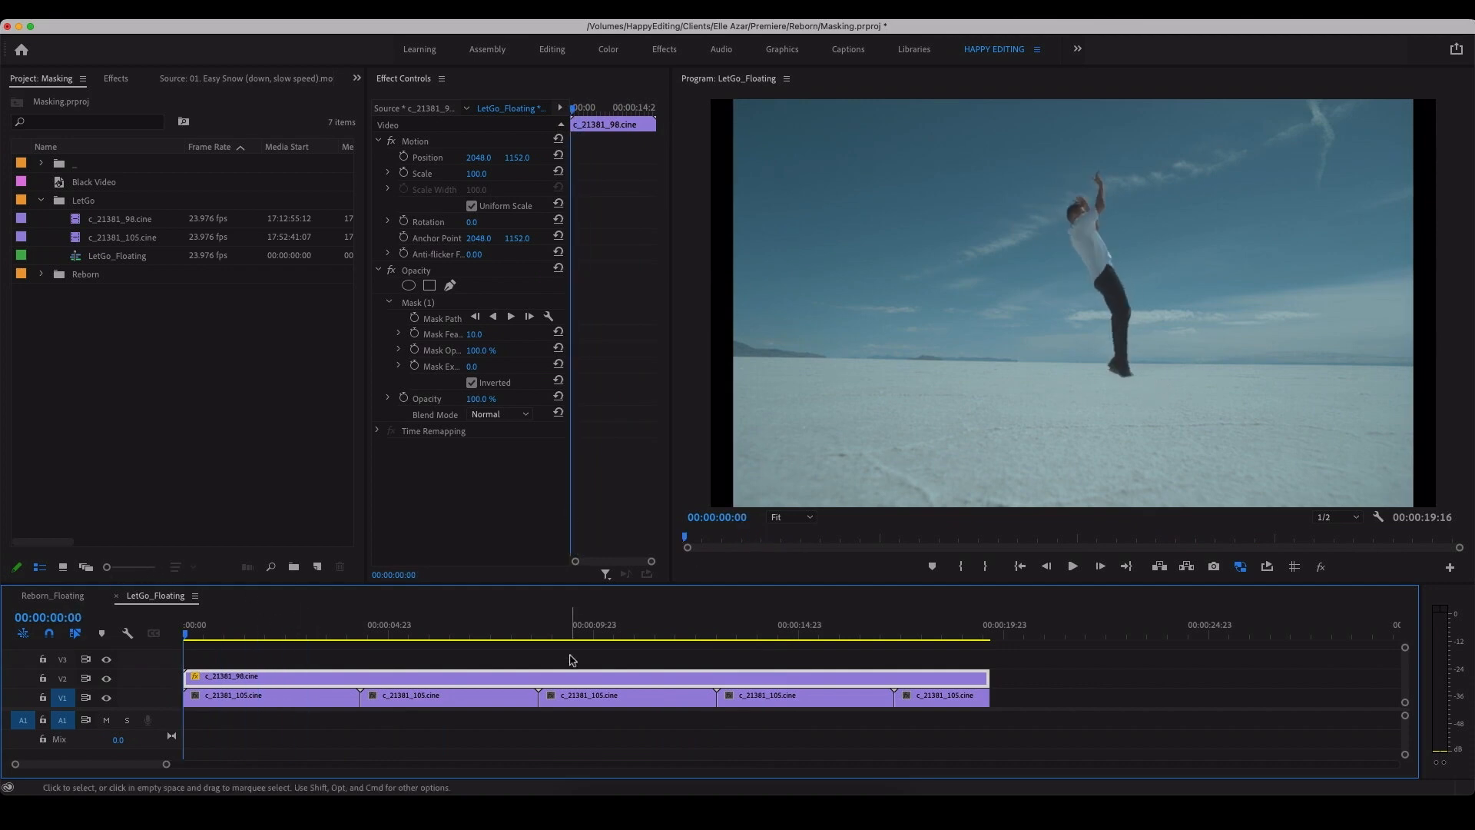
drag(592, 632, 986, 617)
click(936, 633)
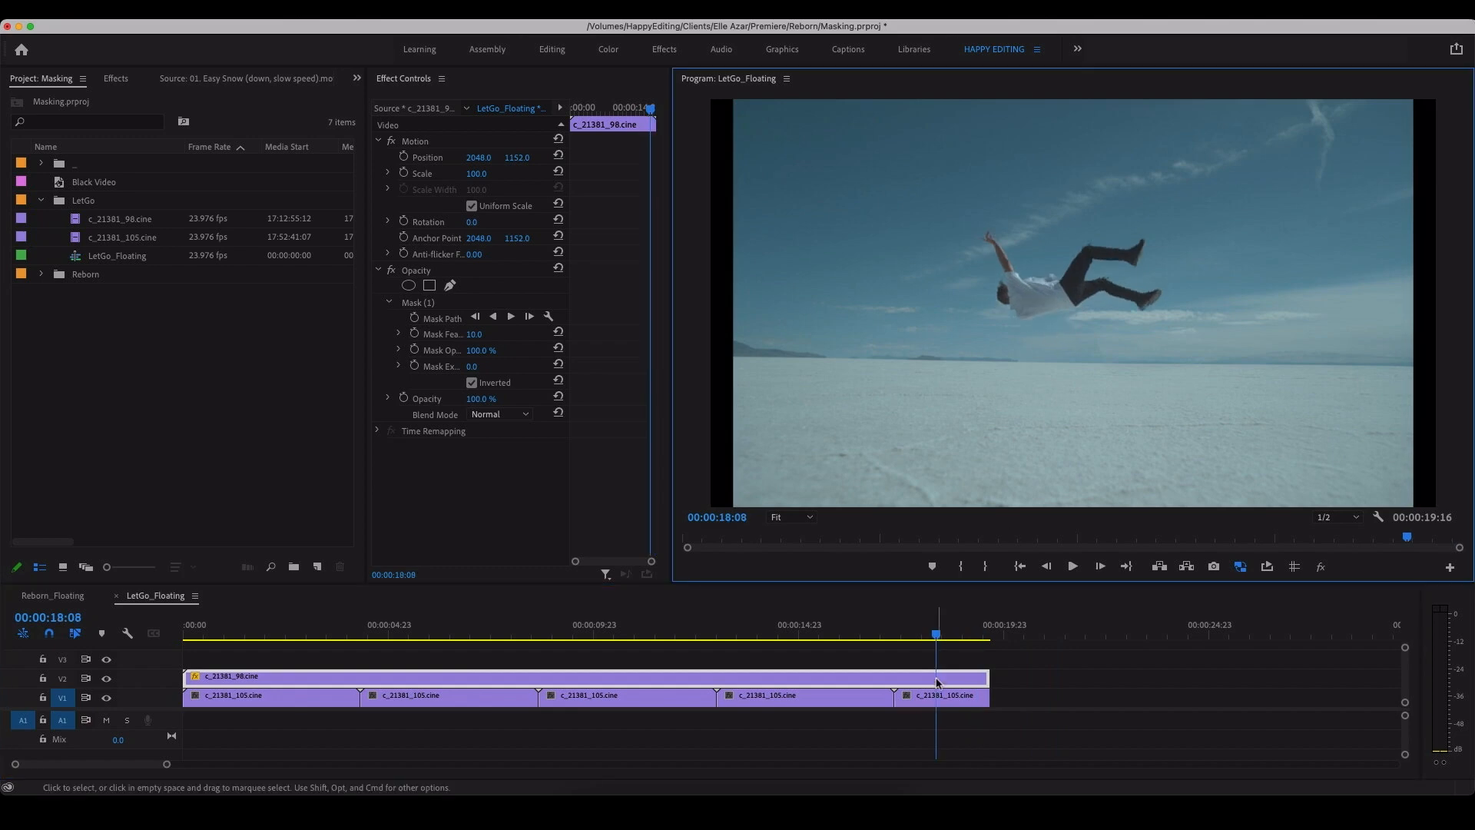
Step: Set the mask feather to 85 and the mask expansion to 22 on c_21381_98.cine
click(921, 662)
click(923, 683)
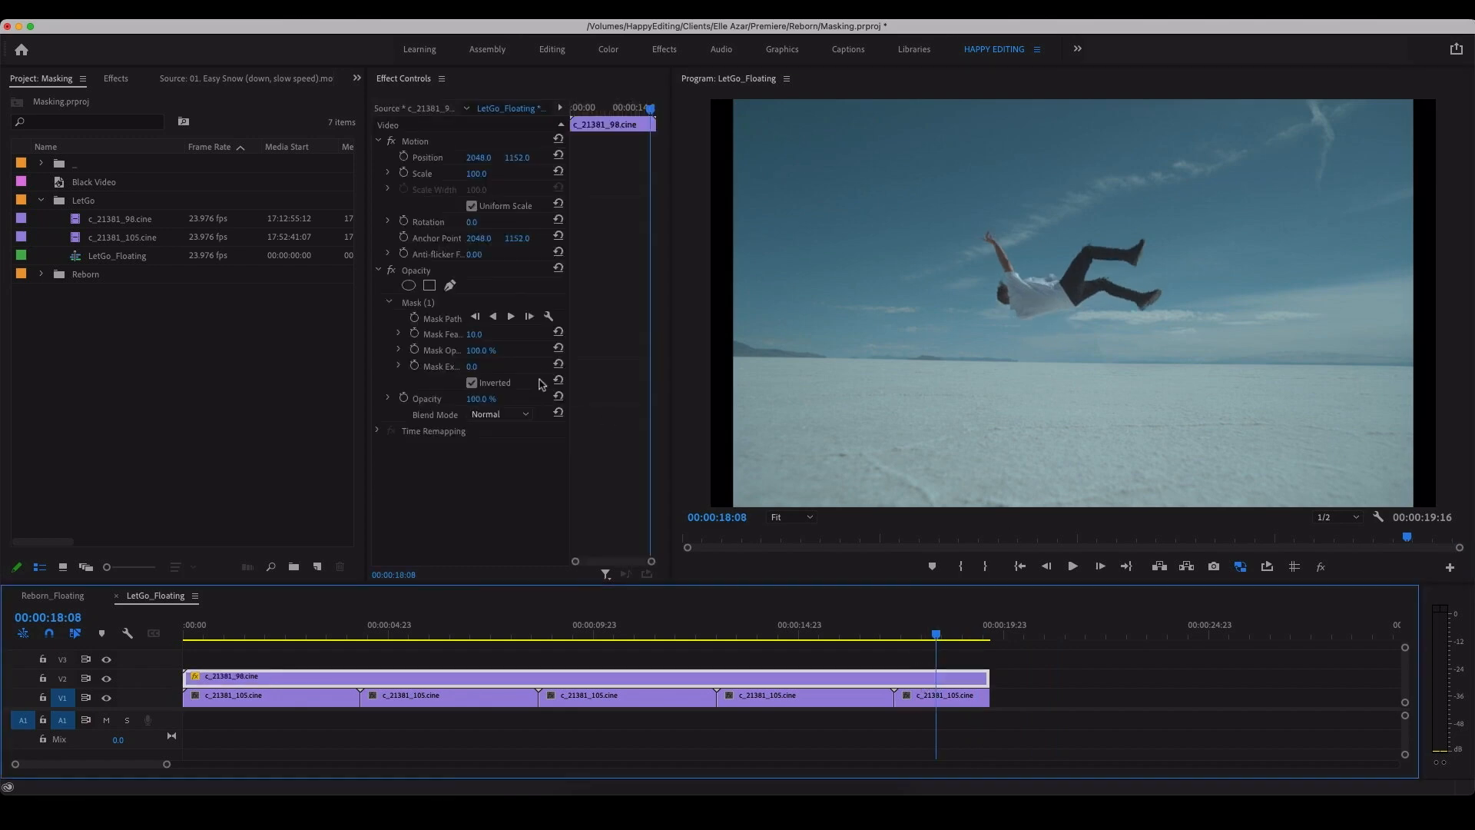
click(479, 336)
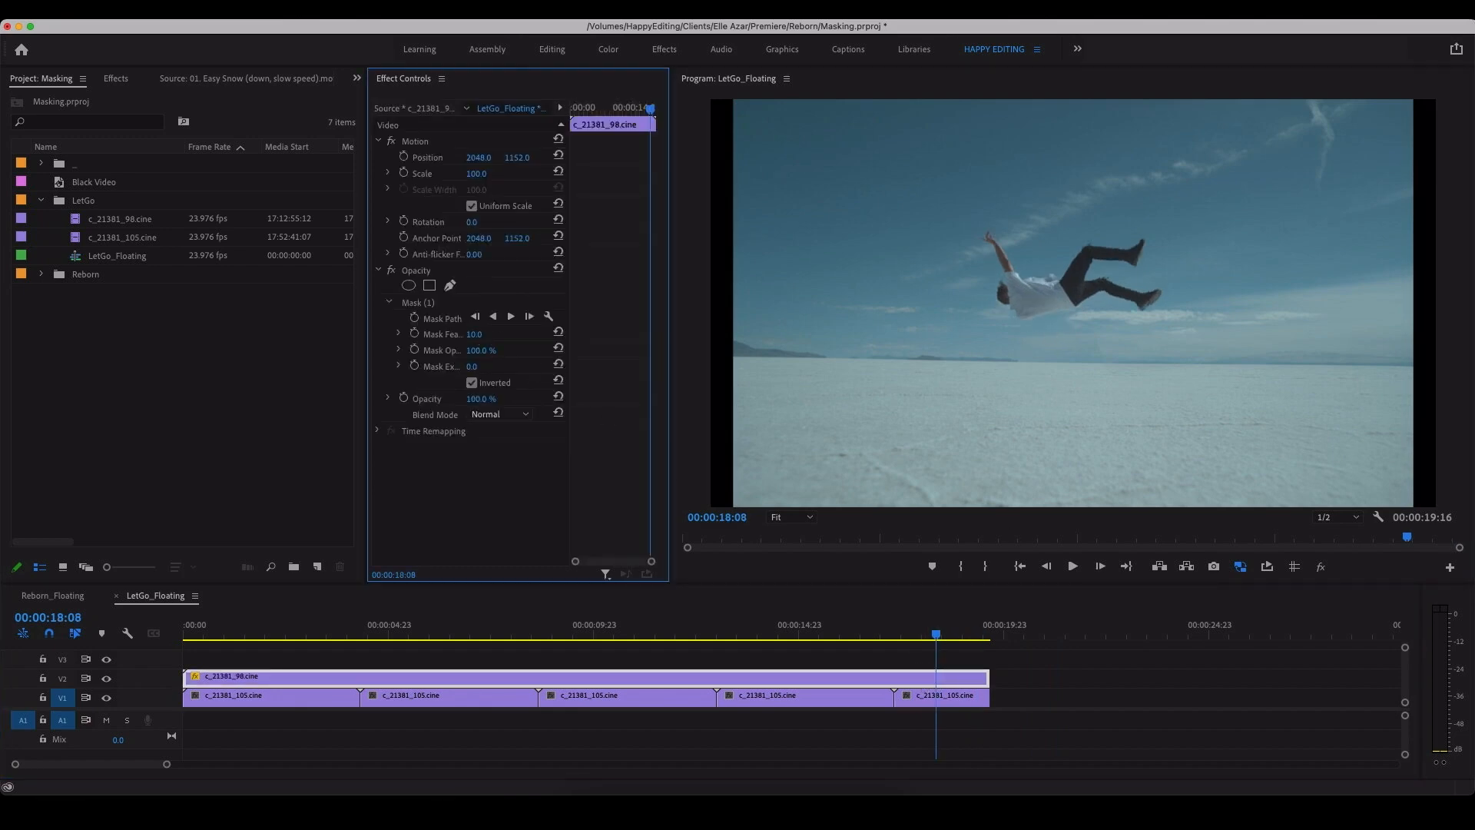
drag(474, 334, 469, 334)
drag(476, 334, 490, 345)
click(421, 304)
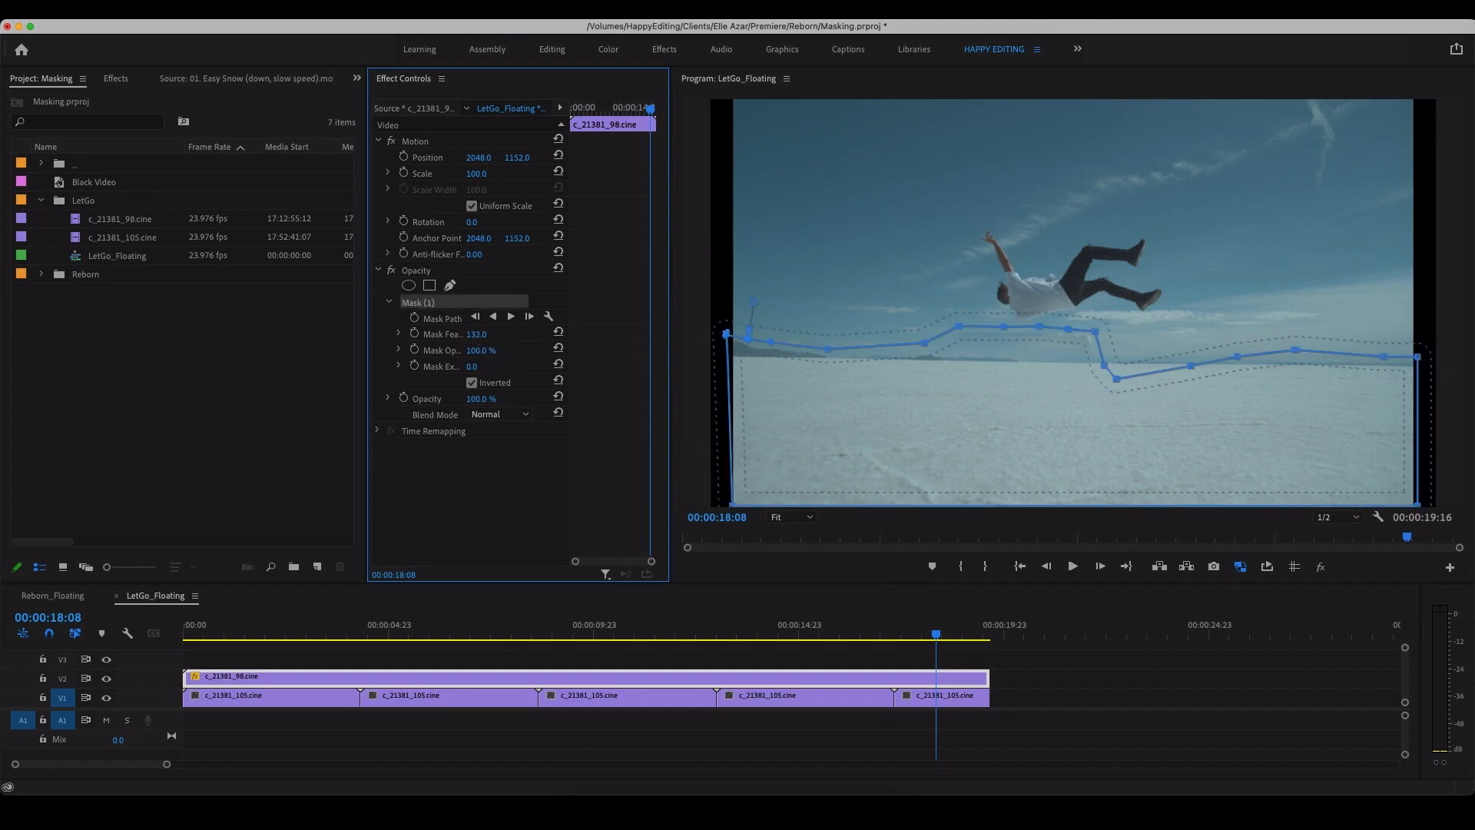
mouse_move(476, 334)
mouse_down()
mouse_move(452, 335)
mouse_move(488, 338)
mouse_up()
drag(476, 334, 442, 334)
drag(472, 367, 489, 367)
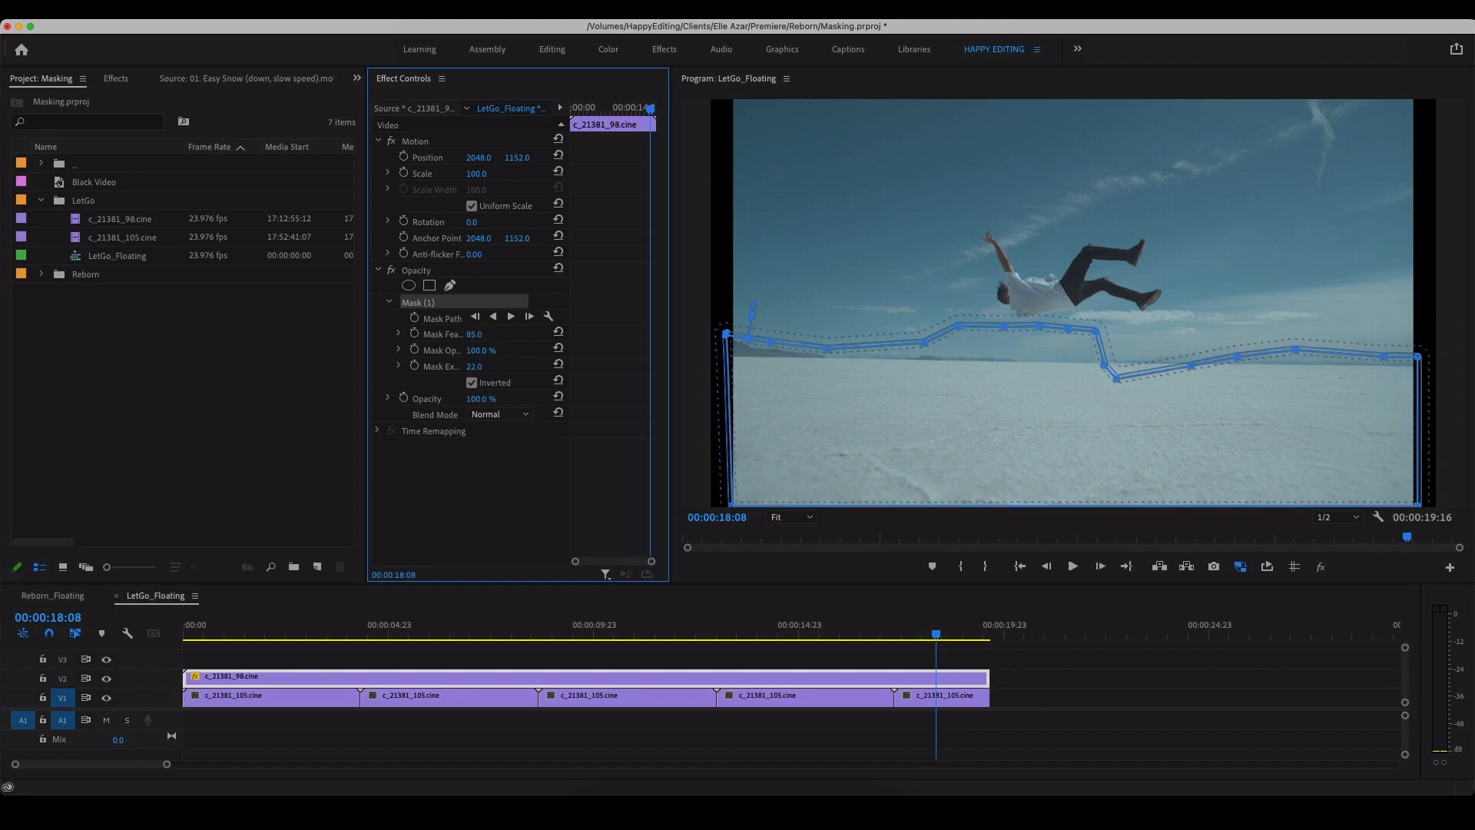
click(827, 664)
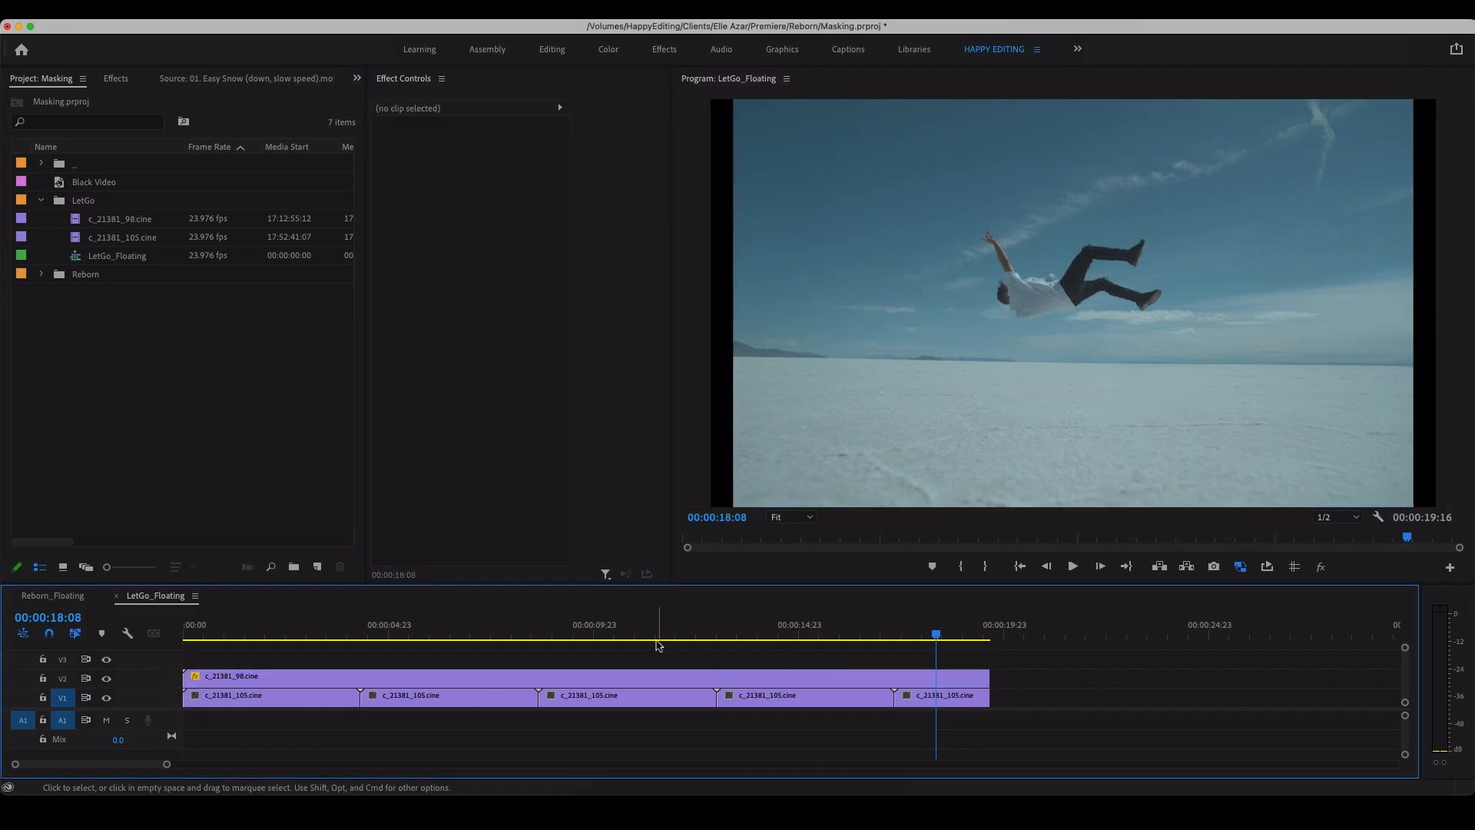
Step: At 00:00:00:04, reshape the mask of c_21381_98.cine by moving its points below and away from the man's feet
drag(658, 645, 193, 618)
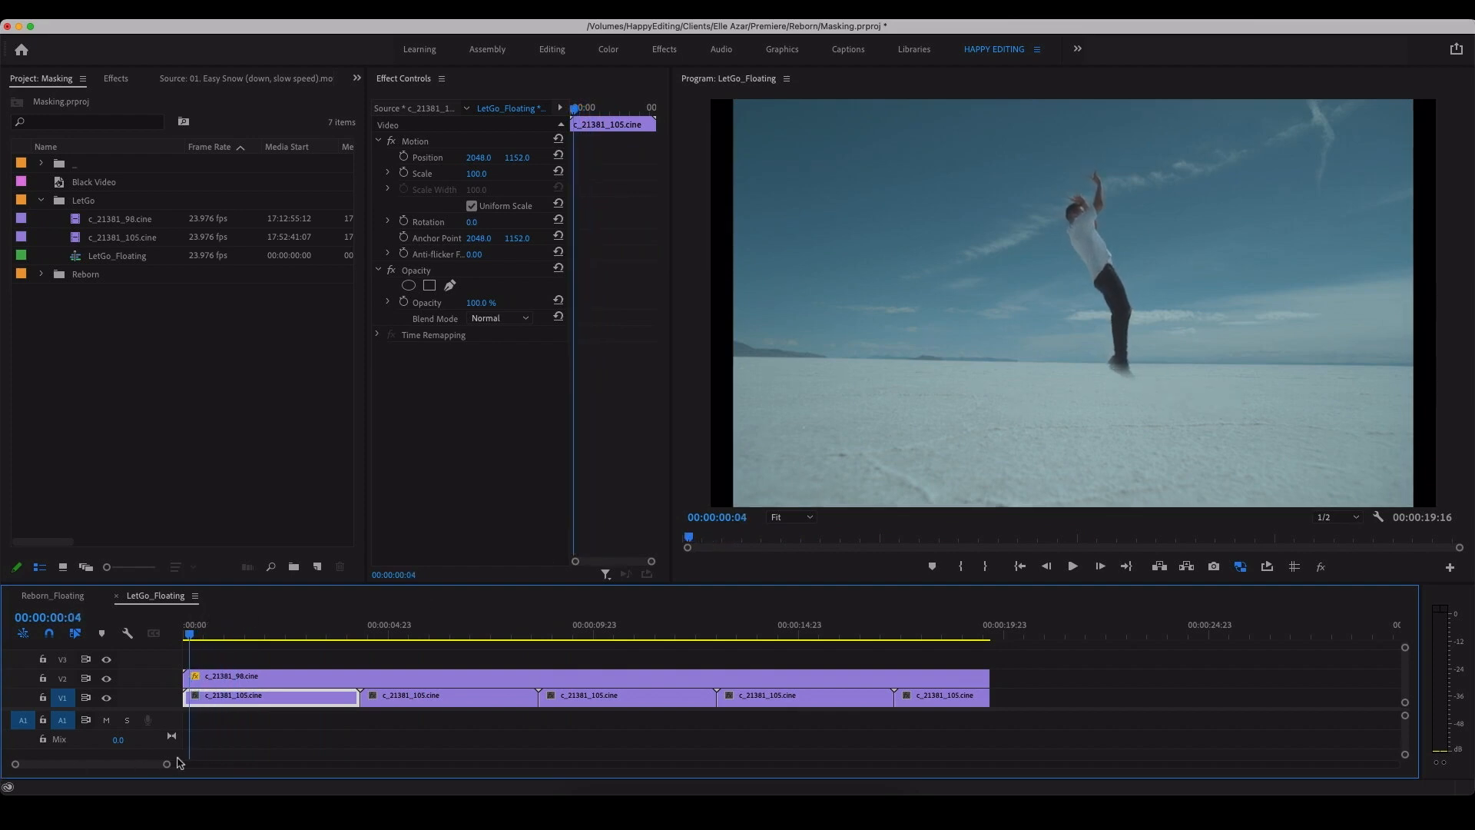
click(428, 681)
click(424, 305)
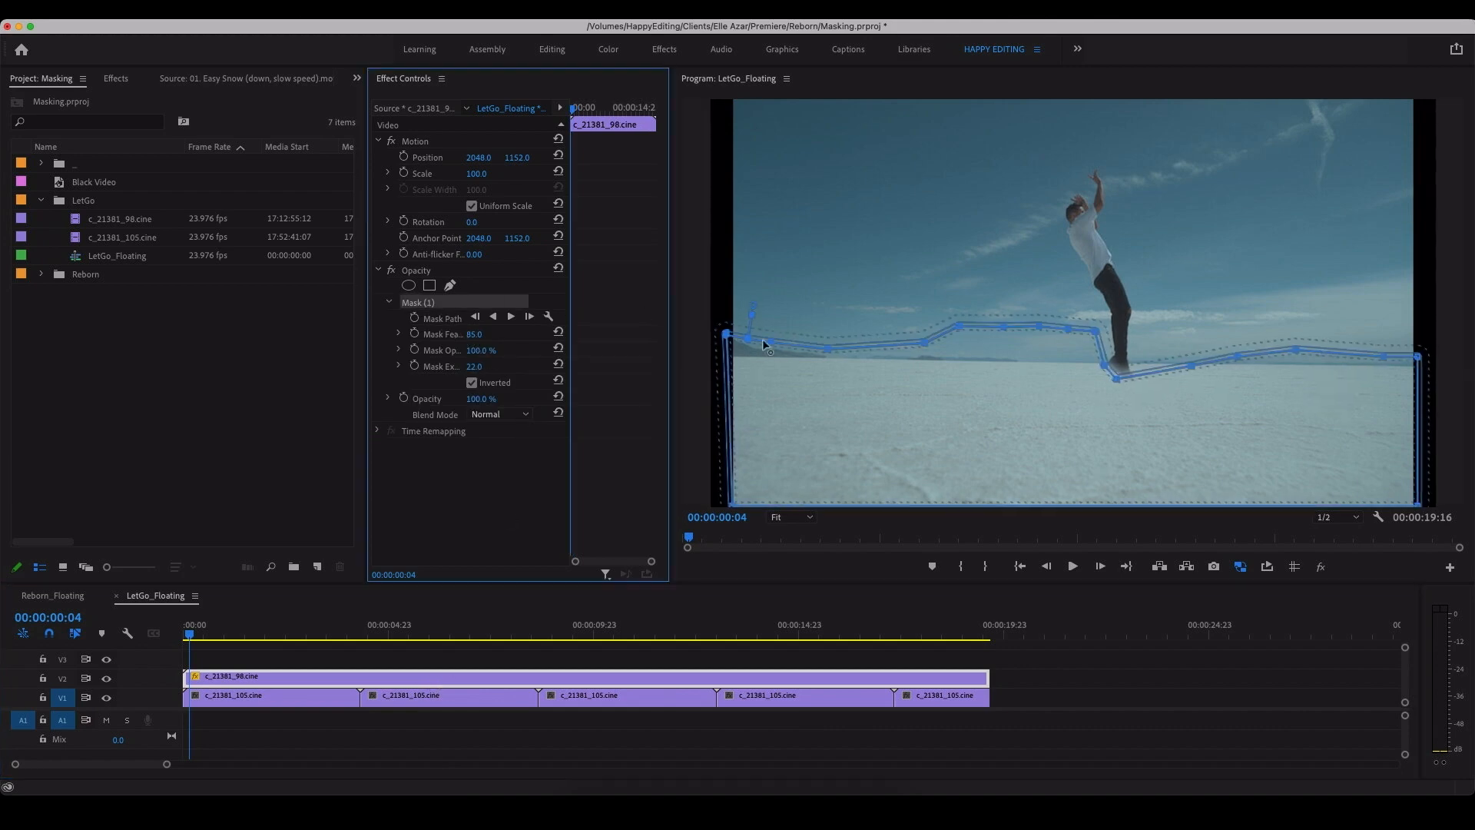
mouse_move(1119, 384)
mouse_down()
mouse_move(1118, 401)
mouse_move(1099, 371)
mouse_up()
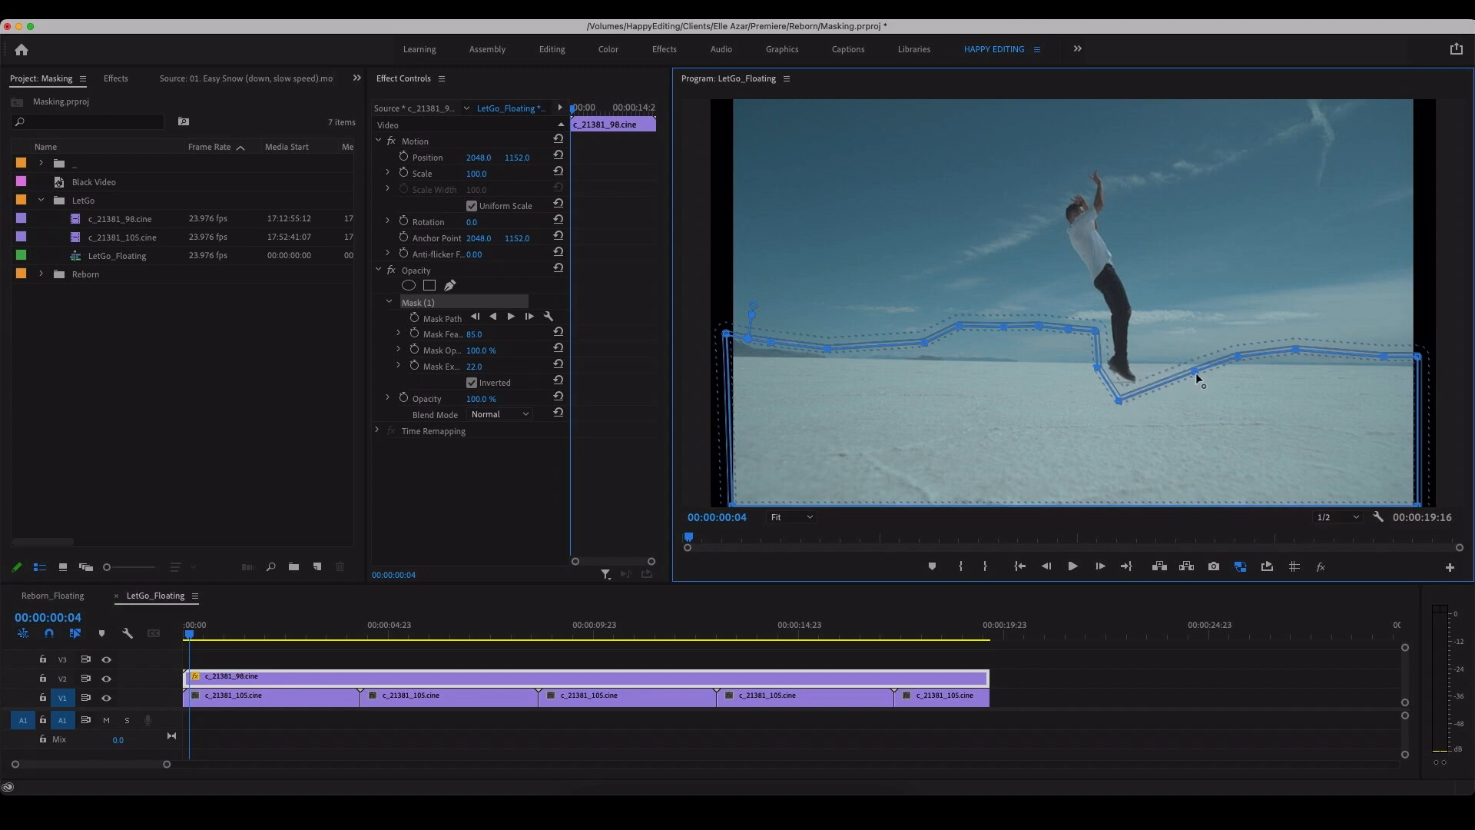
Step: At 00:00:19:14, lower the mask points beneath the man's back slightly to keep them clear of his body
drag(599, 626, 988, 626)
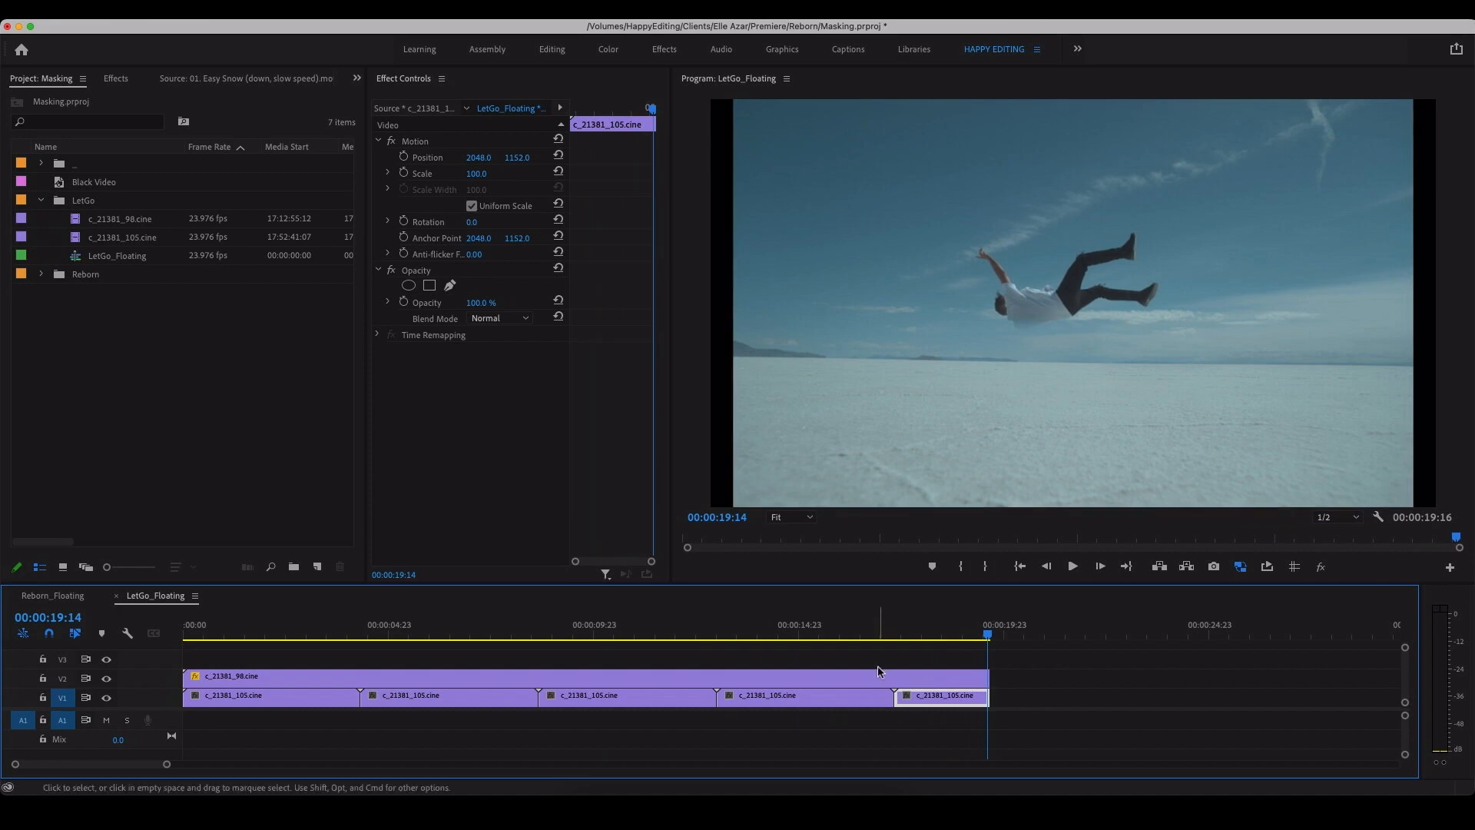
click(950, 274)
click(446, 307)
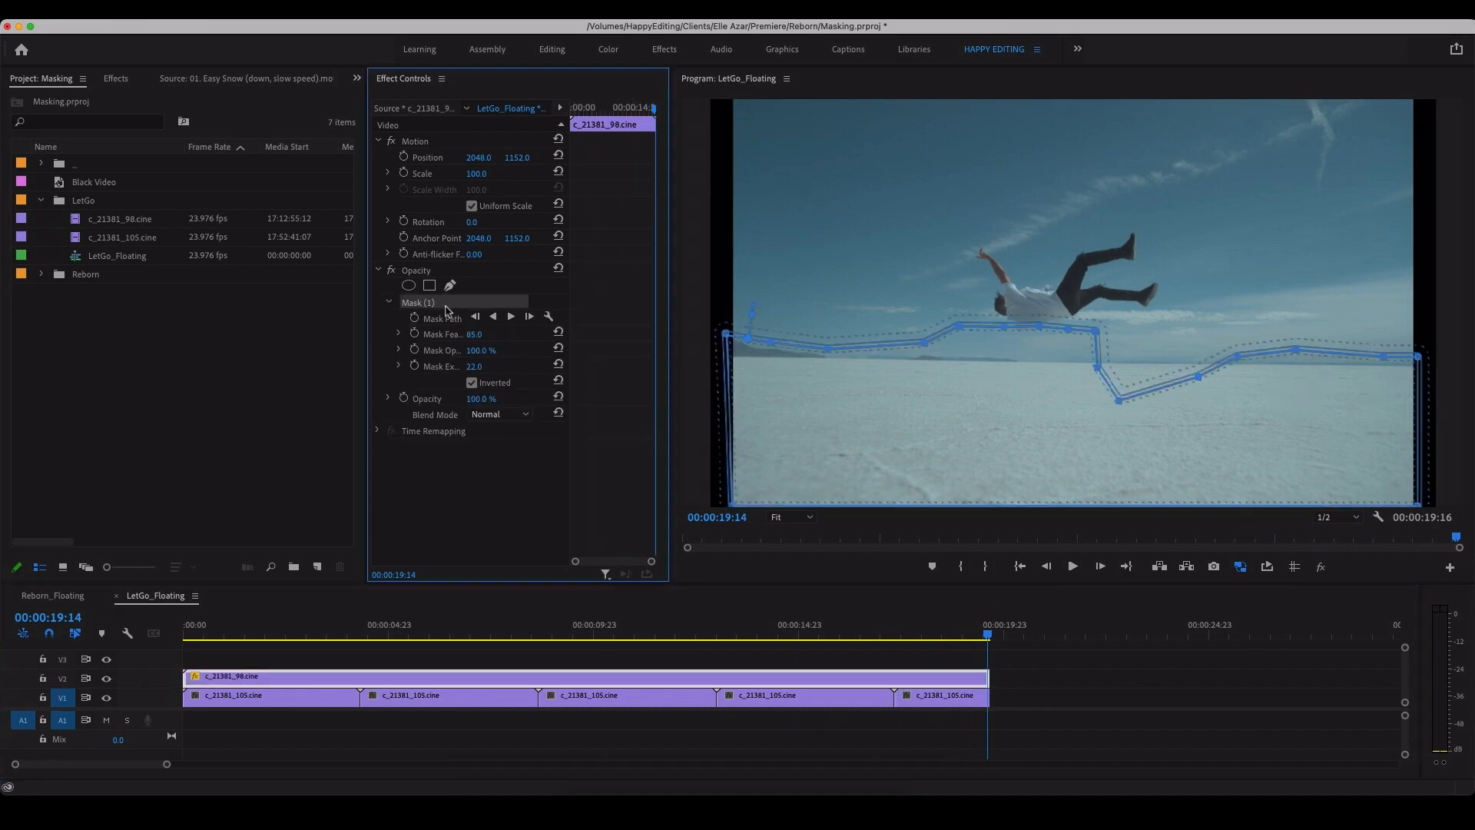
click(1006, 330)
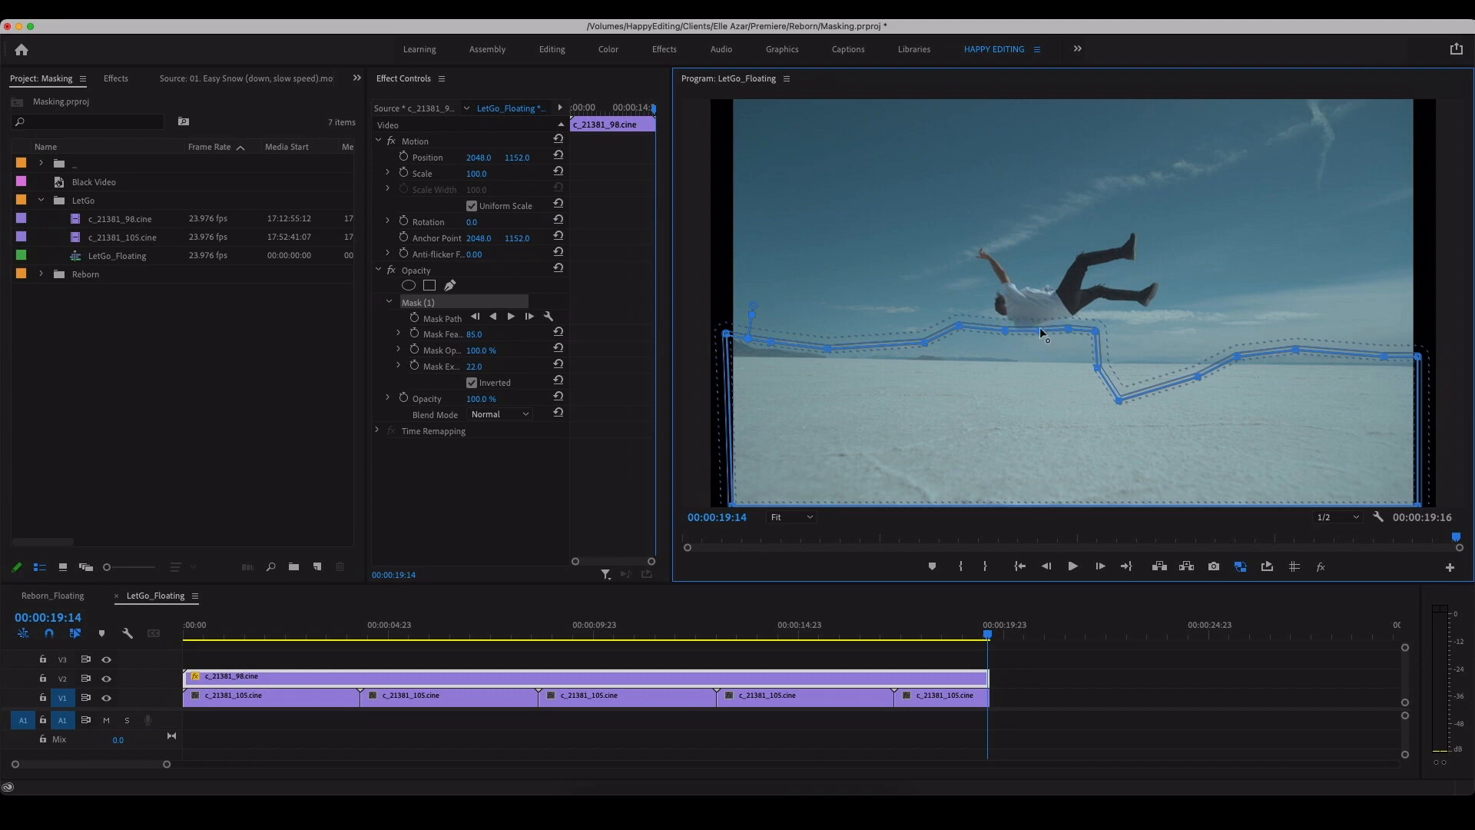
drag(851, 637, 798, 673)
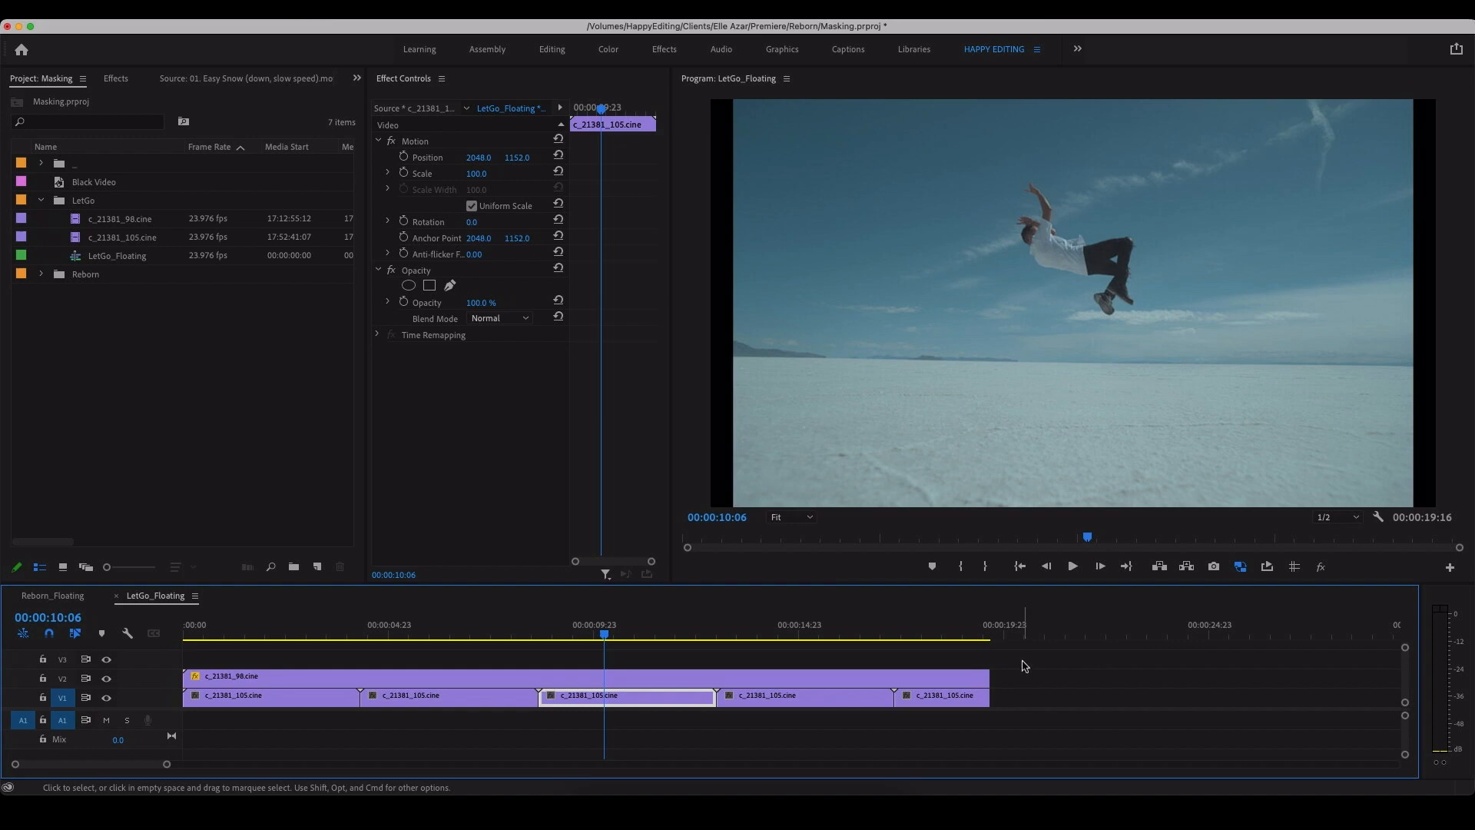
Step: Nest all clips on V1 and V2 into a single sequence, accepting the suggested name
drag(1032, 669, 186, 704)
key(alt+n)
key(Return)
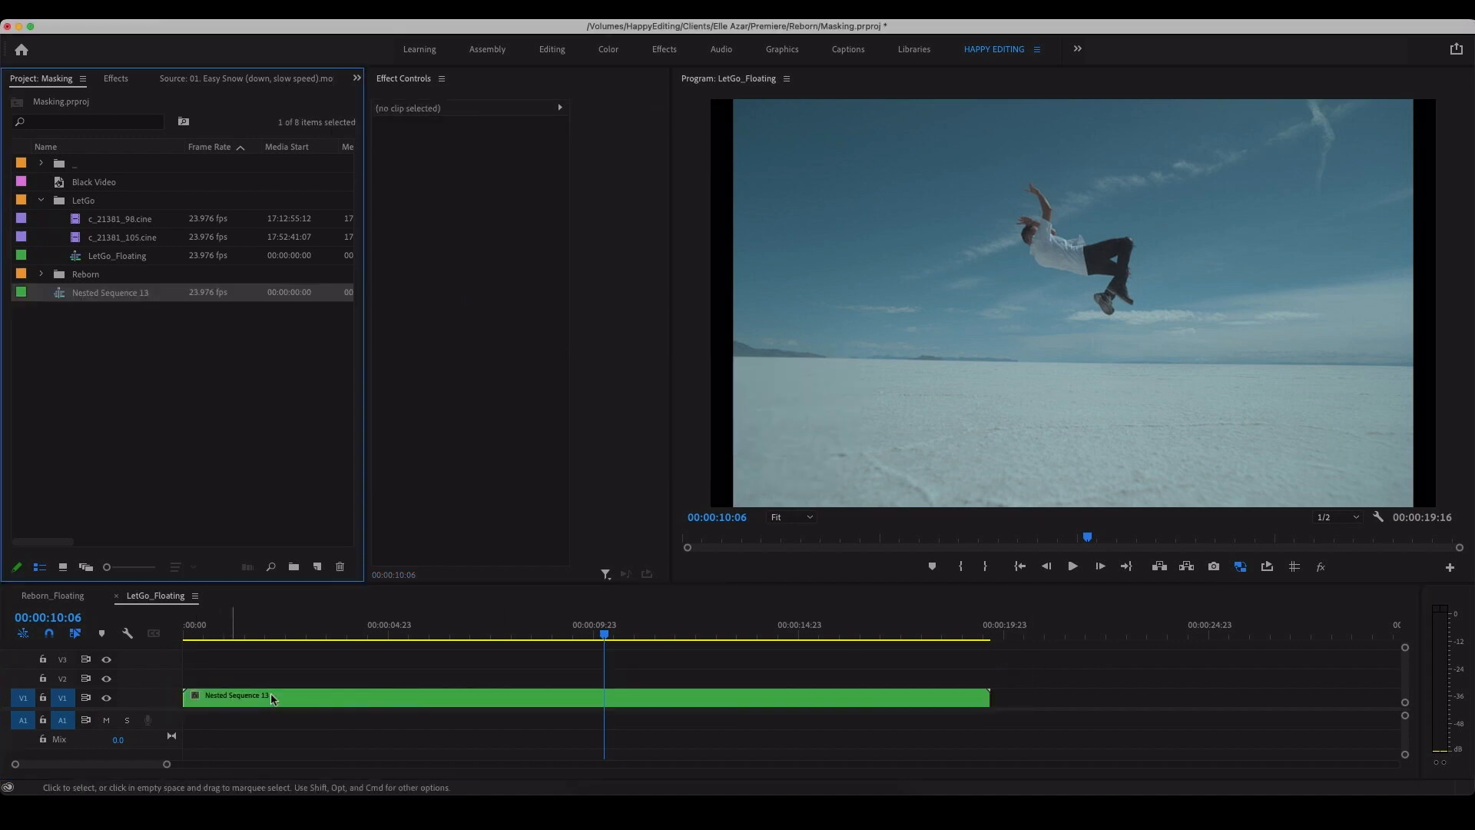
Step: Open the nested sequence to inspect its layered clips, and return to LetGo_Floating to scrub through the nested result
drag(678, 627, 663, 671)
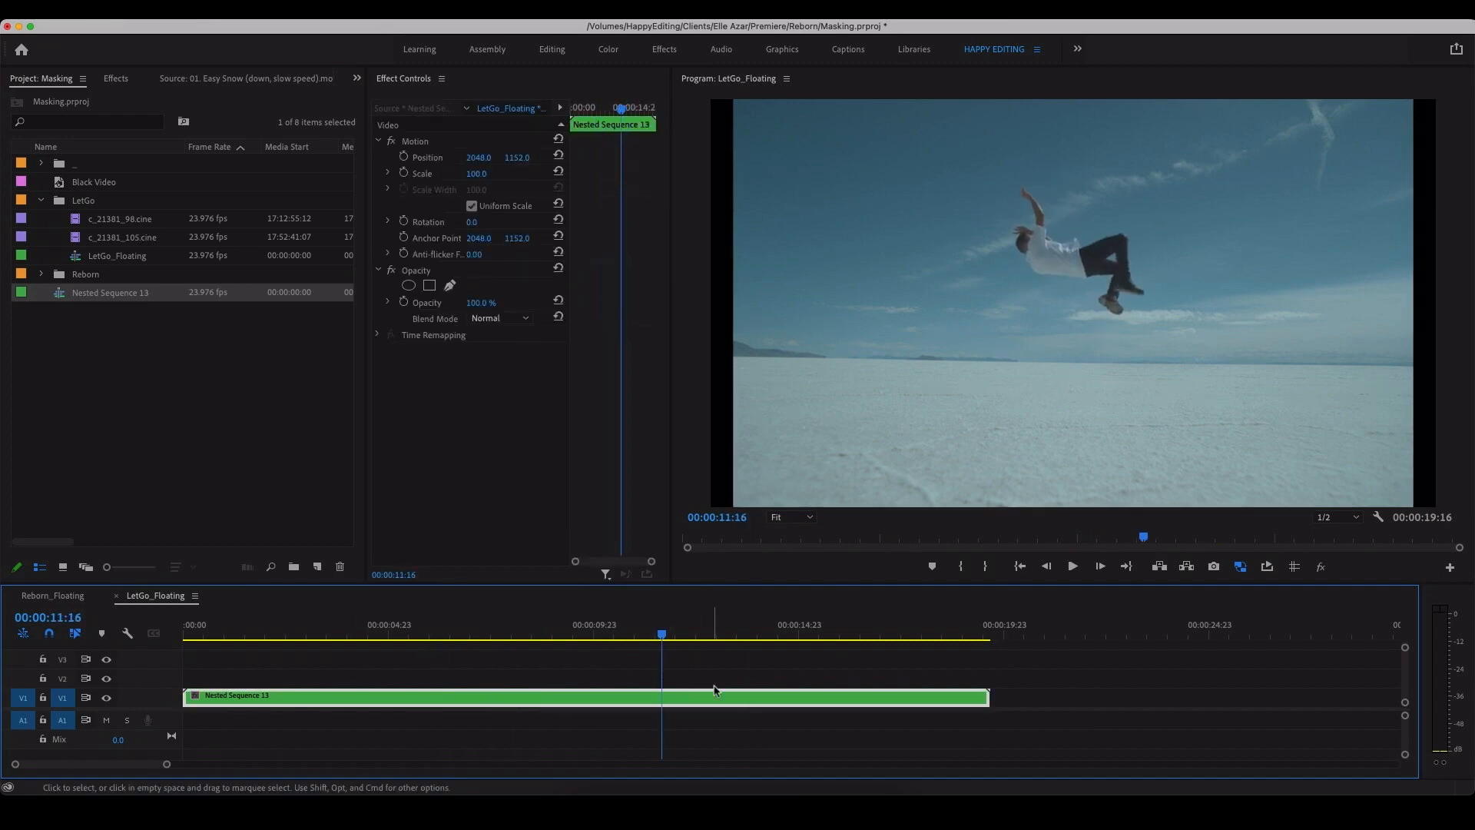
double_click(648, 697)
drag(601, 621, 819, 696)
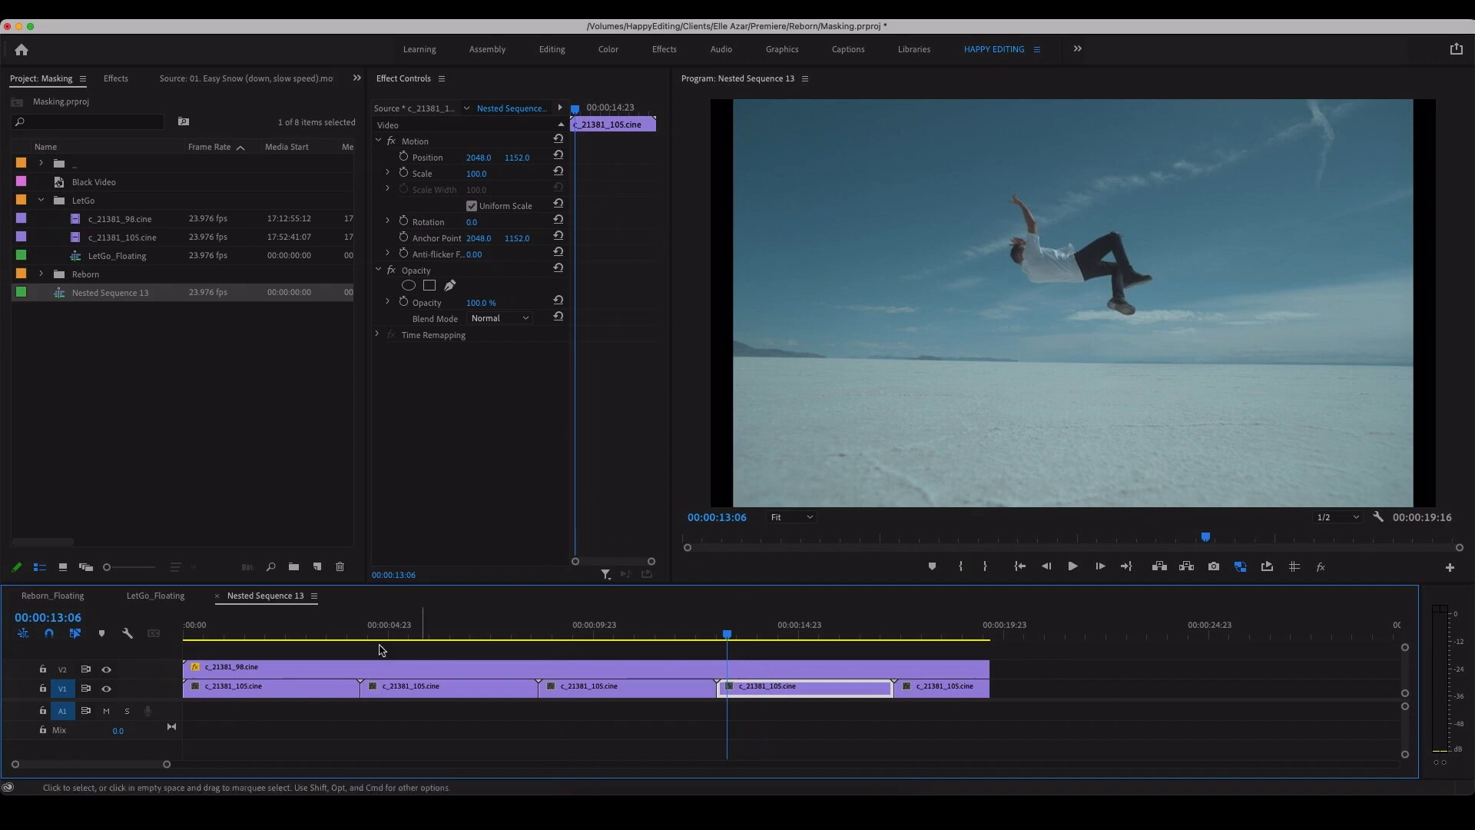
click(175, 597)
drag(592, 638, 497, 649)
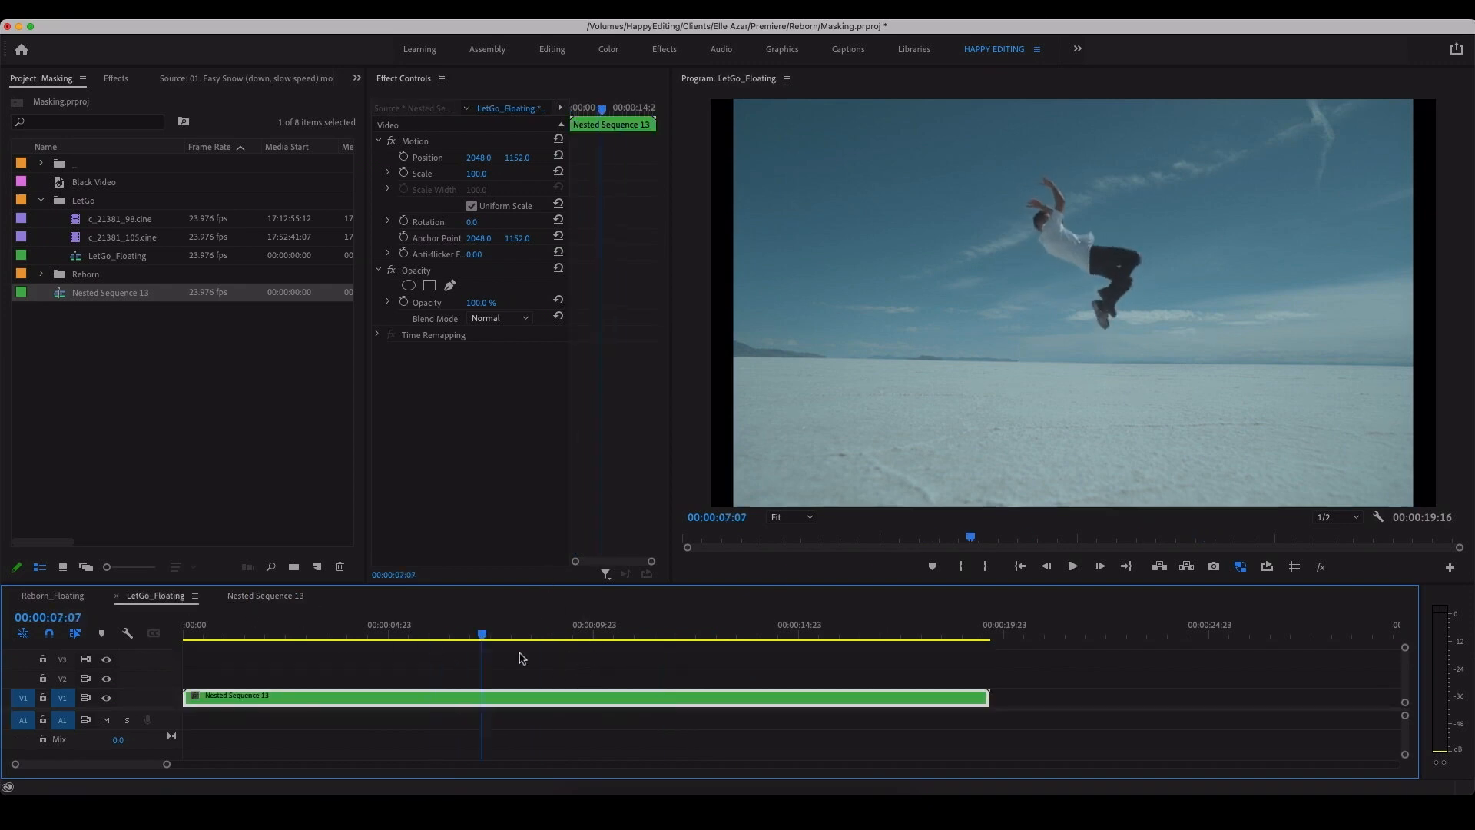
Step: Set the nested sequence clip's scale to 143 and its vertical position to 1303 in LetGo_Floating
click(555, 681)
click(604, 701)
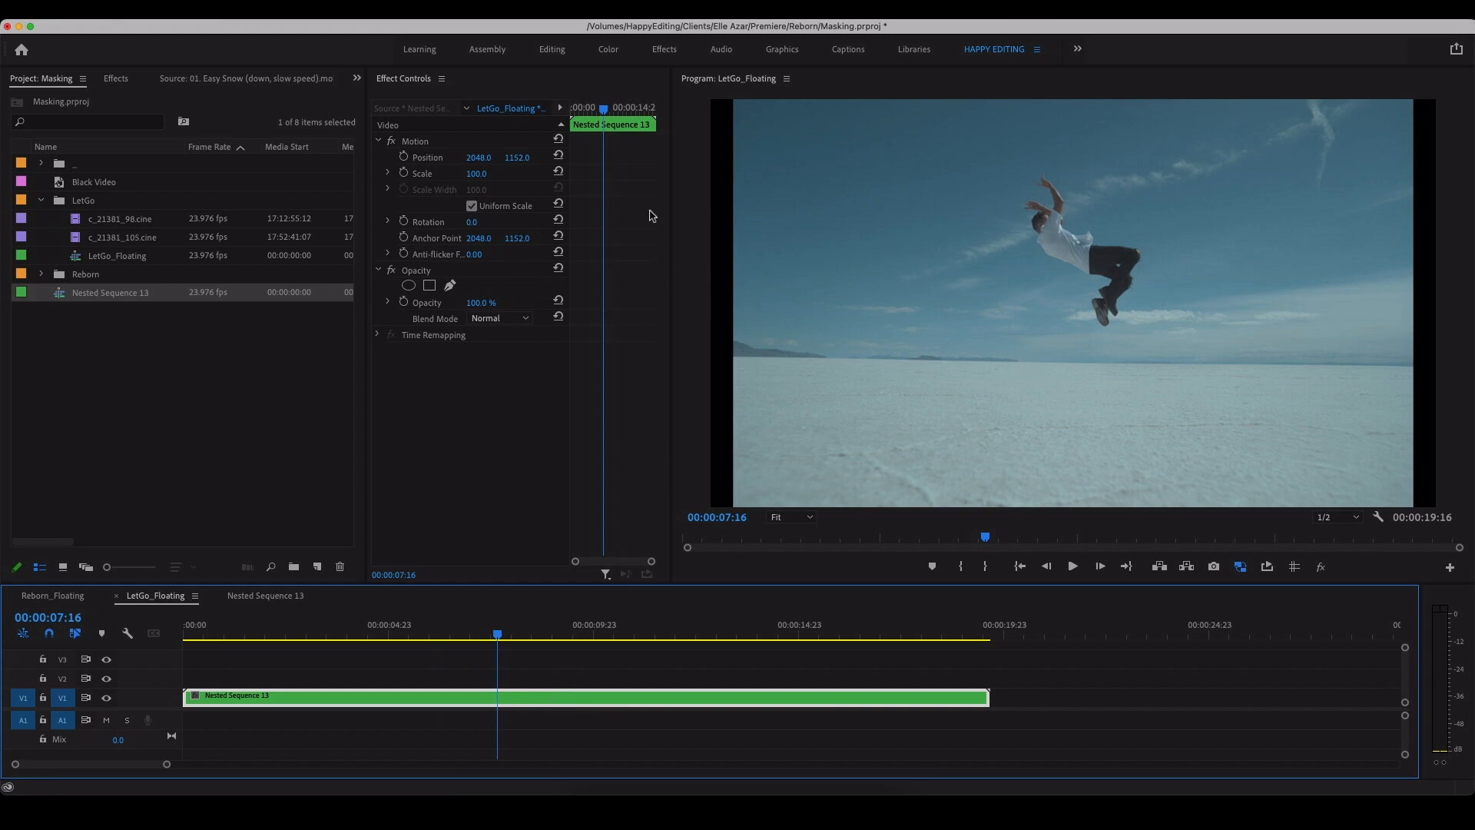
drag(487, 172, 653, 157)
click(500, 177)
drag(530, 157, 522, 157)
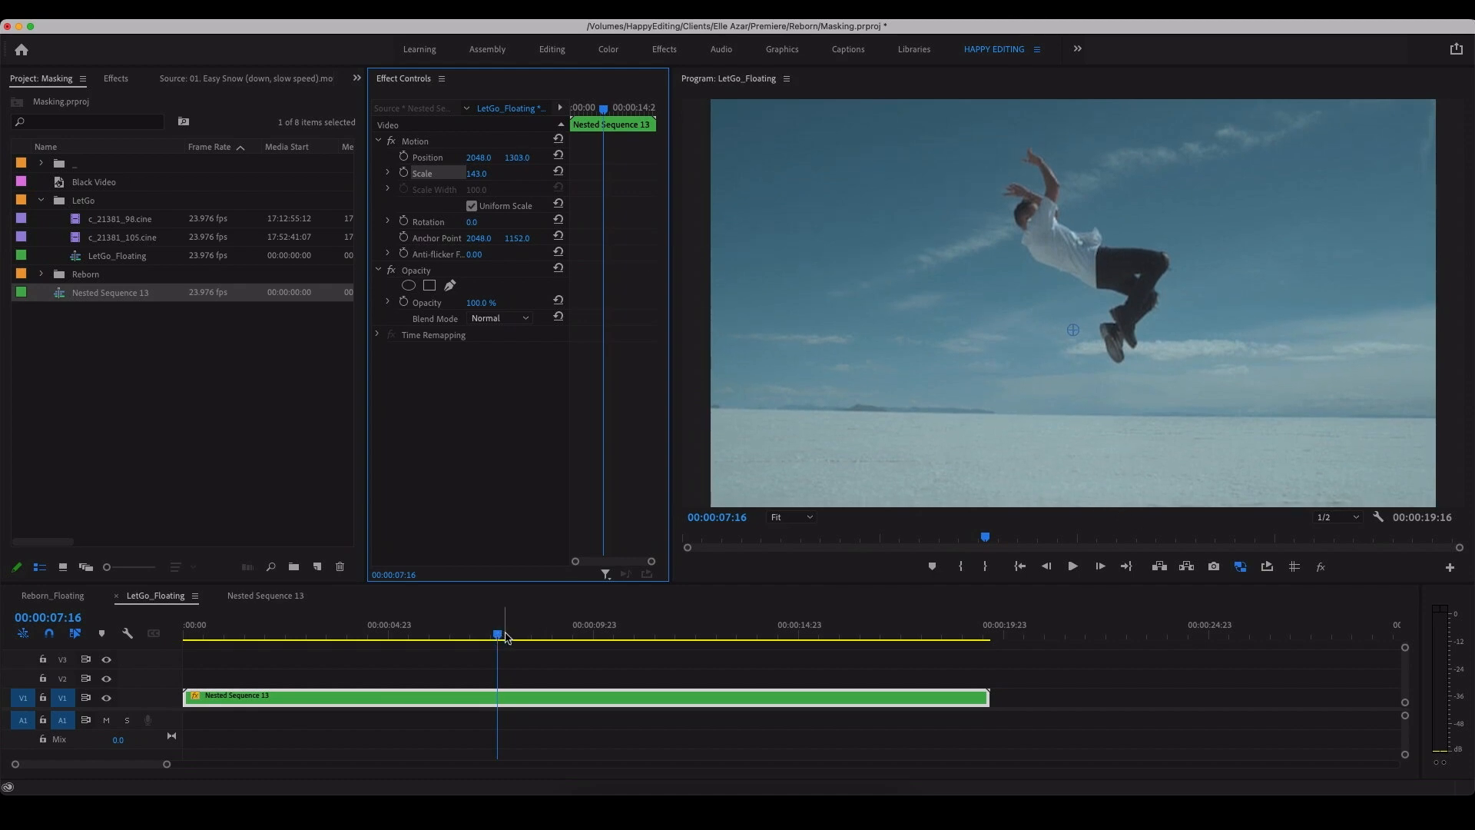
Step: Reposition the nested clip to 2036, 1314 and rotate it to -5° at 00:00:10:21
drag(499, 635, 630, 641)
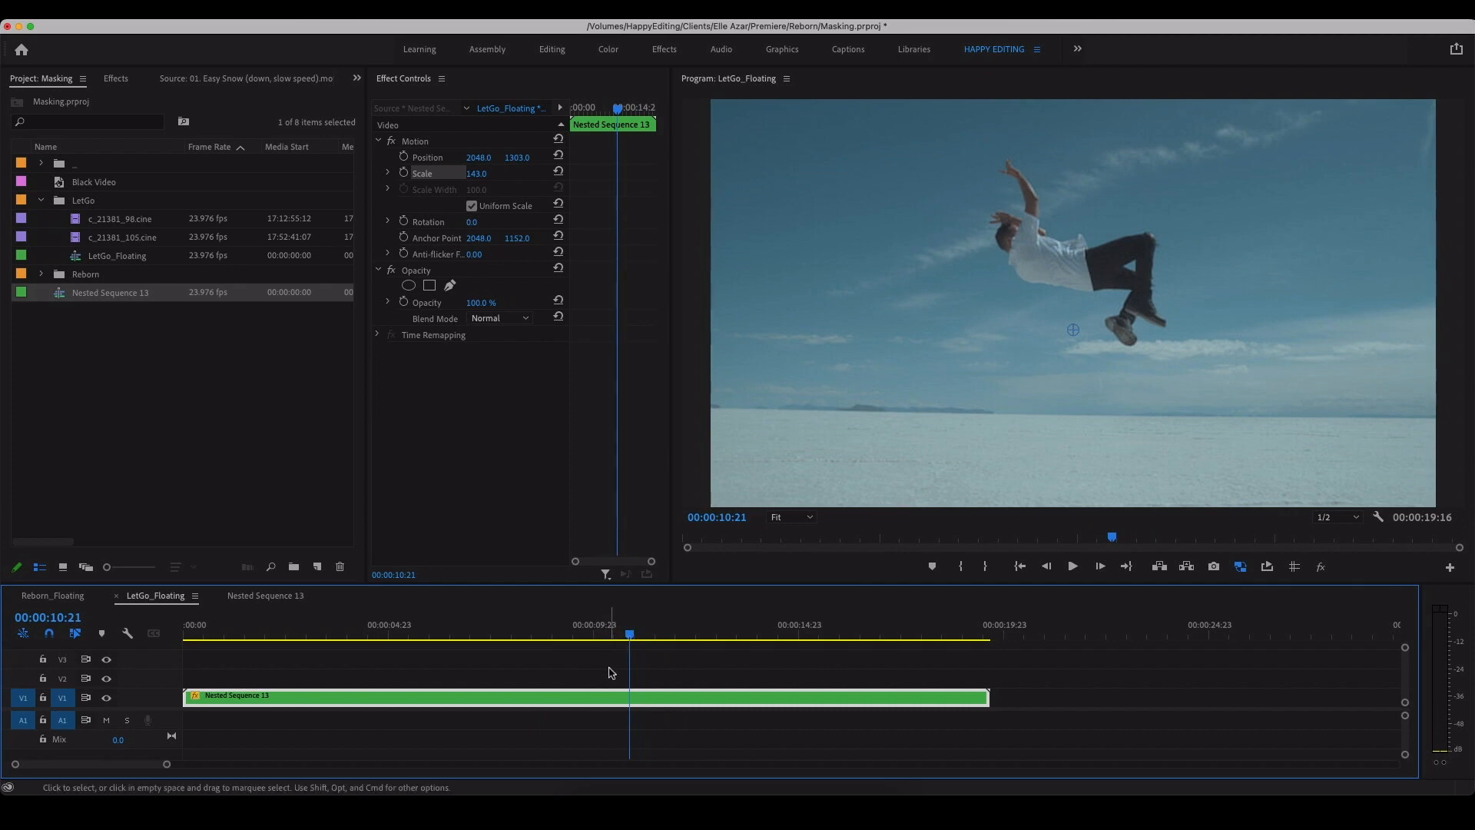
click(661, 682)
click(664, 697)
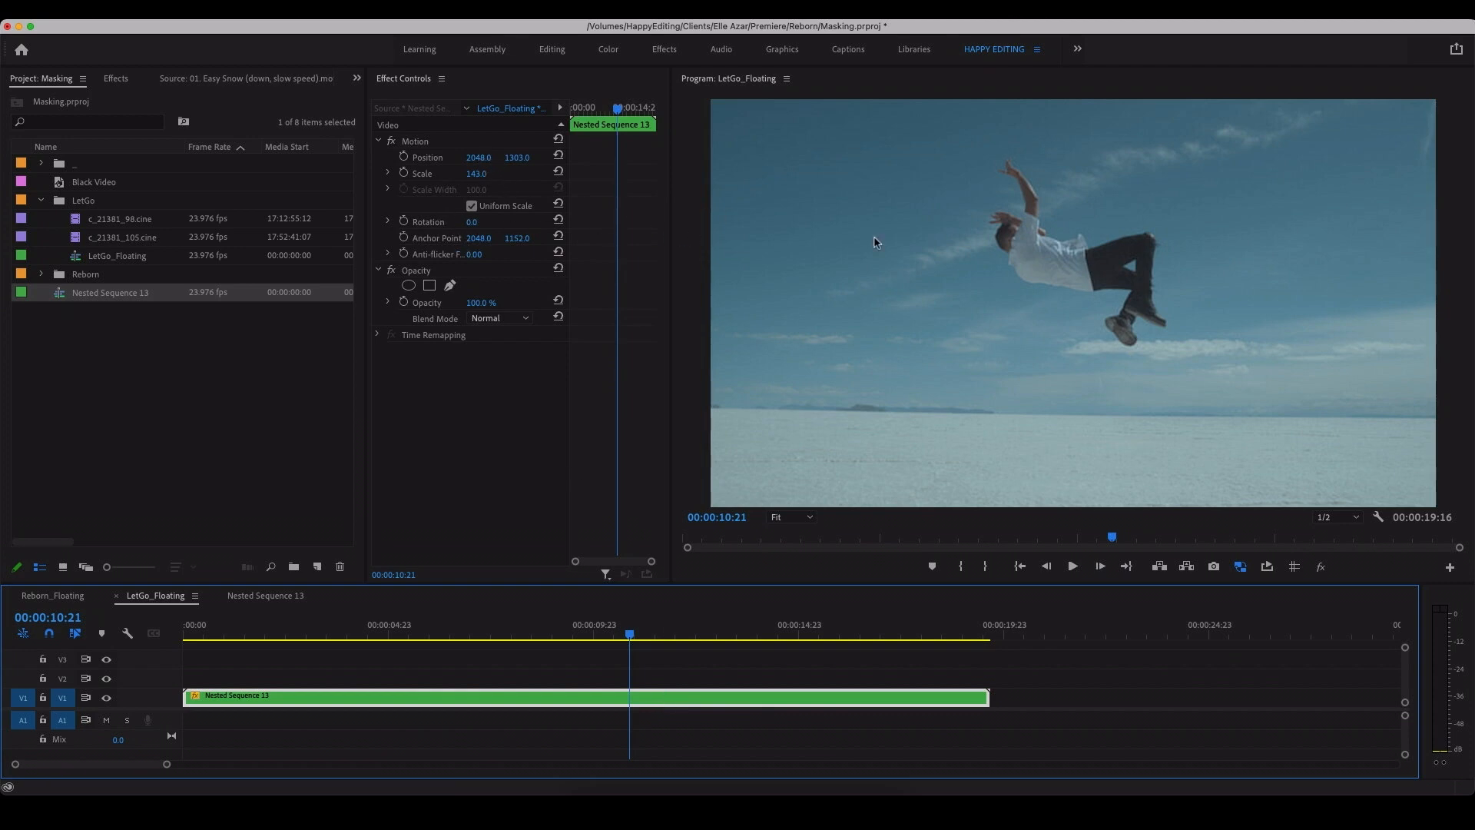
drag(487, 164, 523, 158)
drag(474, 222, 459, 222)
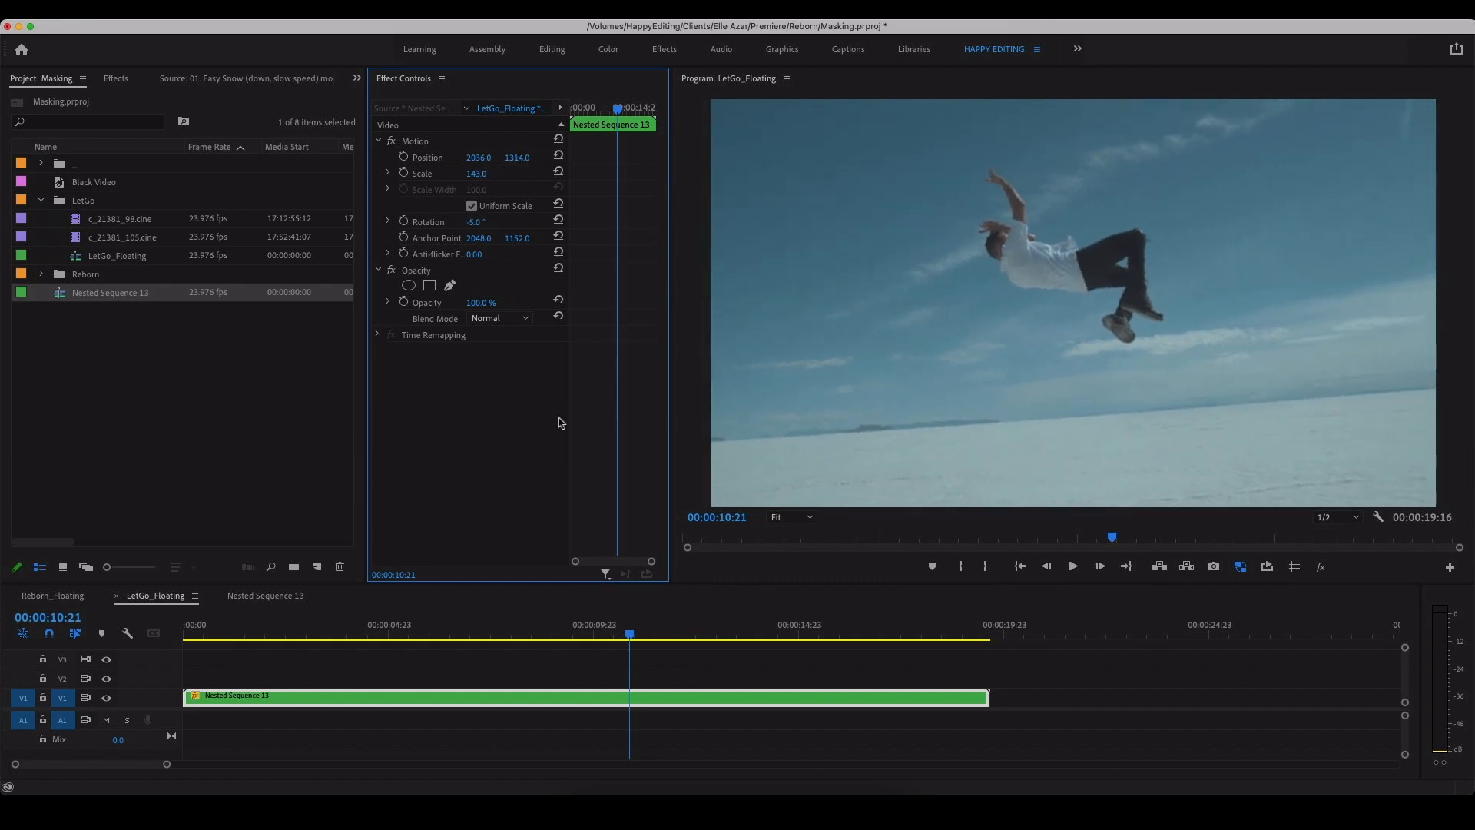
Step: Animate the nested clip's rotation from -5° at about 00:00:07:09 to 10° at 00:00:18:02
click(403, 221)
drag(613, 227, 604, 222)
drag(619, 113, 650, 115)
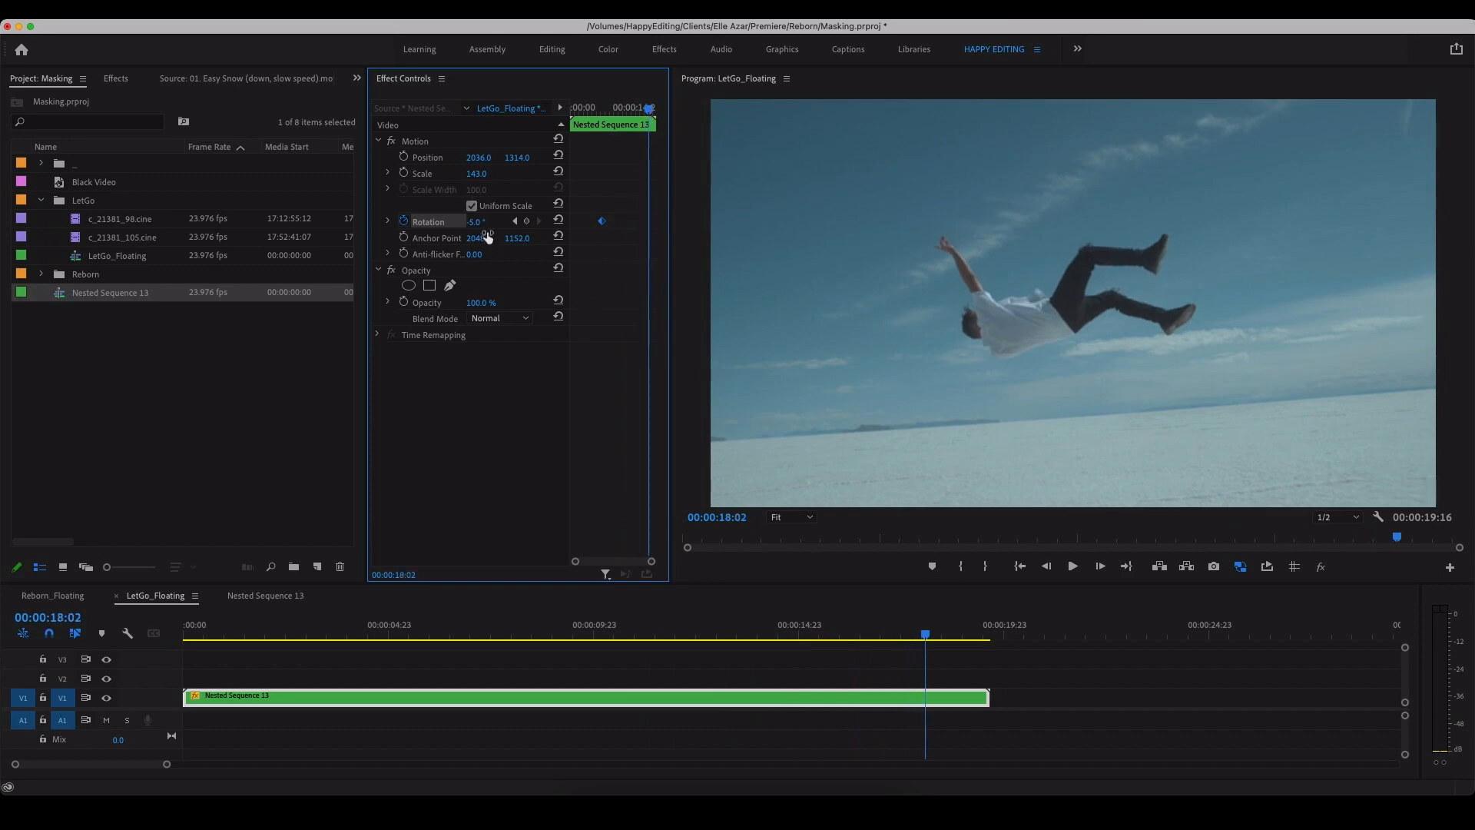
mouse_move(478, 223)
mouse_down()
mouse_move(492, 223)
mouse_move(478, 223)
mouse_up()
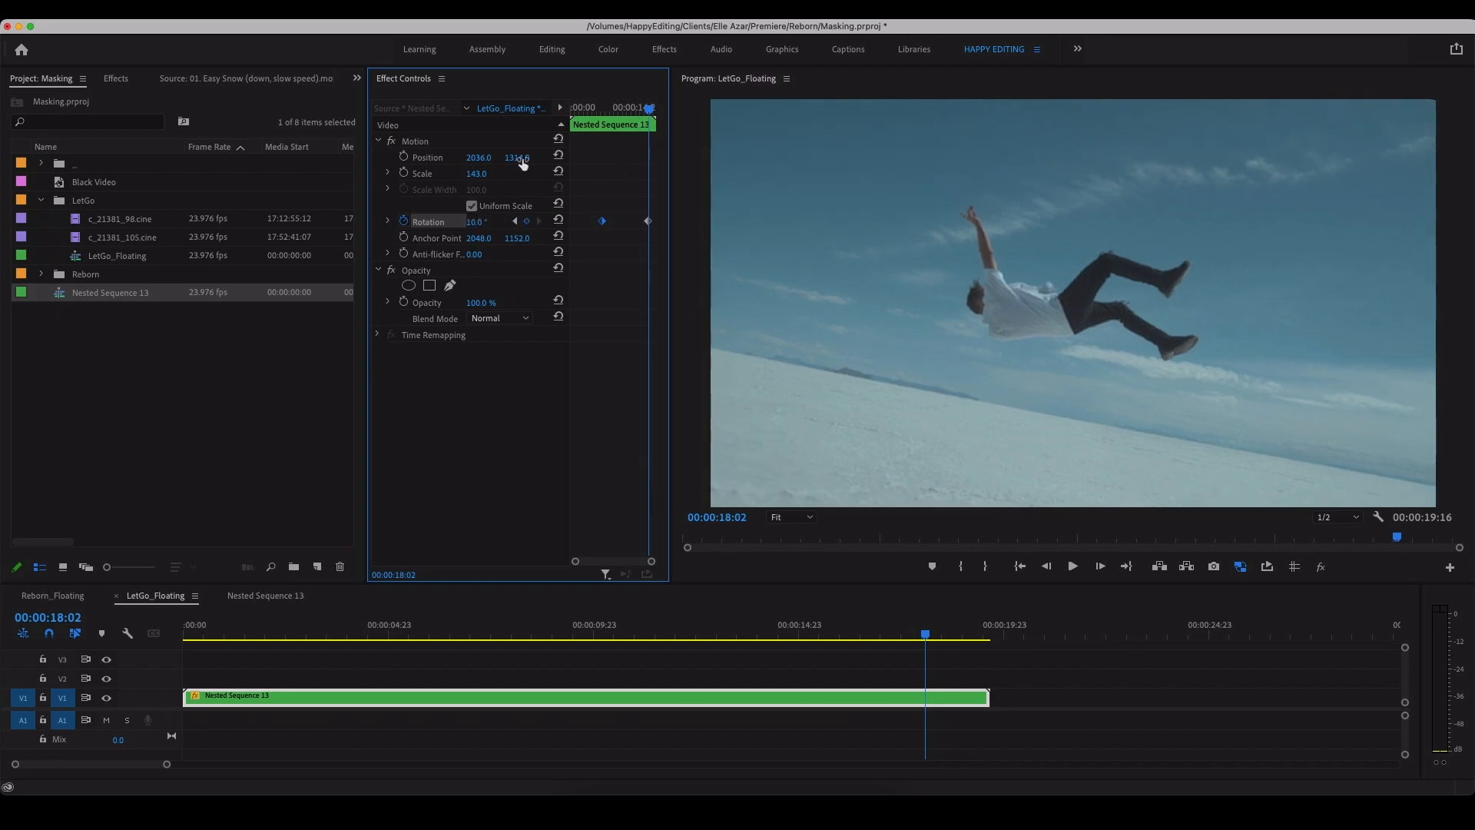
Step: Set the nested clip's vertical position to 1288 and add position and scale keyframes at 00:00:18:02
drag(523, 163, 501, 163)
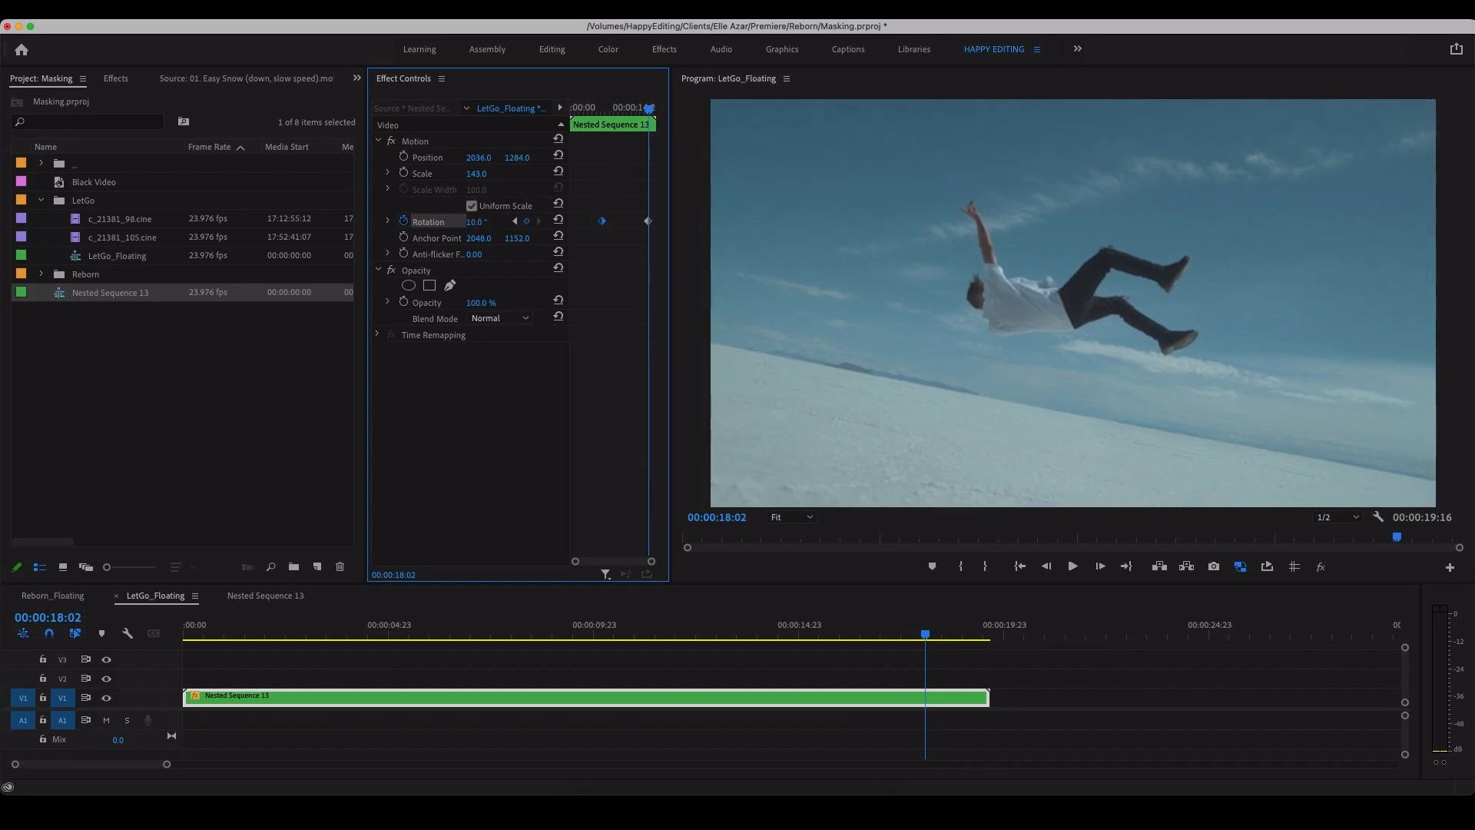
click(404, 157)
click(404, 174)
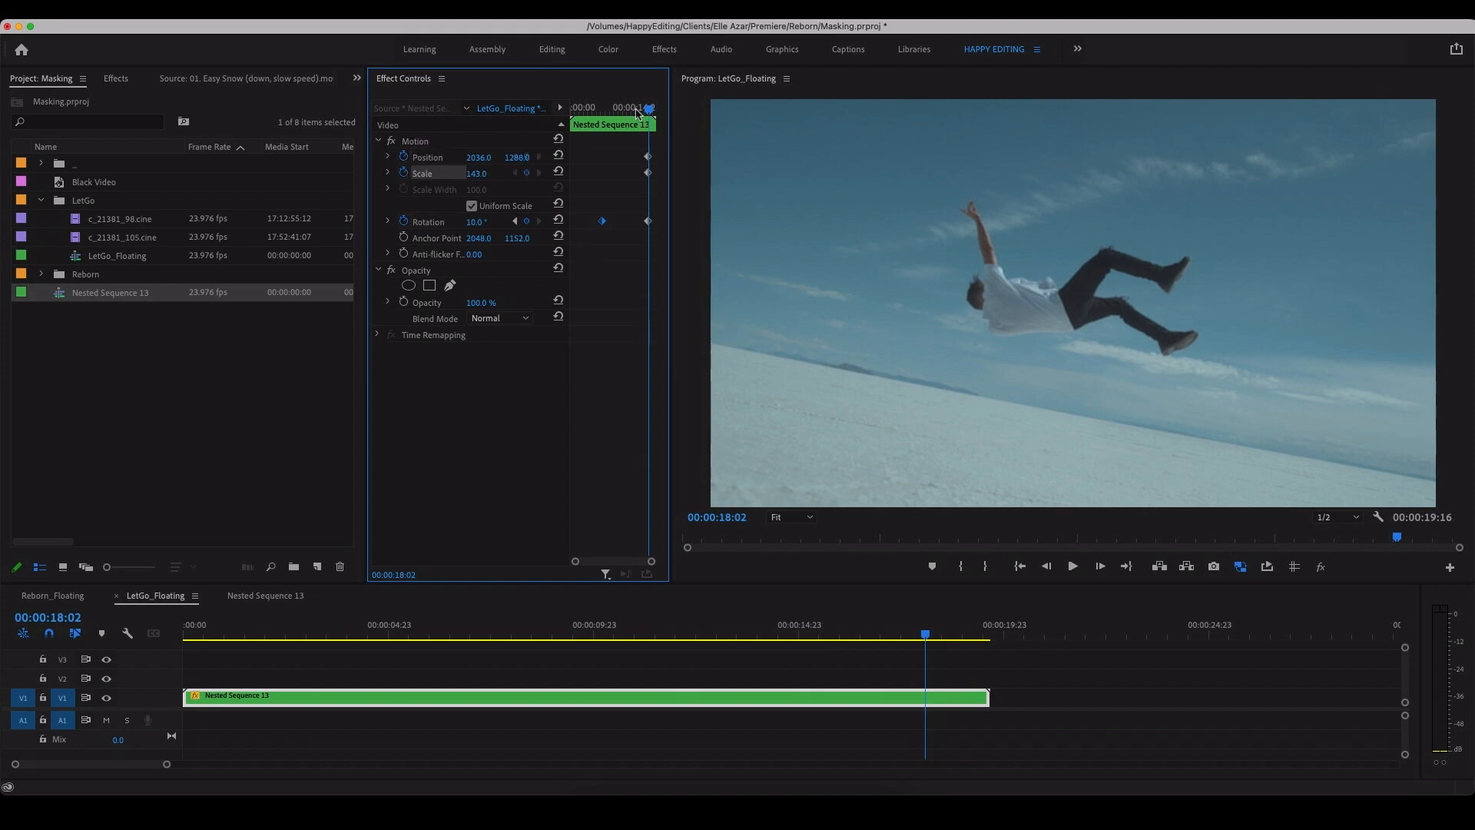
Step: Play the rotation animation from 00:00:07:09 to review the floating man's movement
drag(637, 114, 602, 114)
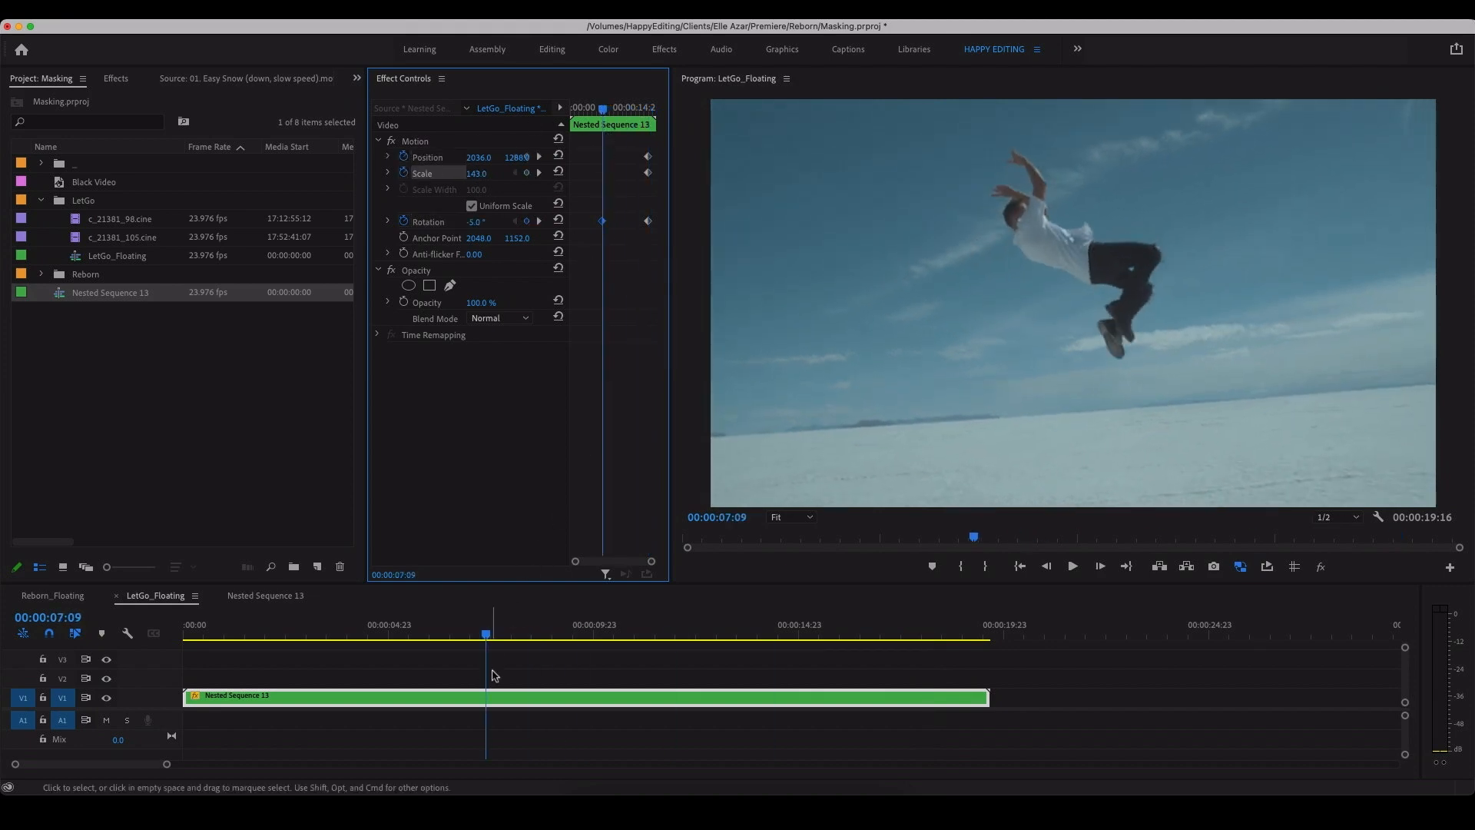
key(space)
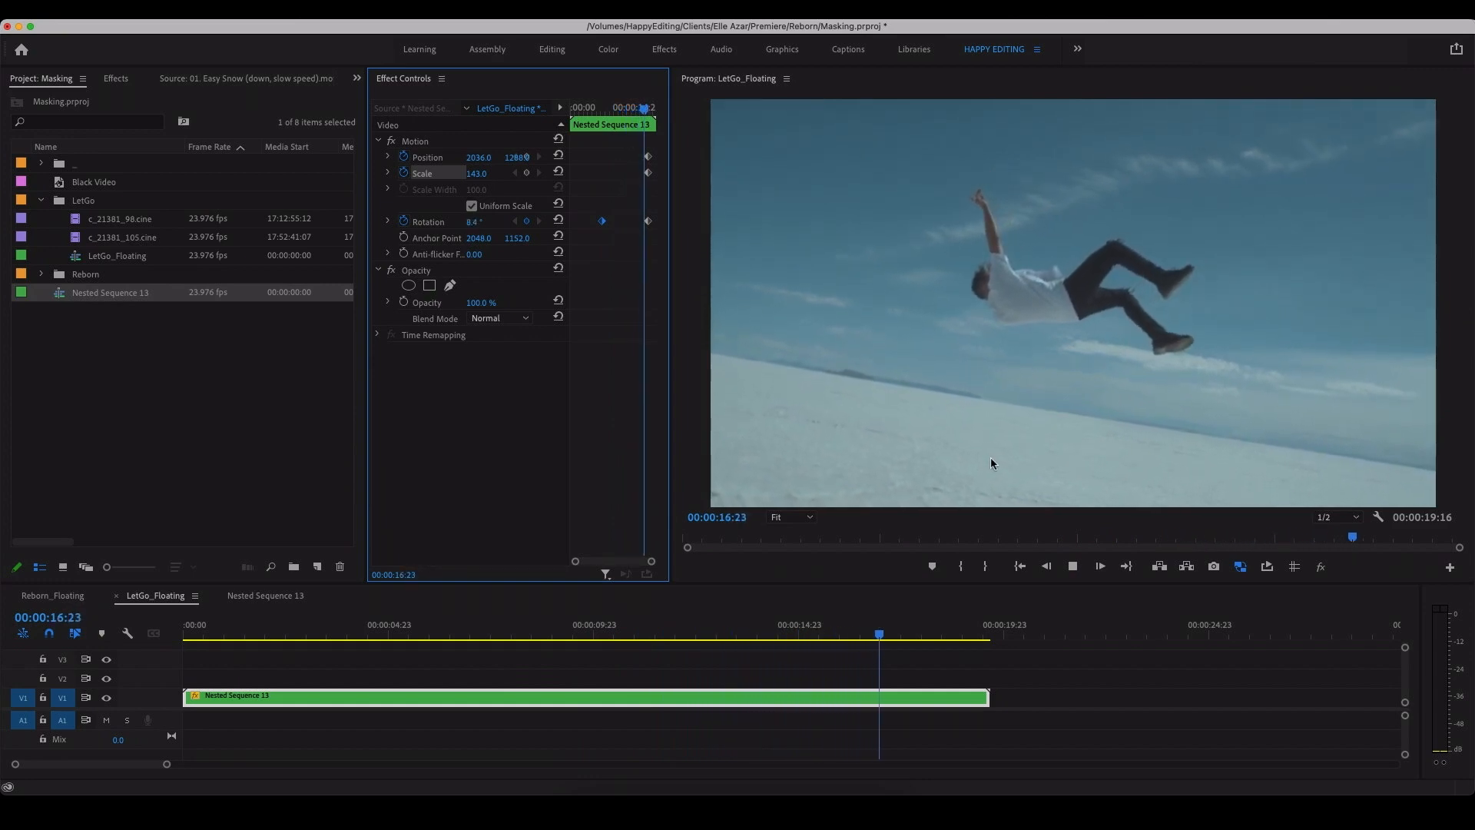
key(space)
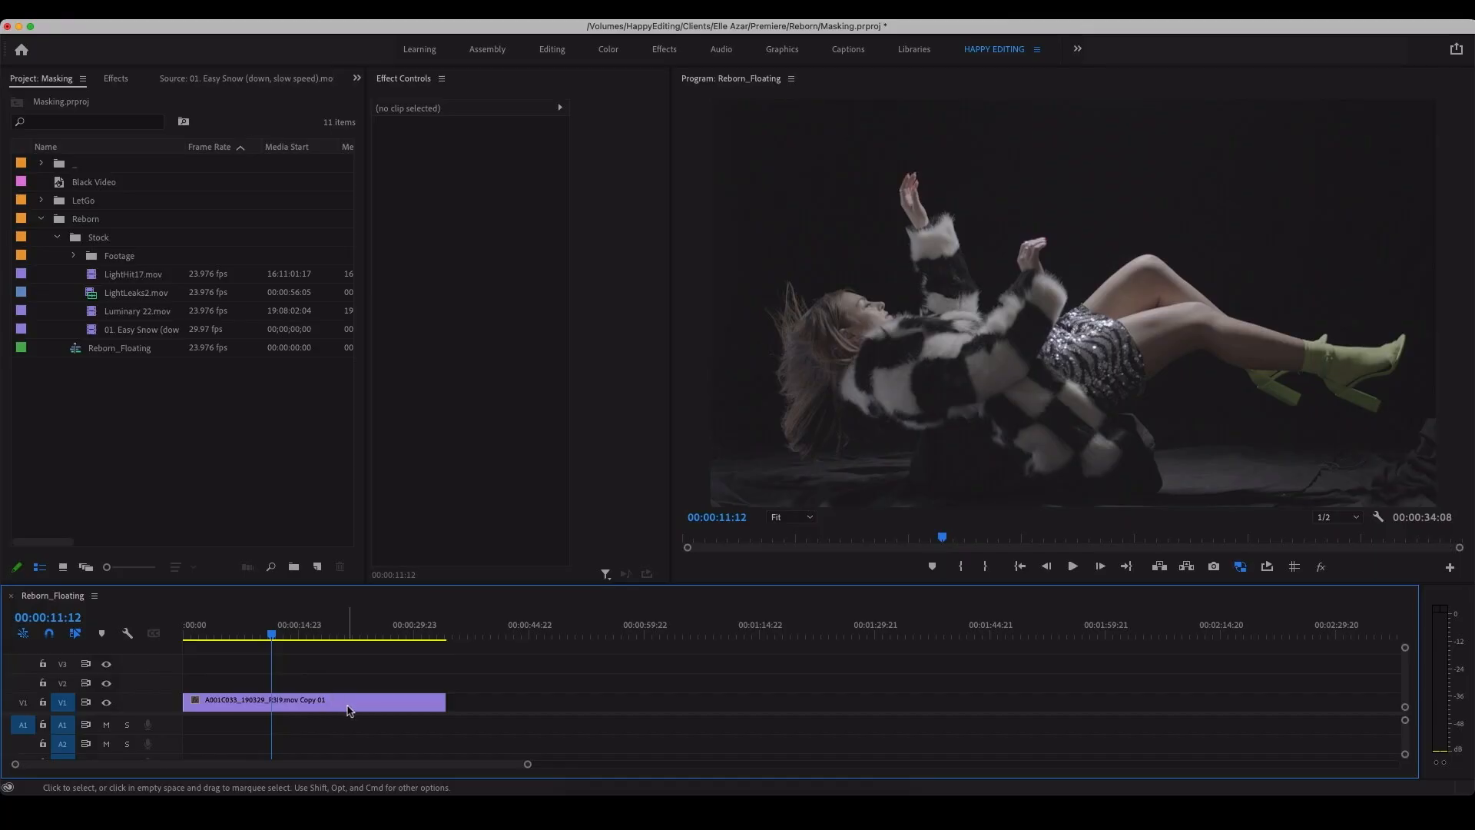
Step: Scale the woman's clip in Reborn_Floating to 80 and apply the Lumetri Color effect to it
click(329, 703)
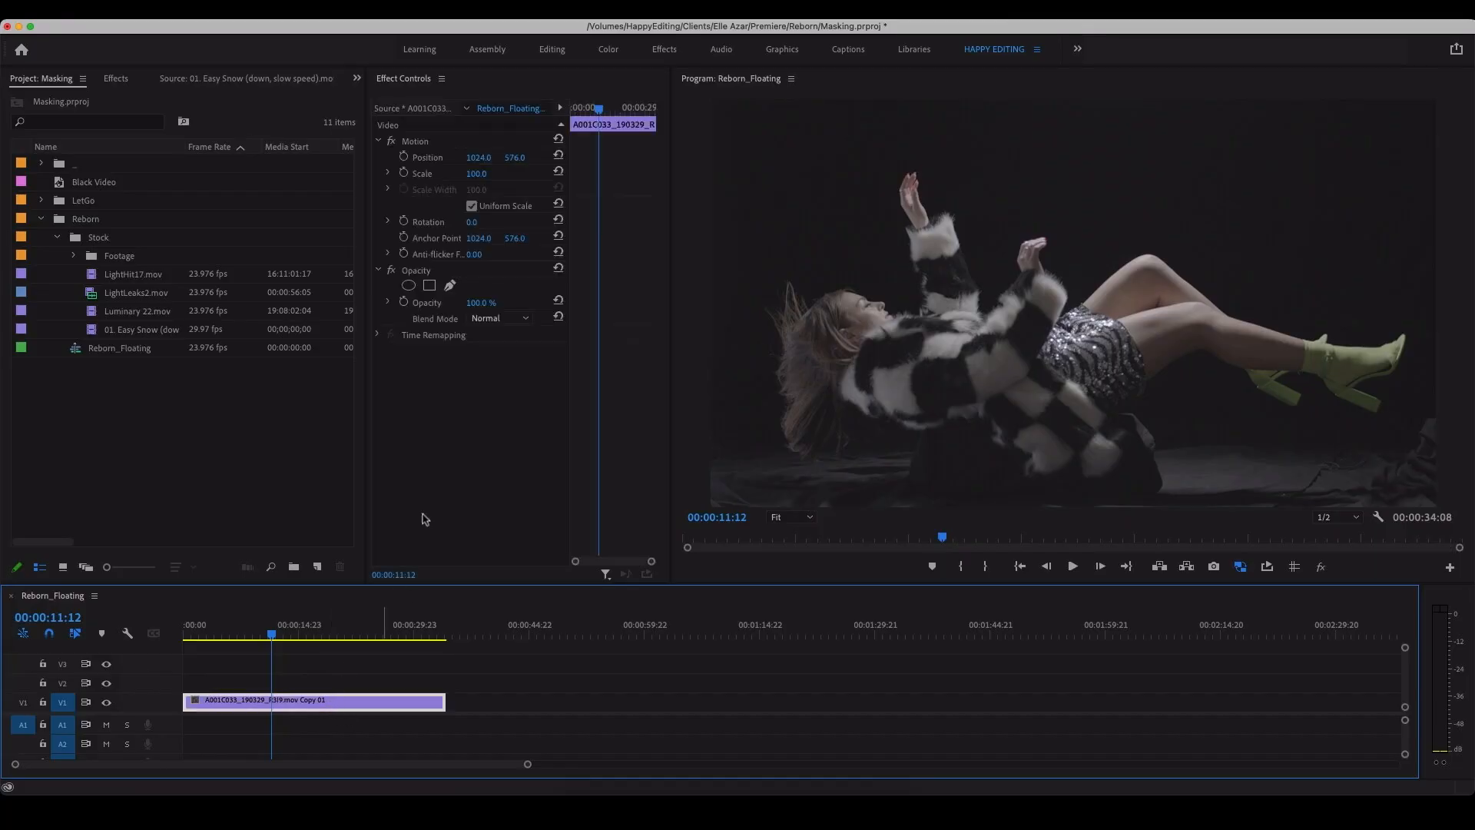
drag(479, 176, 463, 176)
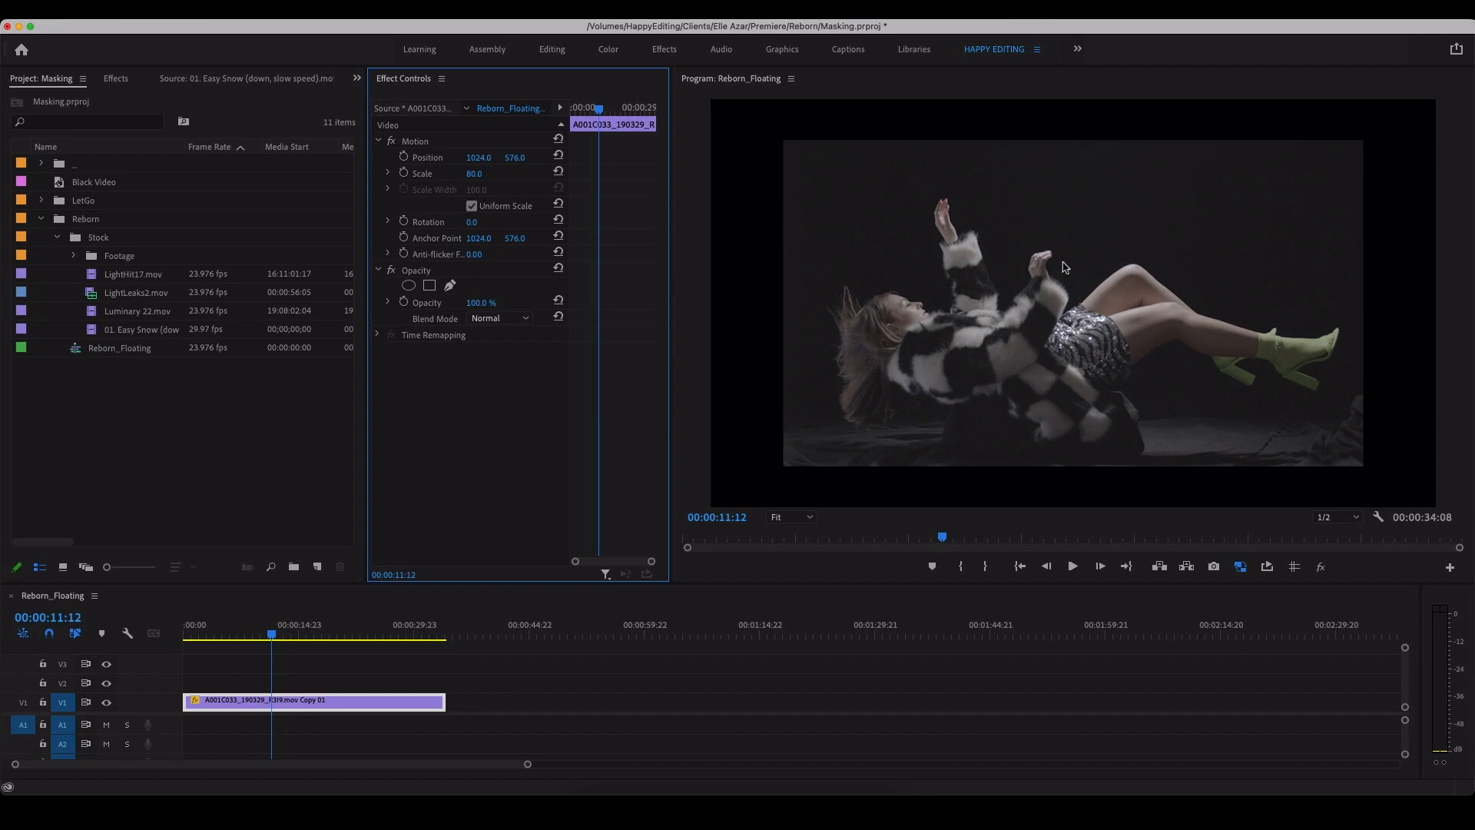
click(128, 81)
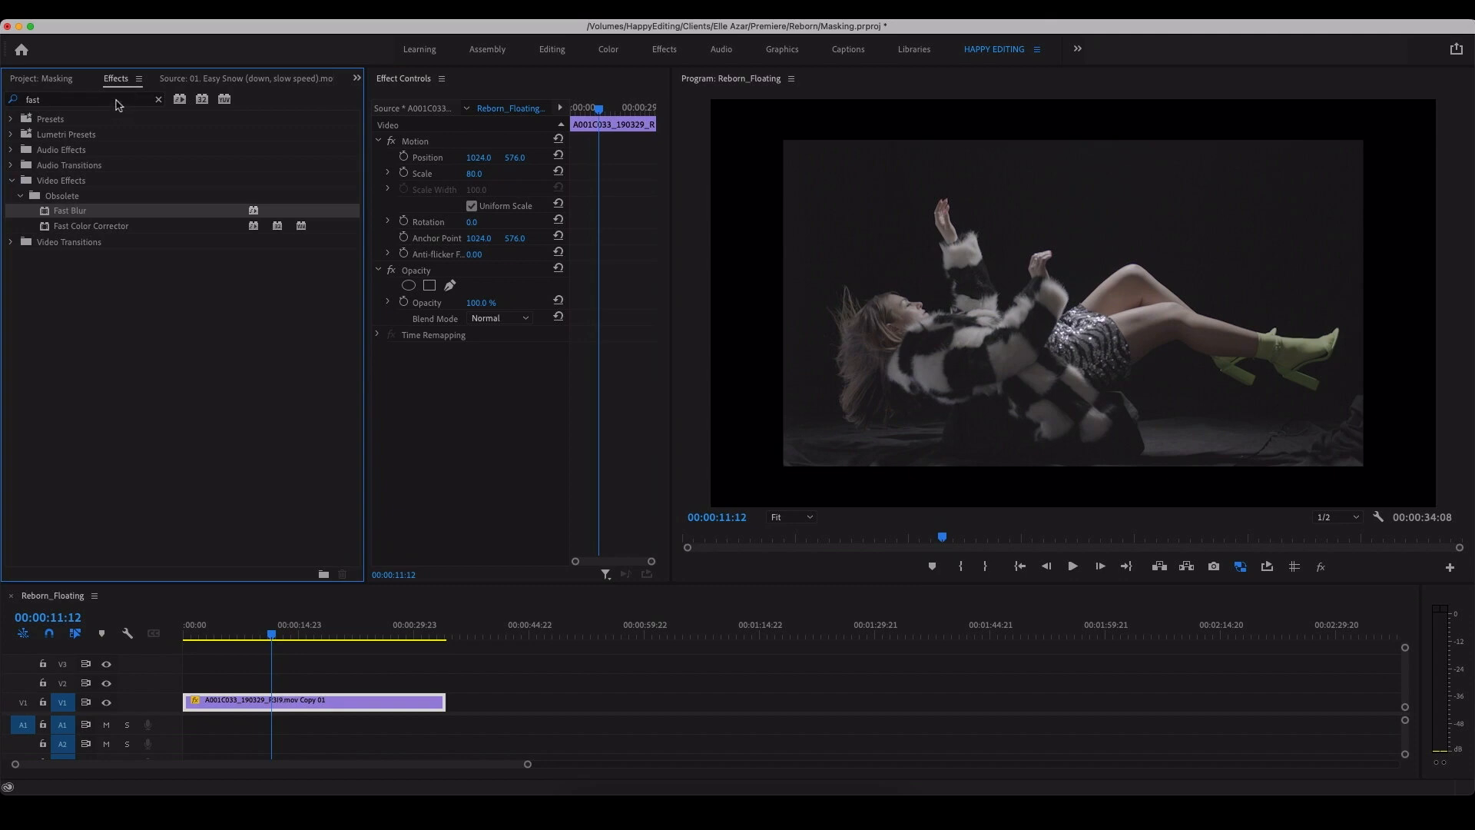
click(135, 98)
key(BackSpace)
key(BackSpace)
key(BackSpace)
key(BackSpace)
text(lumetri)
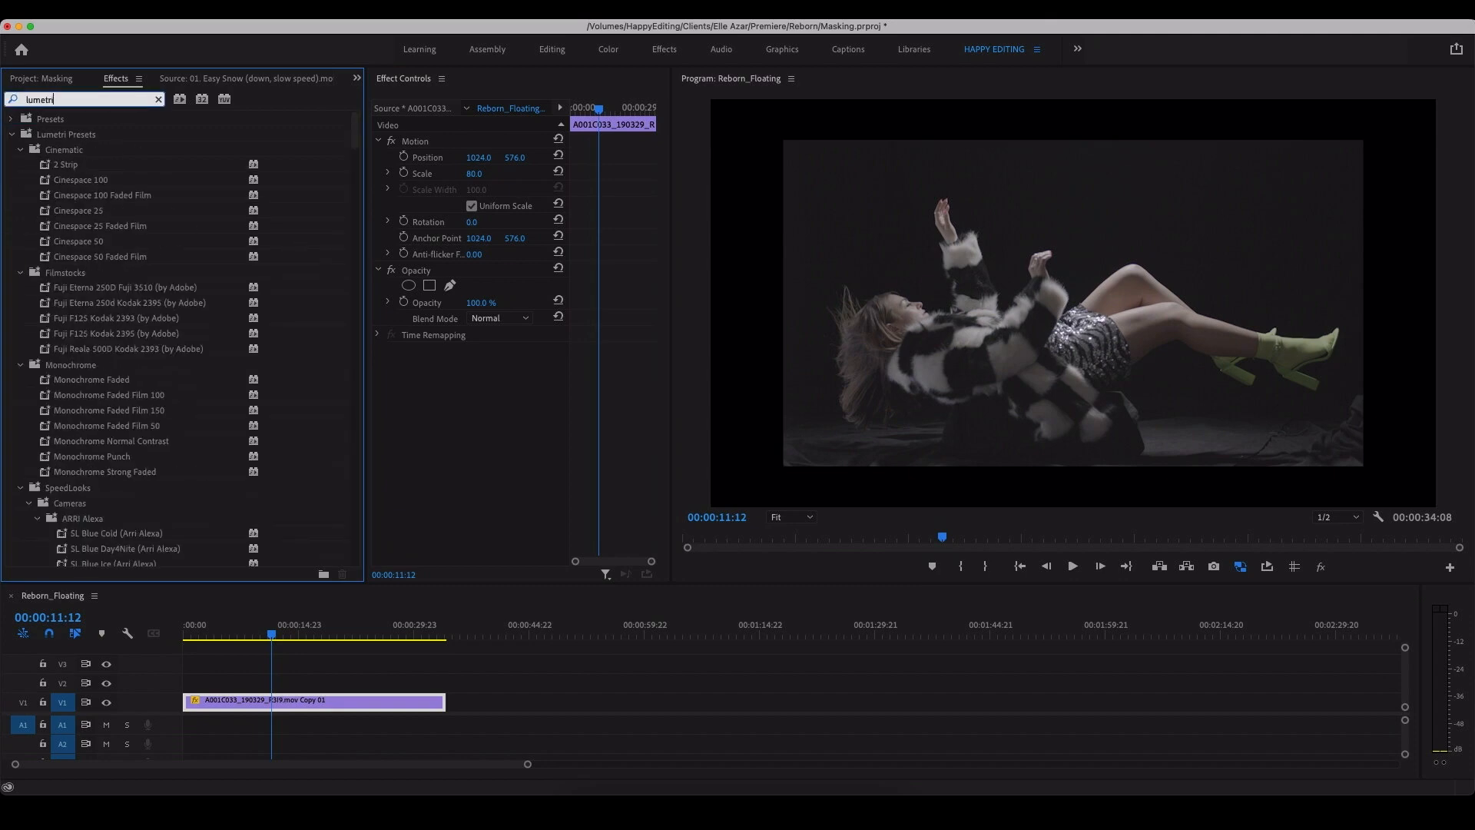
scroll(140, 440, down, 10)
drag(98, 546, 246, 701)
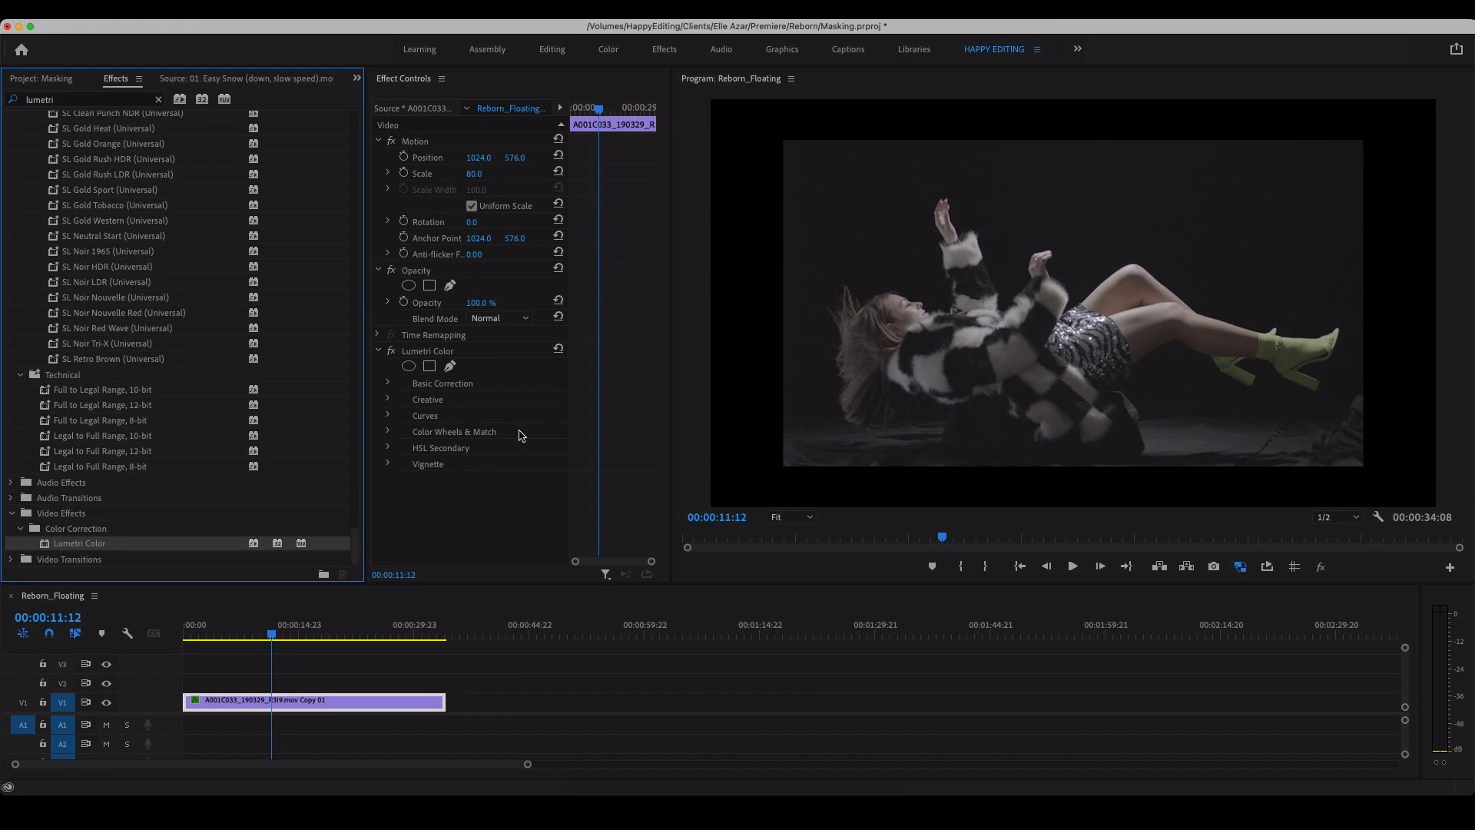
Step: Shape the Lumetri master RGB curve with three points, crushing the shadows to black and lifting the brighter tones
click(390, 416)
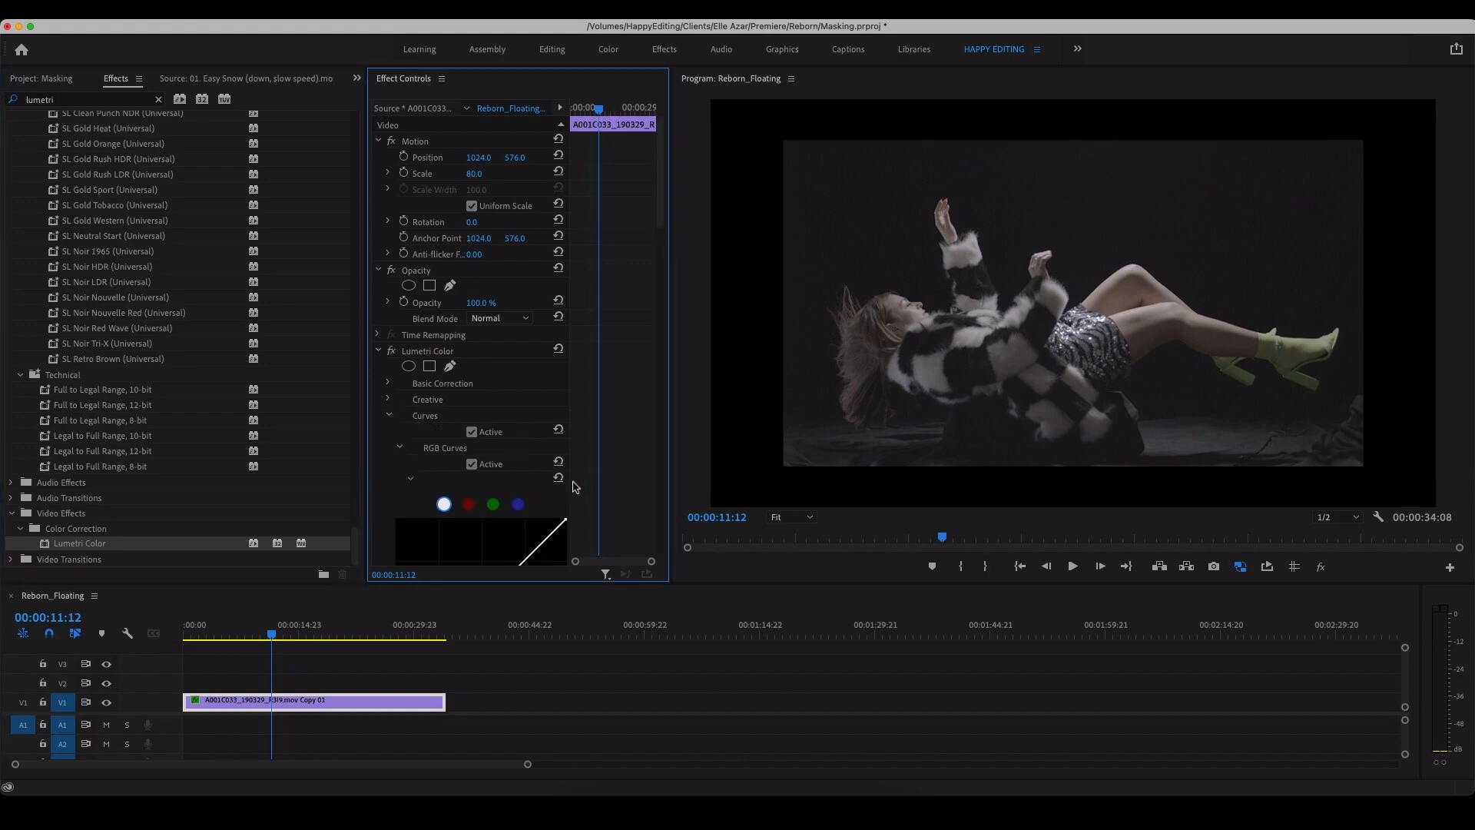
scroll(501, 450, down, 6)
click(448, 421)
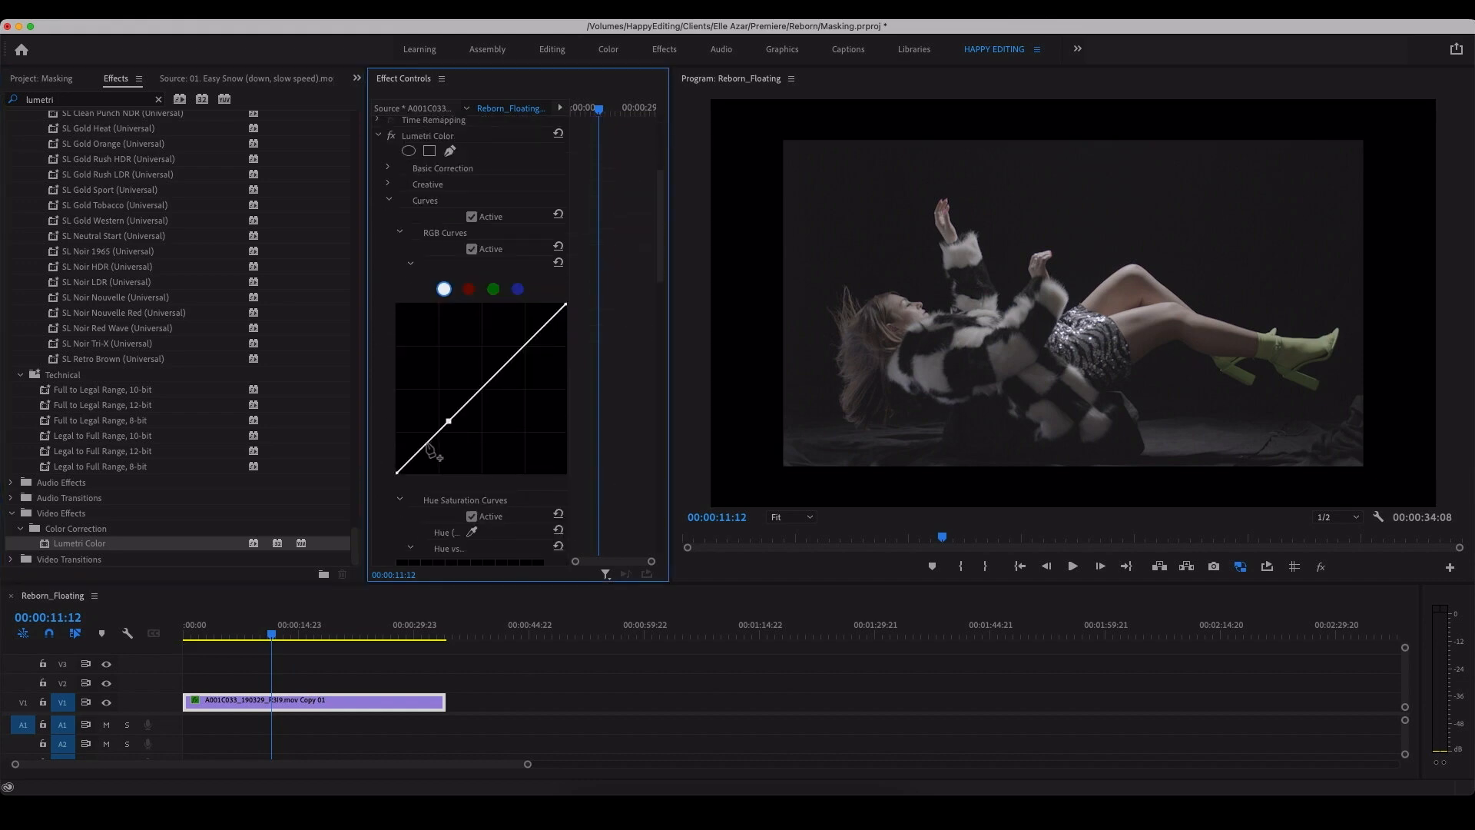
click(424, 443)
click(409, 459)
drag(409, 461, 431, 452)
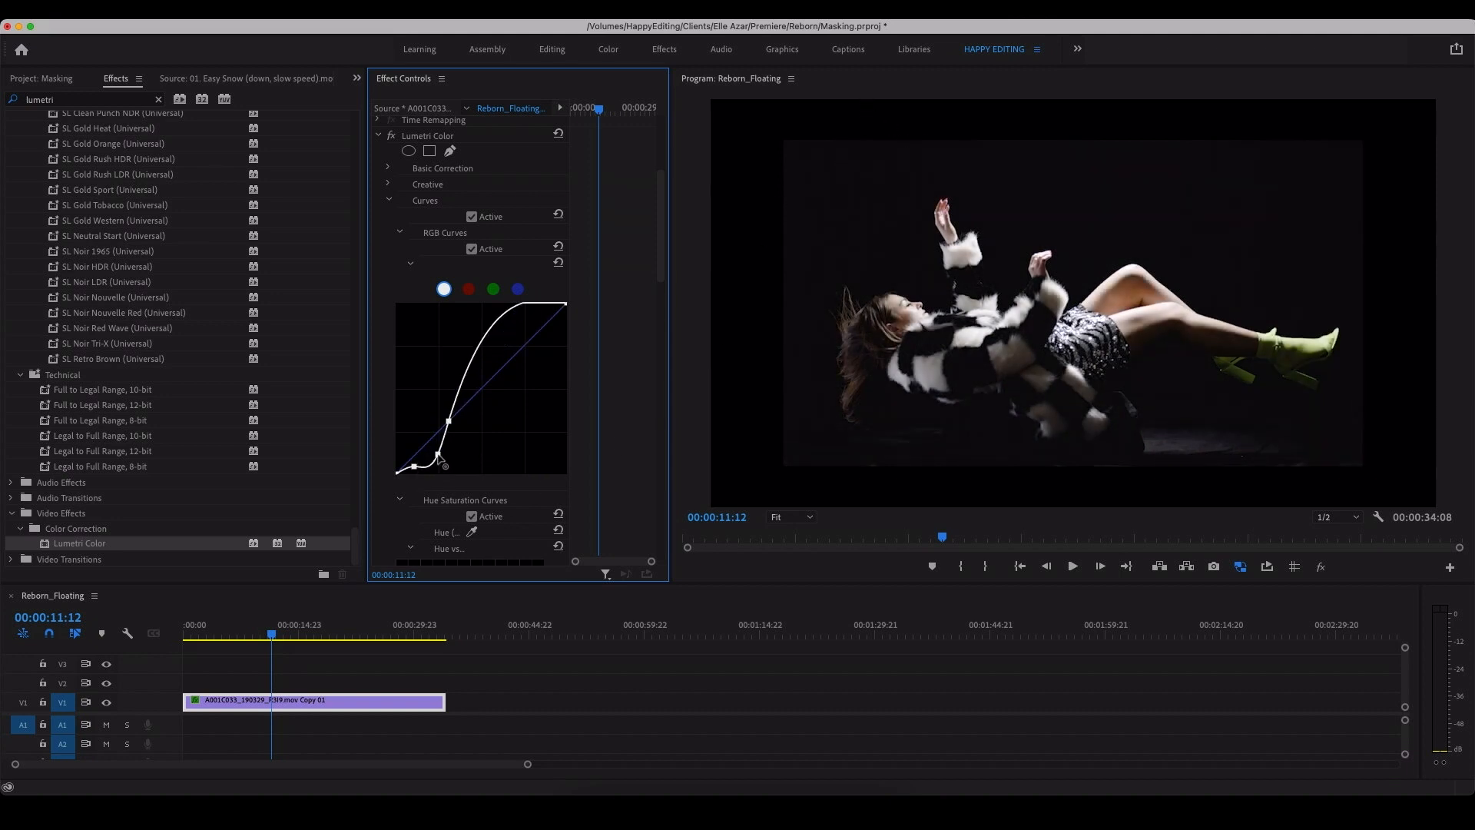
drag(435, 457, 451, 420)
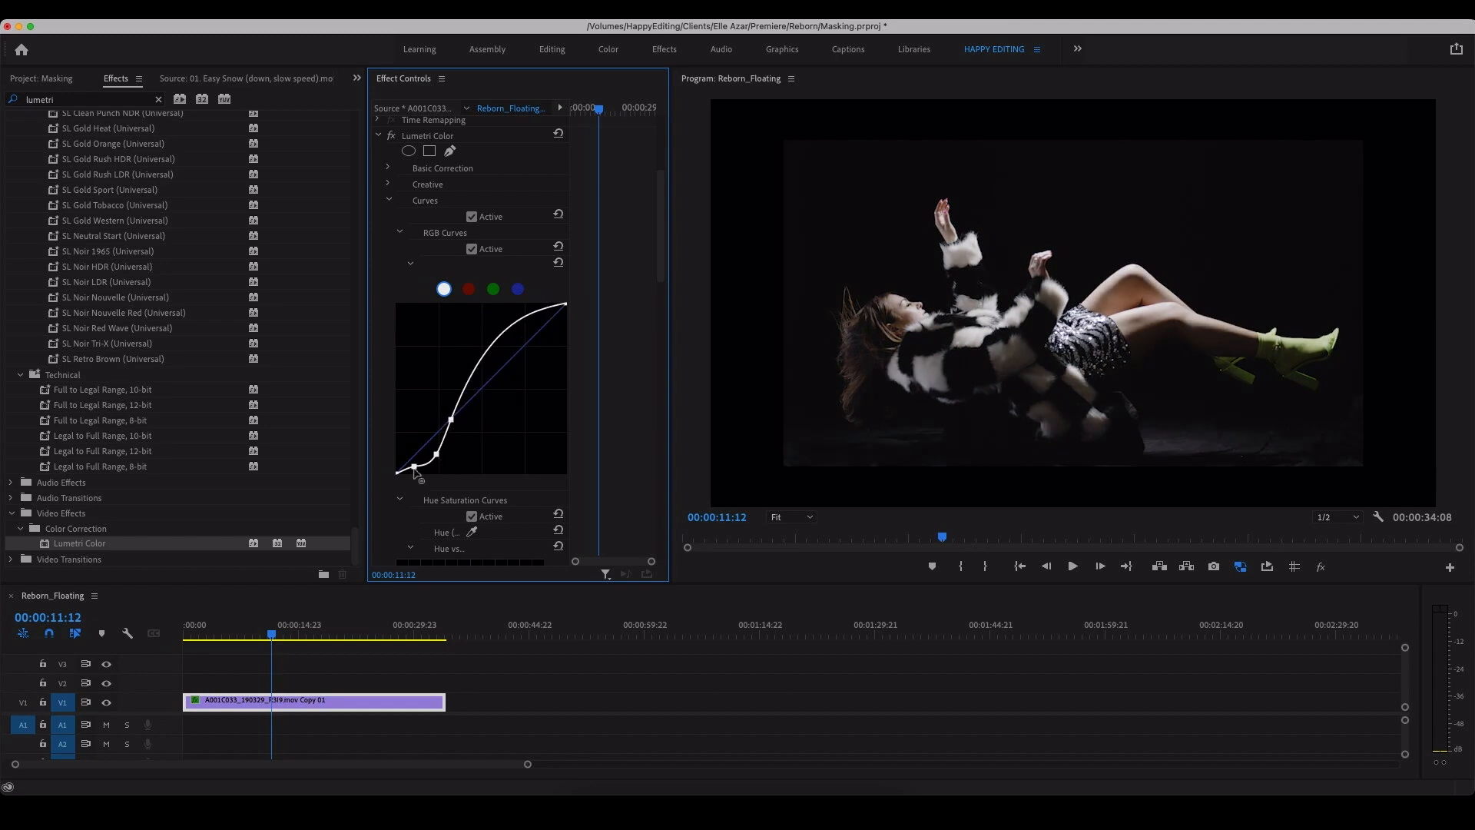
drag(414, 469, 411, 474)
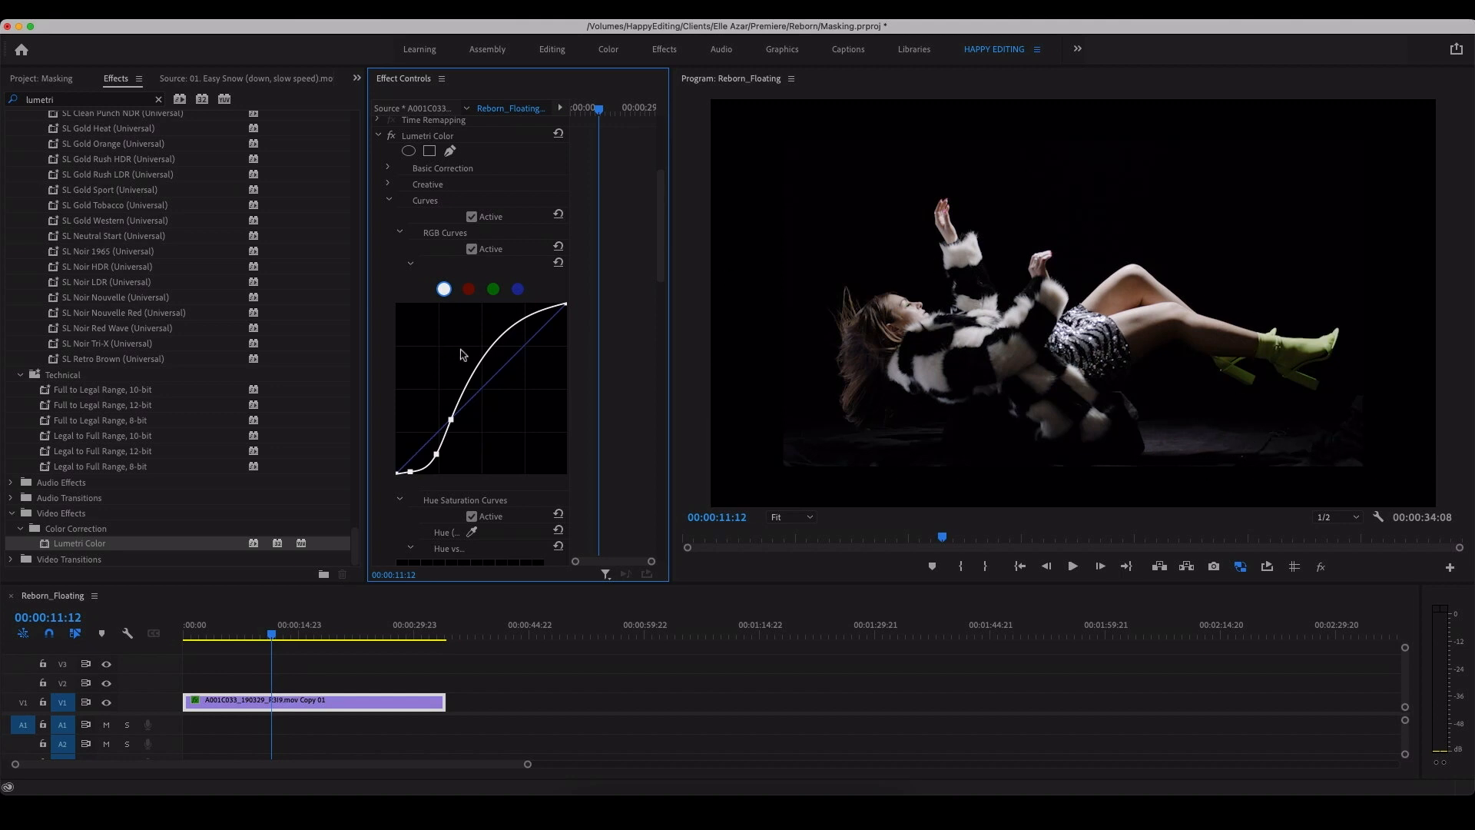
drag(452, 421, 453, 425)
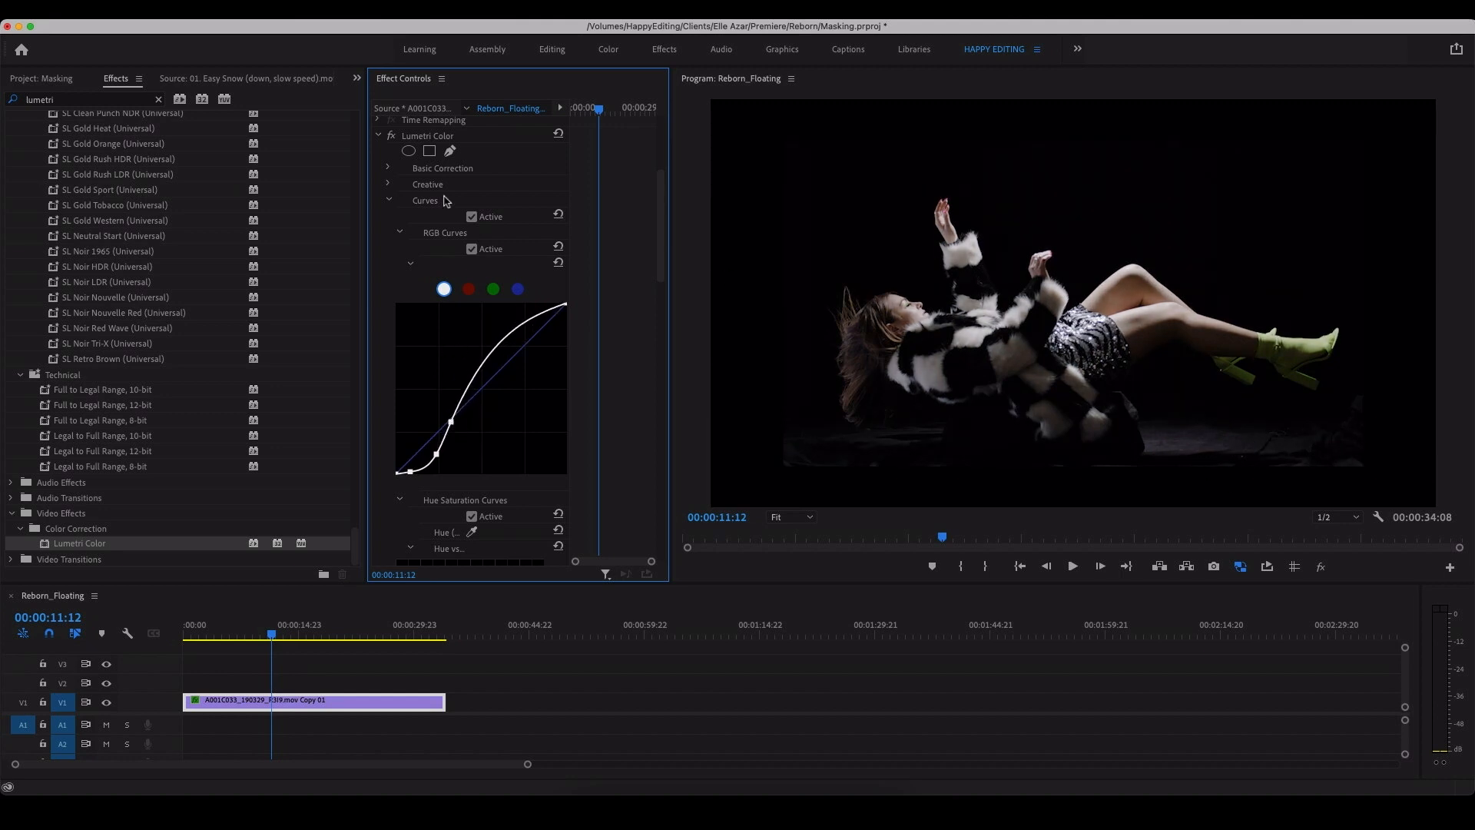
click(389, 202)
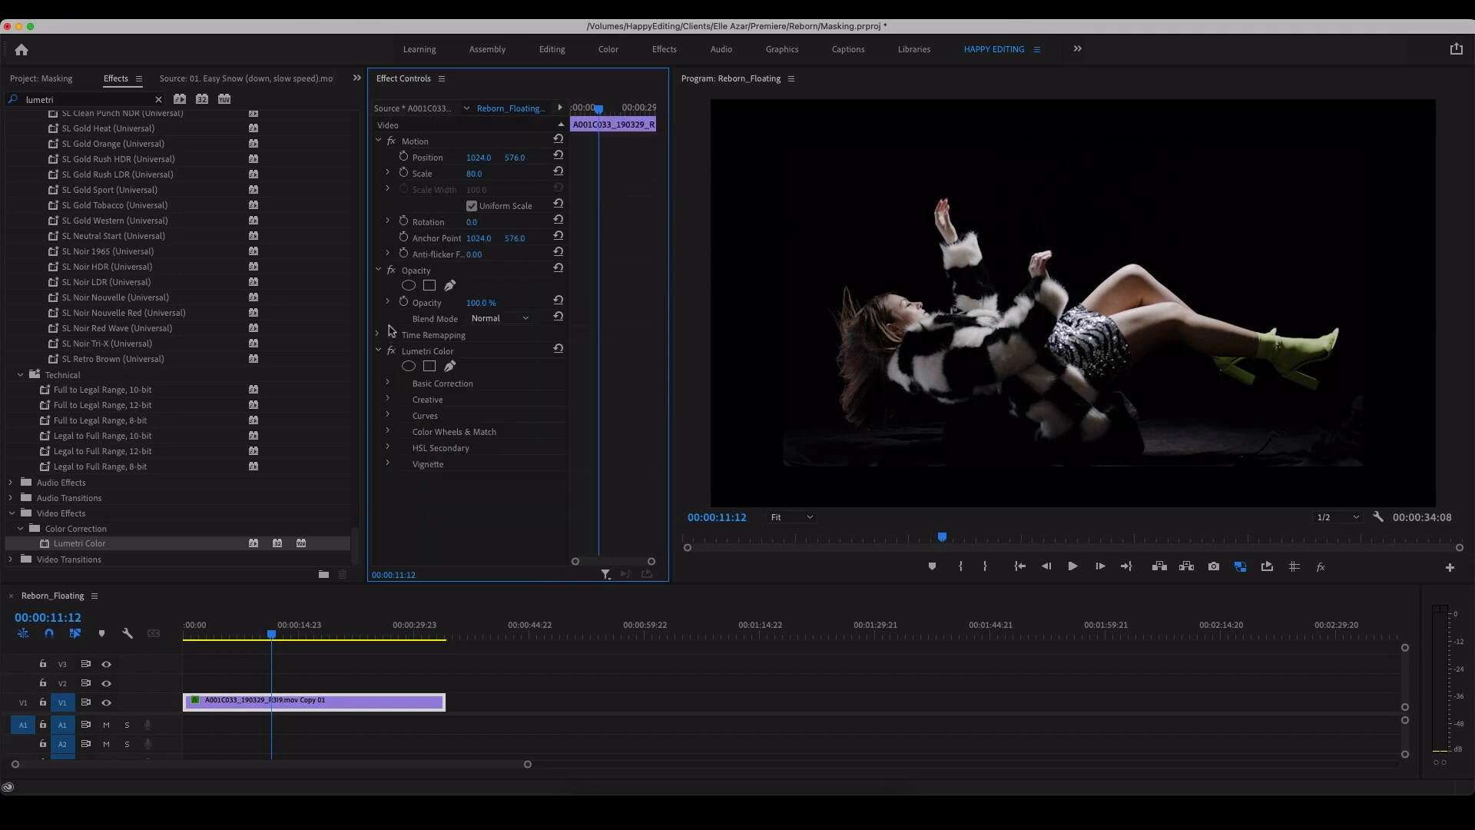
Step: In Lumetri's Basic Correction, set temperature to -1, tint to 4, contrast to 9 and saturation to 126
click(390, 385)
scroll(623, 382, down, 5)
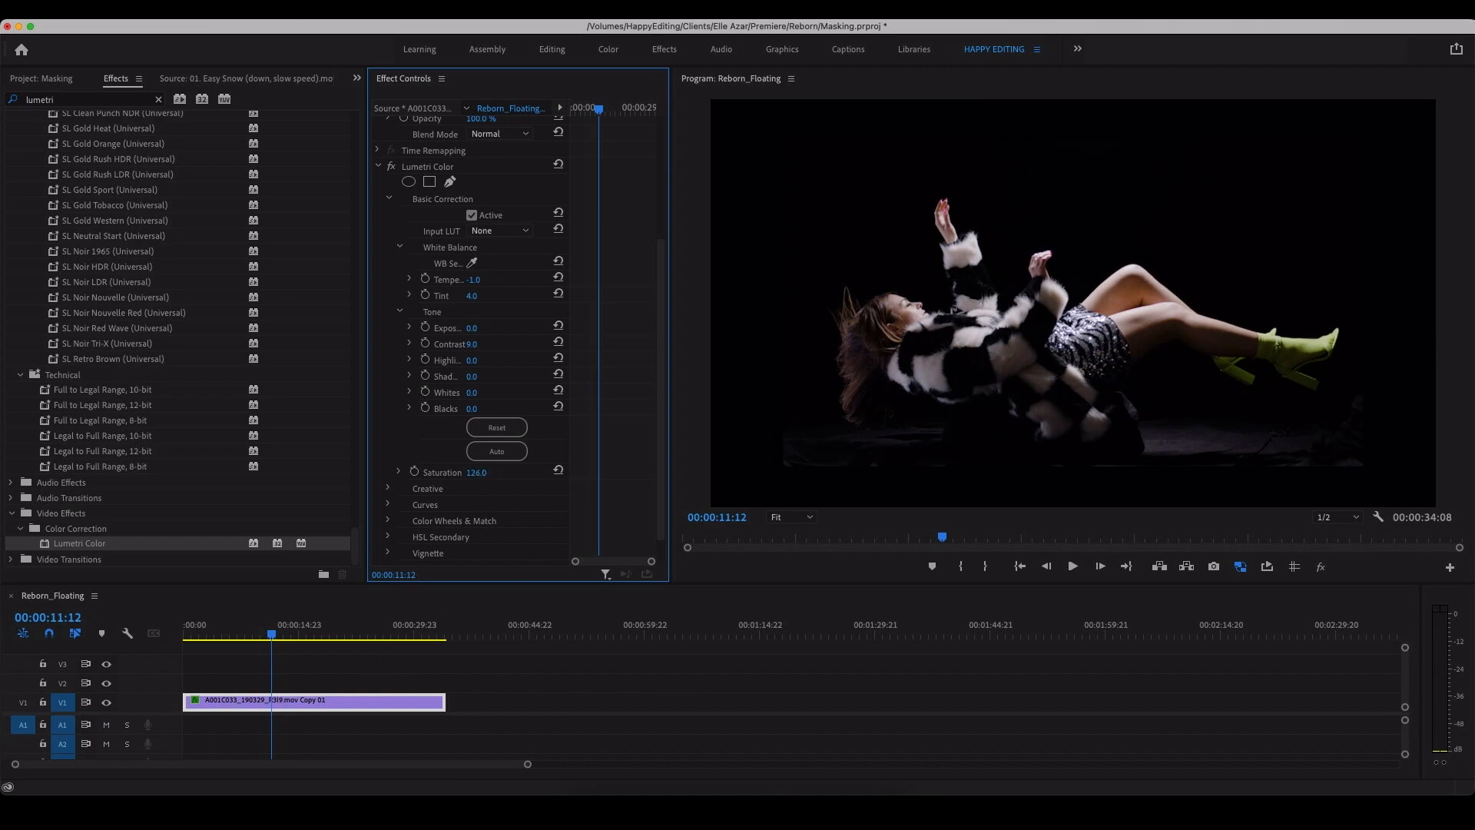
click(335, 658)
click(335, 701)
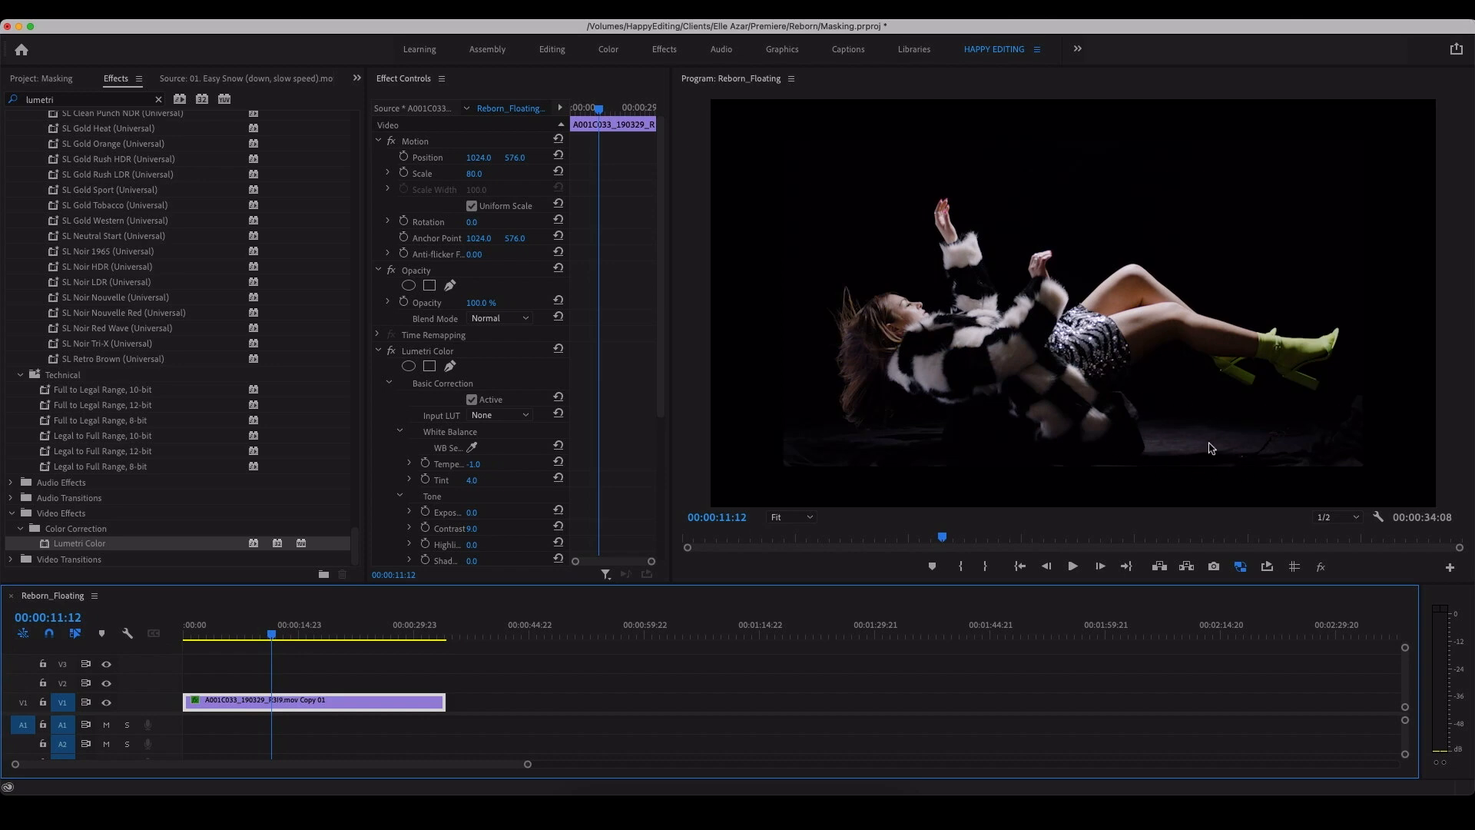
Step: At 00:00:21:22, draw a closed freeform opacity mask around the platform and floor beneath the woman's body and boots, and invert it
key(space)
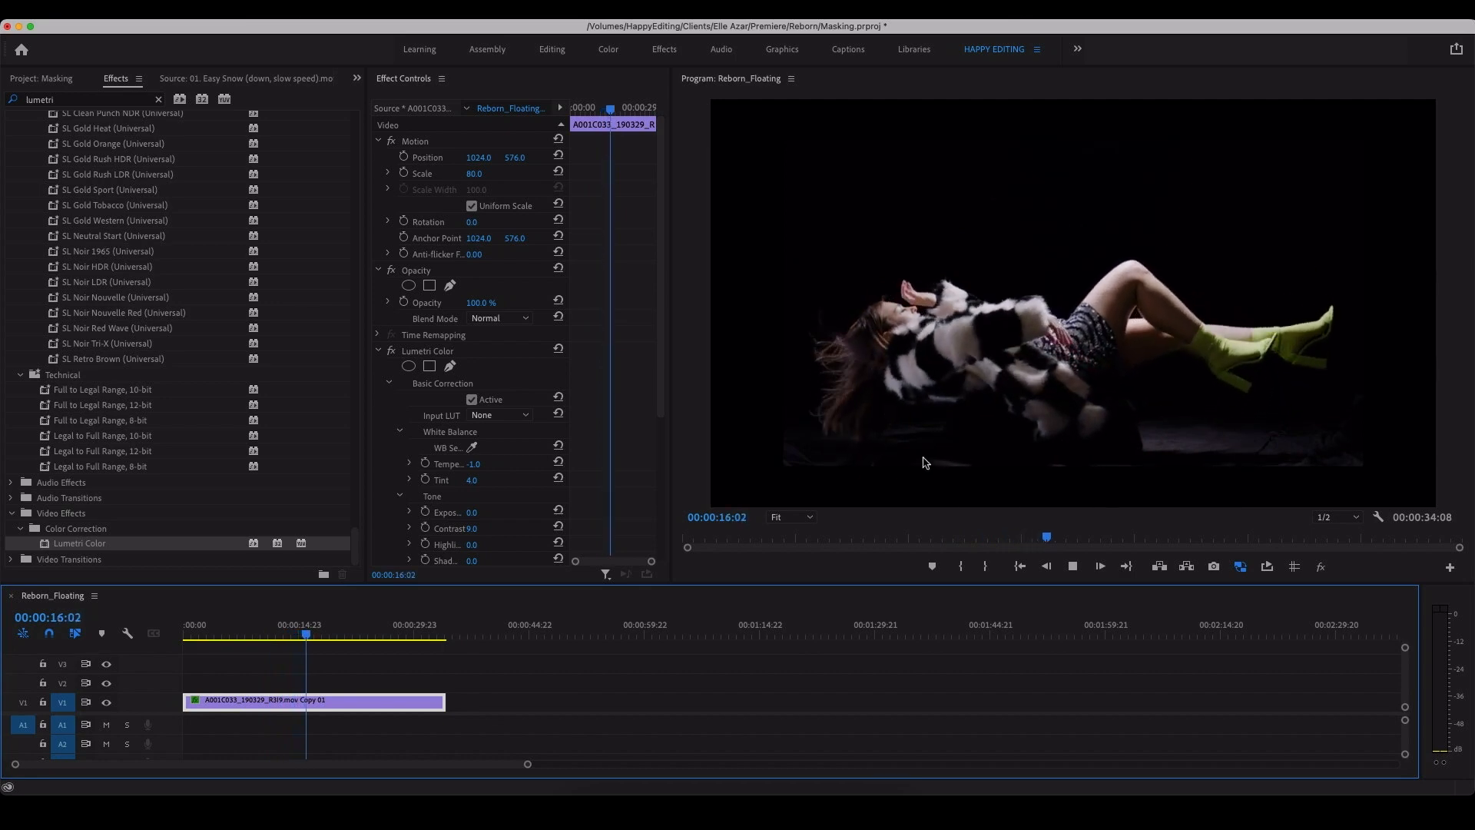
key(space)
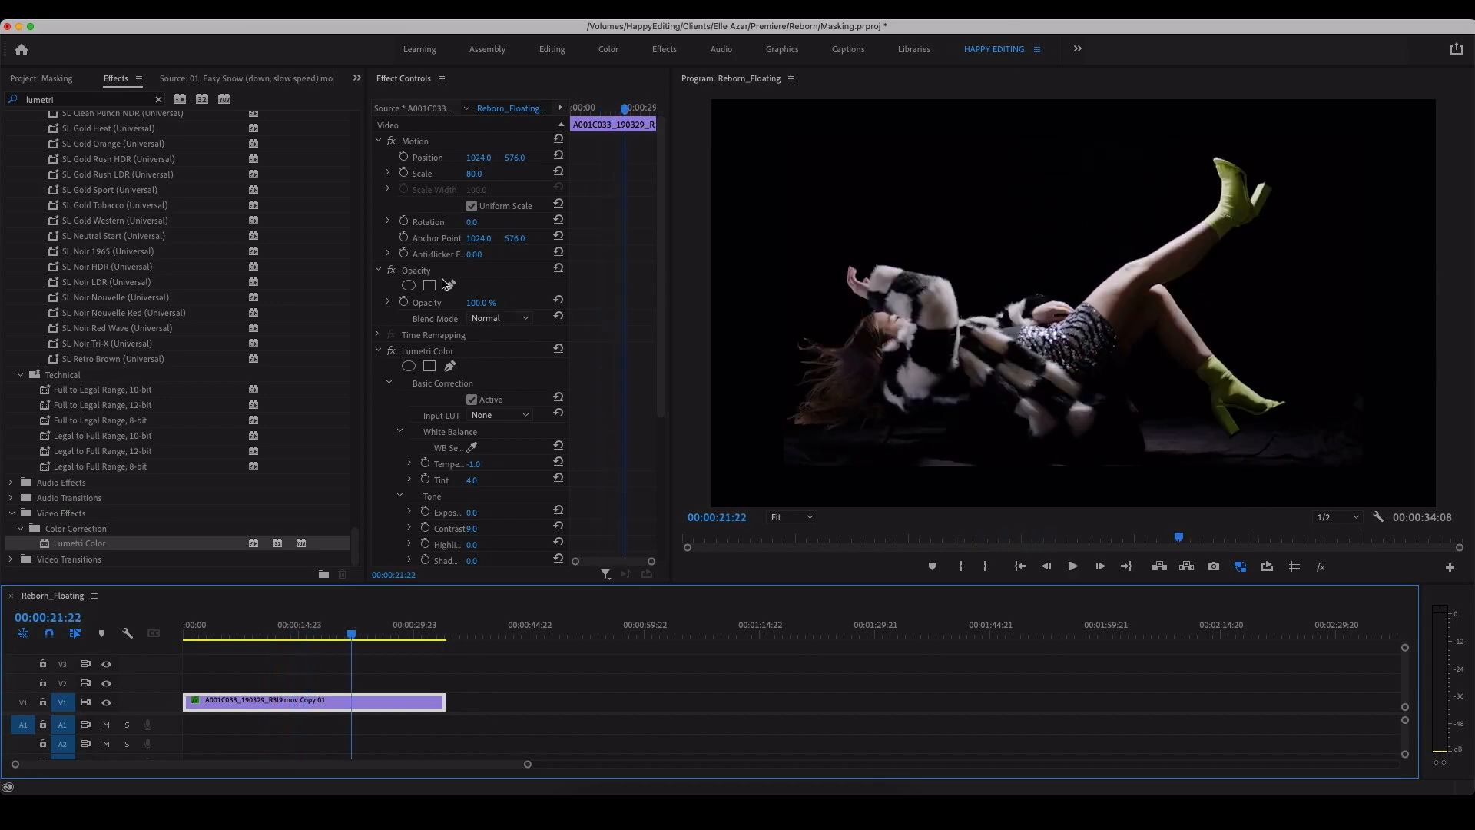
click(449, 286)
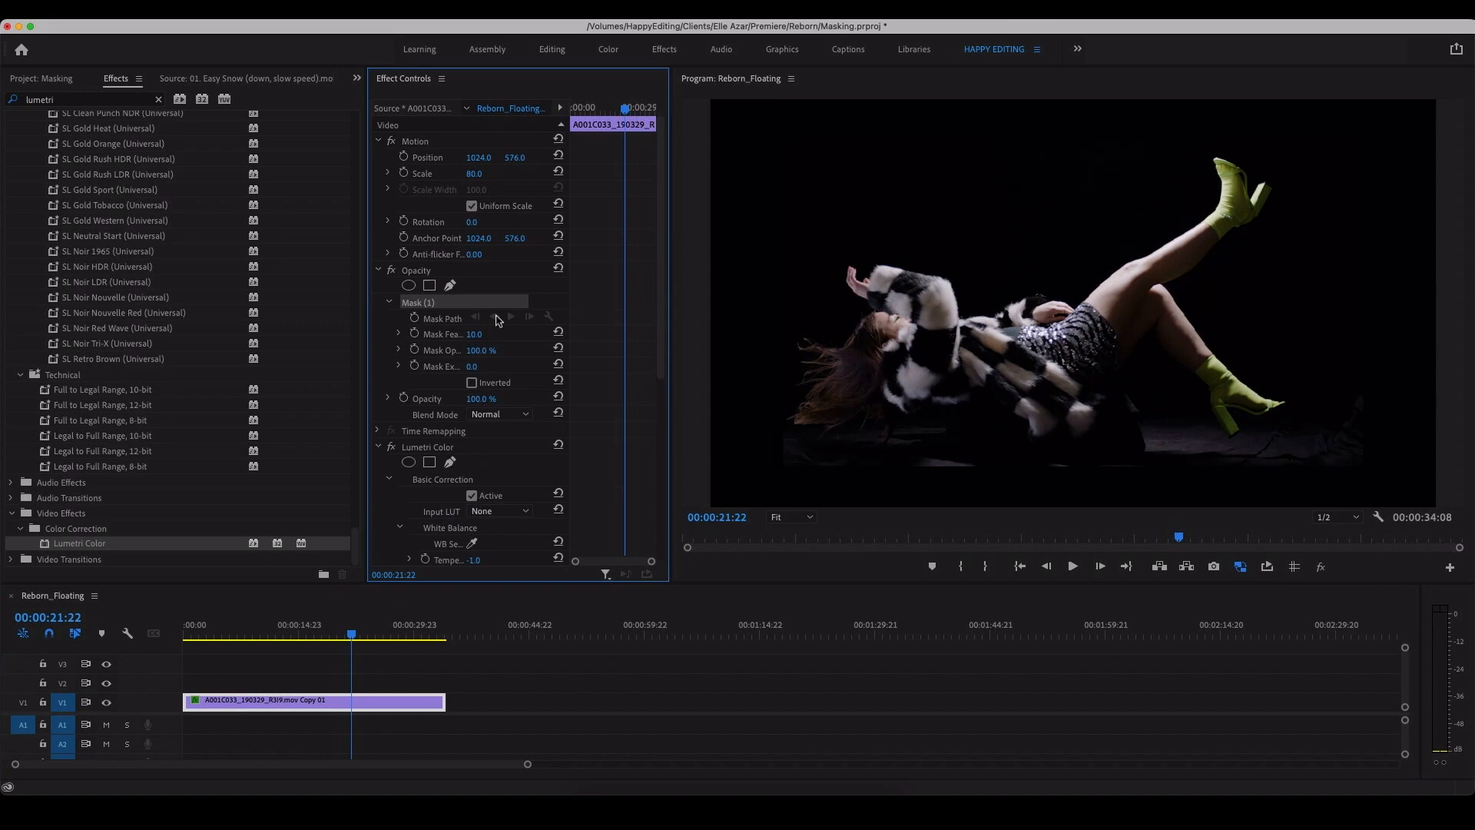
click(769, 452)
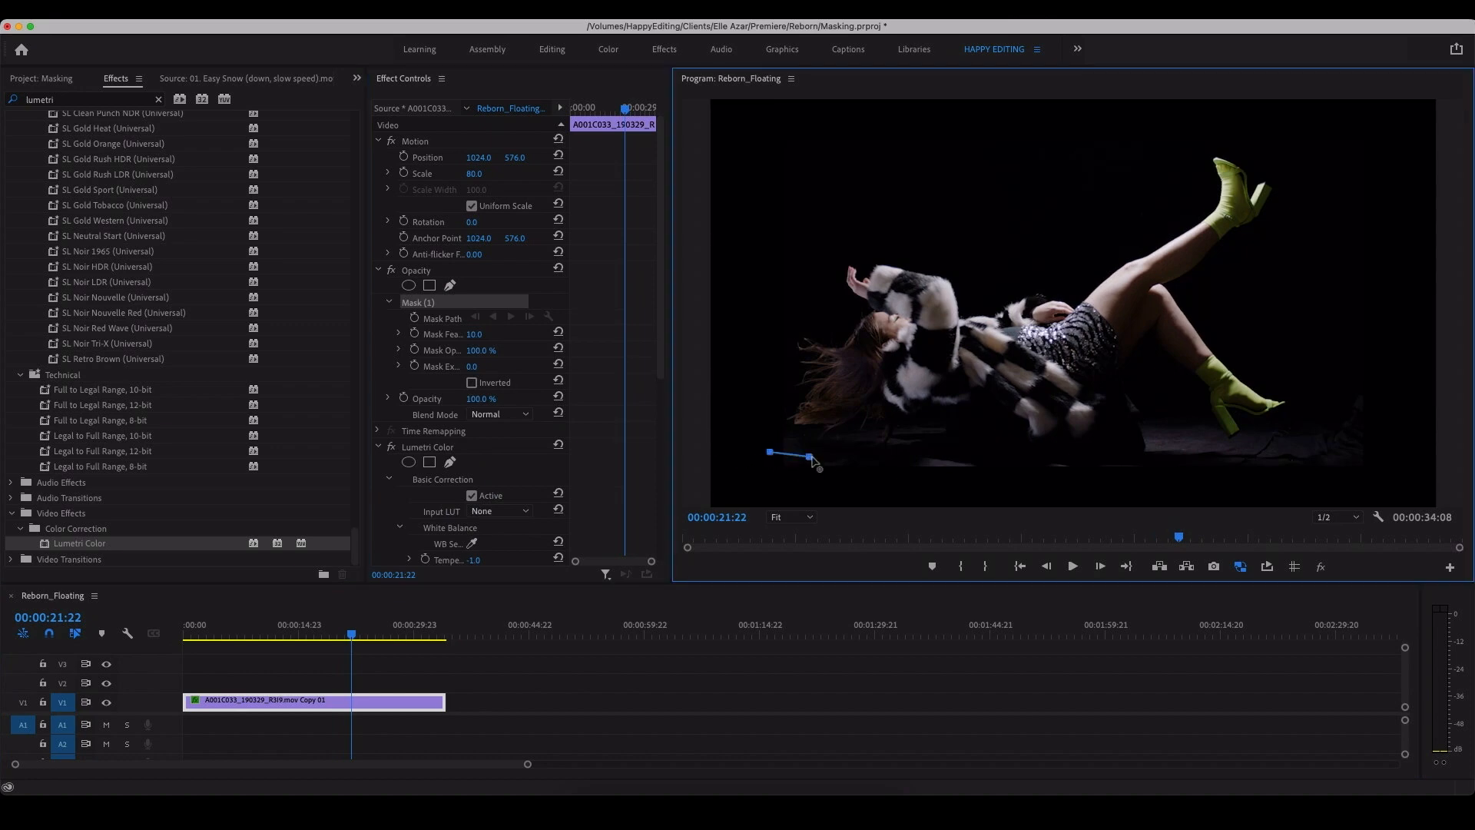
click(855, 454)
click(896, 447)
click(922, 439)
click(948, 449)
click(983, 450)
click(1020, 460)
click(1035, 469)
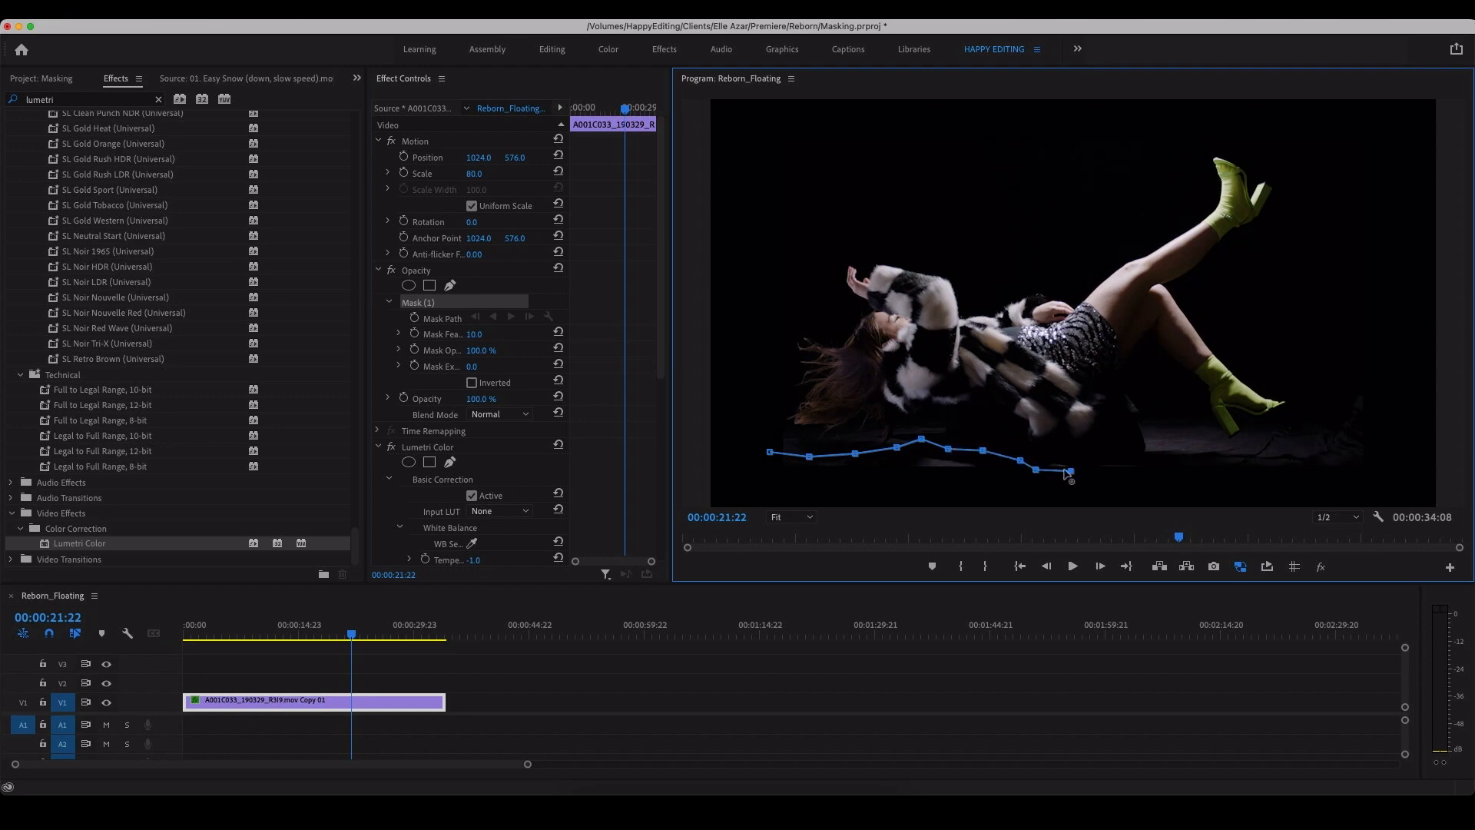
click(1053, 449)
click(1084, 453)
click(1128, 451)
click(1128, 412)
click(1138, 394)
click(1178, 400)
click(1211, 421)
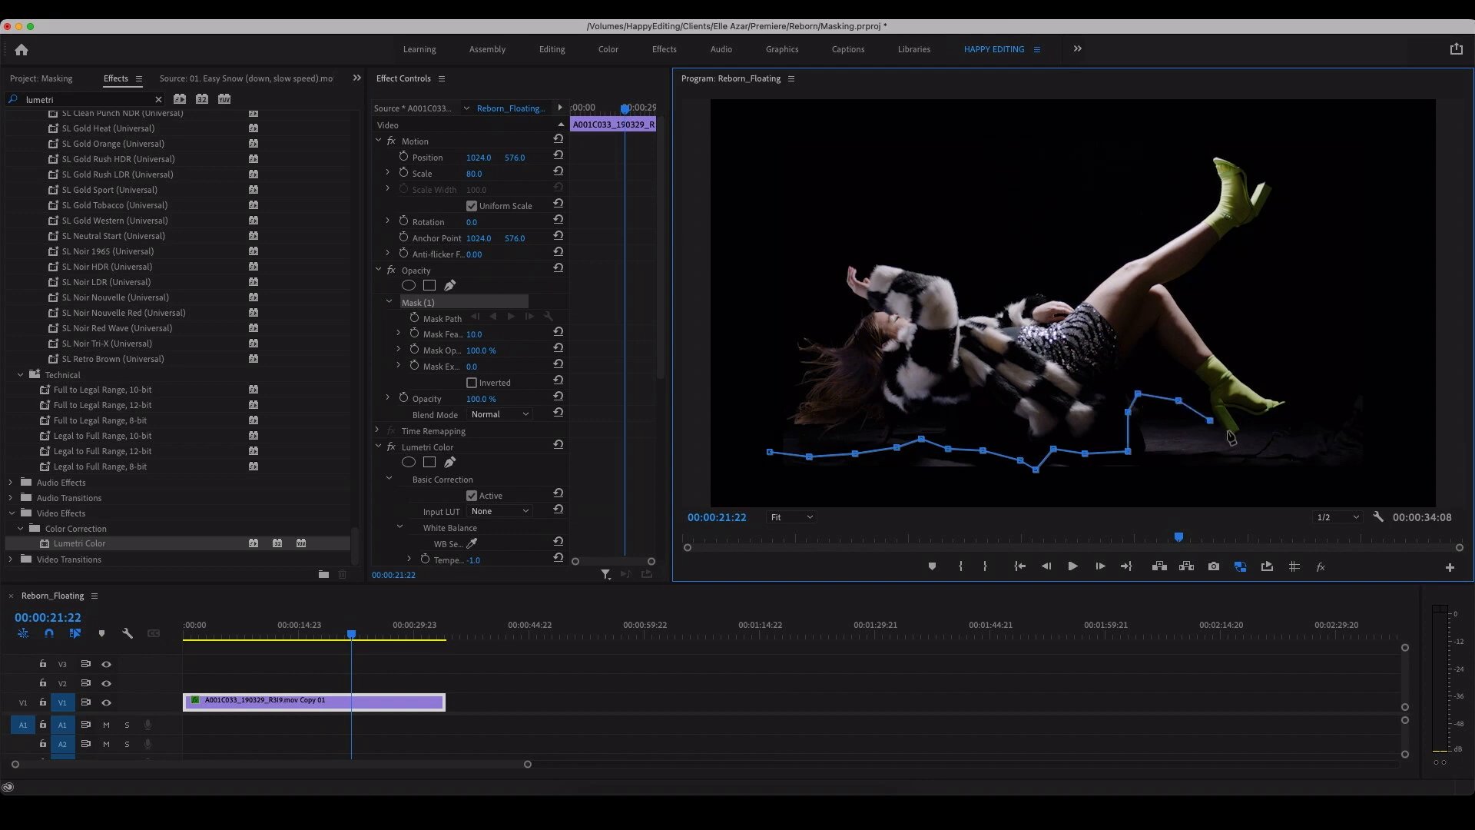
click(1239, 436)
click(712, 504)
click(769, 453)
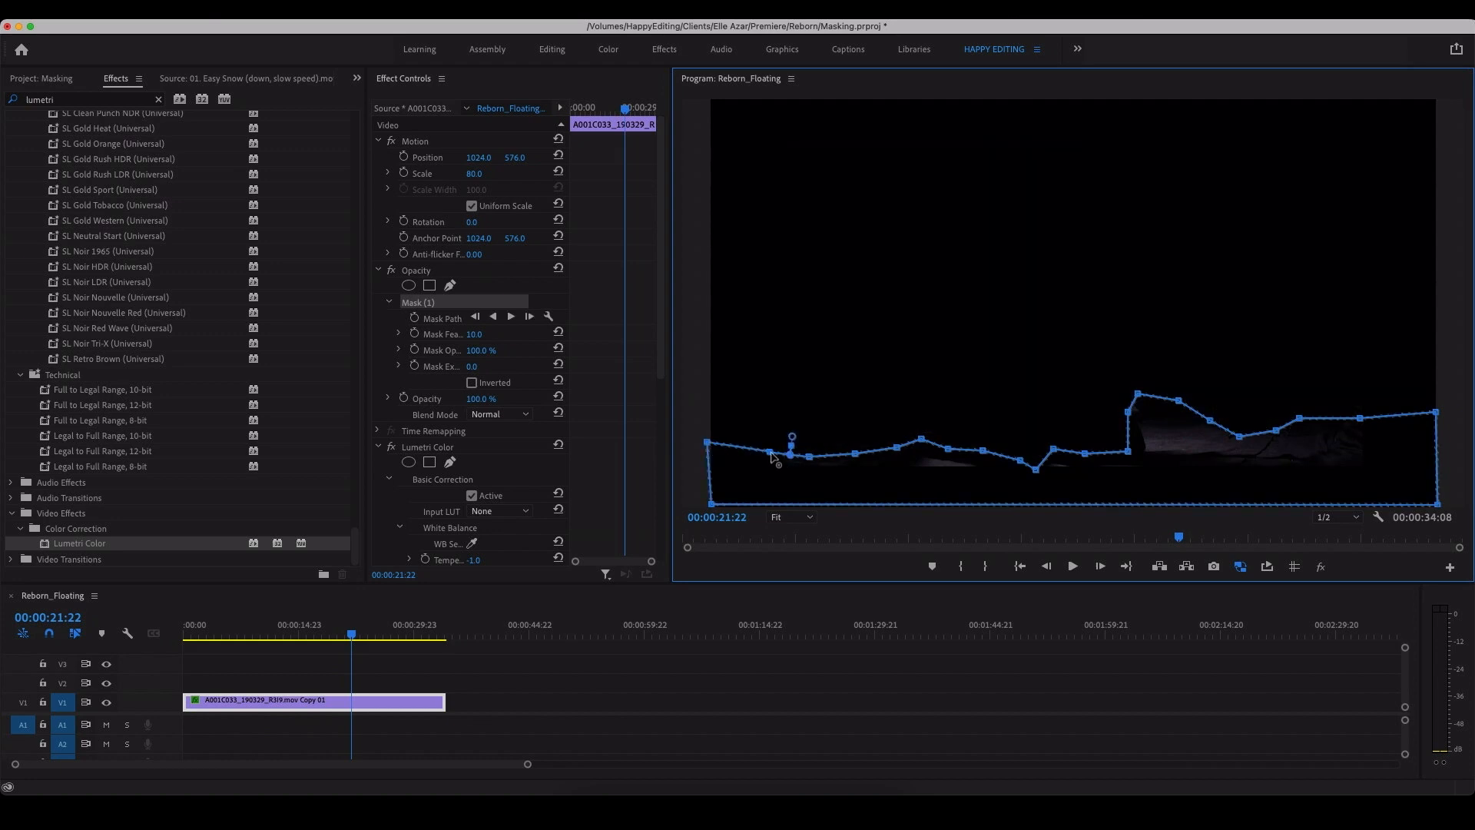
click(472, 383)
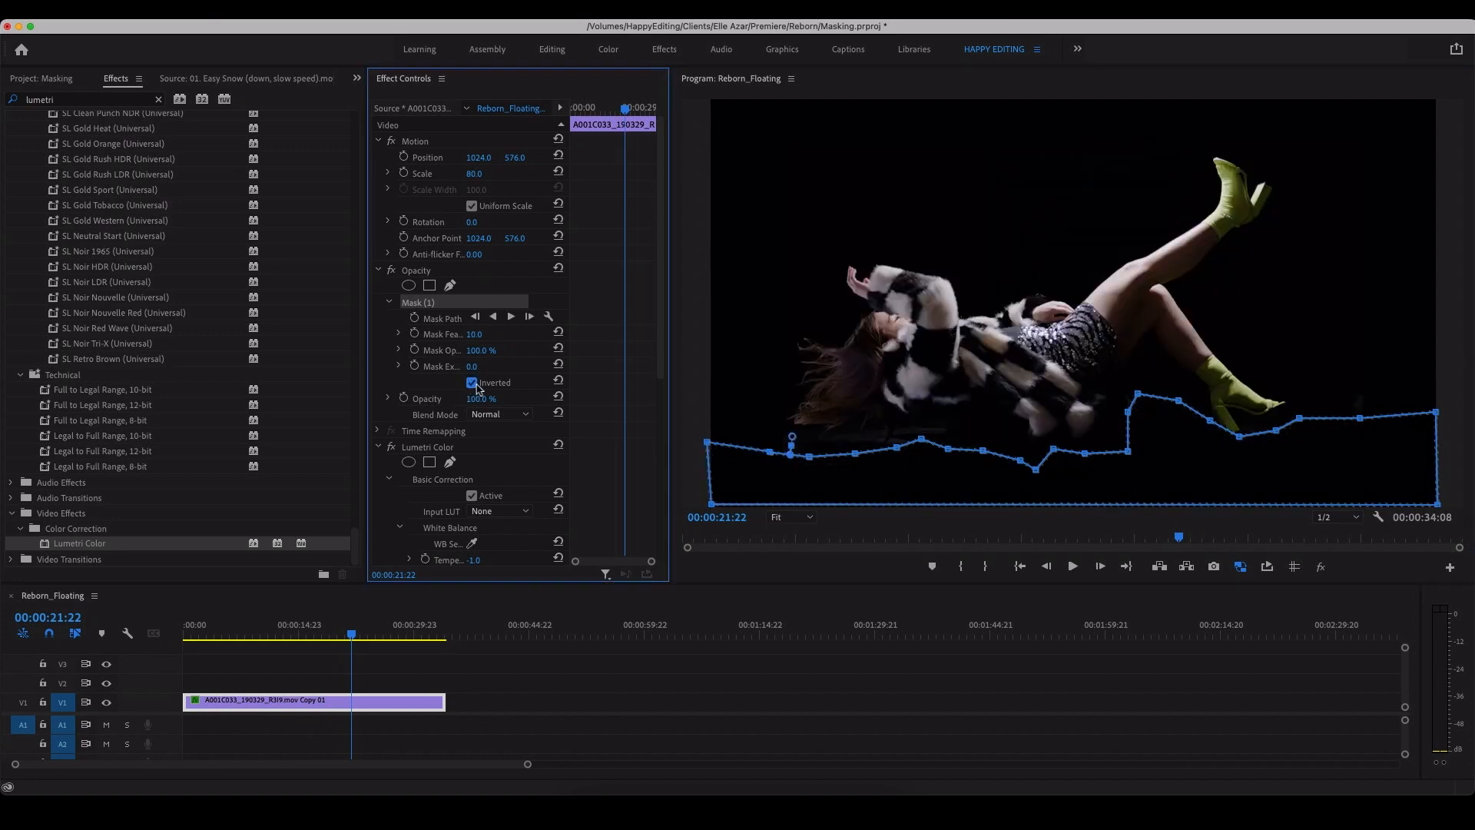
Step: At 00:00:18:00, raise the opacity mask points beneath the woman's hair and shoulders to cover the leftover strip of platform
click(509, 647)
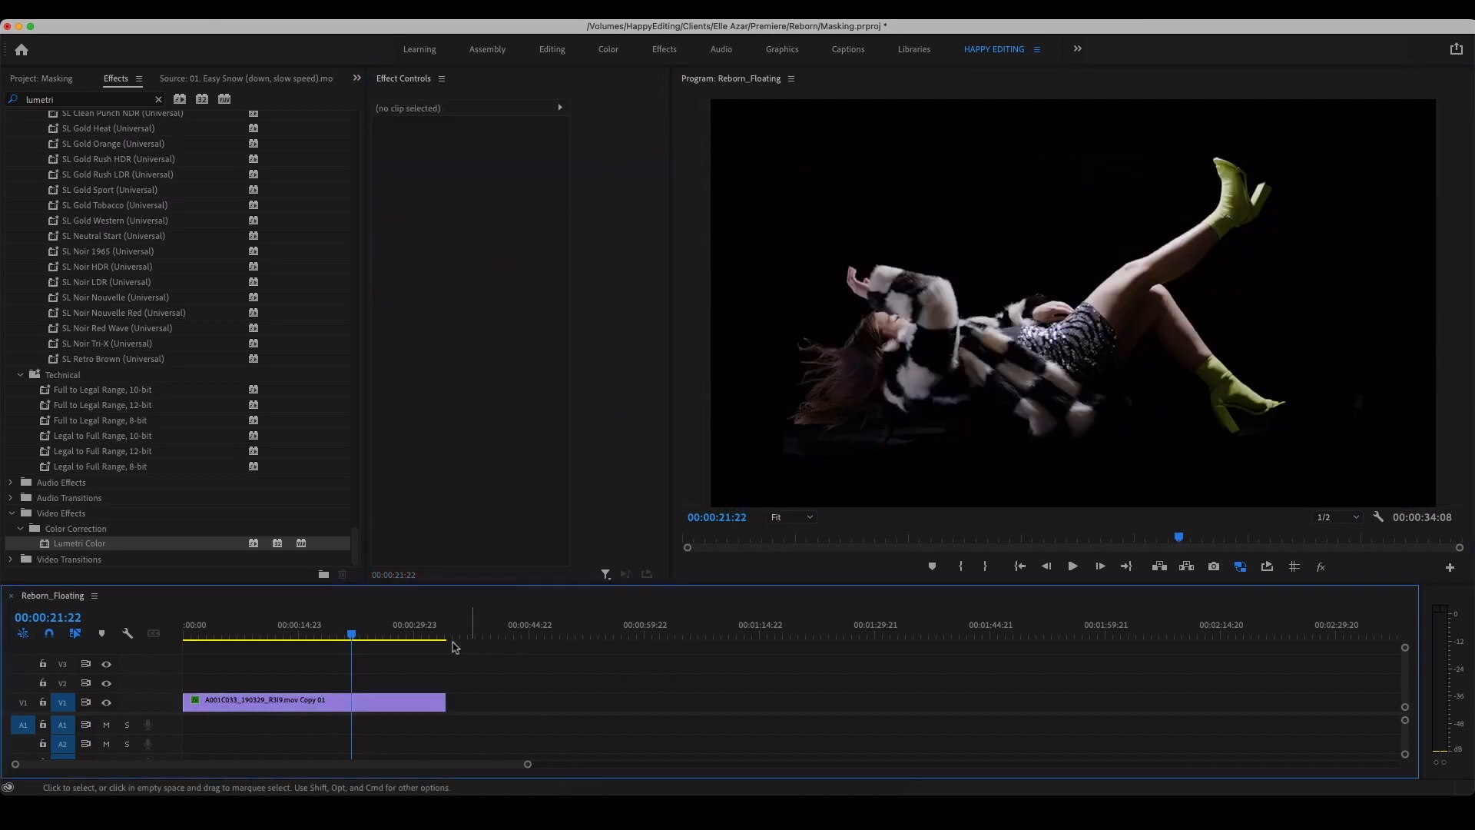
drag(301, 637, 314, 653)
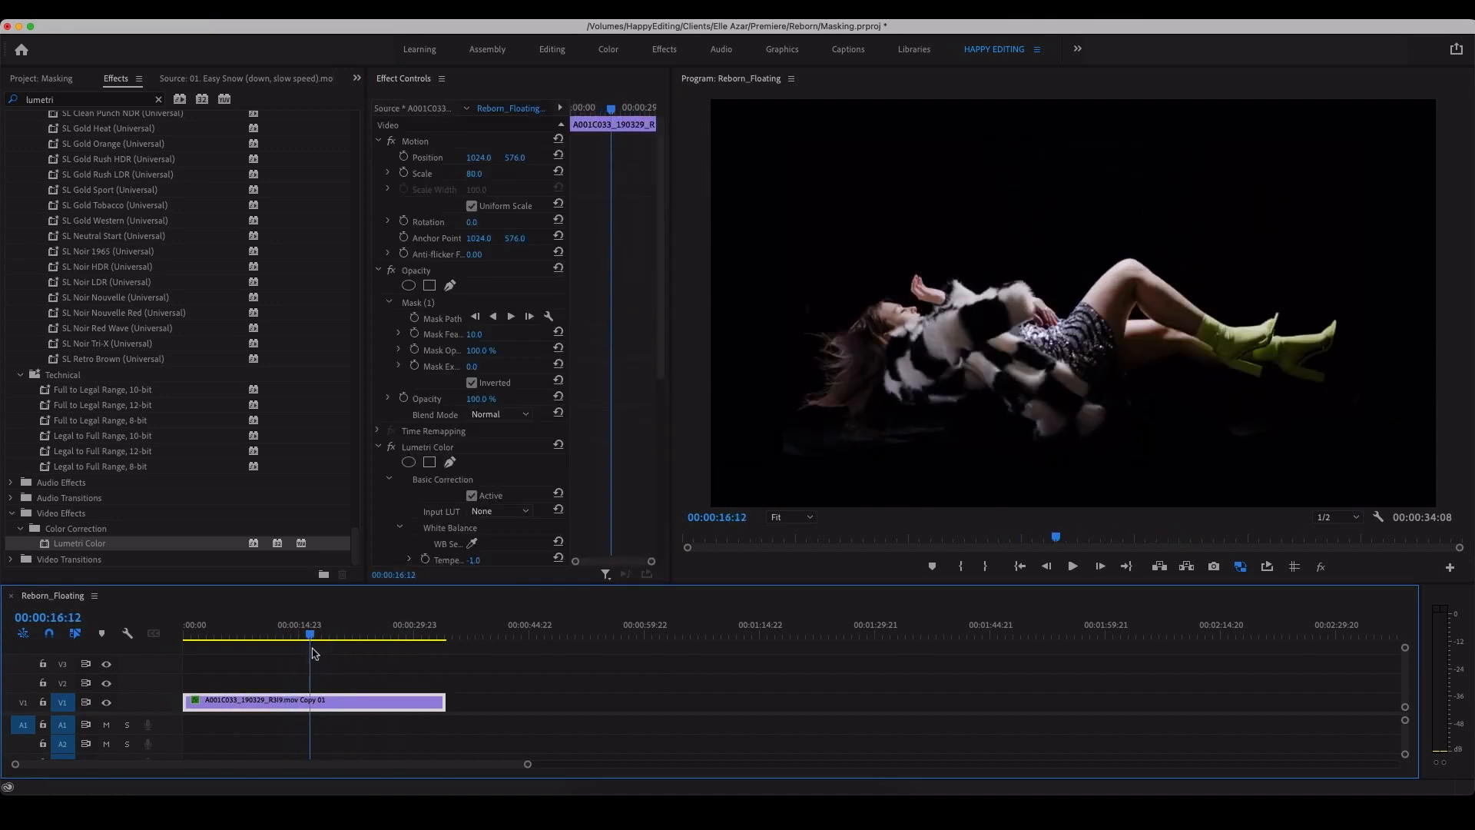
key(space)
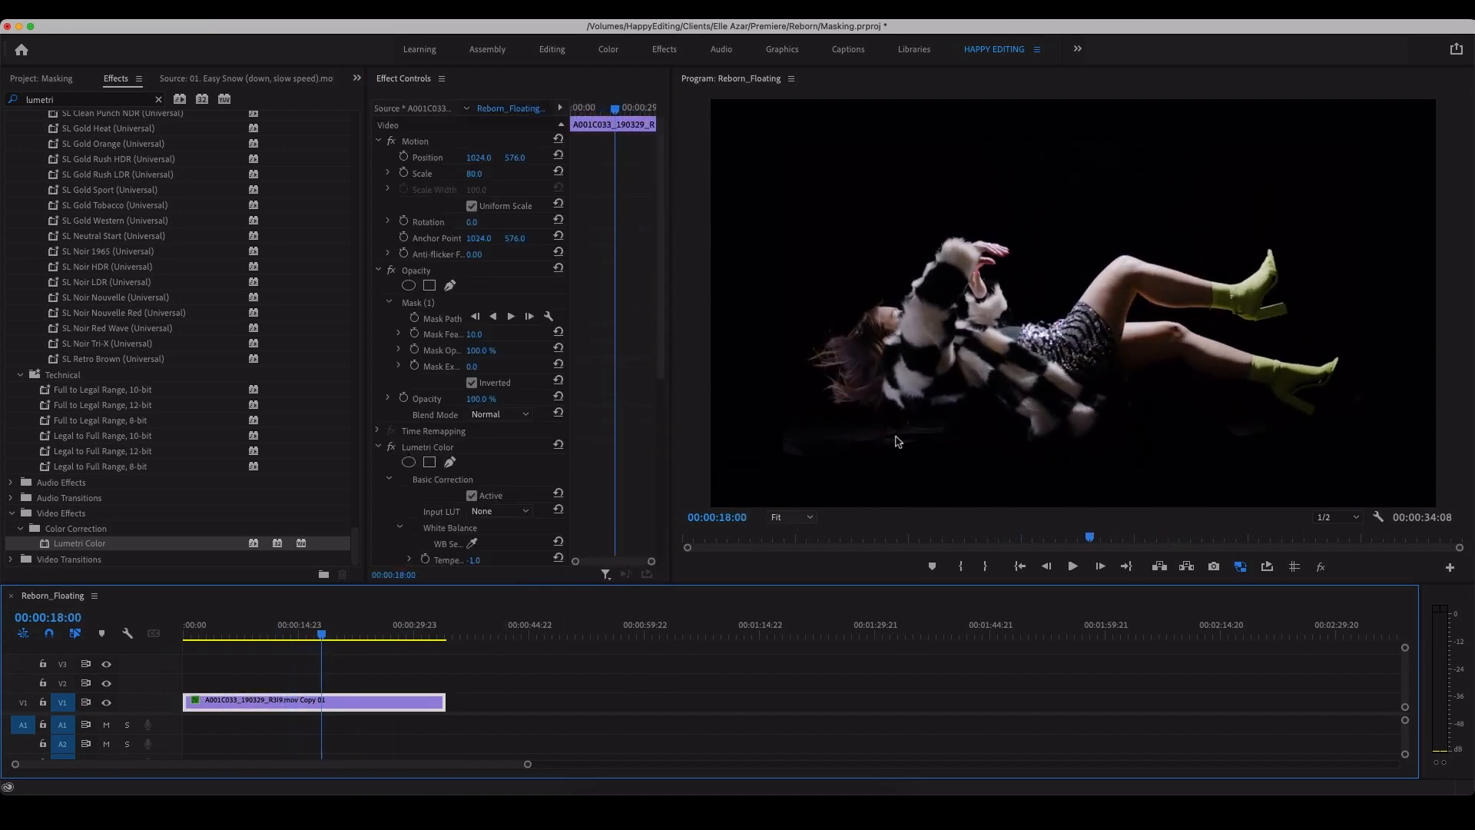
click(805, 517)
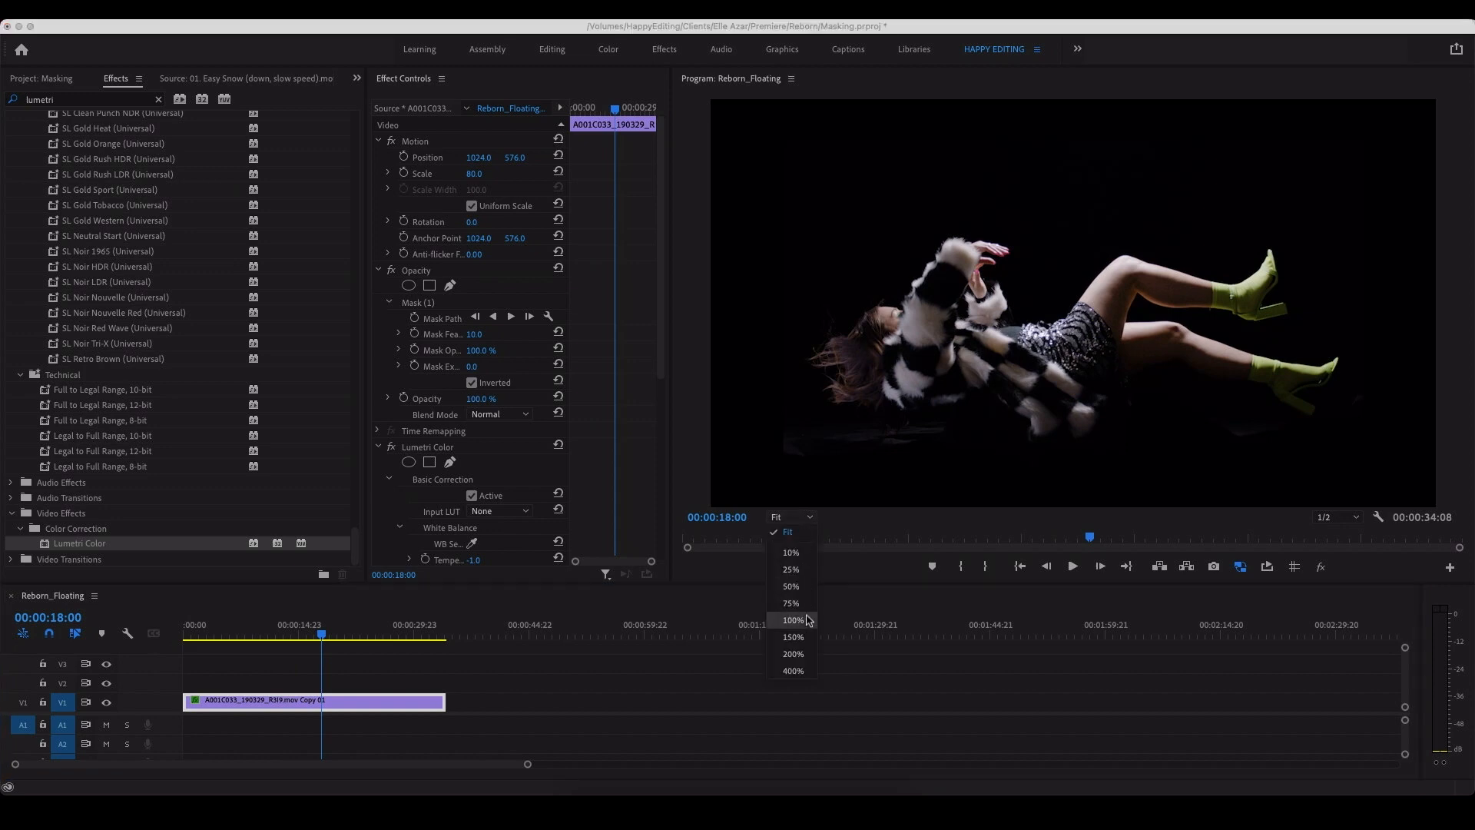
click(791, 621)
scroll(1461, 367, down, 3)
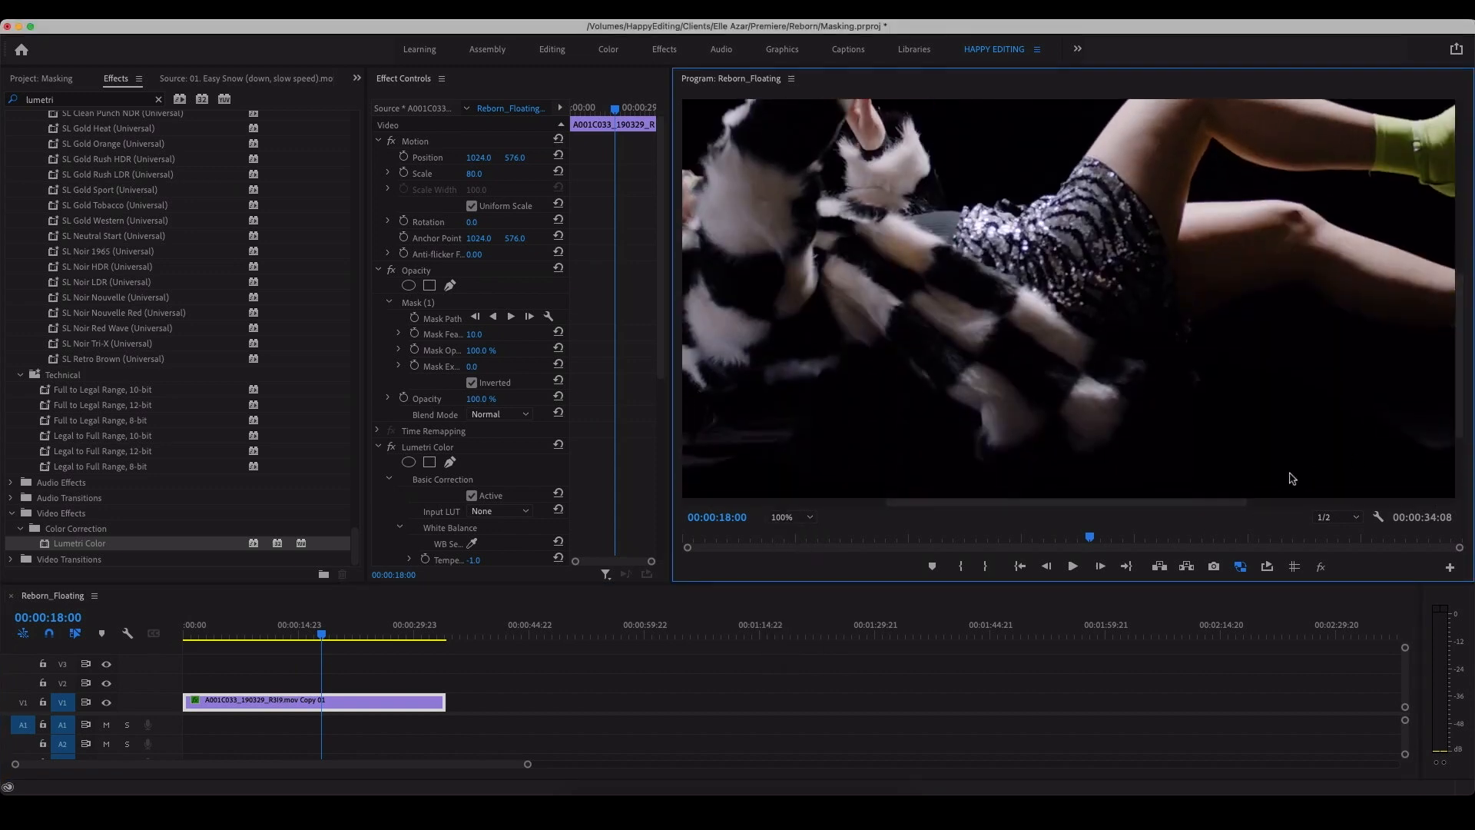
drag(1214, 504, 926, 538)
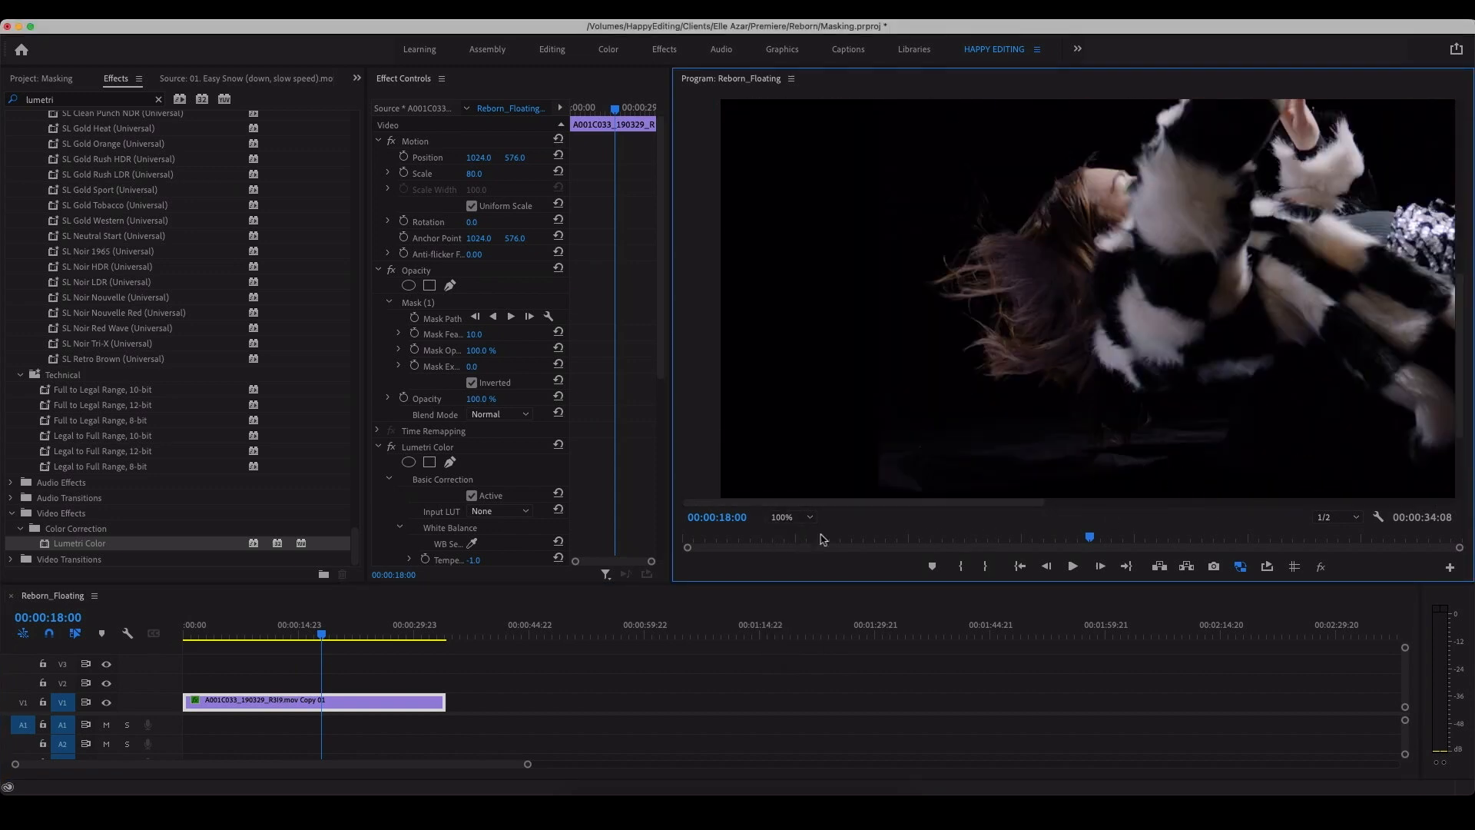
click(425, 307)
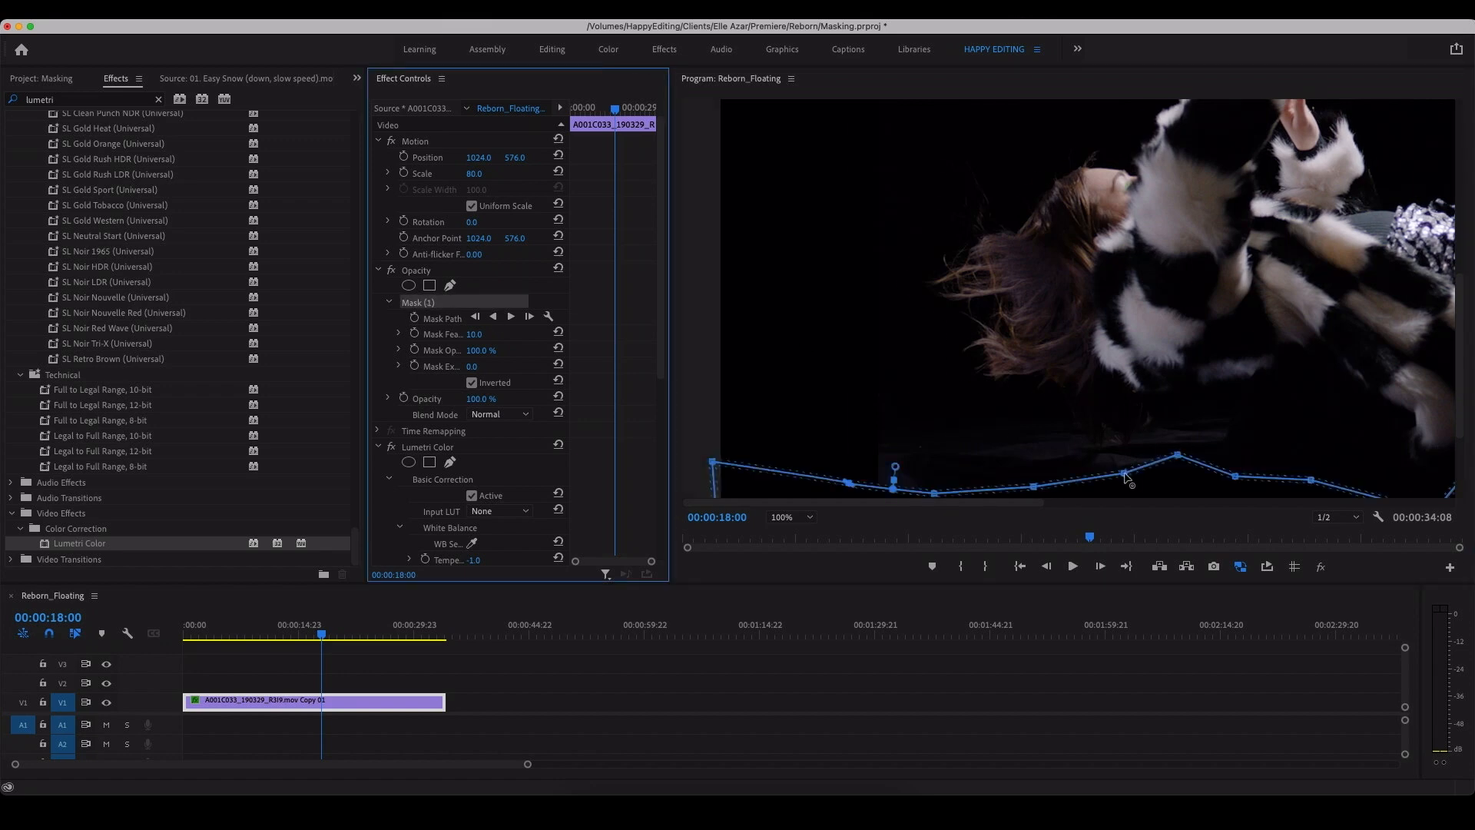
drag(1125, 475, 1102, 454)
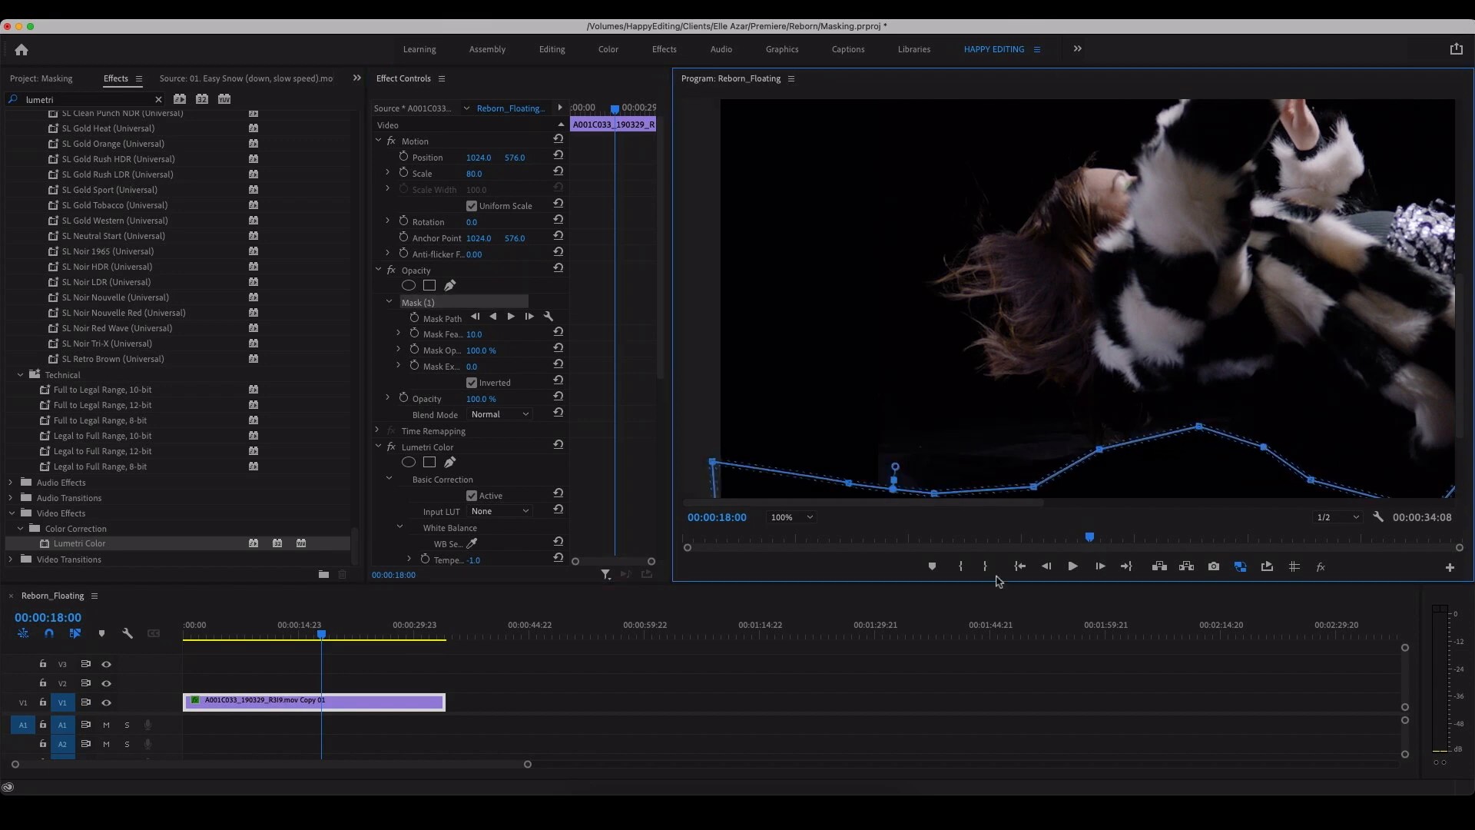
Step: At 00:00:10:14, nudge the mask point beneath the woman's hair slightly up and outward
drag(295, 633, 266, 638)
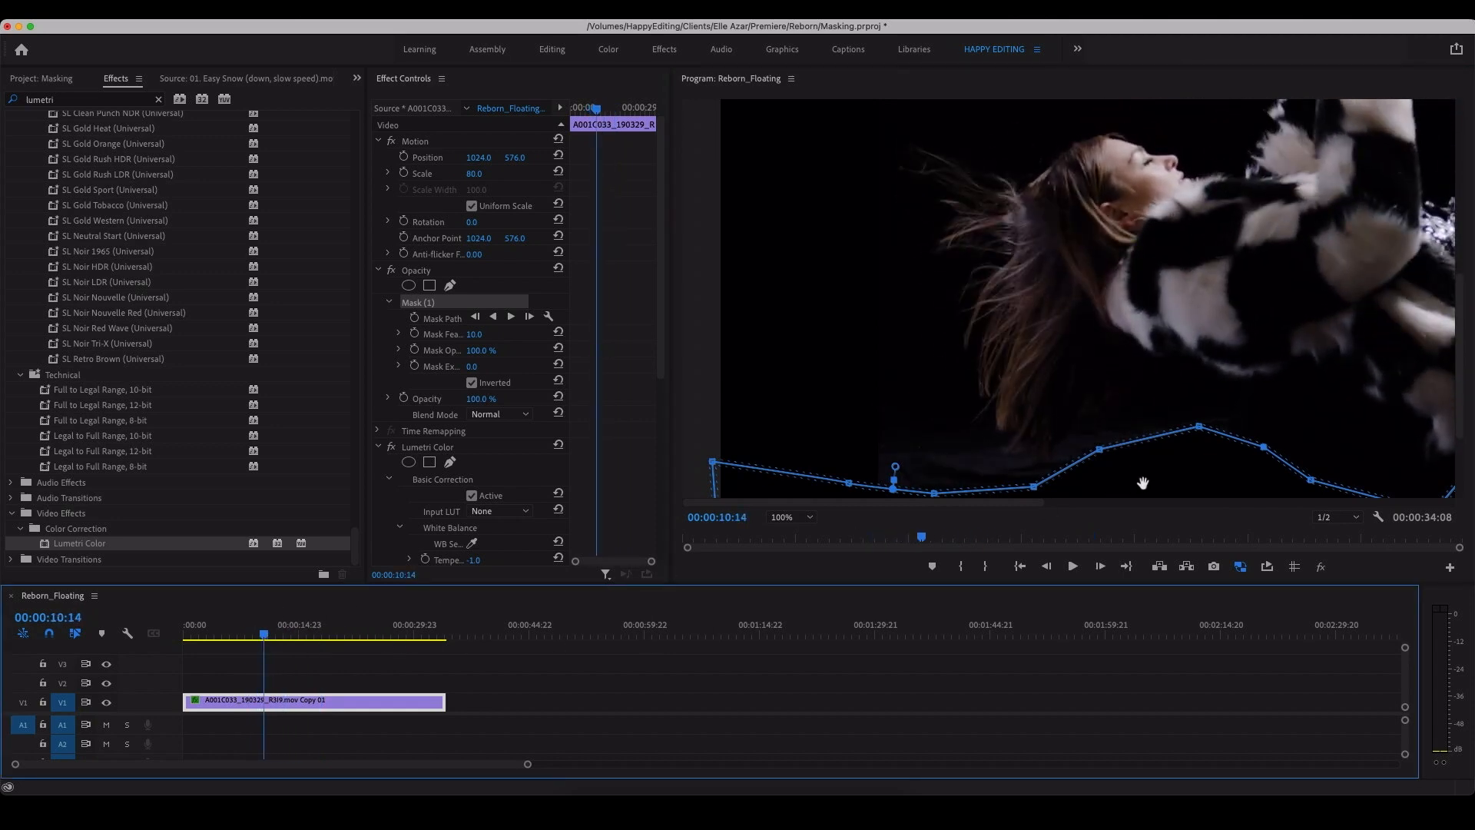
drag(1101, 454, 1096, 449)
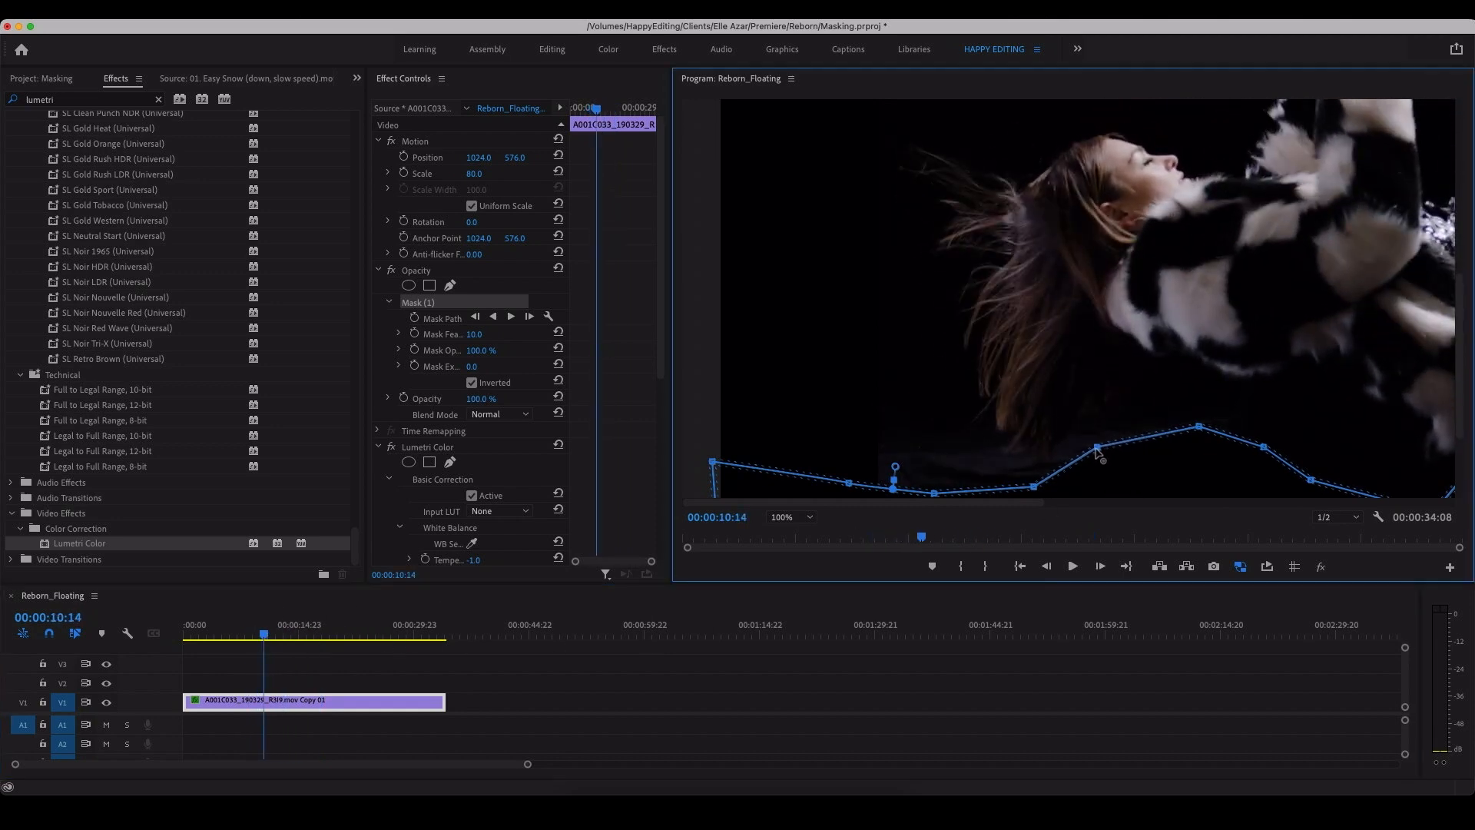
click(784, 518)
click(785, 546)
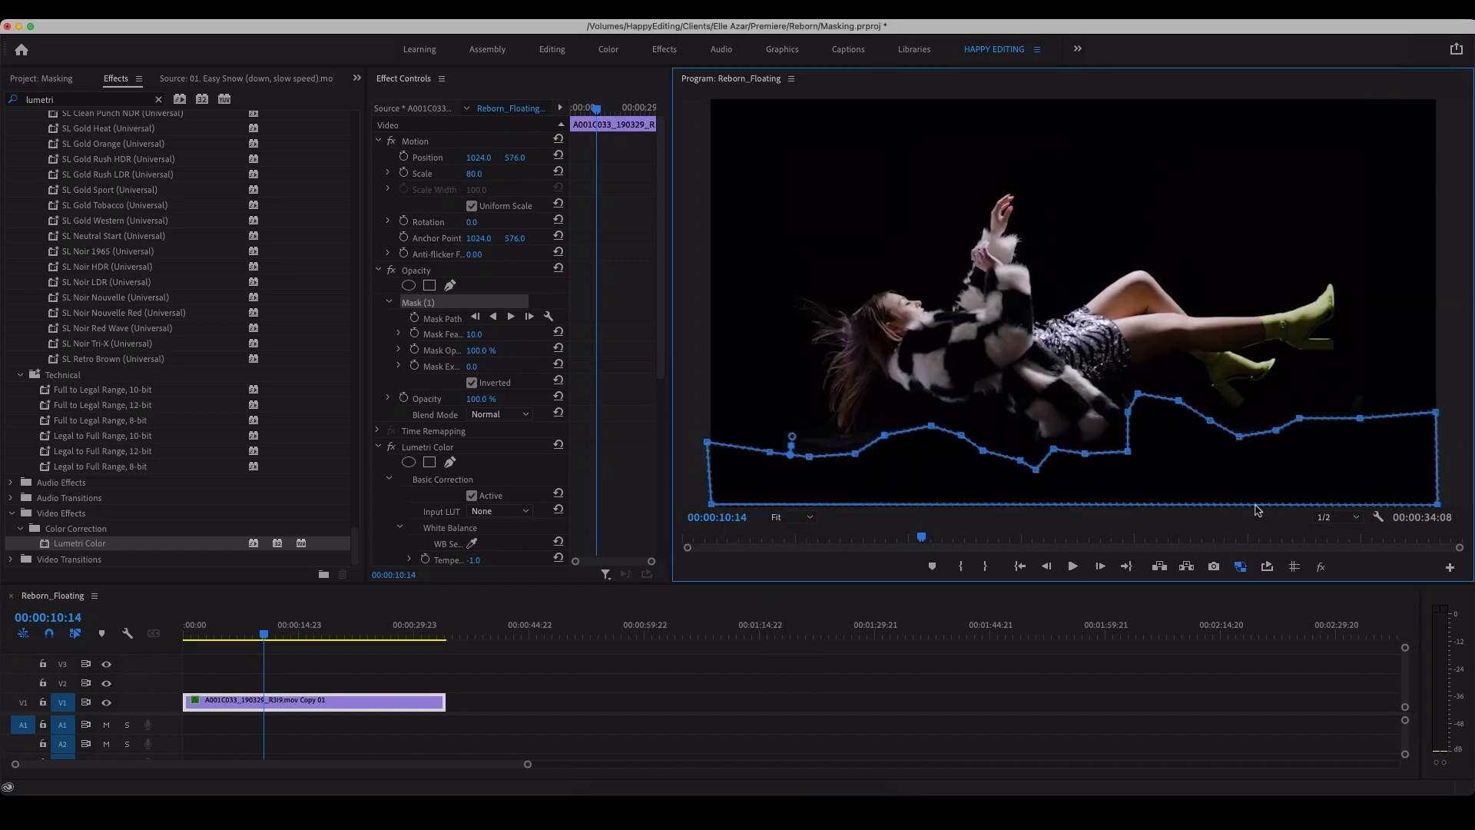
Step: Set the opacity mask's feather to 33 and its expansion to 17, and play back the clip
click(393, 701)
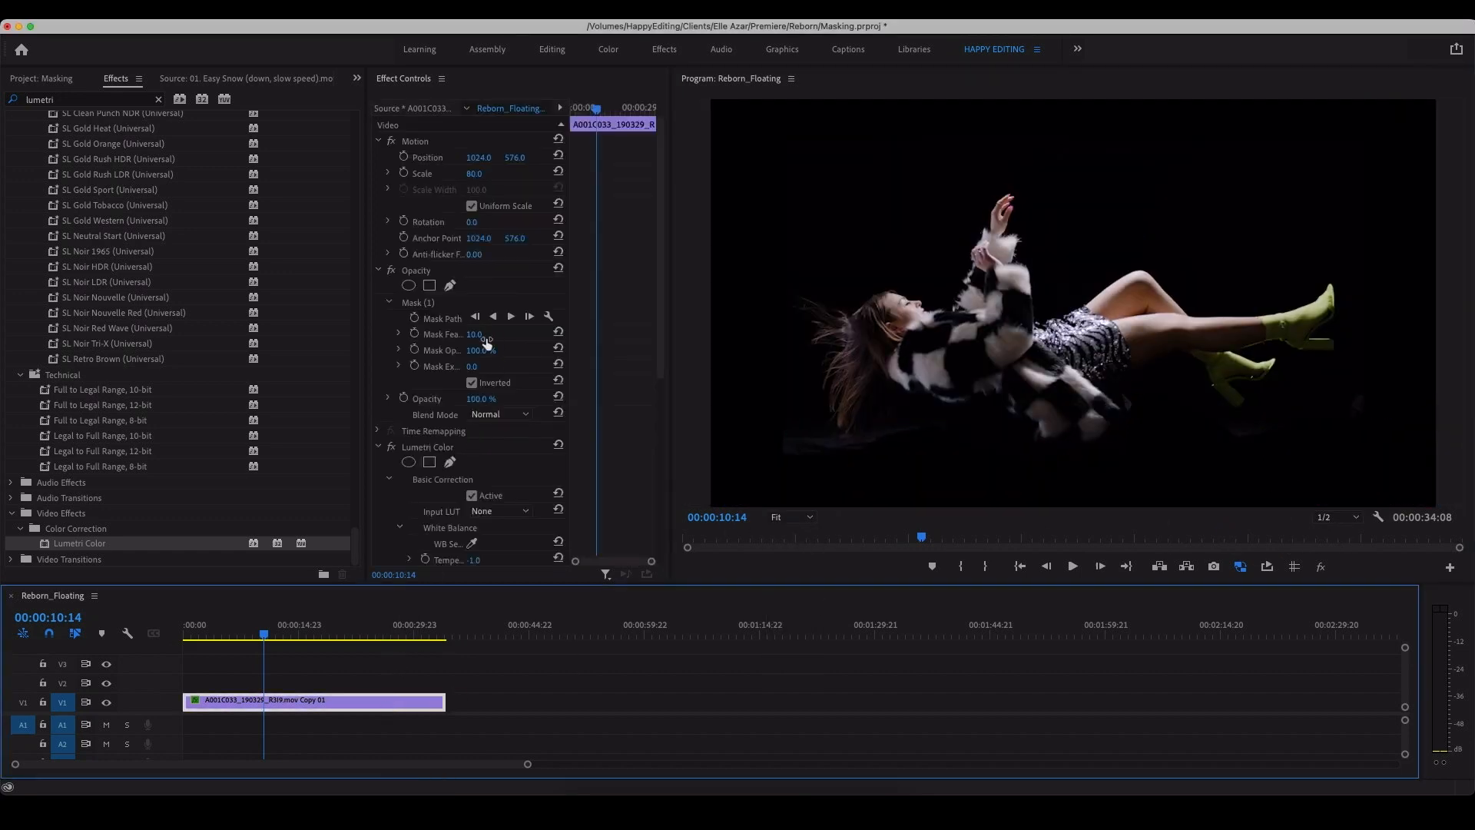
drag(476, 335, 490, 335)
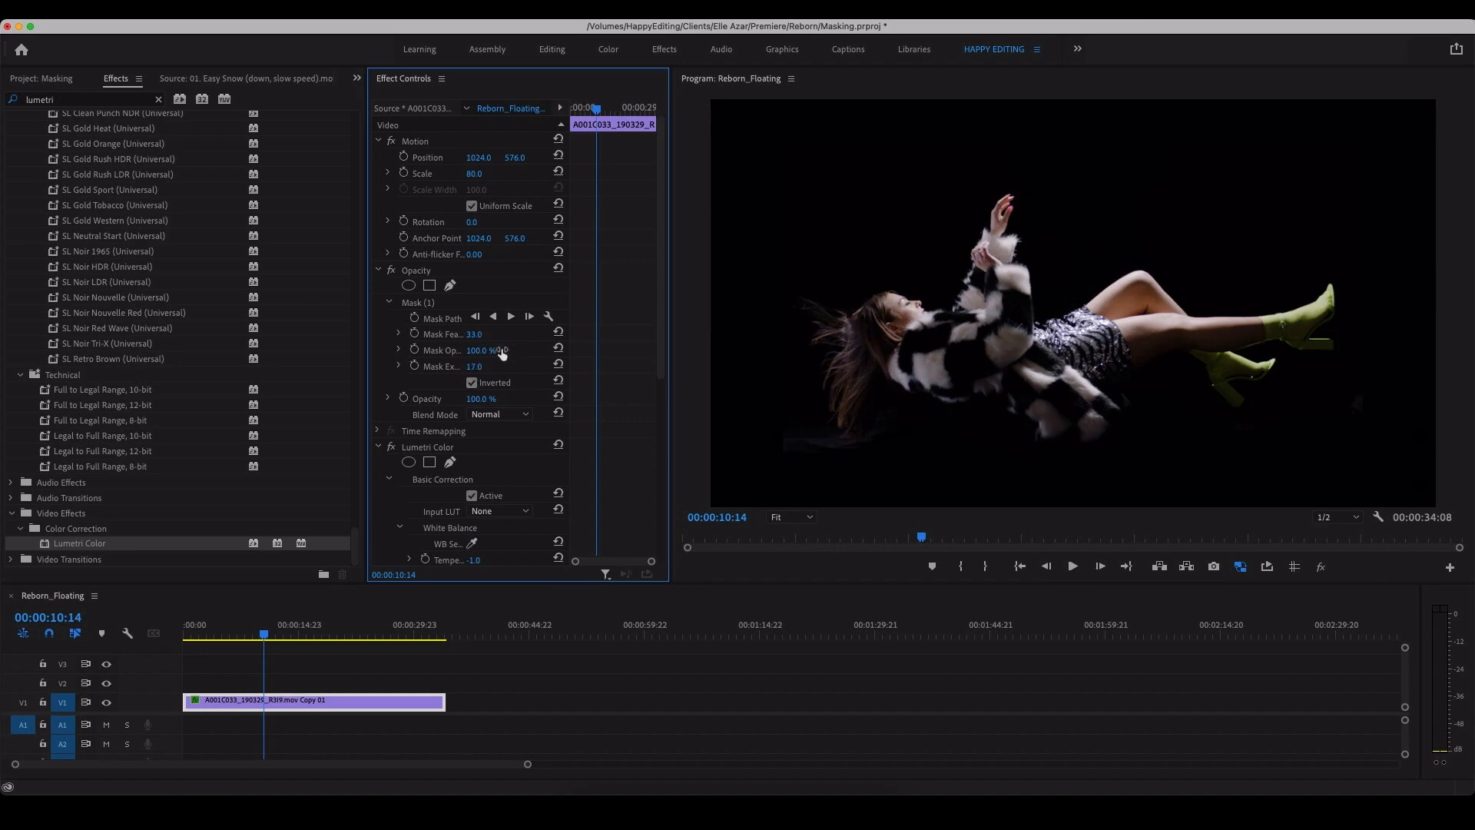
click(335, 689)
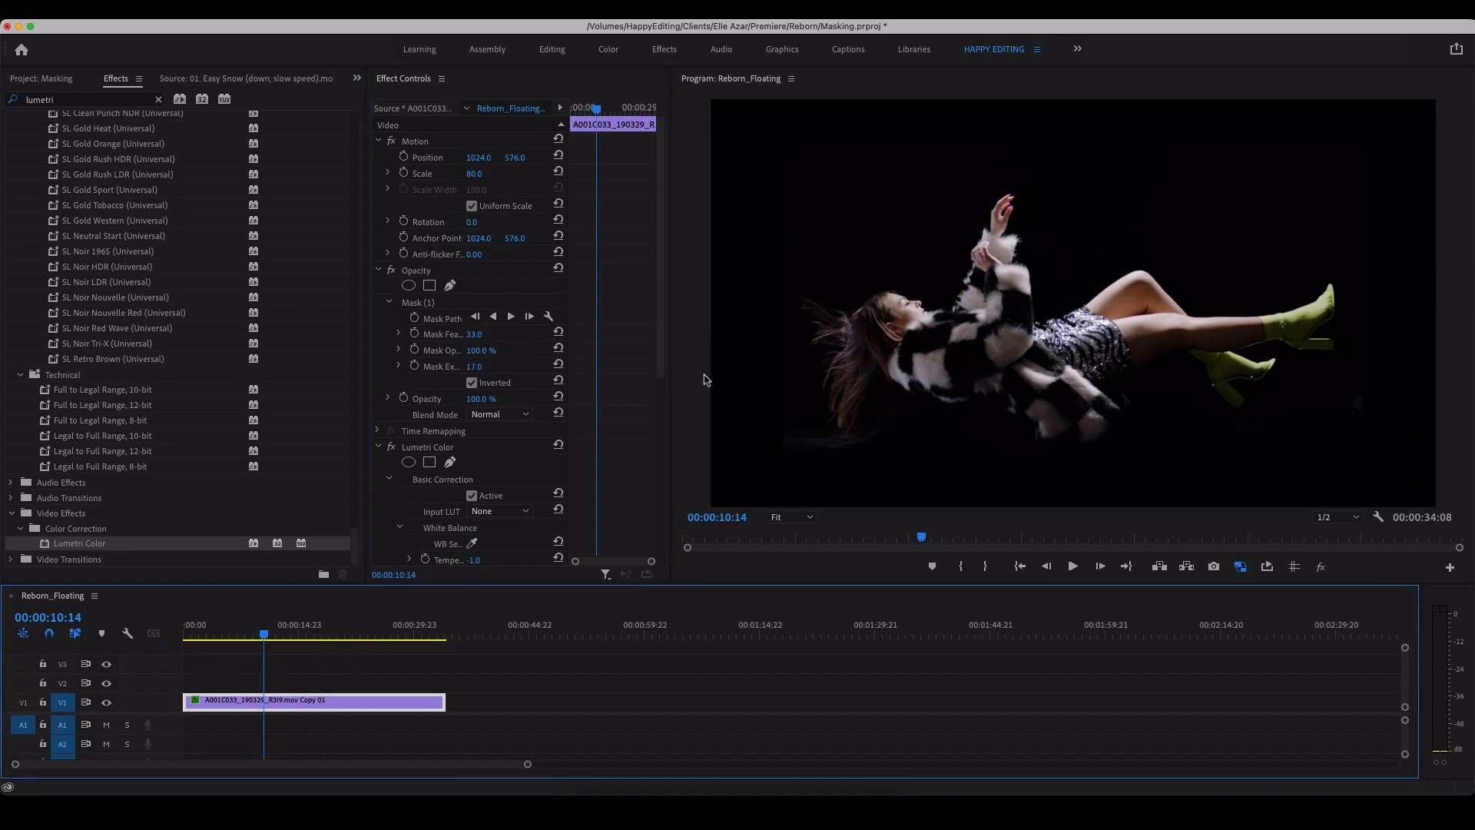
key(space)
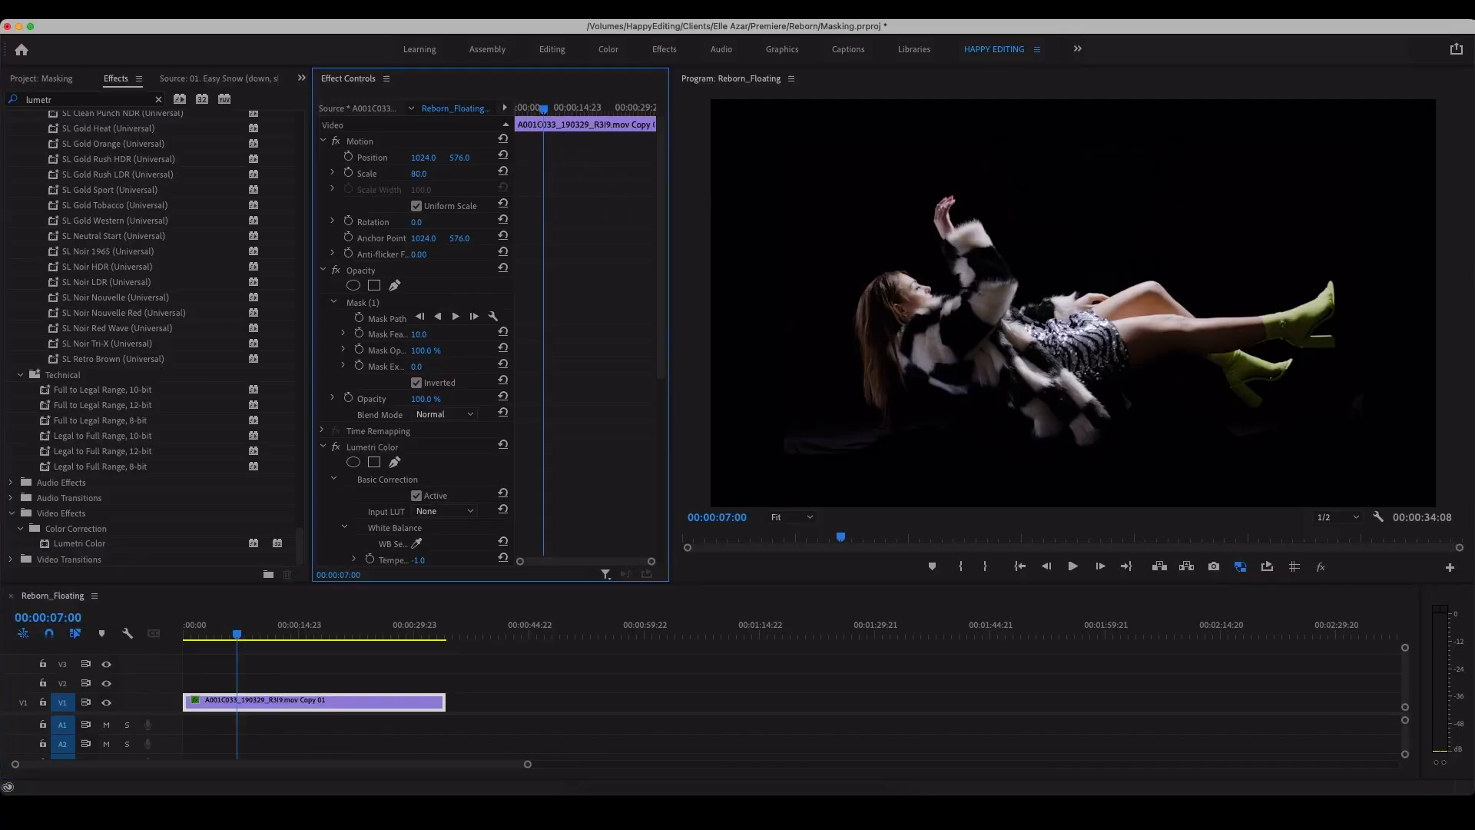
Step: Scale the woman's clip down to 39 and apply the Horizontal Flip effect to it
drag(428, 177, 427, 177)
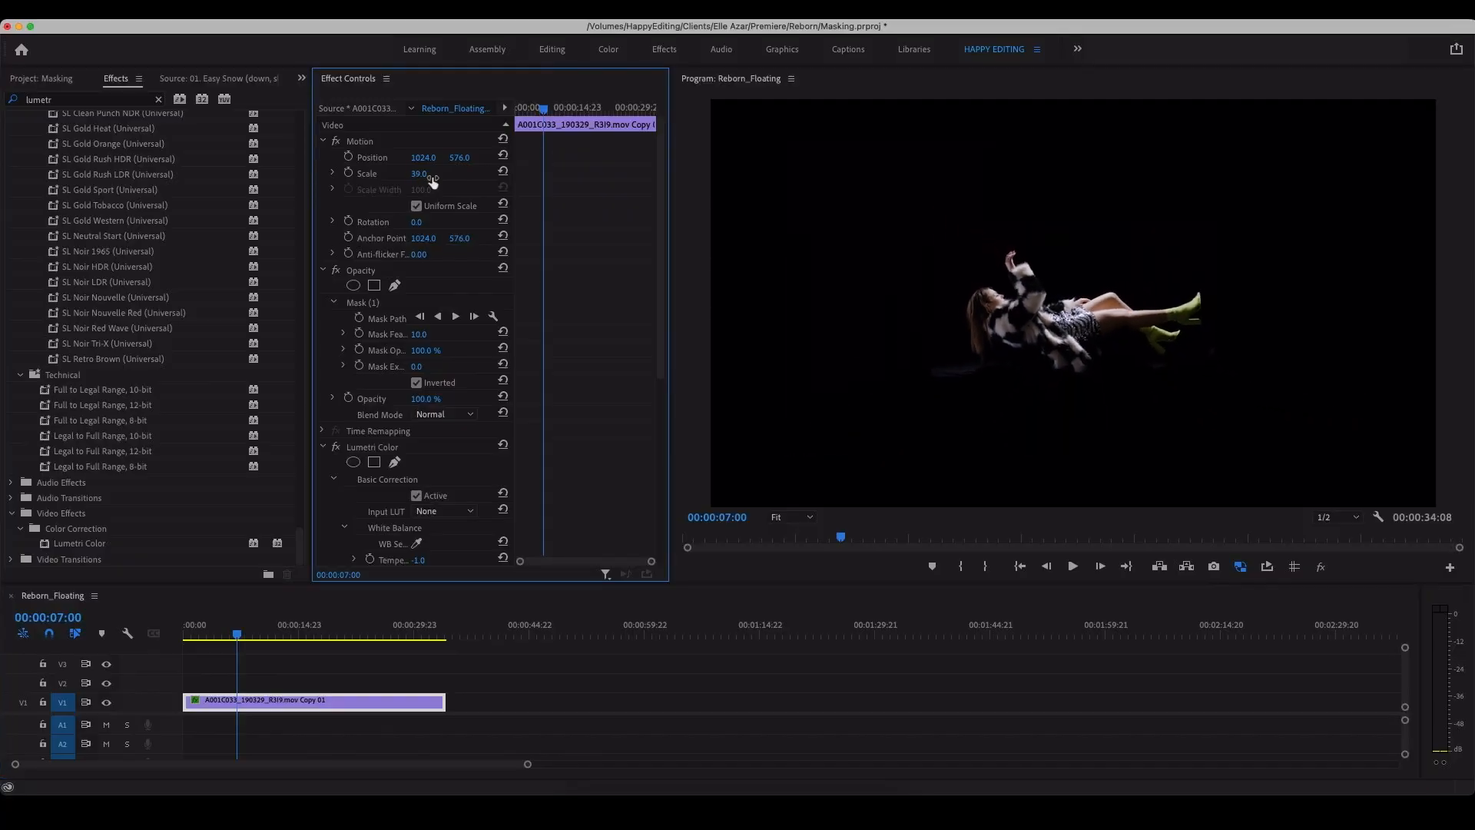
drag(275, 635, 341, 634)
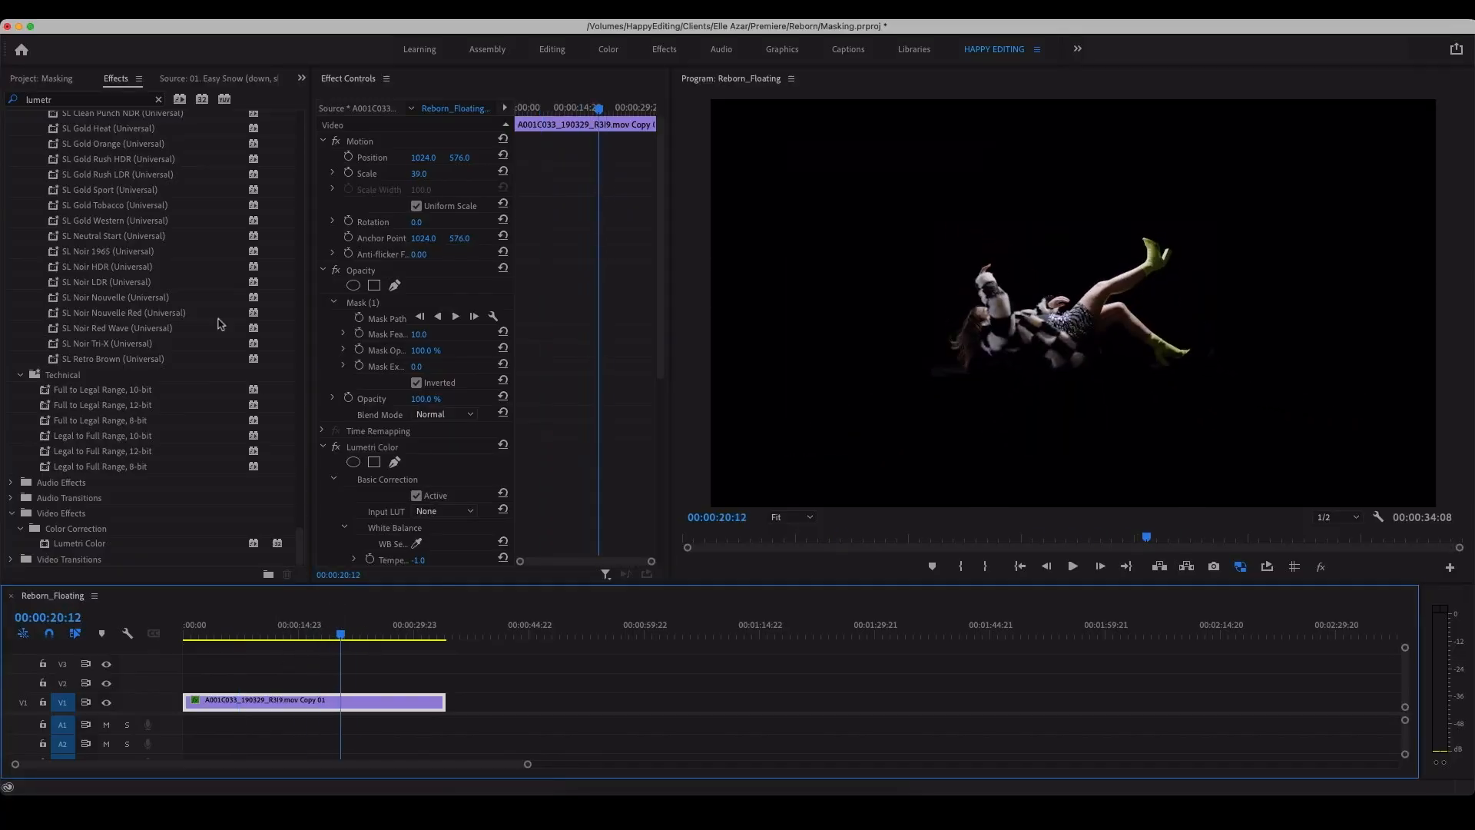
click(128, 100)
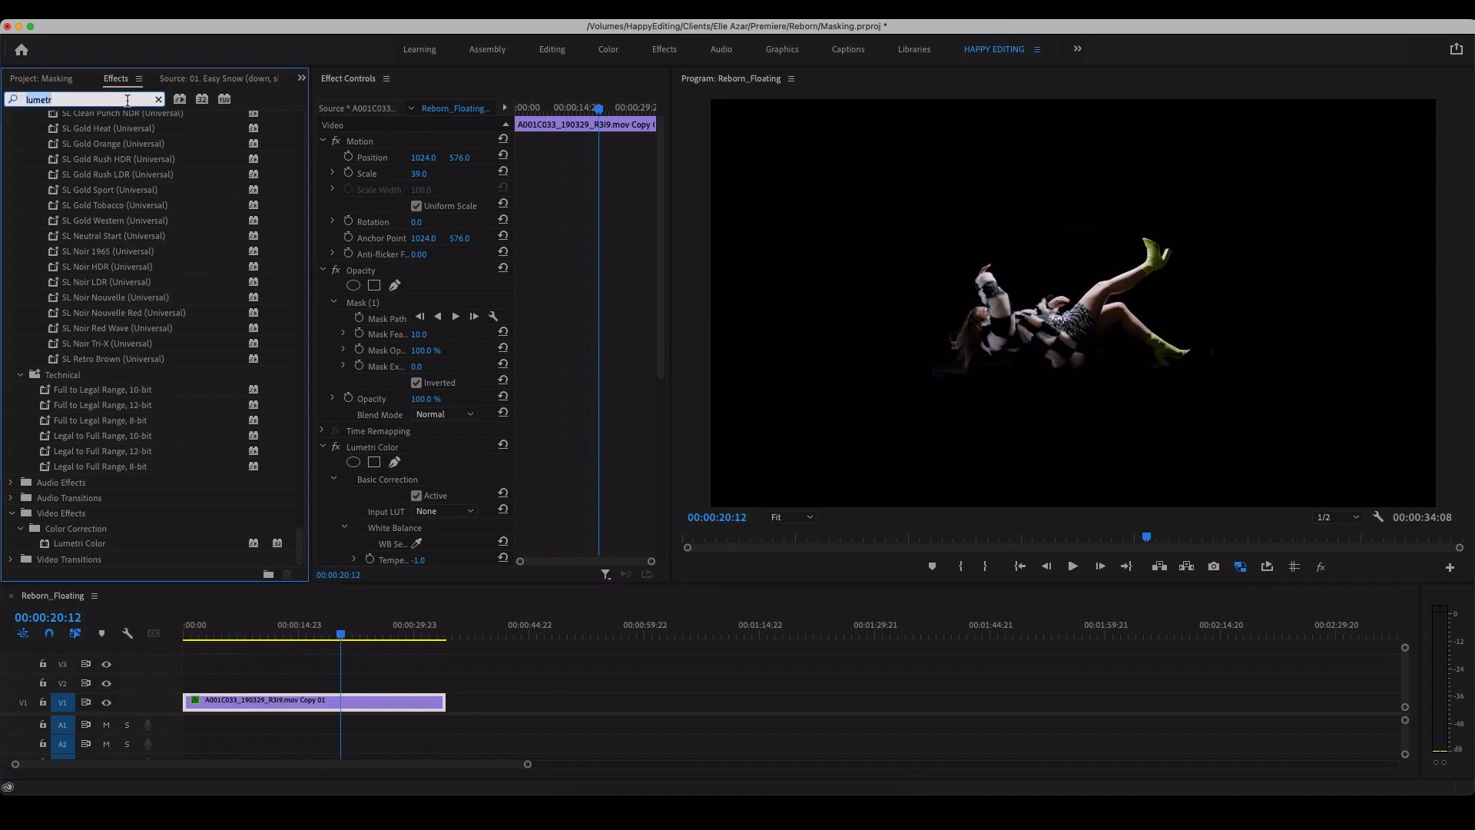
text(horiz)
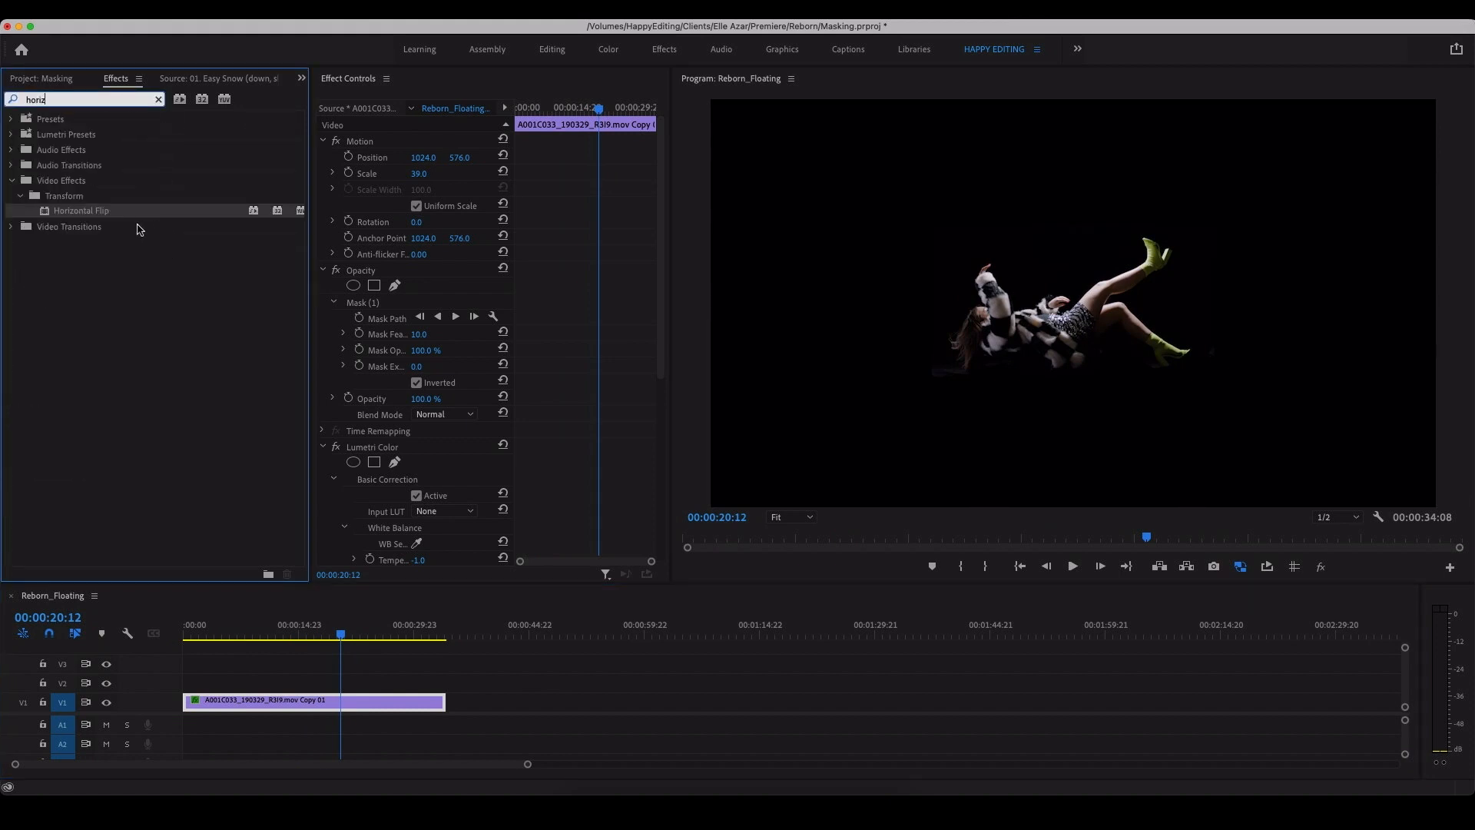
drag(101, 215, 315, 707)
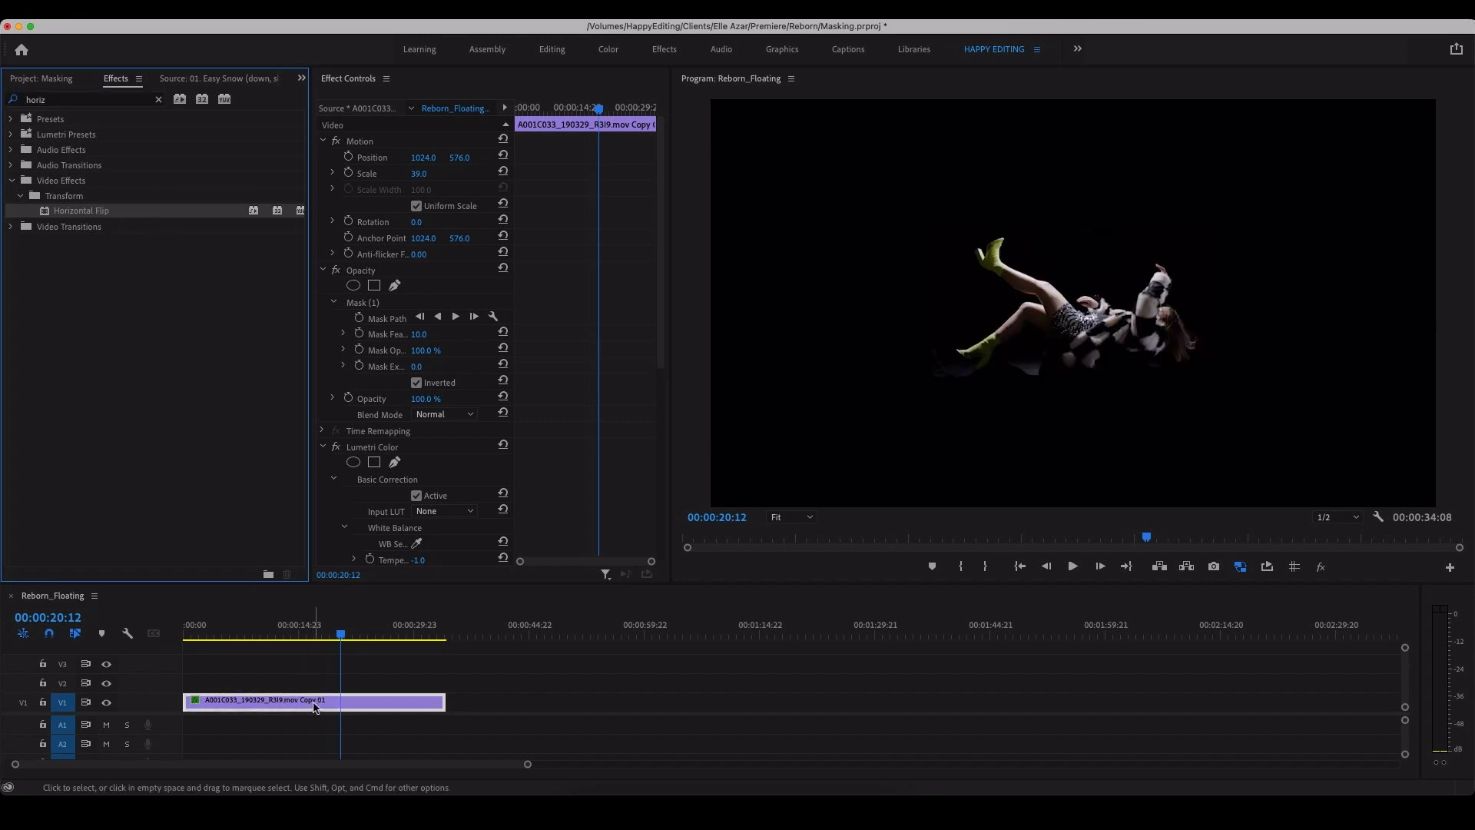
Step: At 00:00:15:21, raise the opacity mask points near the middle of the mask's upper edge over the remaining platform
drag(352, 636, 308, 640)
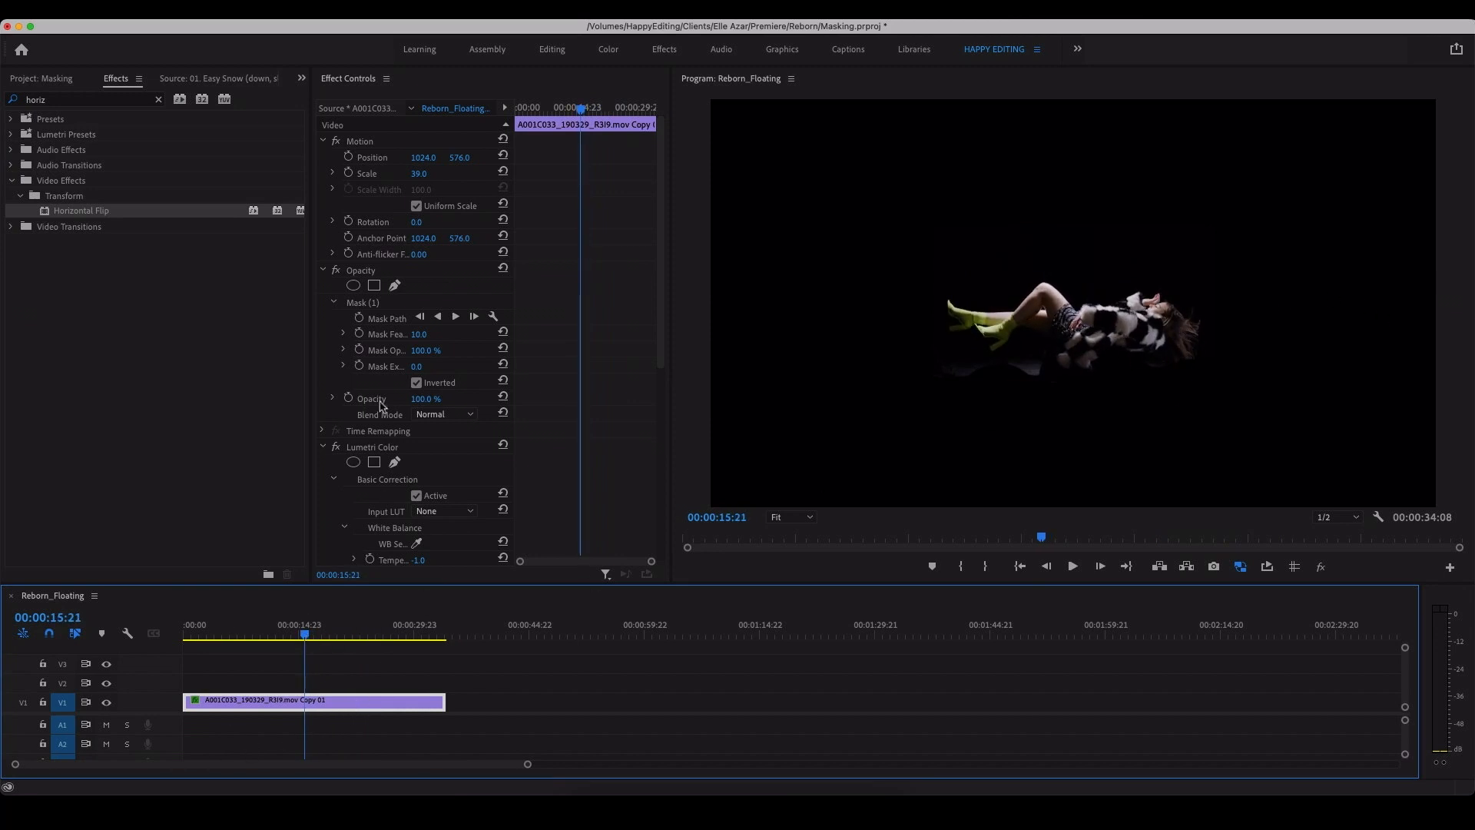
click(365, 302)
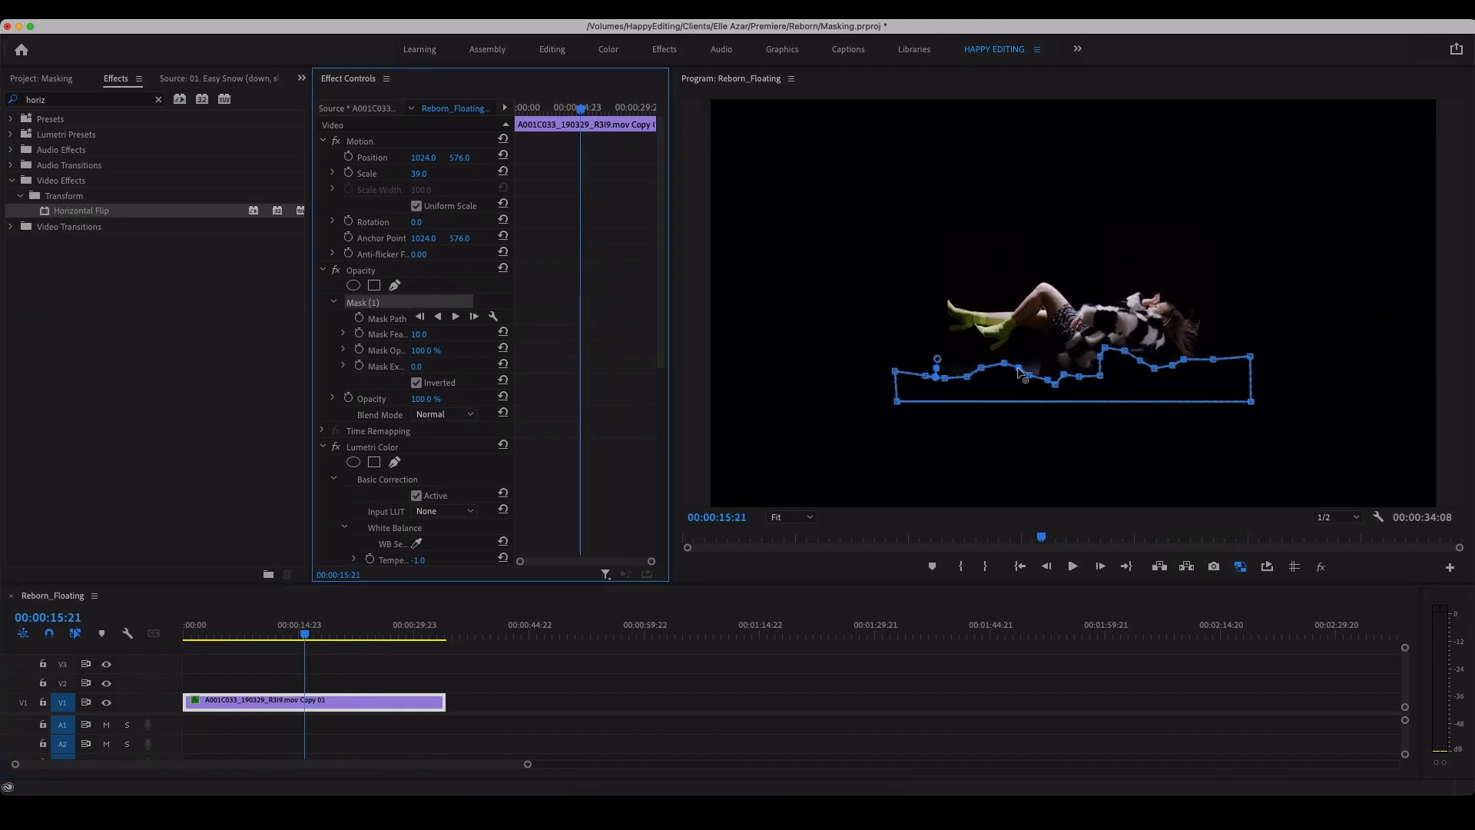
drag(1018, 372, 1020, 359)
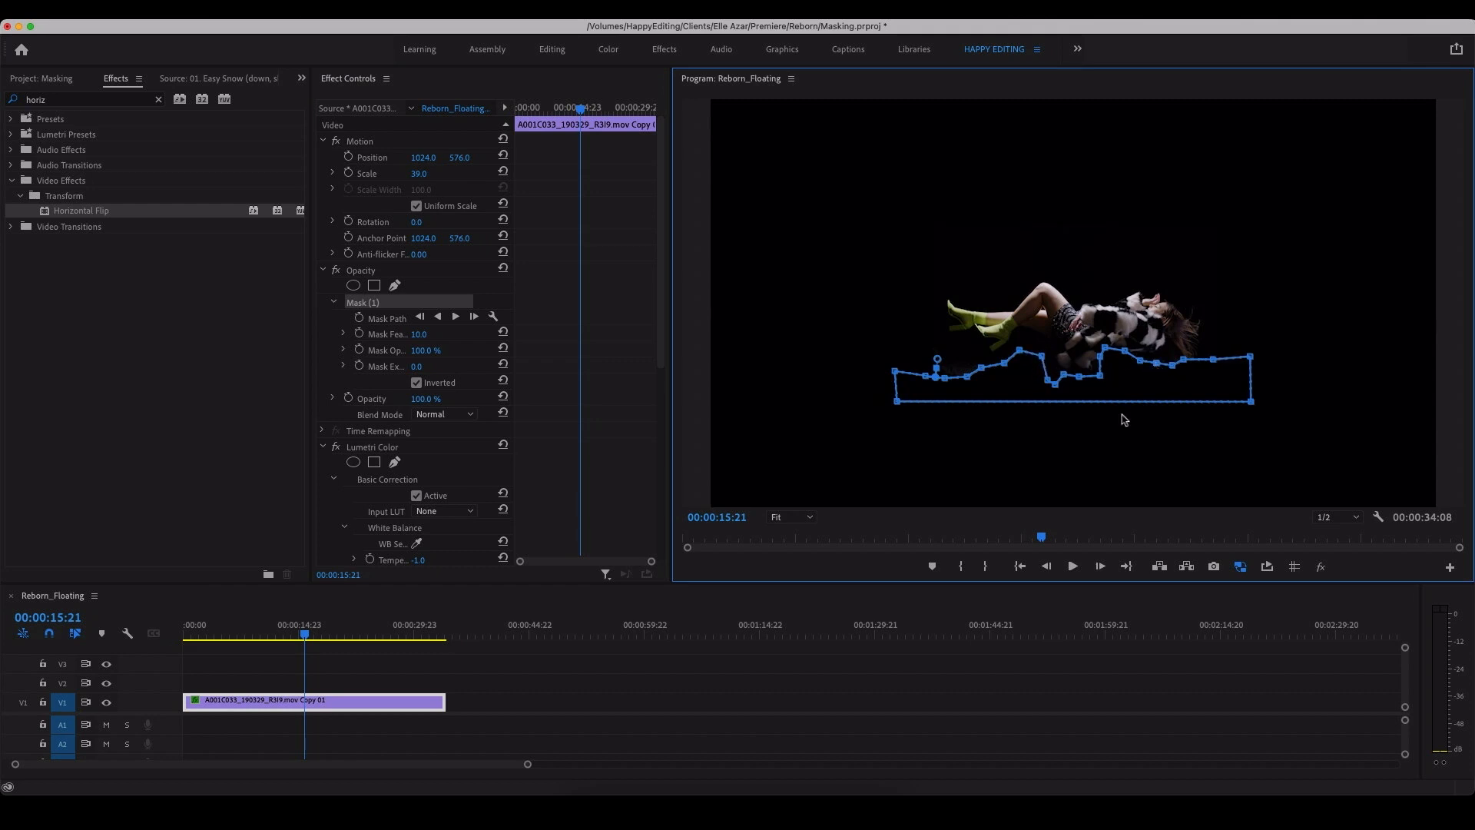
click(932, 695)
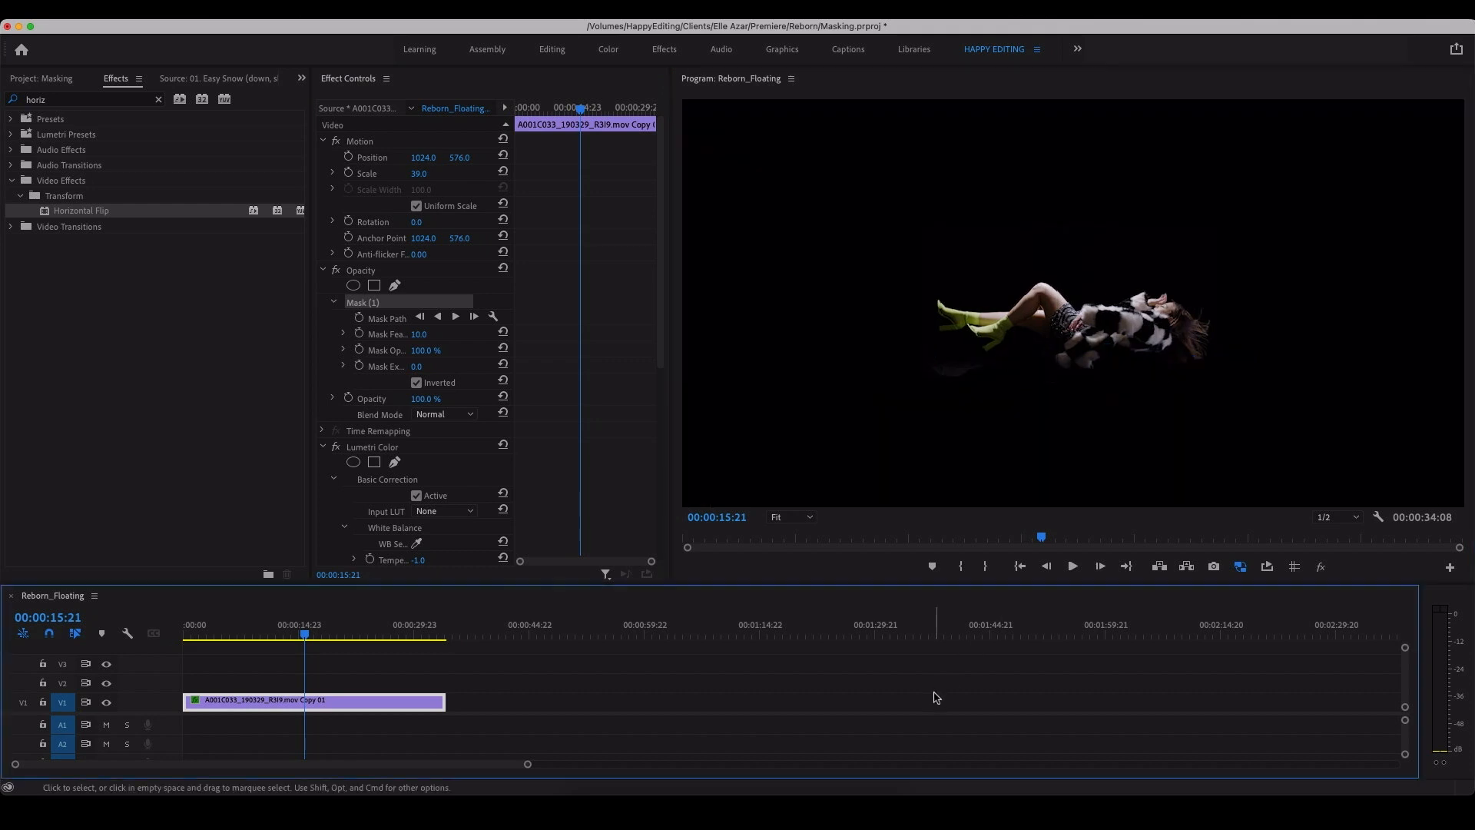
Step: Set the woman's clip to scale 29 and vertical position 546, and play it from near the start
click(343, 708)
drag(421, 175, 441, 158)
drag(306, 634, 185, 650)
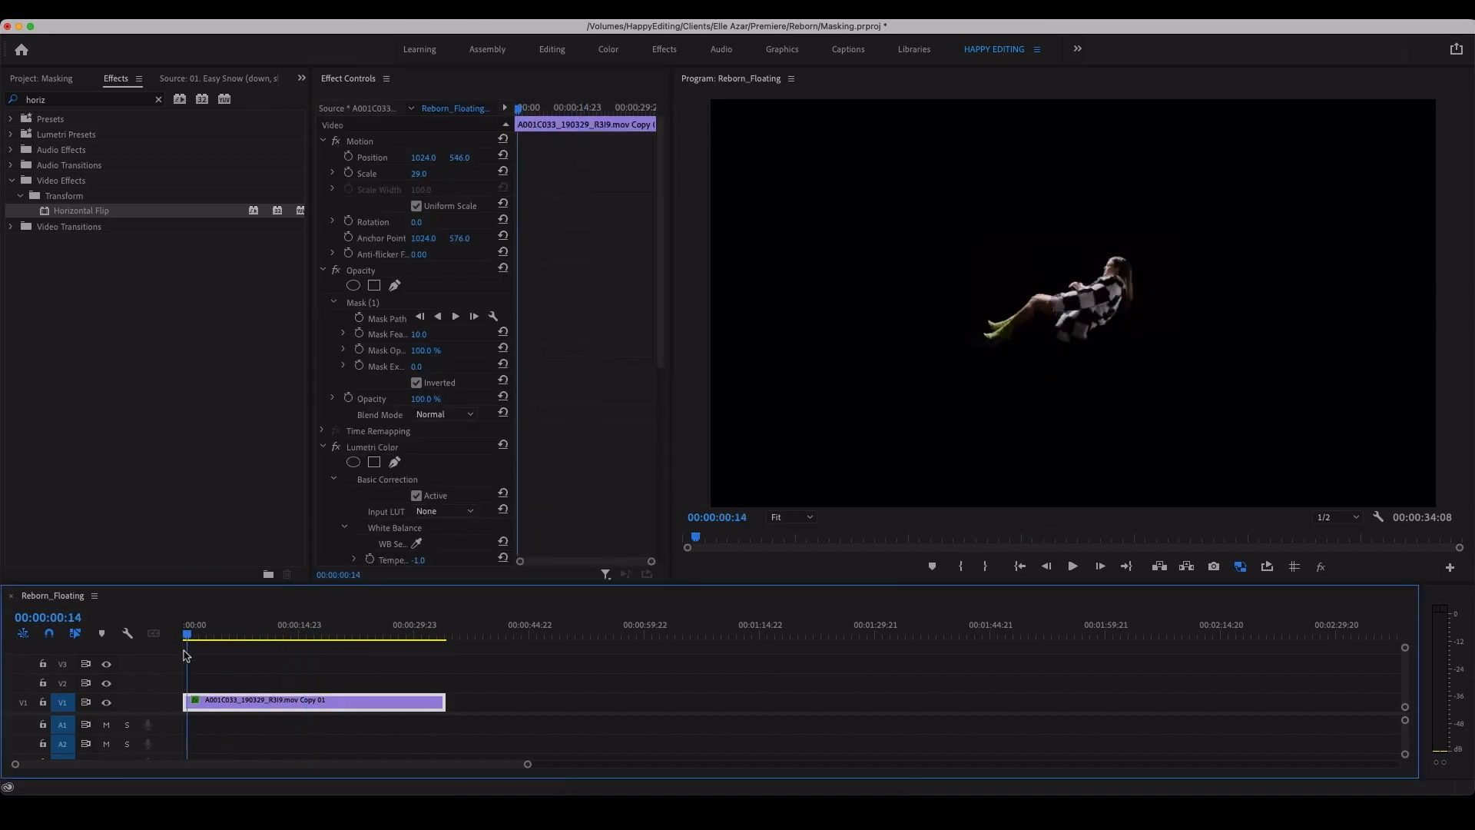
key(space)
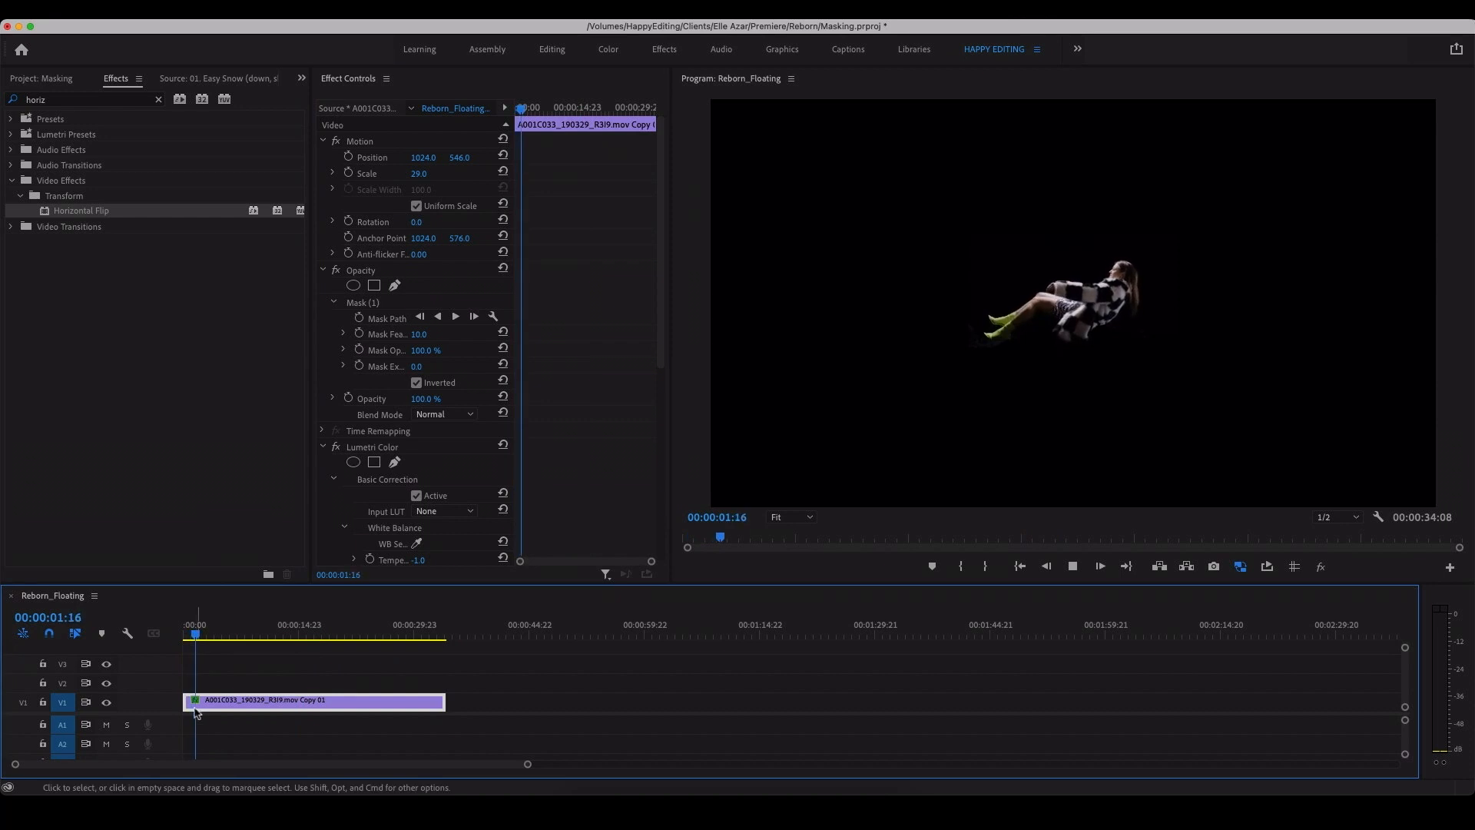
Step: Trim the start and end of the woman's clip to a 00:00:14:04 section placed at the beginning of the sequence
drag(192, 704, 256, 704)
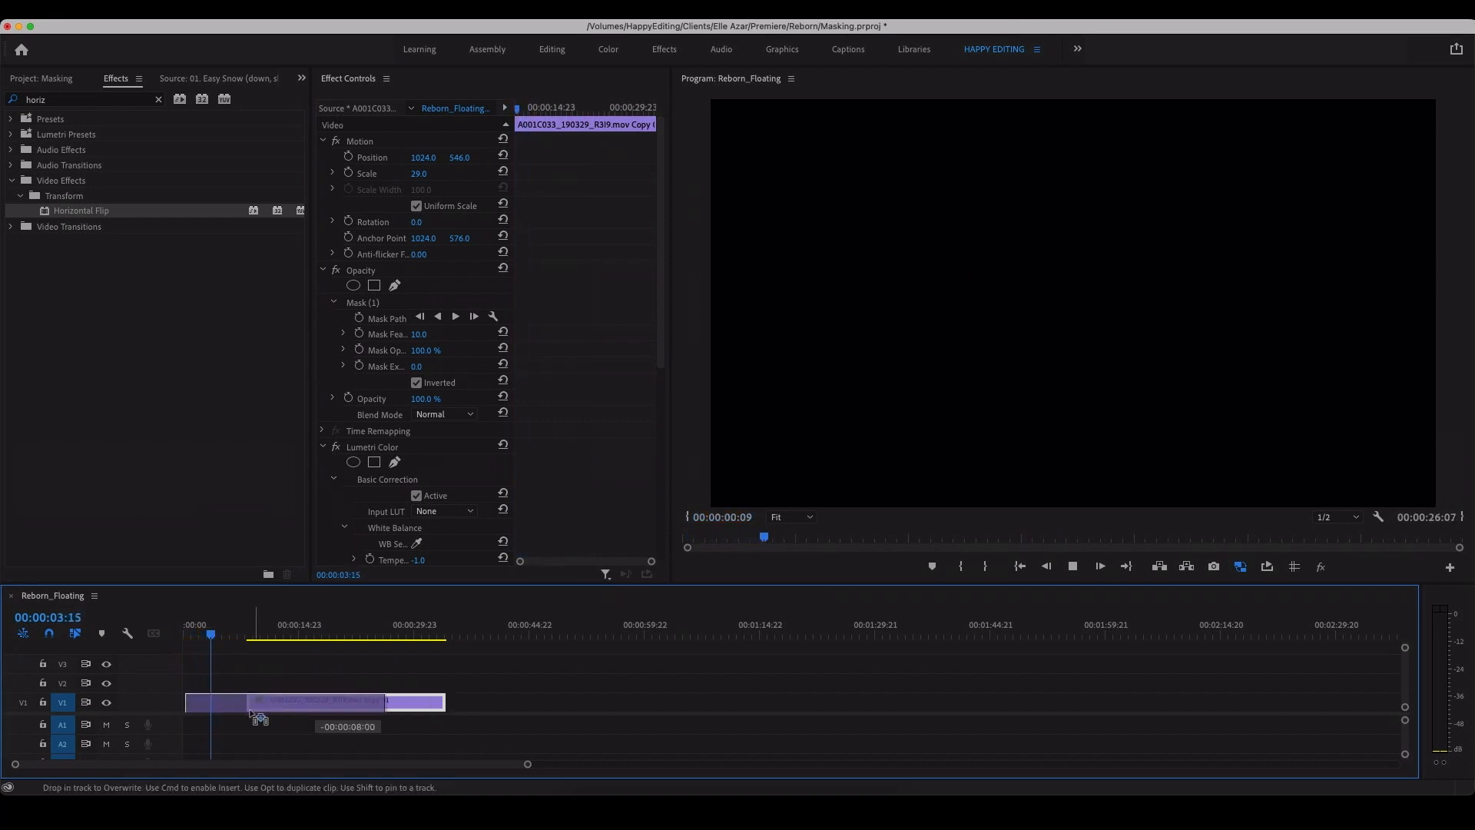
drag(225, 635, 248, 634)
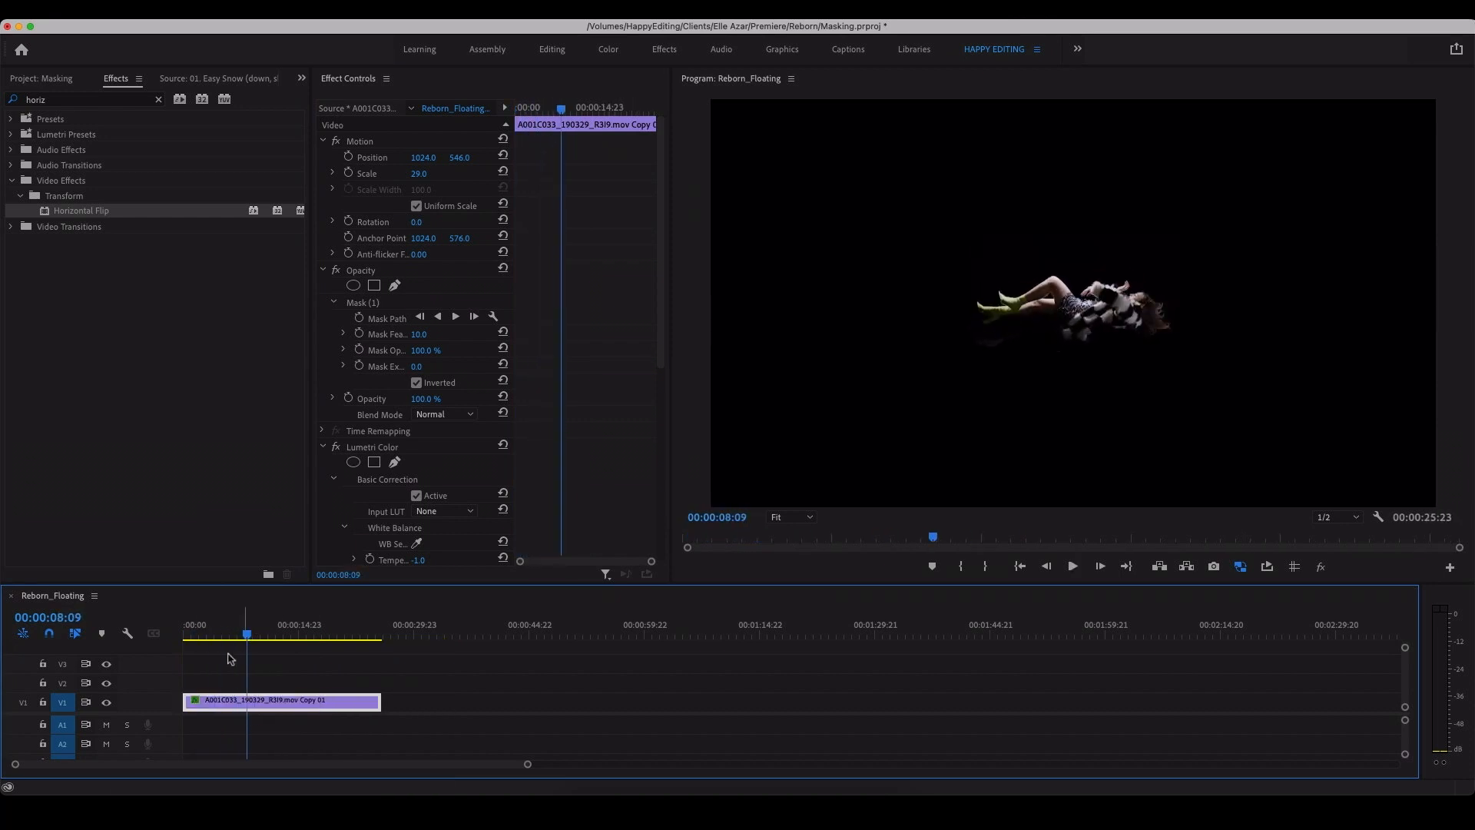
mouse_move(186, 704)
mouse_down()
mouse_move(257, 705)
mouse_move(210, 705)
mouse_up()
drag(230, 624, 263, 641)
key(space)
click(215, 624)
key(space)
key(space)
drag(307, 707, 287, 710)
key(Home)
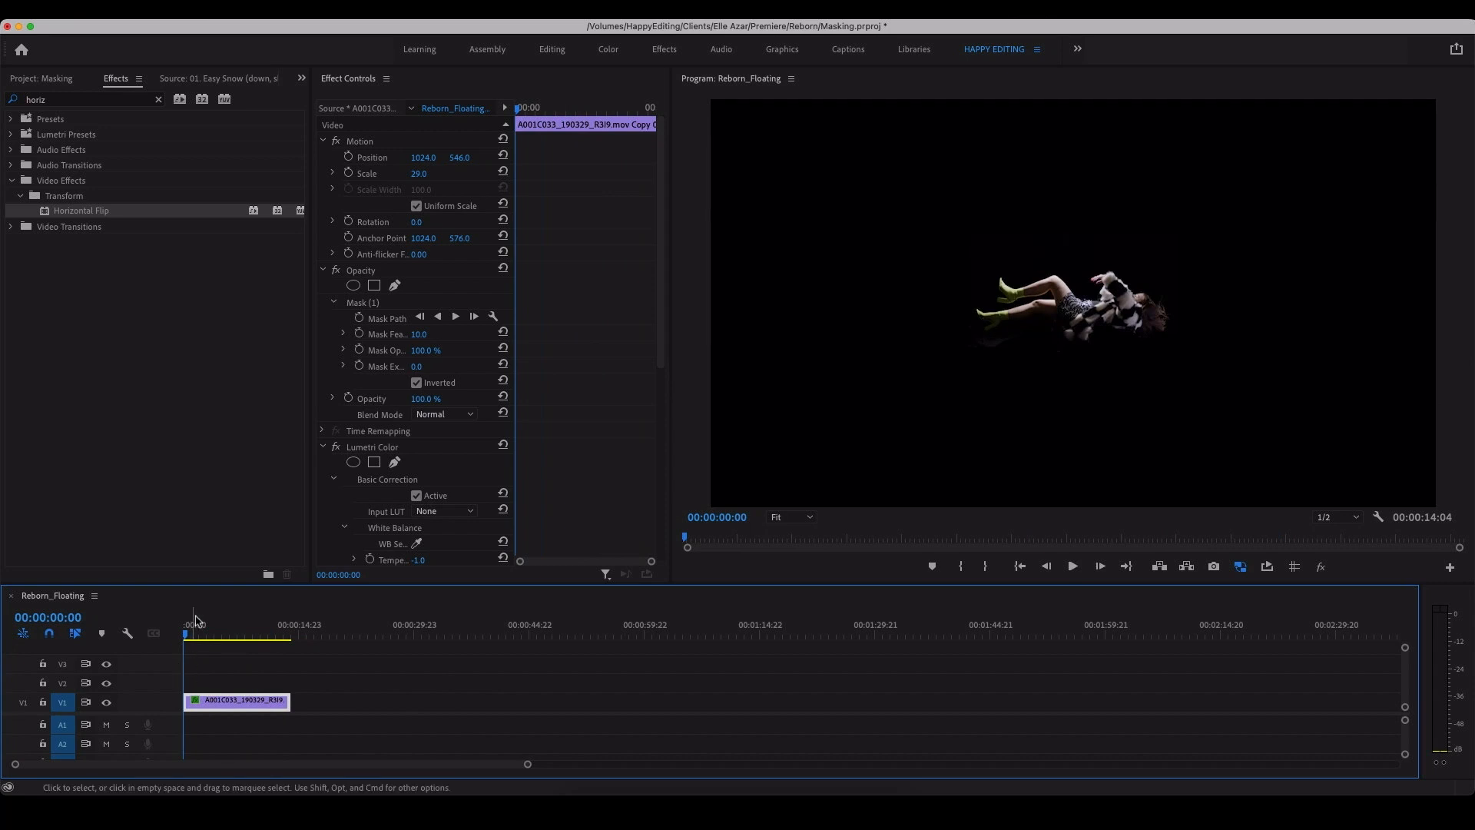
Step: Place the 01. Easy Snow clip from the Stock bin on track V2 above the woman's clip at the sequence start
click(46, 79)
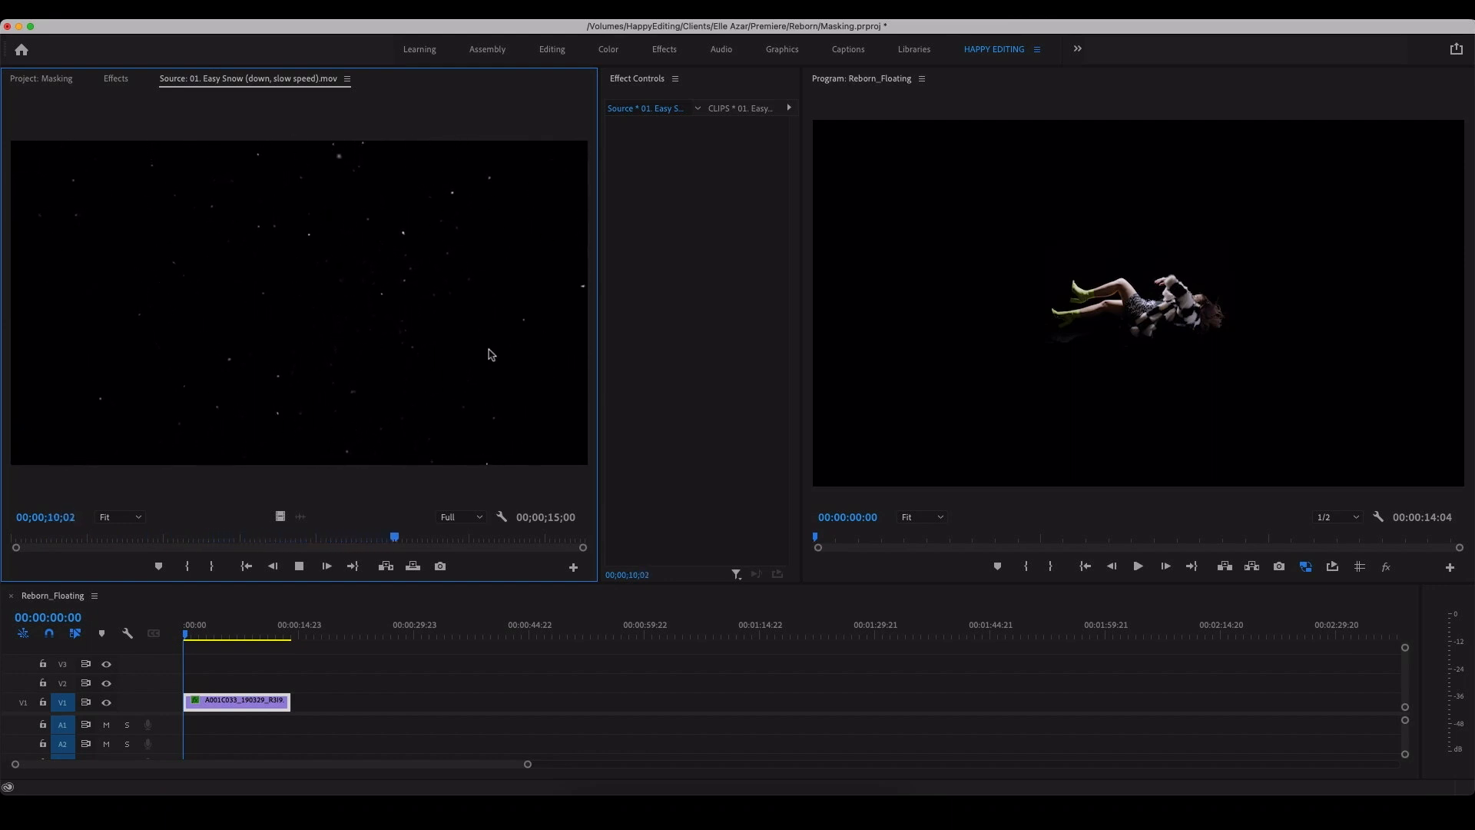
click(46, 79)
drag(145, 431, 201, 681)
click(227, 631)
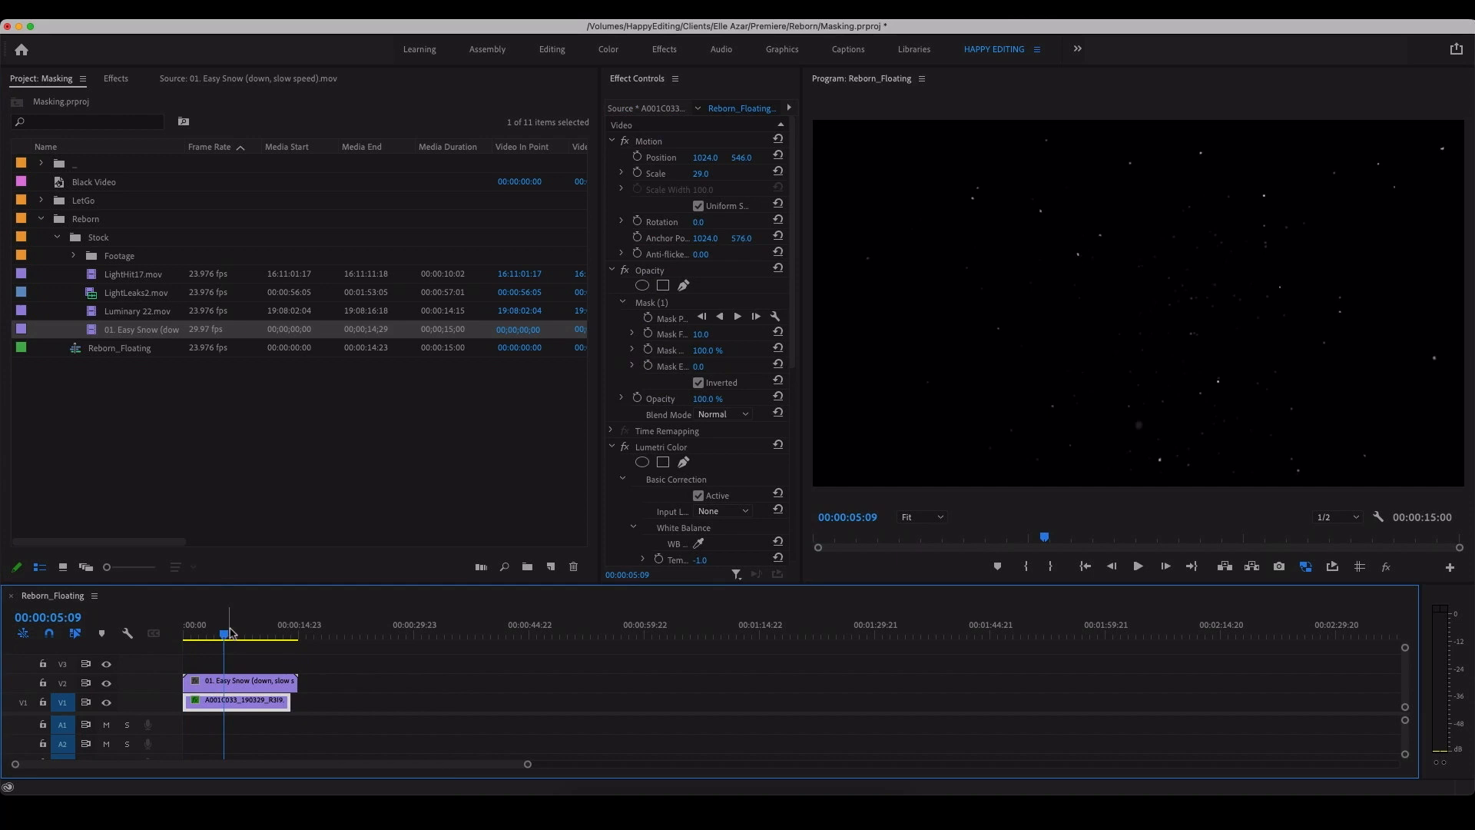
Step: Set the snow clip's blend mode to Screen and play back the composite from the beginning
click(237, 682)
drag(600, 404, 362, 407)
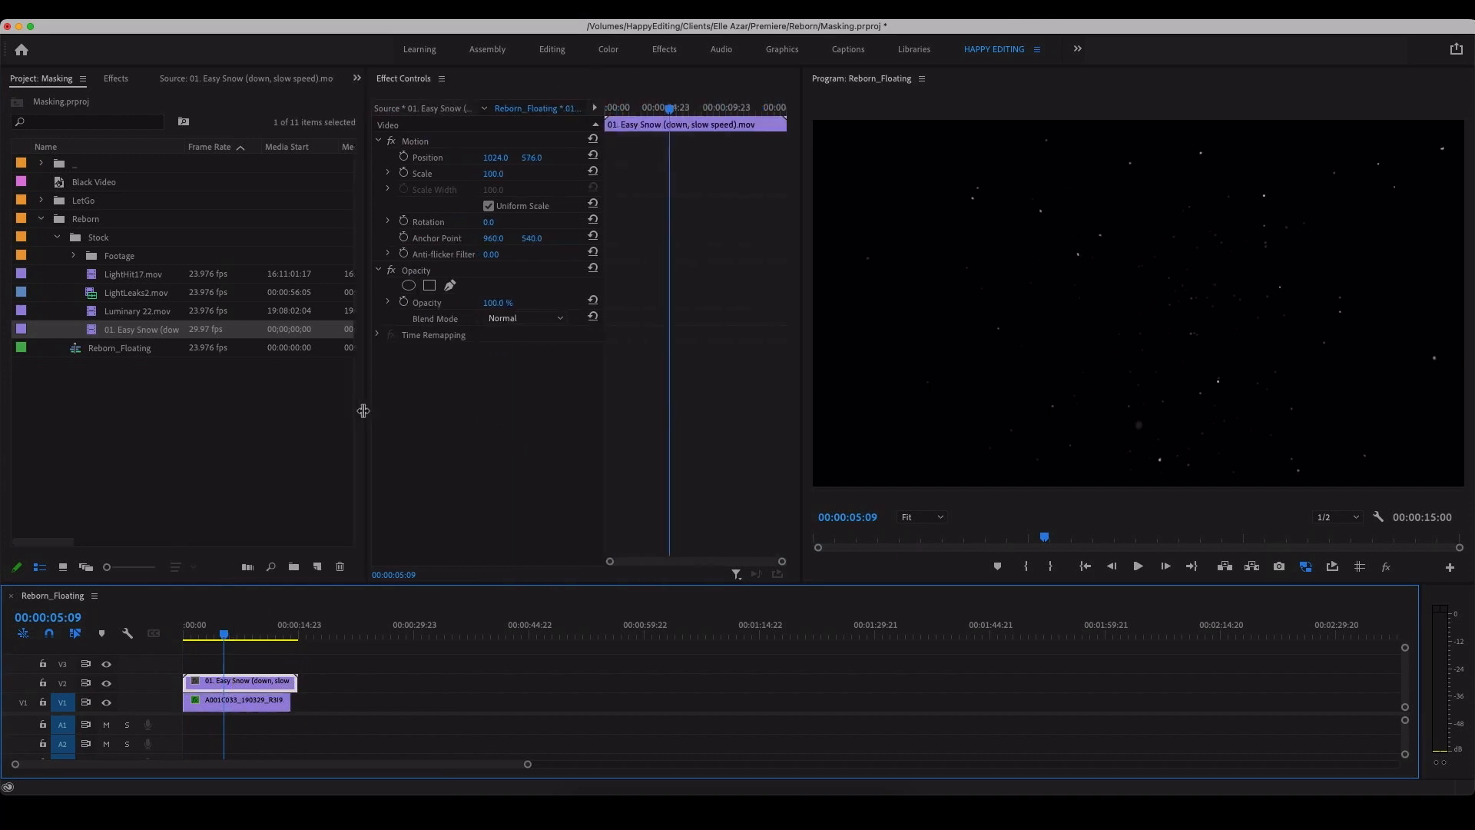
click(501, 319)
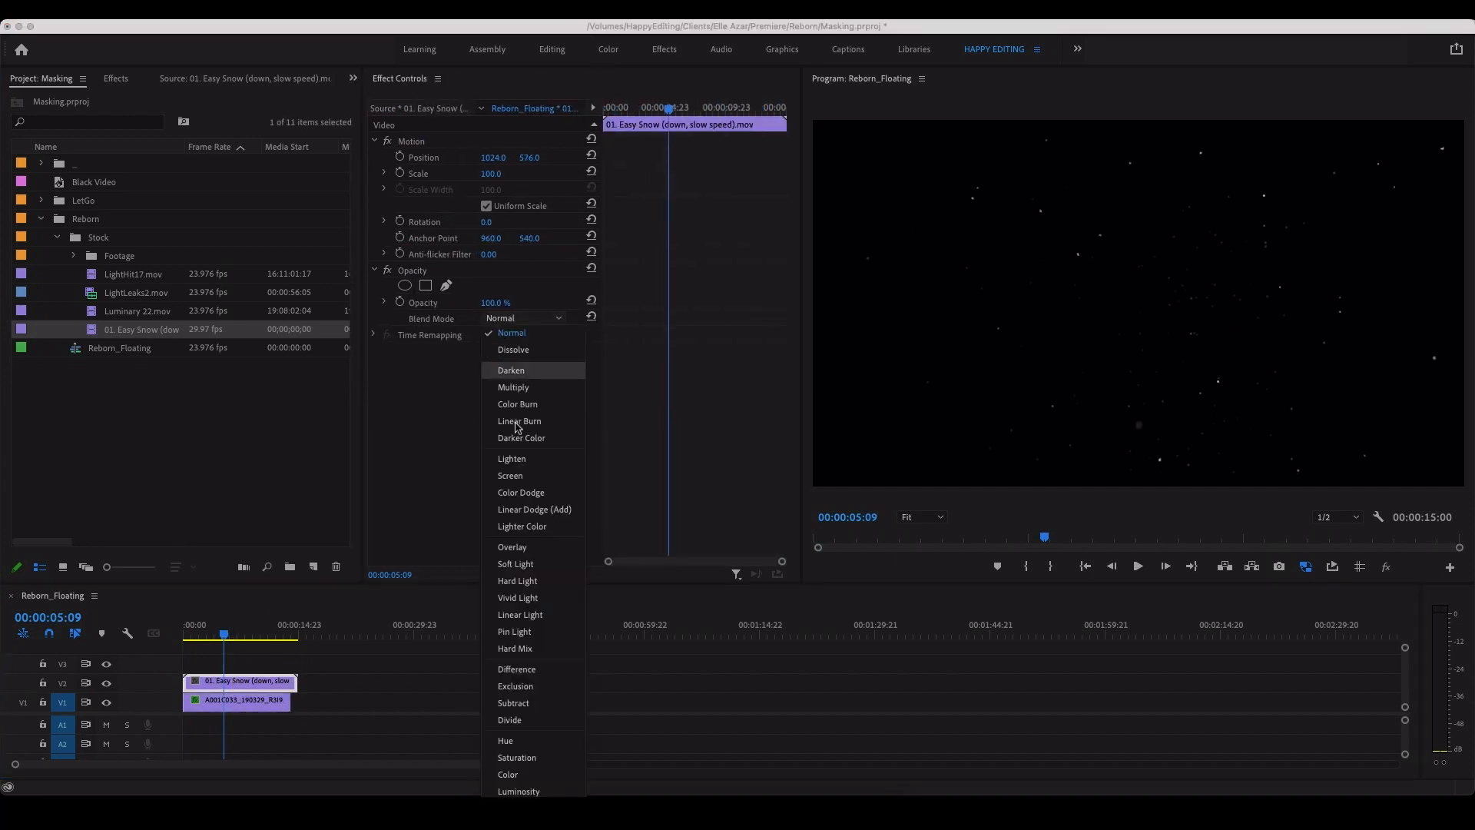
click(541, 477)
click(401, 701)
drag(278, 637, 164, 641)
key(space)
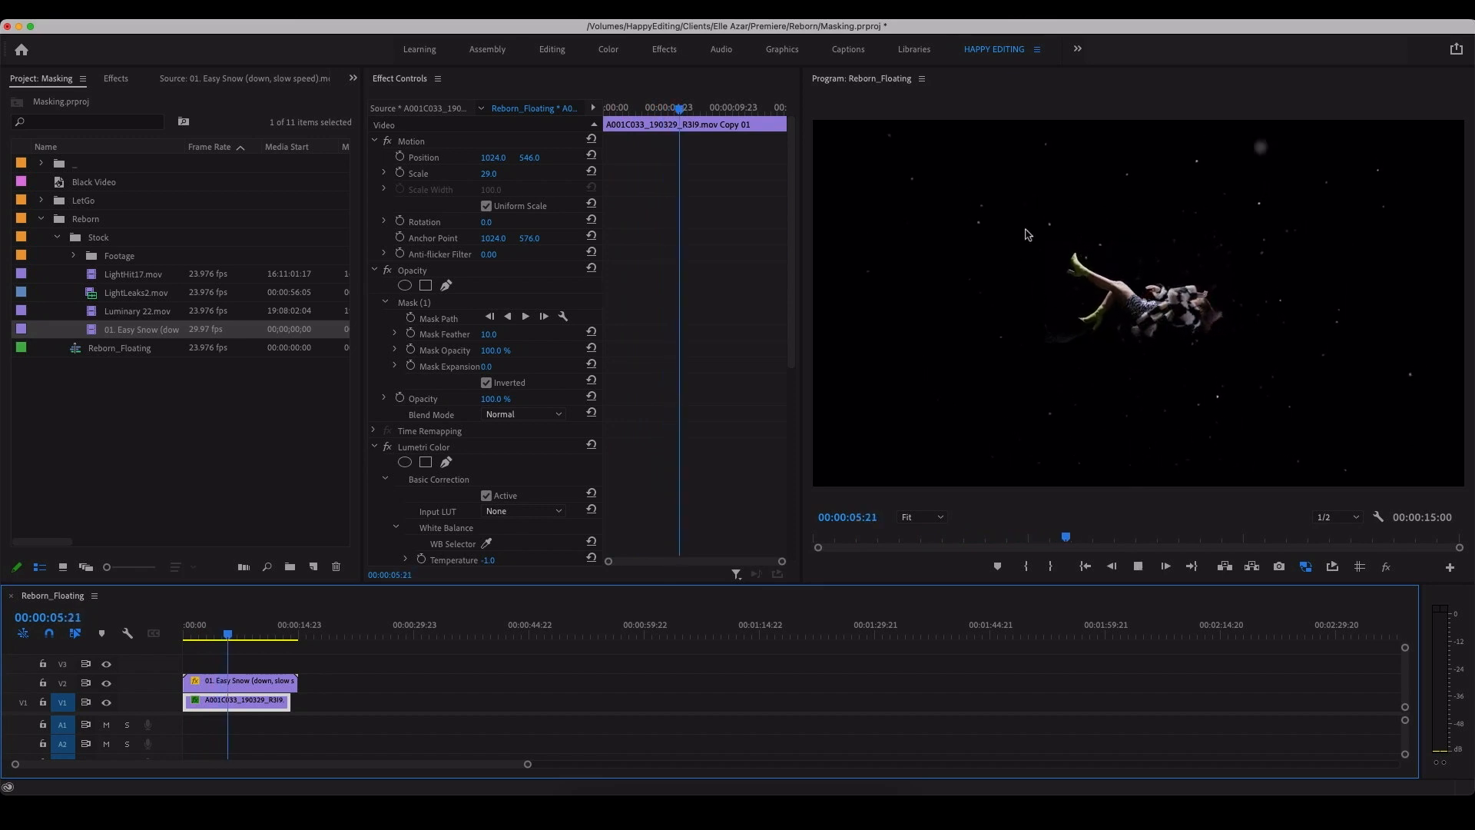
key(space)
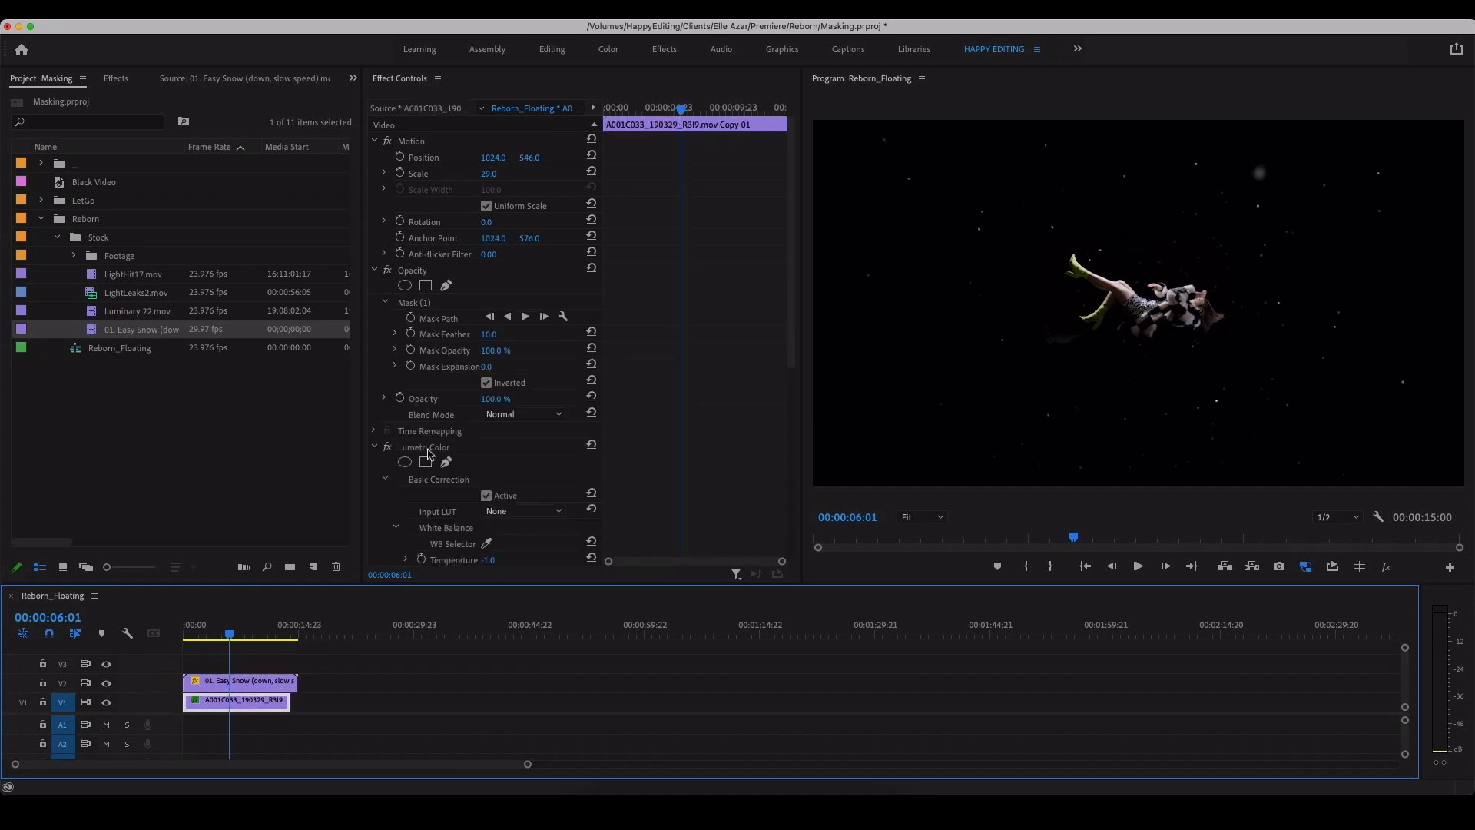
Step: Rotate the snow clip on V2 to 180° and play the composite back from near the start
click(270, 679)
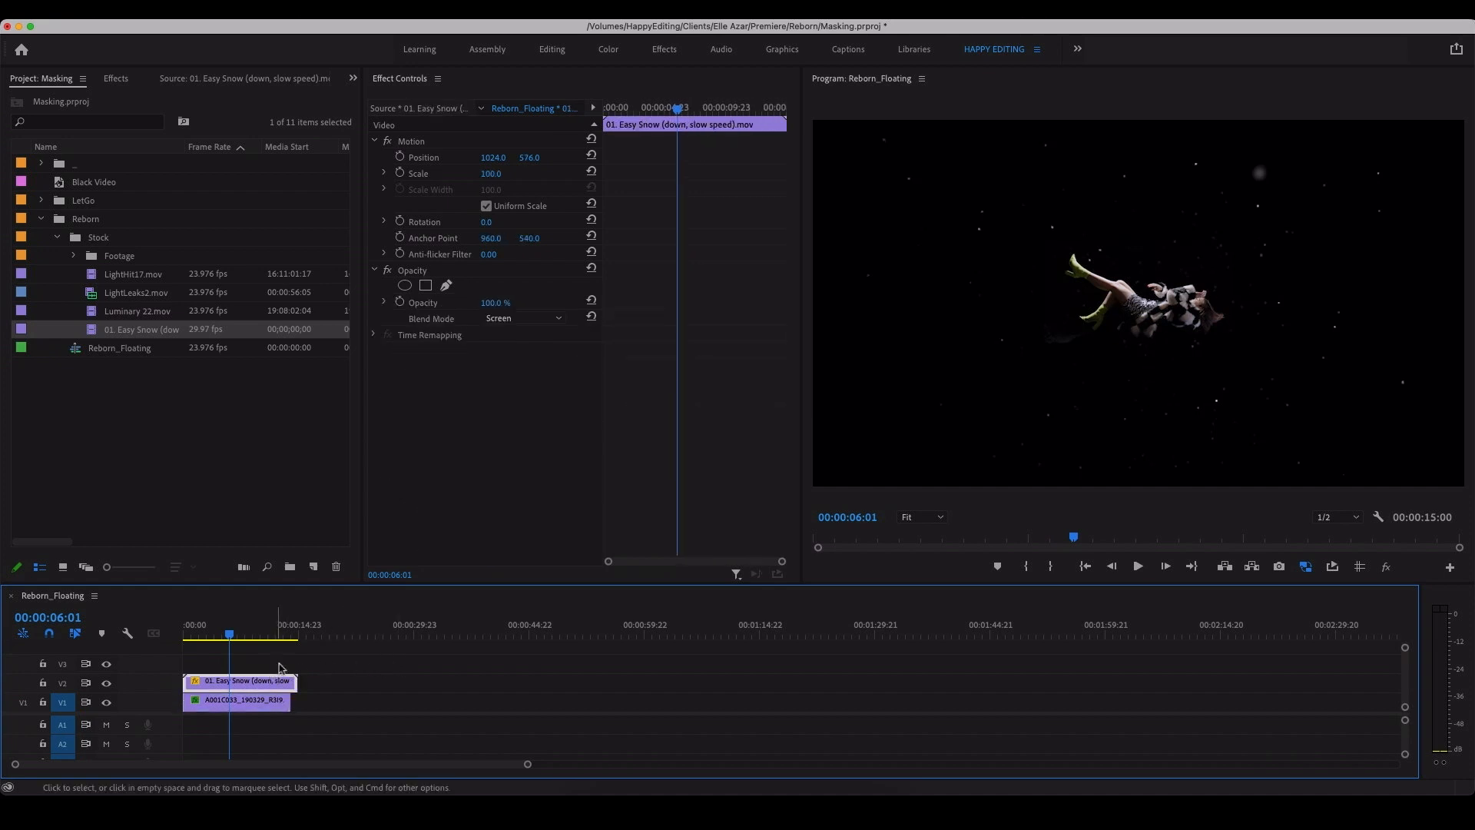
click(488, 223)
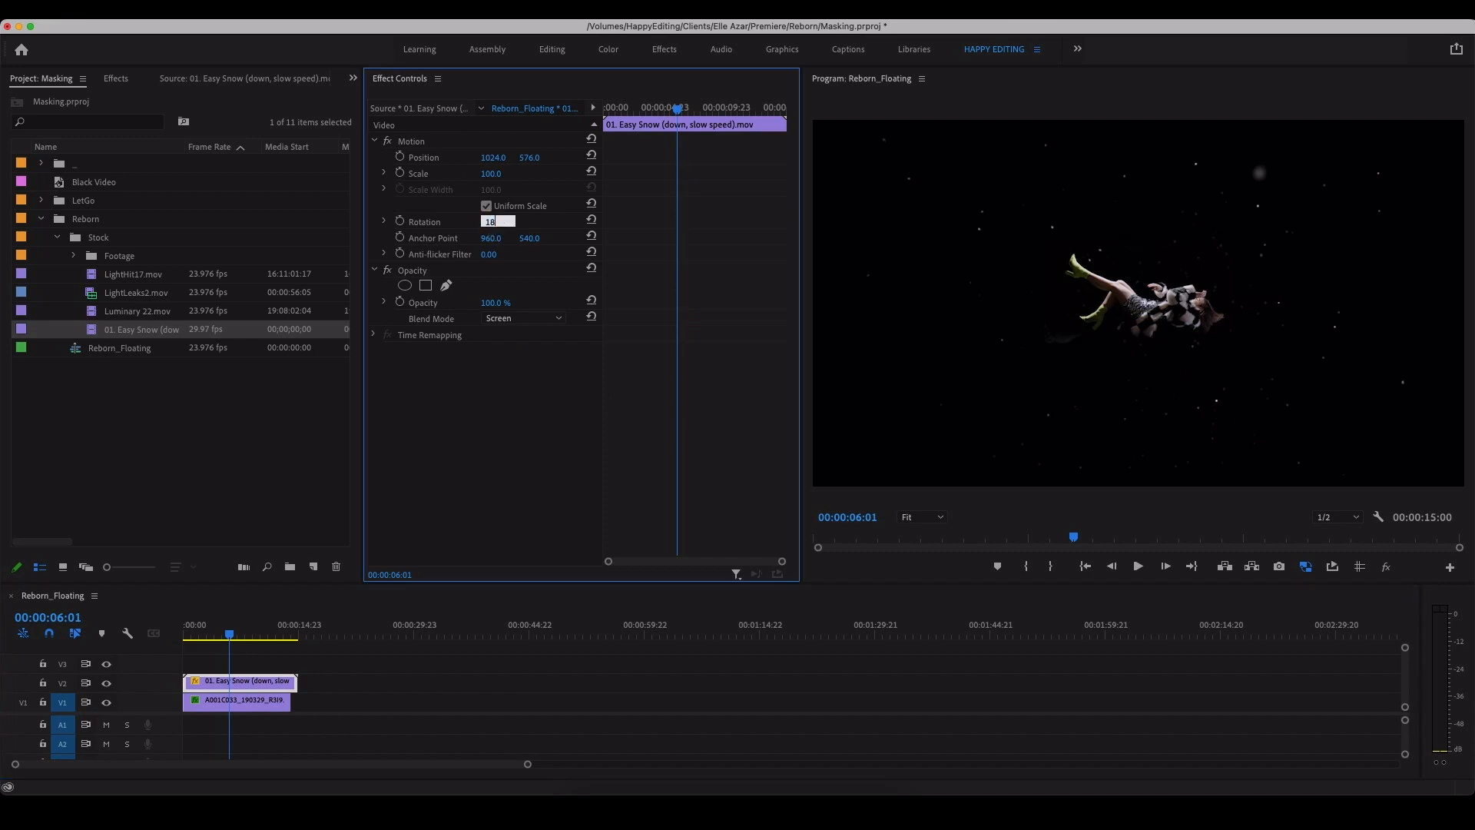
drag(229, 632, 192, 626)
key(space)
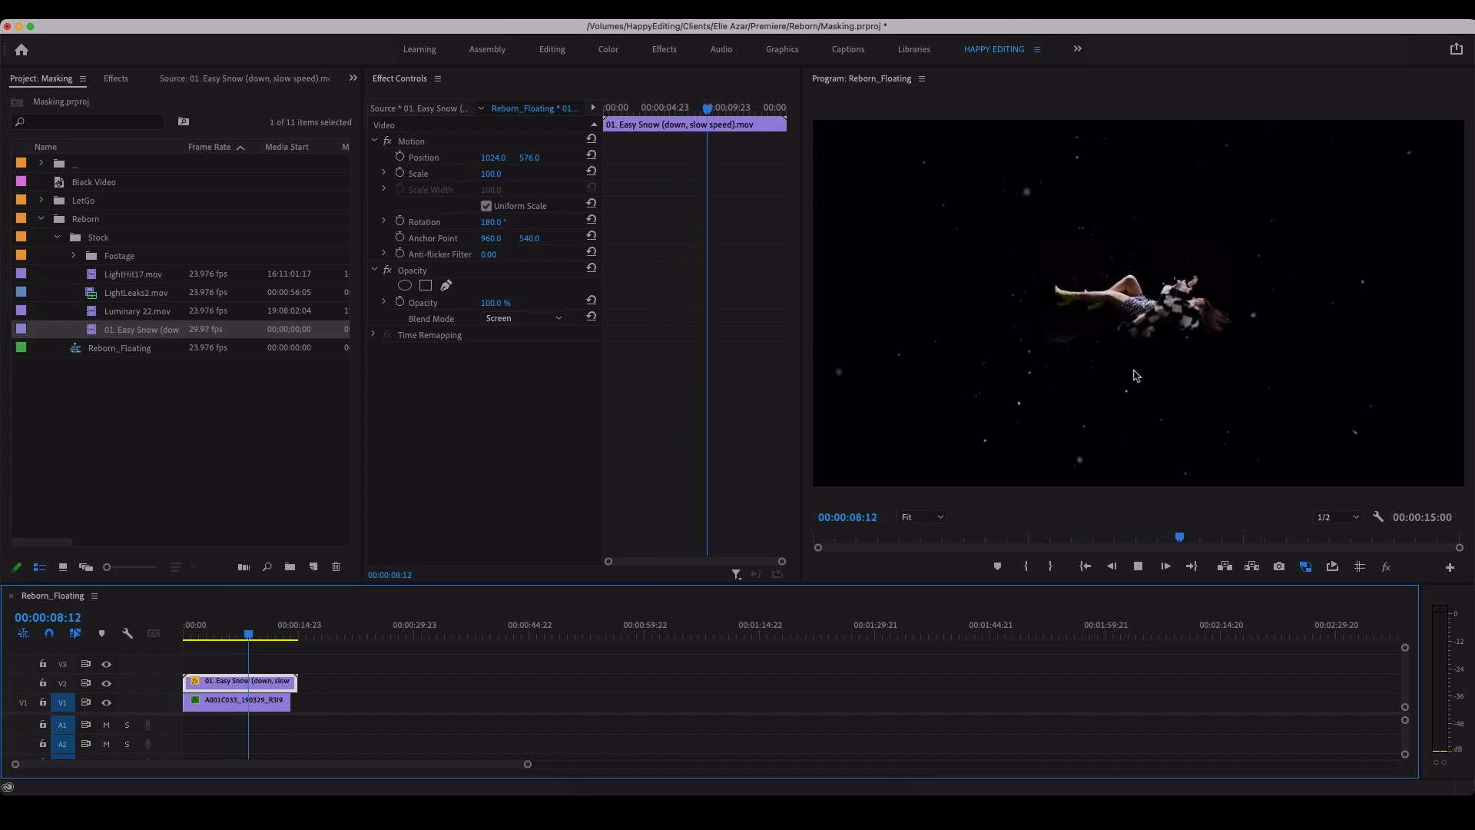
click(221, 633)
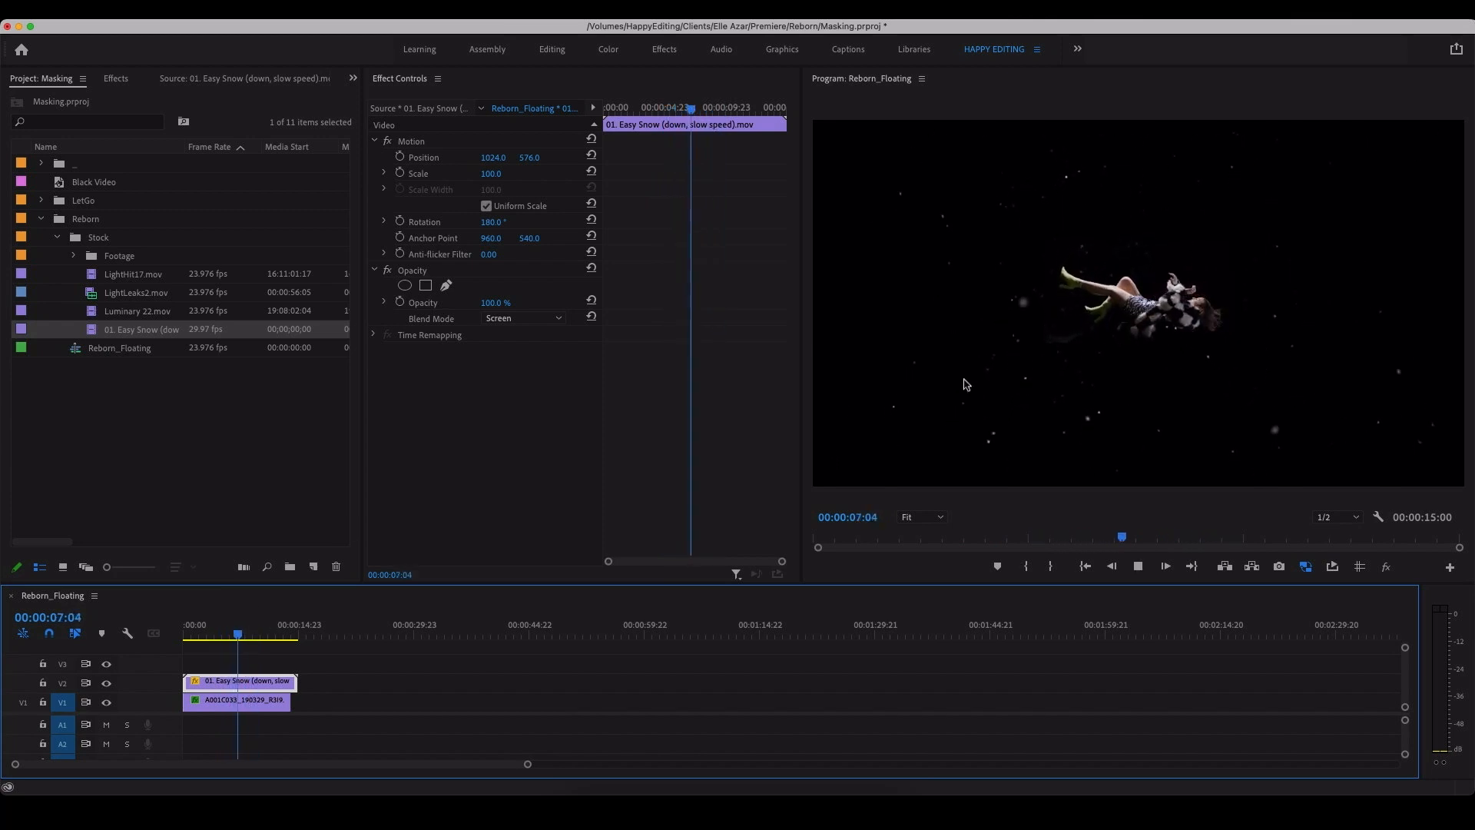
key(space)
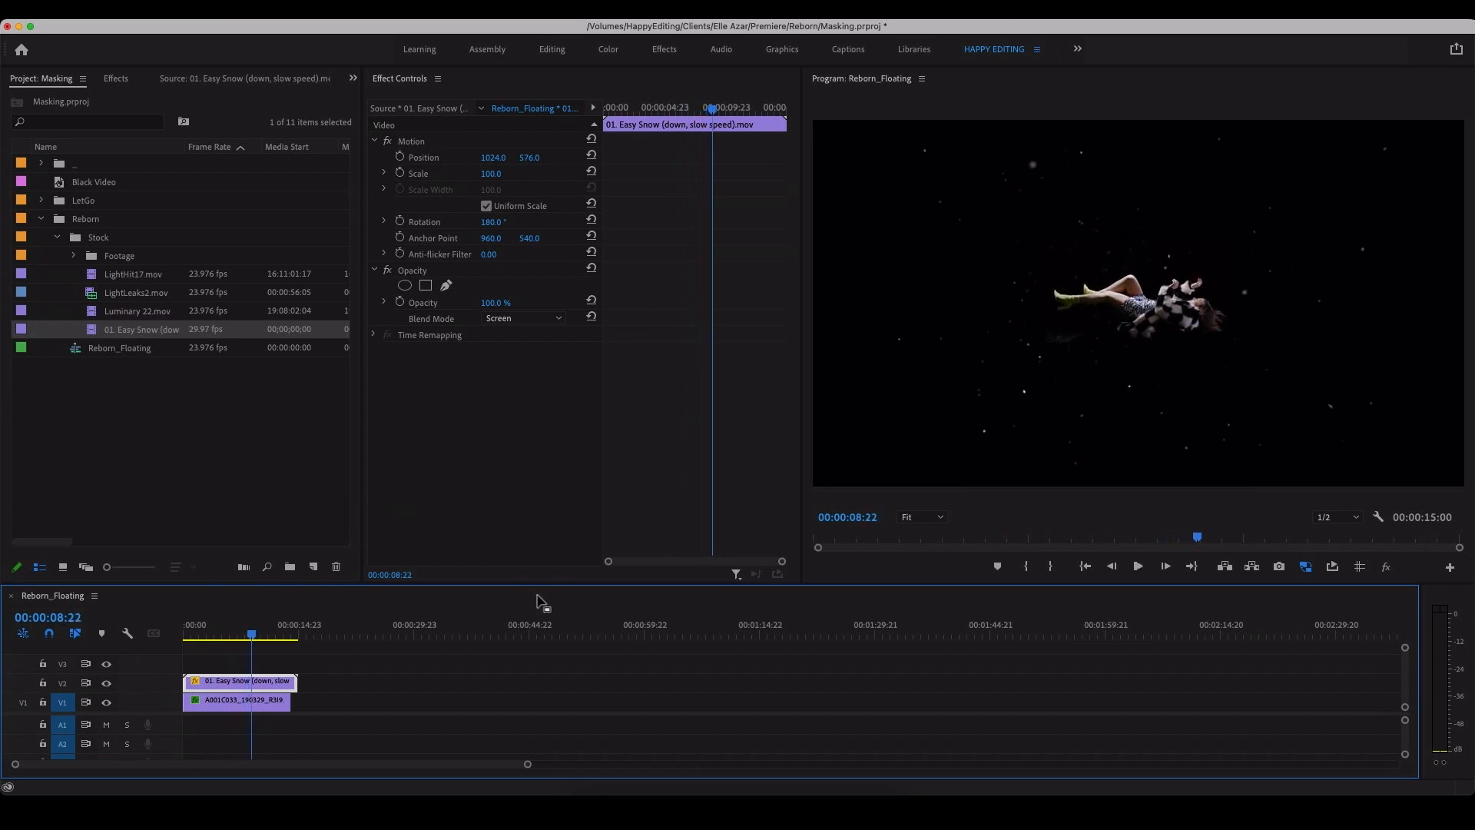
click(275, 657)
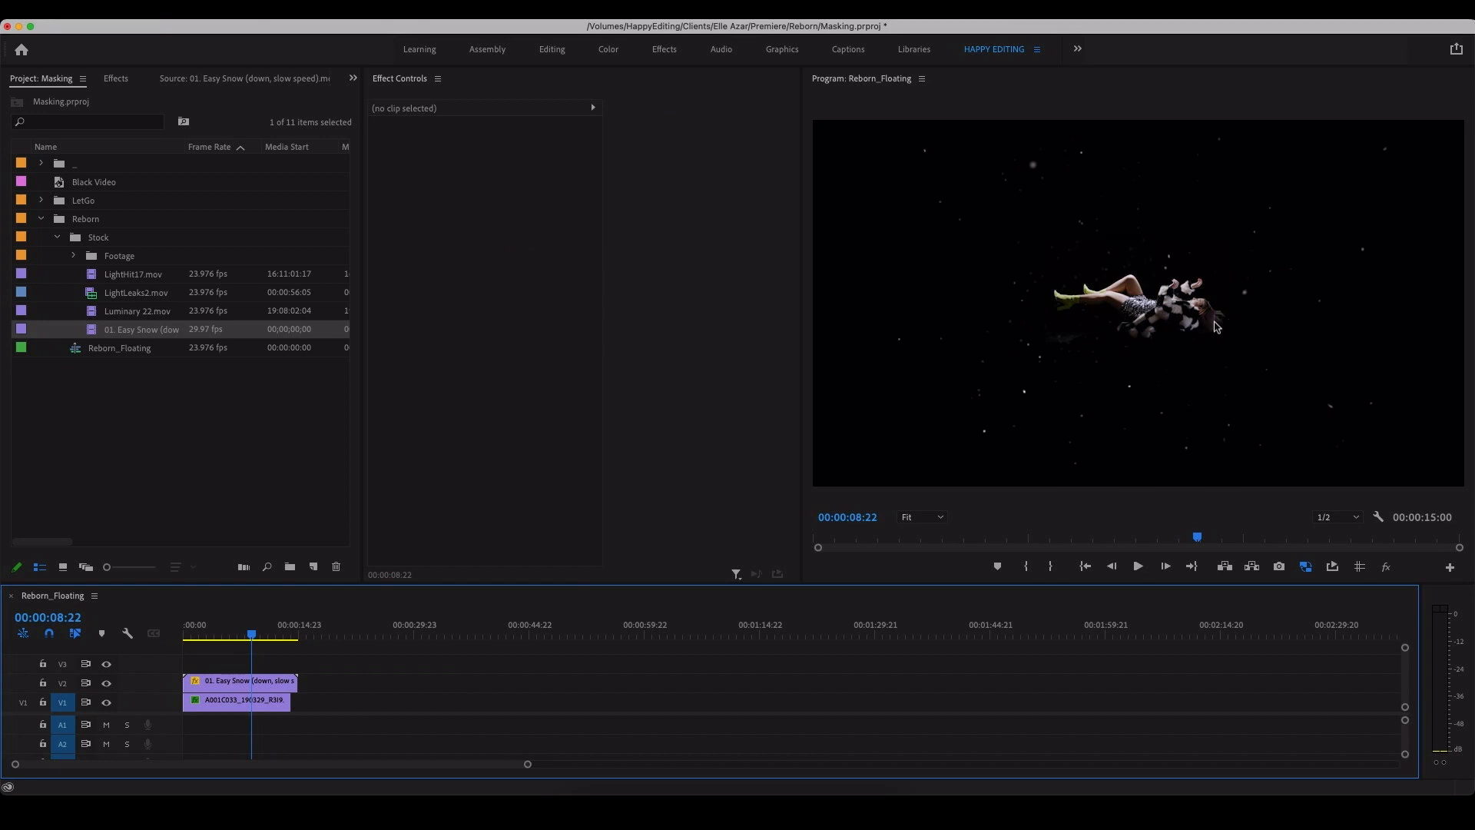
Step: Move the snow clip clear of the woman's clip on V2 and place a new Black Video clip directly above her in its spot
drag(194, 639, 227, 642)
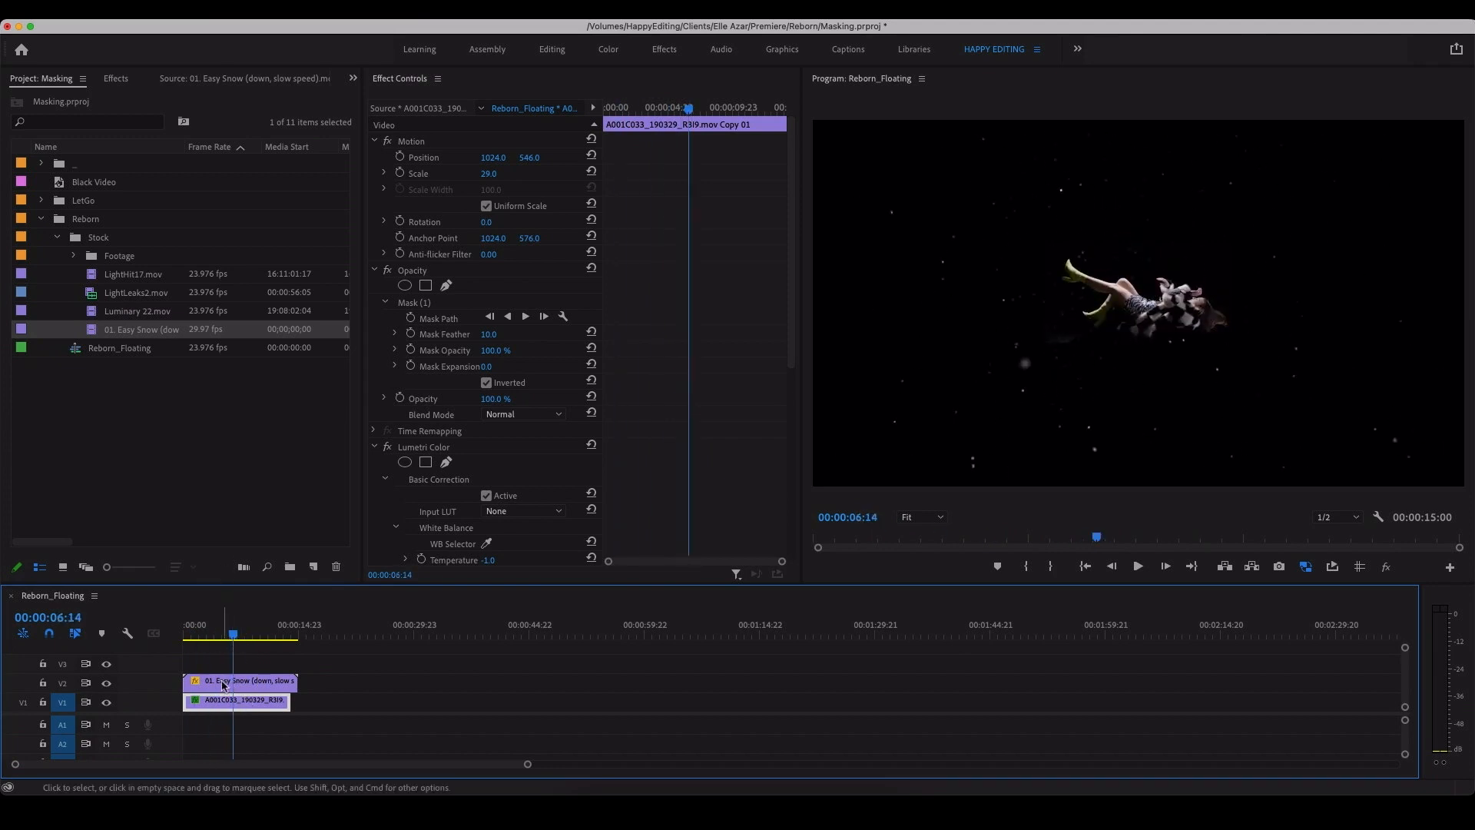
drag(223, 685, 373, 685)
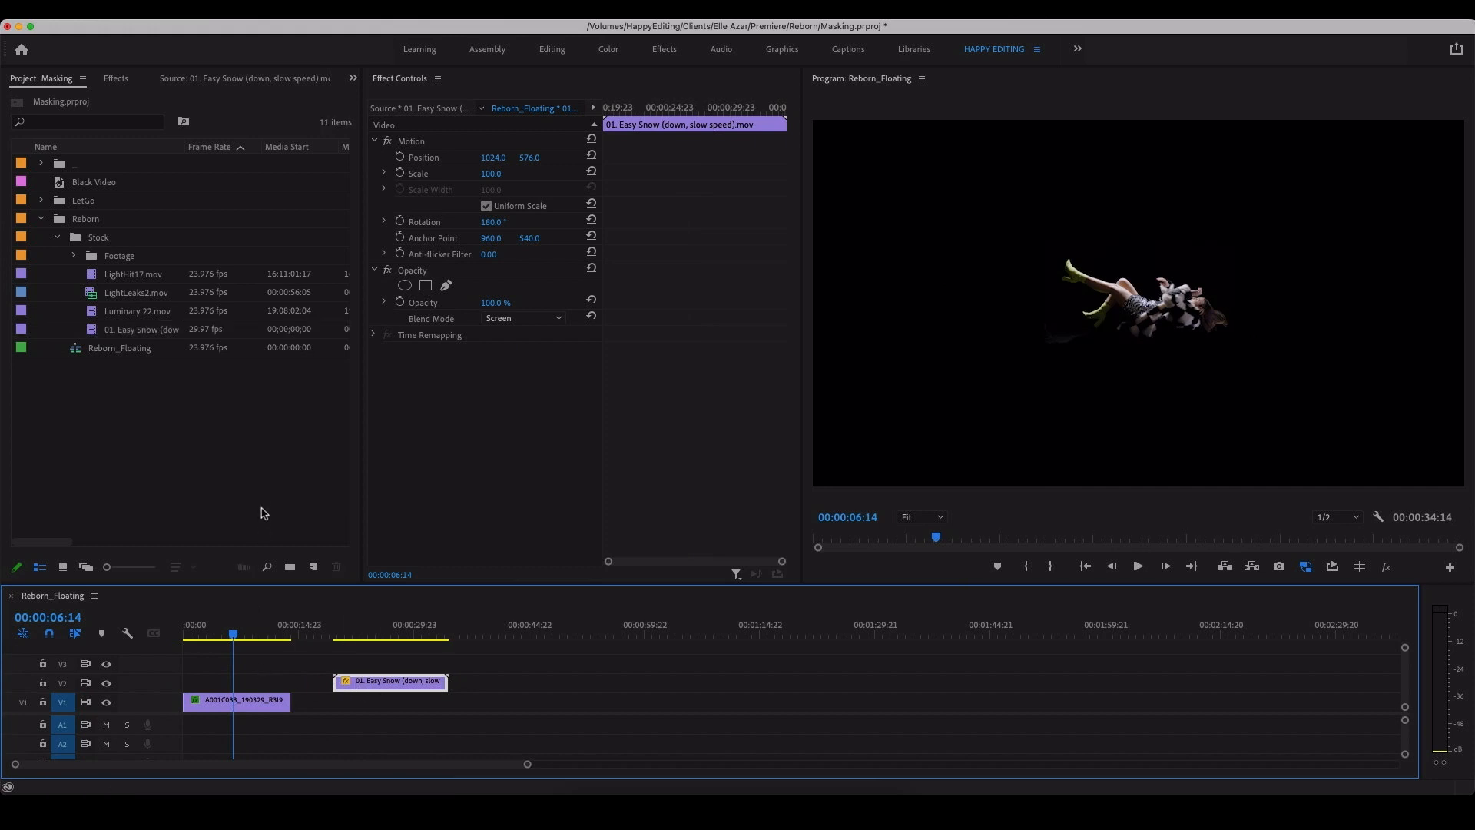
click(314, 567)
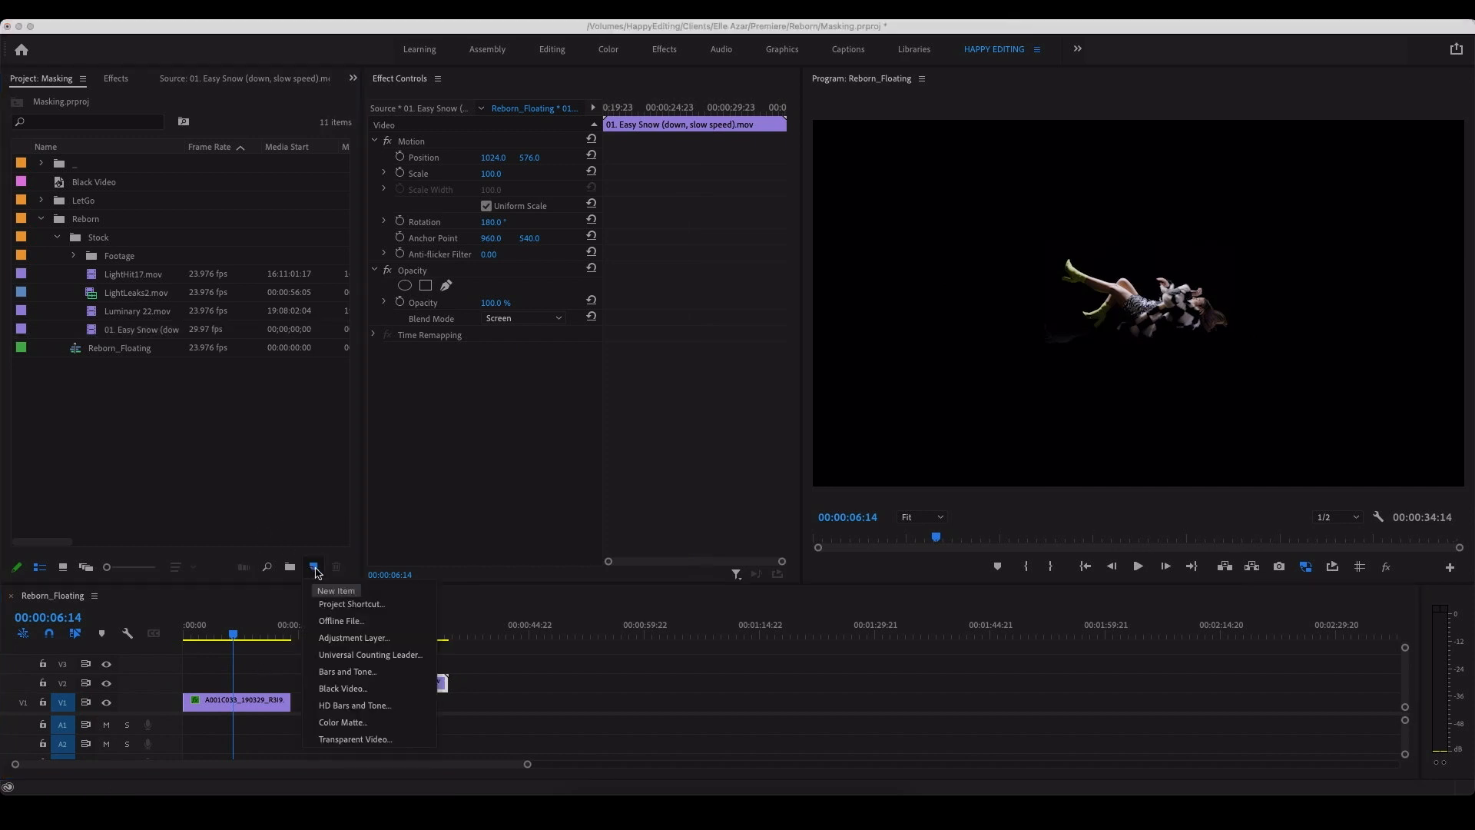
click(357, 688)
click(824, 470)
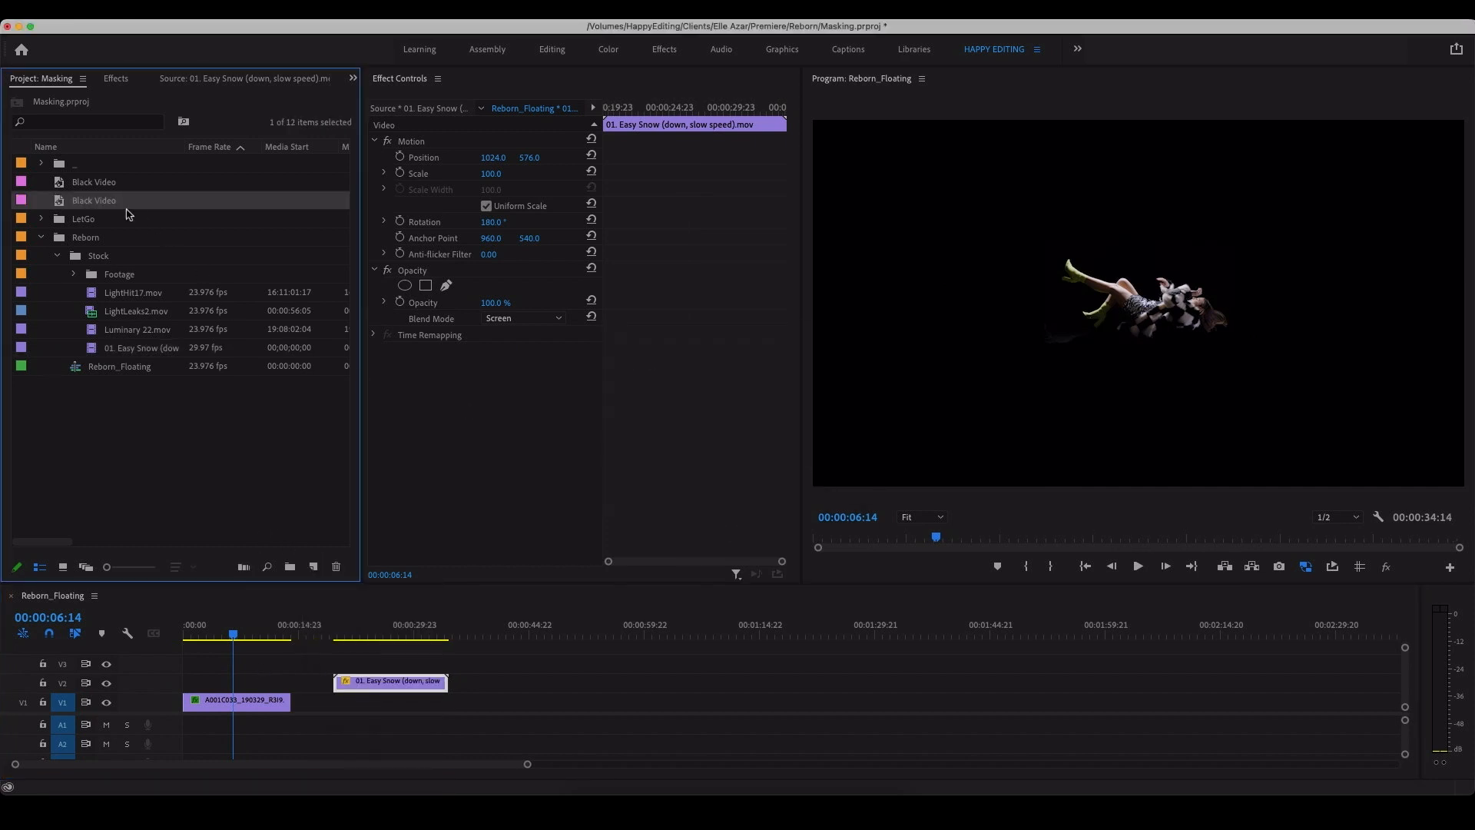
drag(63, 204, 292, 688)
click(238, 681)
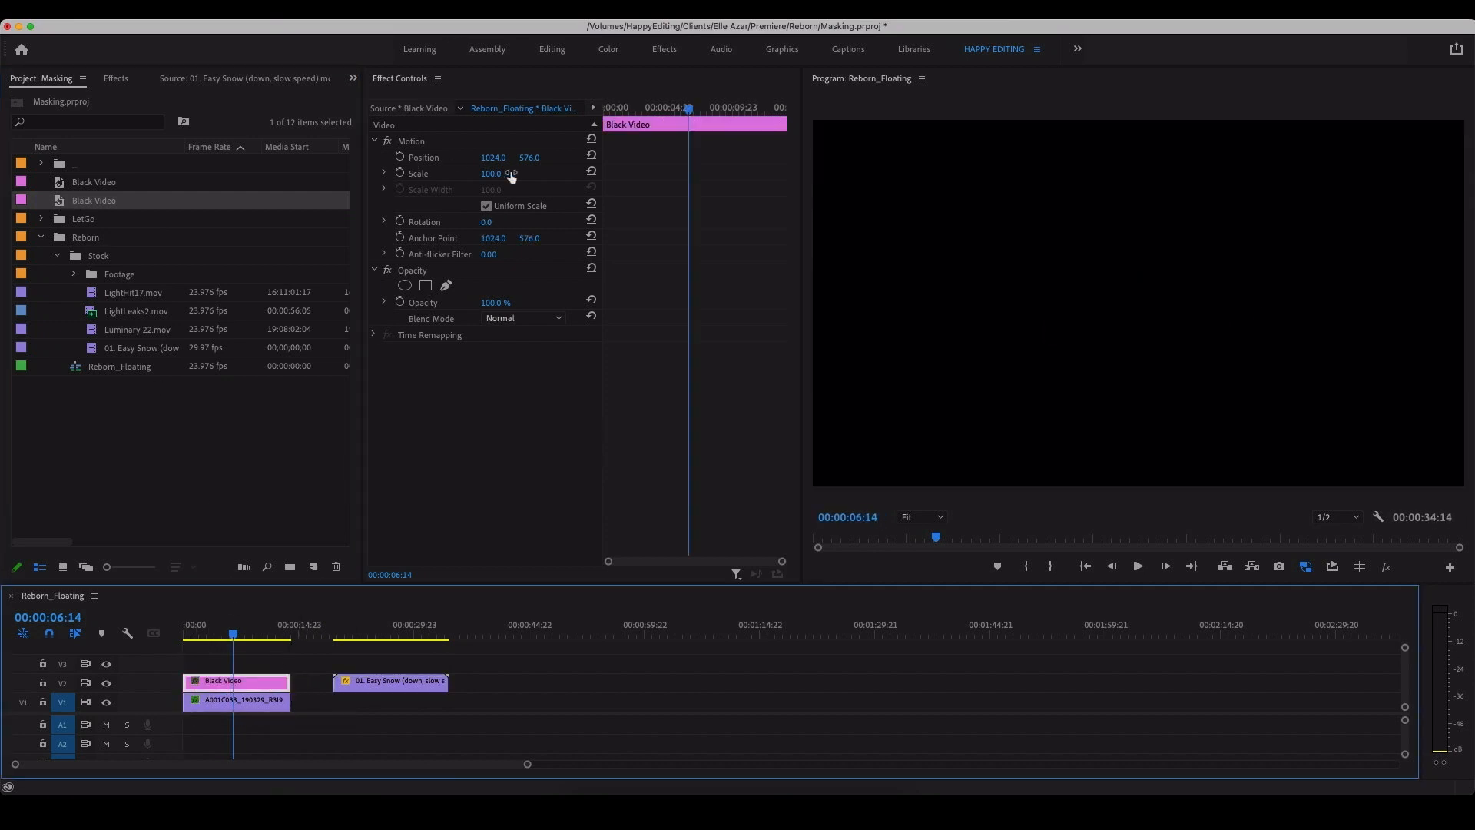
Step: Scale the Black Video to 33, position it at 1427.3, 660.5 beside the woman's head, and rotate it to -41°
drag(494, 180, 442, 180)
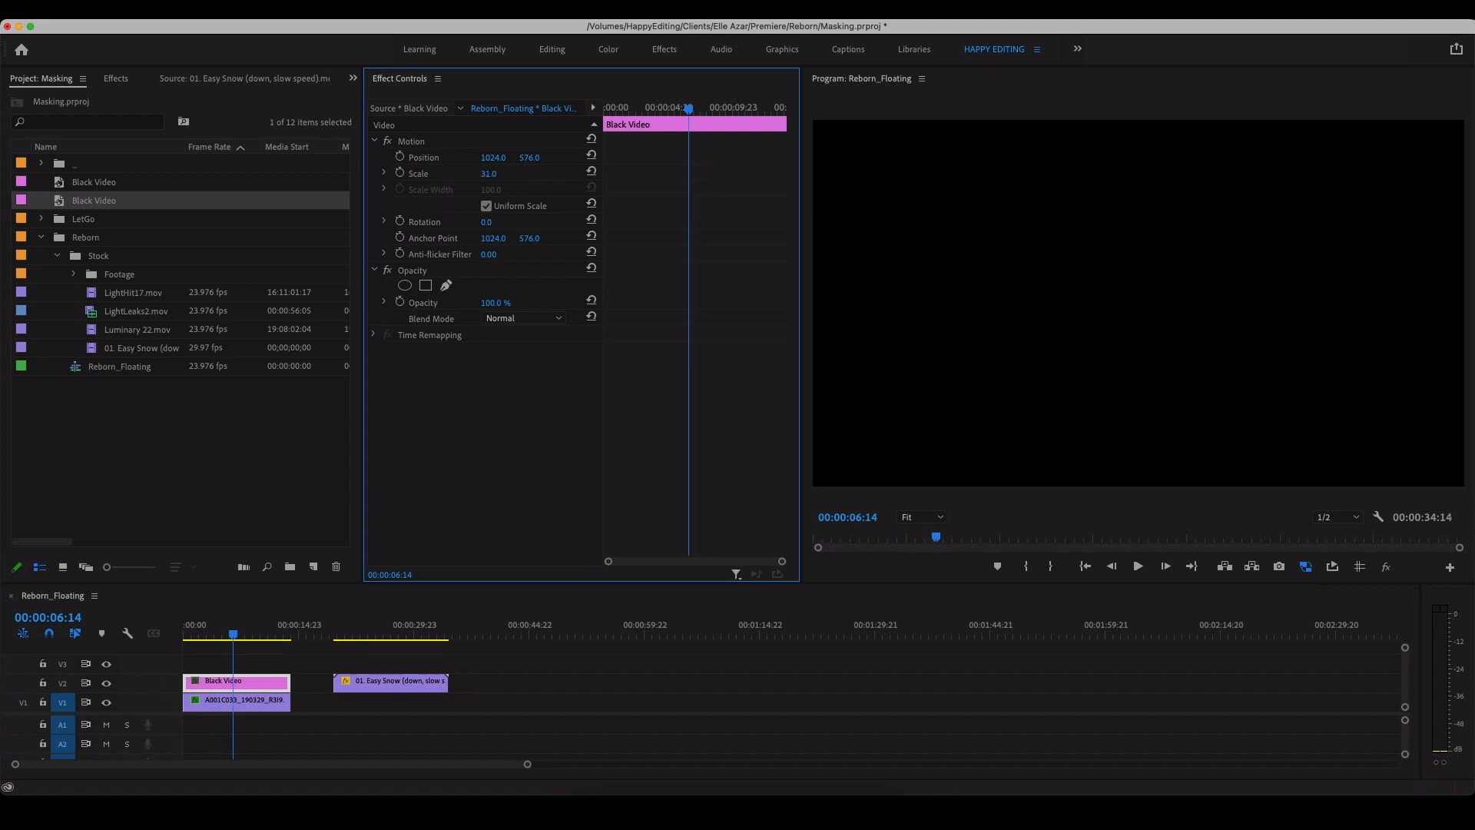
click(425, 142)
drag(1086, 322, 1149, 349)
drag(497, 222, 434, 222)
click(498, 220)
click(563, 212)
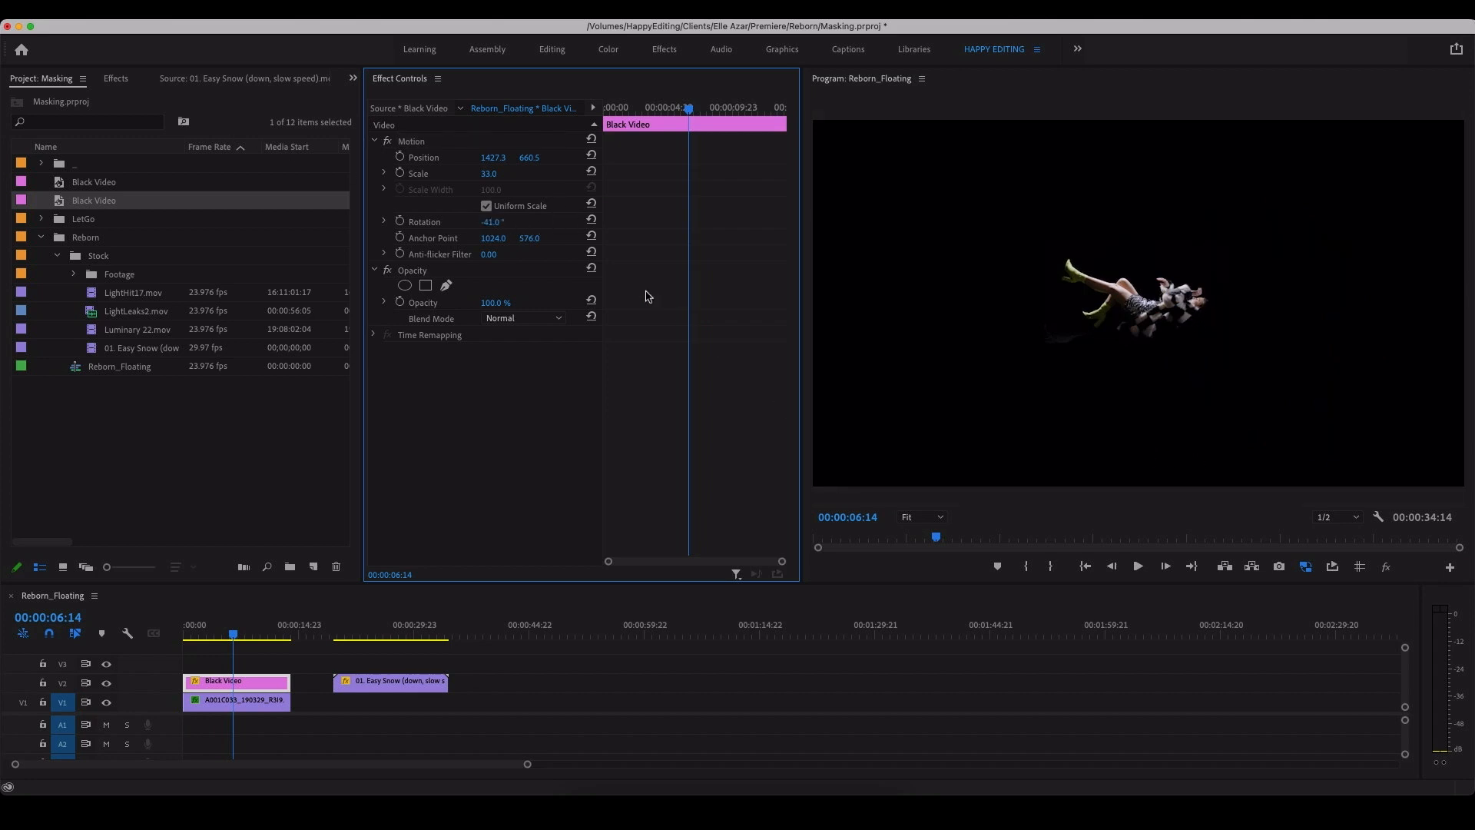
Step: Apply the Fast Blur effect to the Black Video clip and set its blurriness to 554
click(432, 143)
click(113, 79)
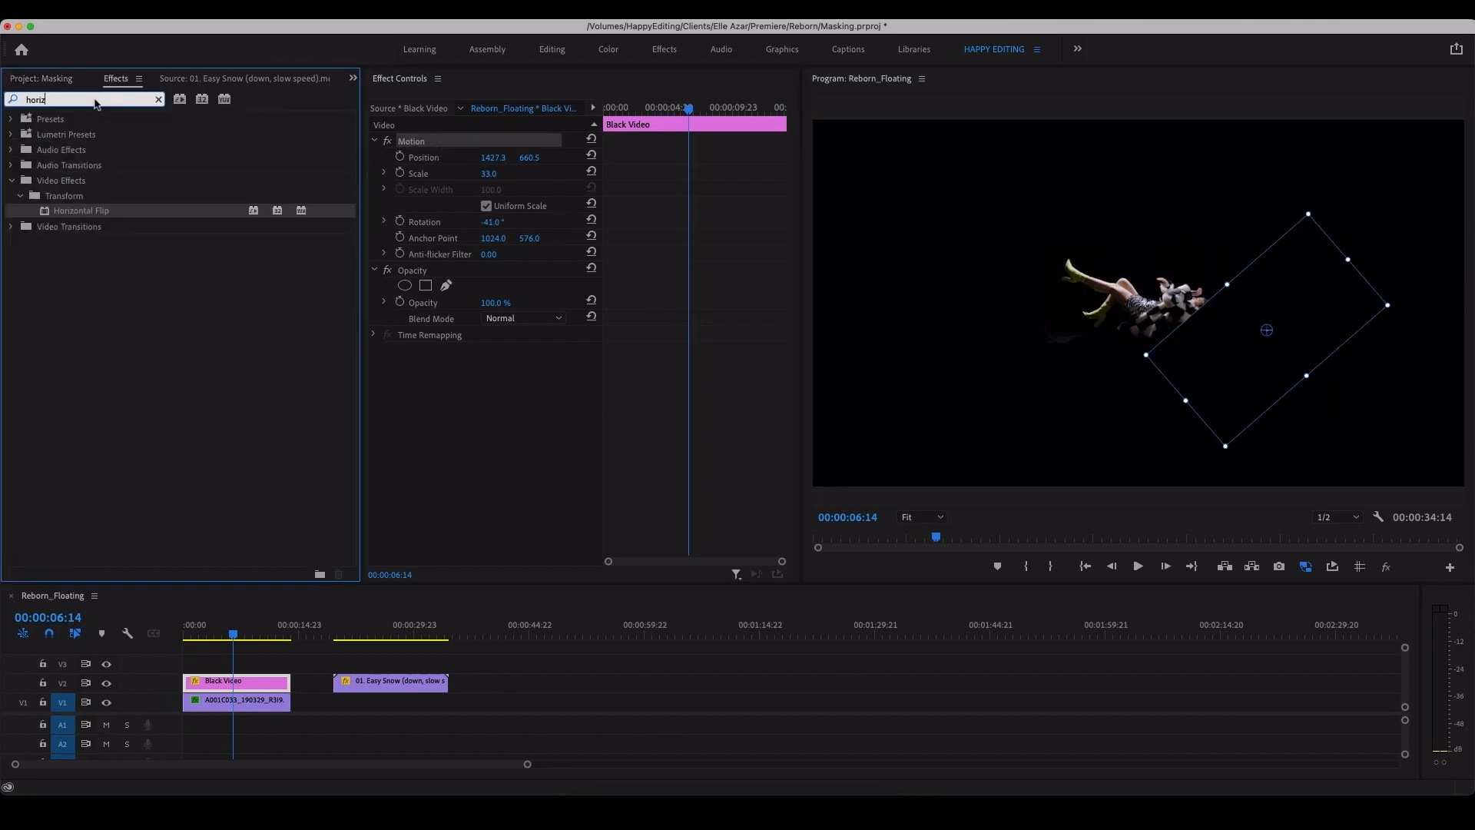
text(fast)
drag(76, 217, 231, 686)
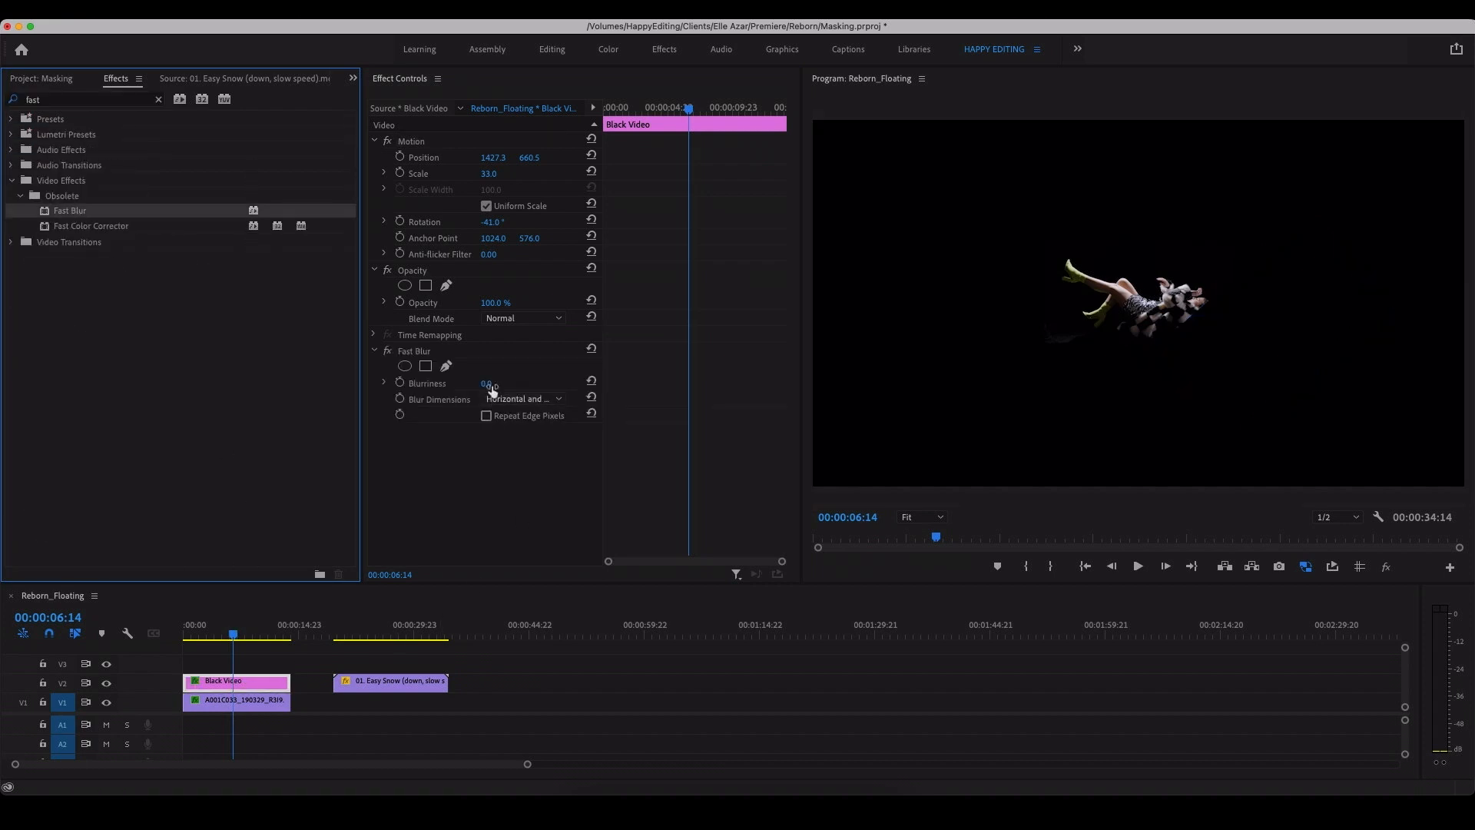
drag(489, 385, 533, 384)
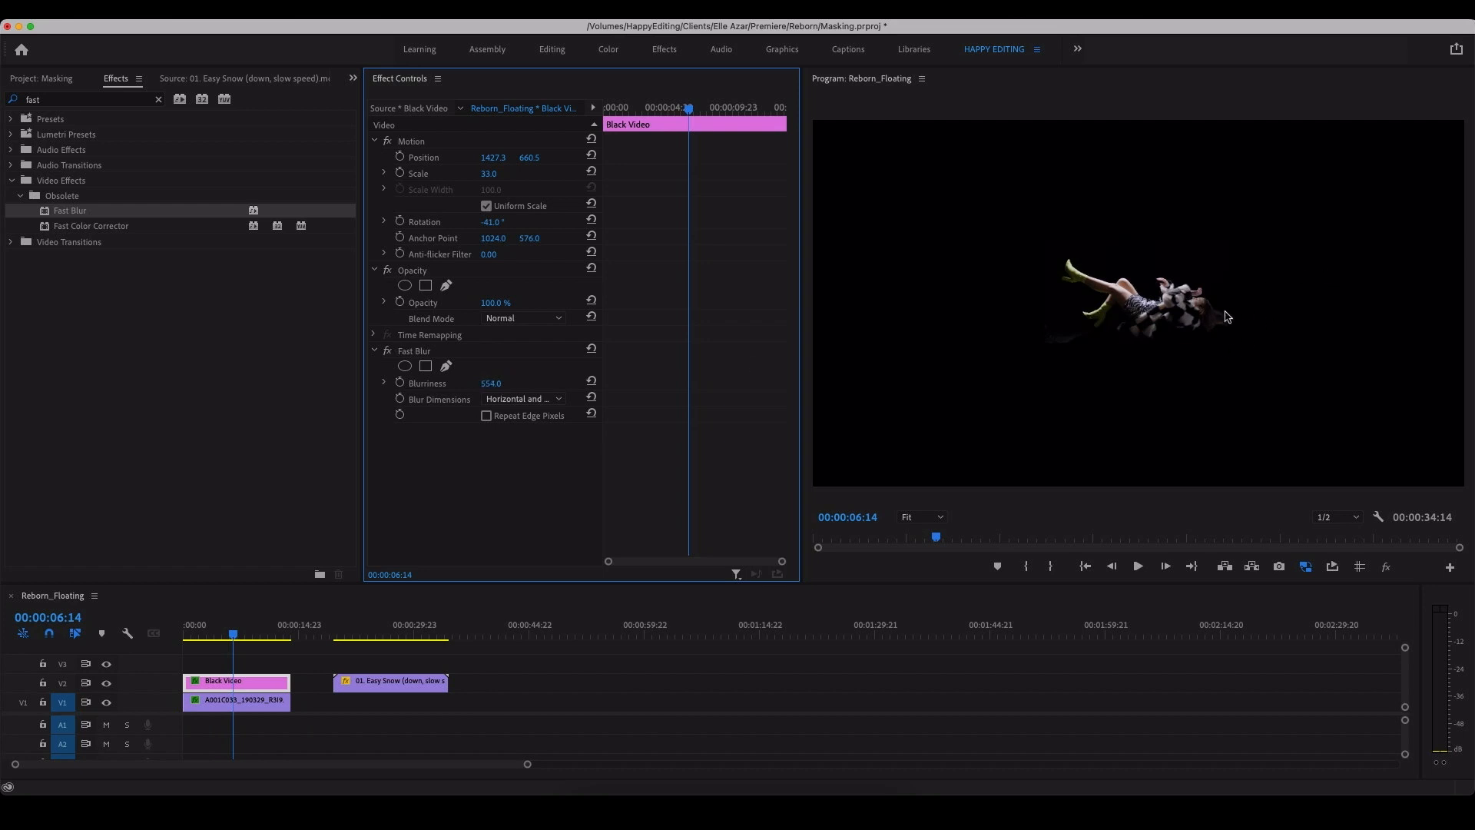
Step: Examine the woman's hair at 100% preview size, switching the Black Video clip off and on to compare the softened edge
click(921, 517)
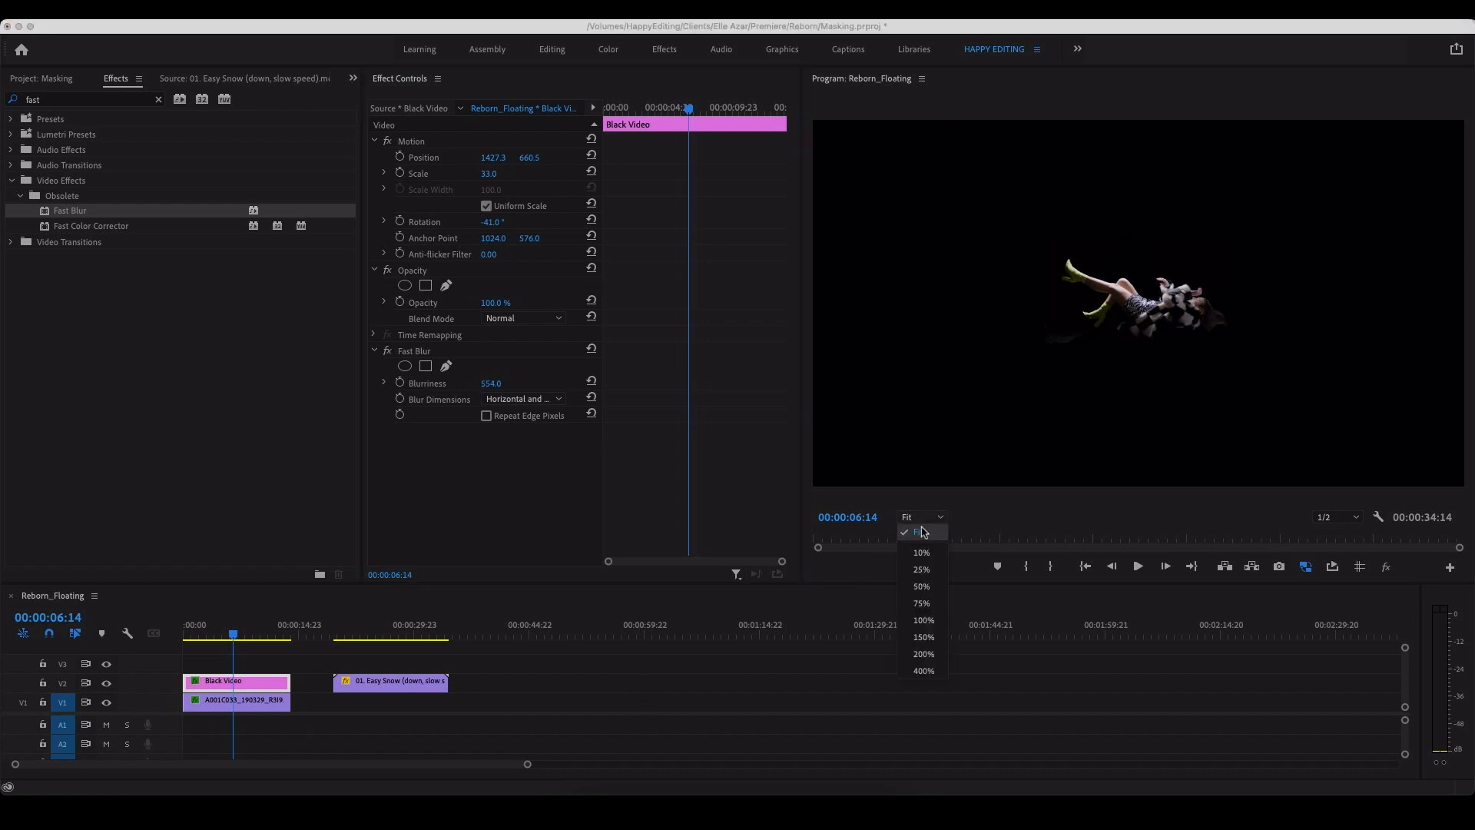
click(924, 621)
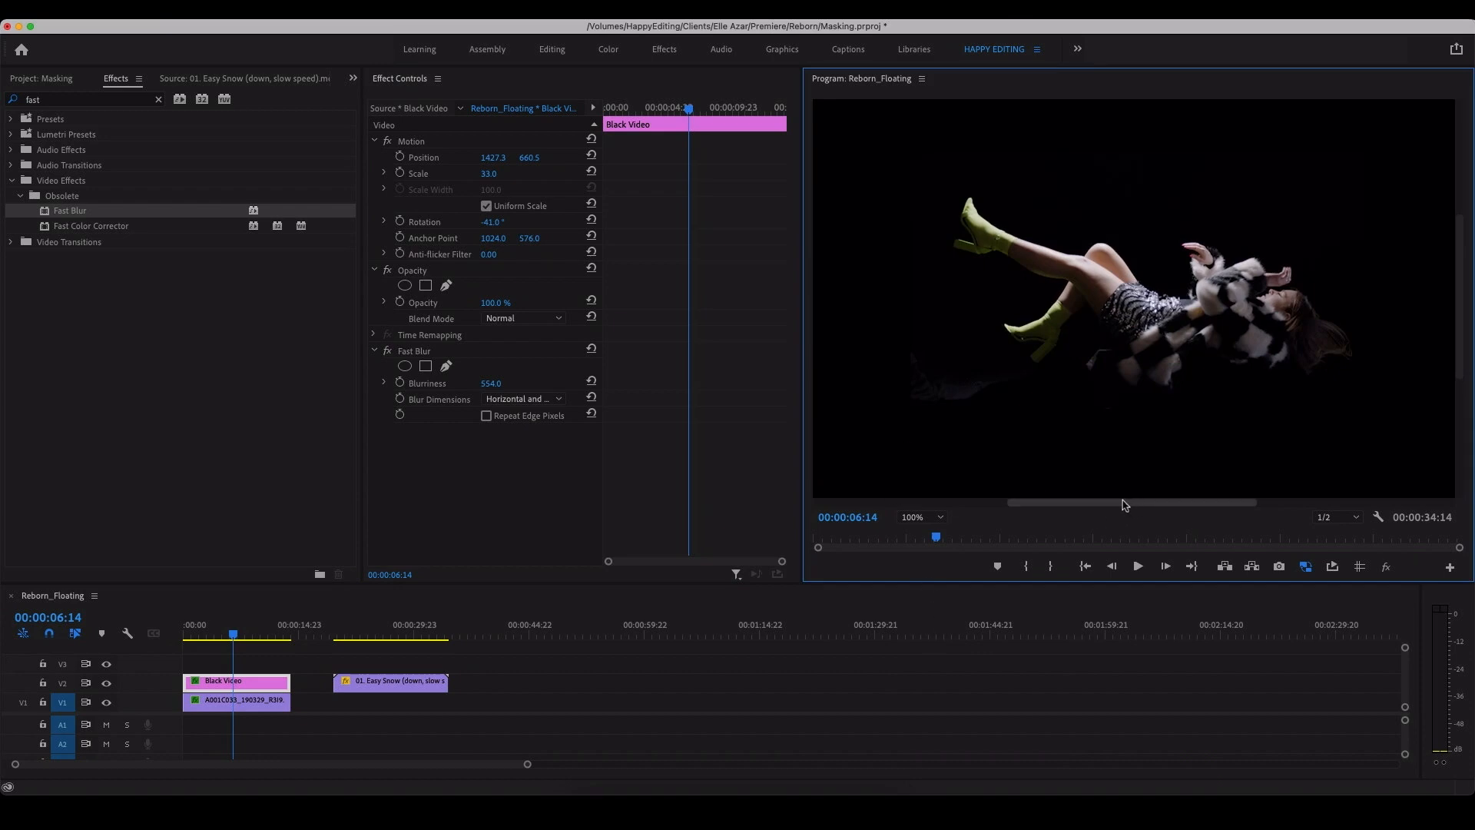
drag(1119, 505, 1218, 507)
click(267, 683)
key(shift+super+e)
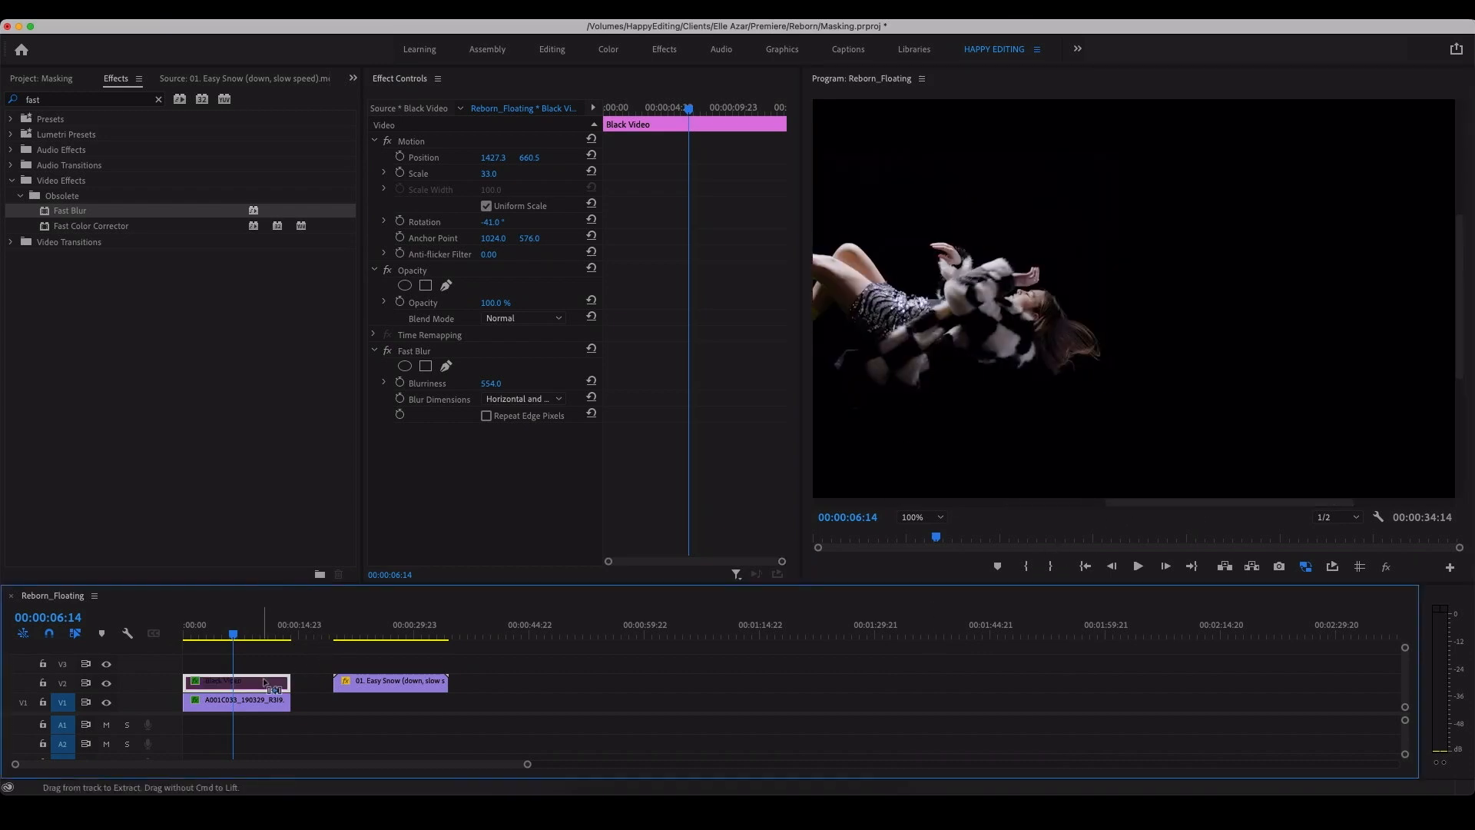
key(shift+super+e)
key(shift+super+e)
key(shift+super+e)
key(shift+super+e)
key(shift+super+e)
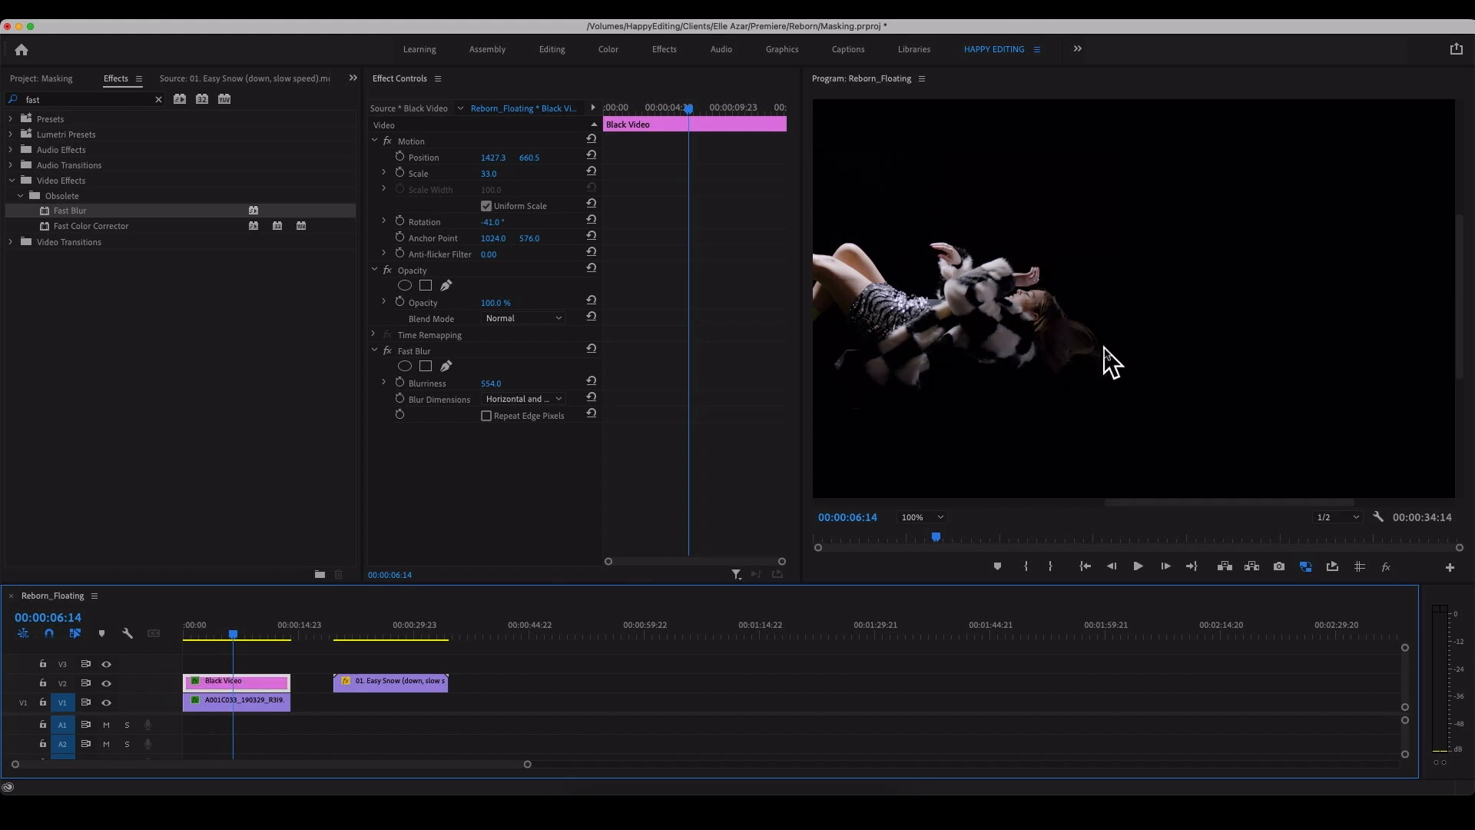
Step: Reposition the Black Video to 1438.3, 664.5 and lower its blurriness to 195, checking the edge in the fitted preview
drag(1123, 502, 1070, 503)
click(411, 352)
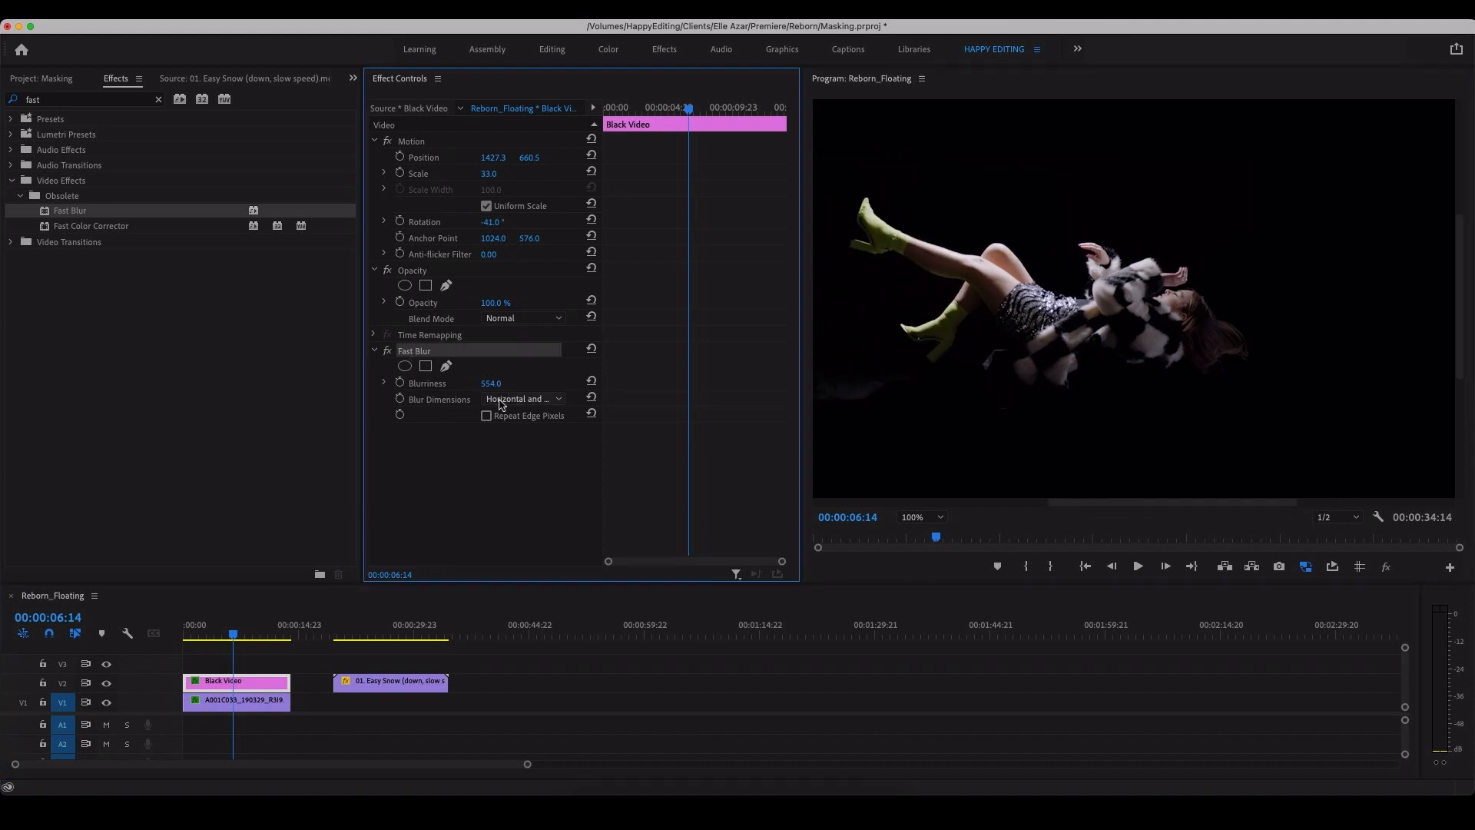
drag(491, 384, 461, 384)
click(412, 143)
mouse_move(1247, 367)
mouse_down()
mouse_move(1260, 377)
mouse_move(1257, 355)
mouse_up()
drag(491, 383, 453, 383)
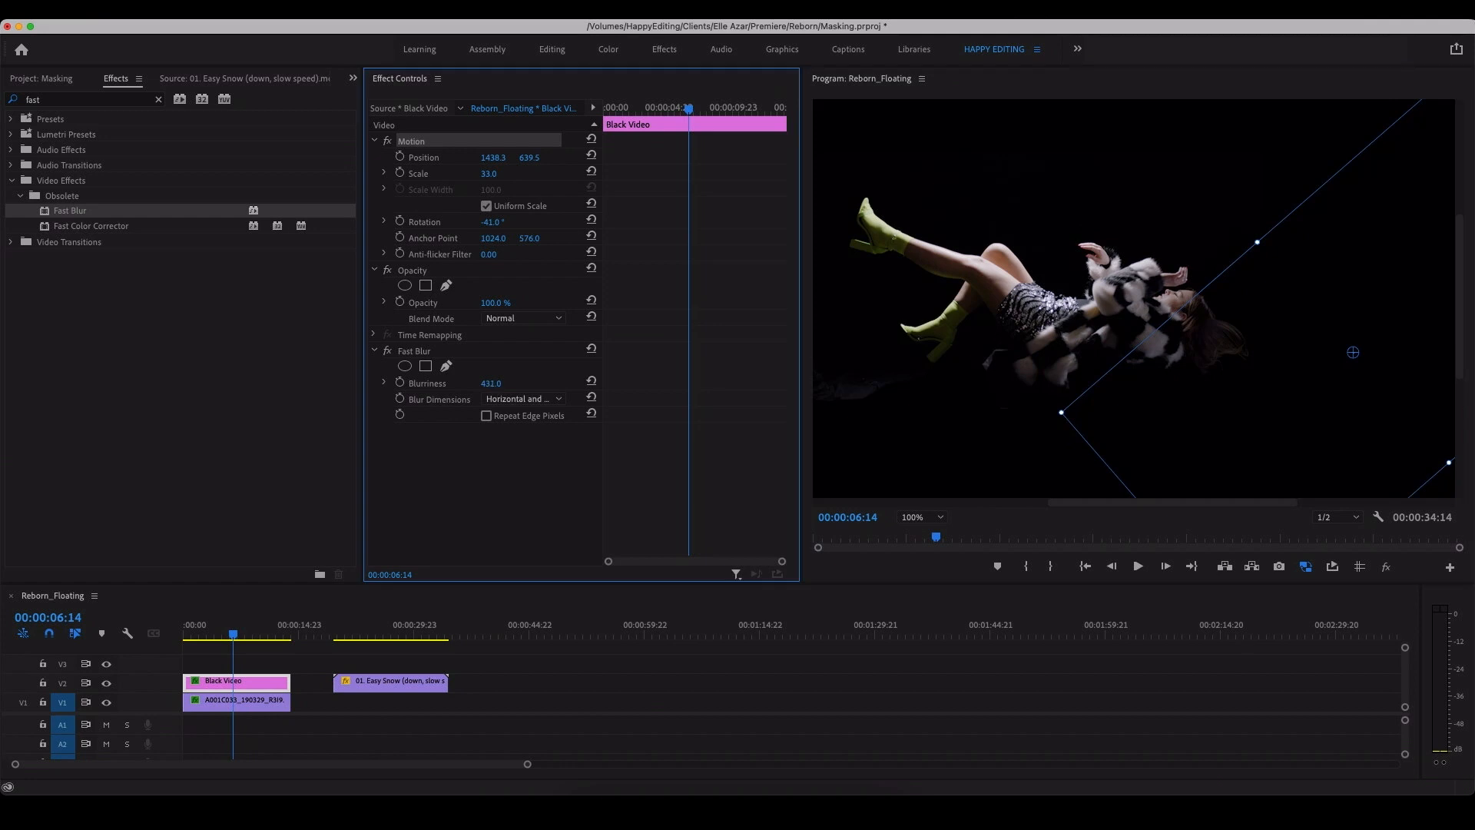
click(397, 699)
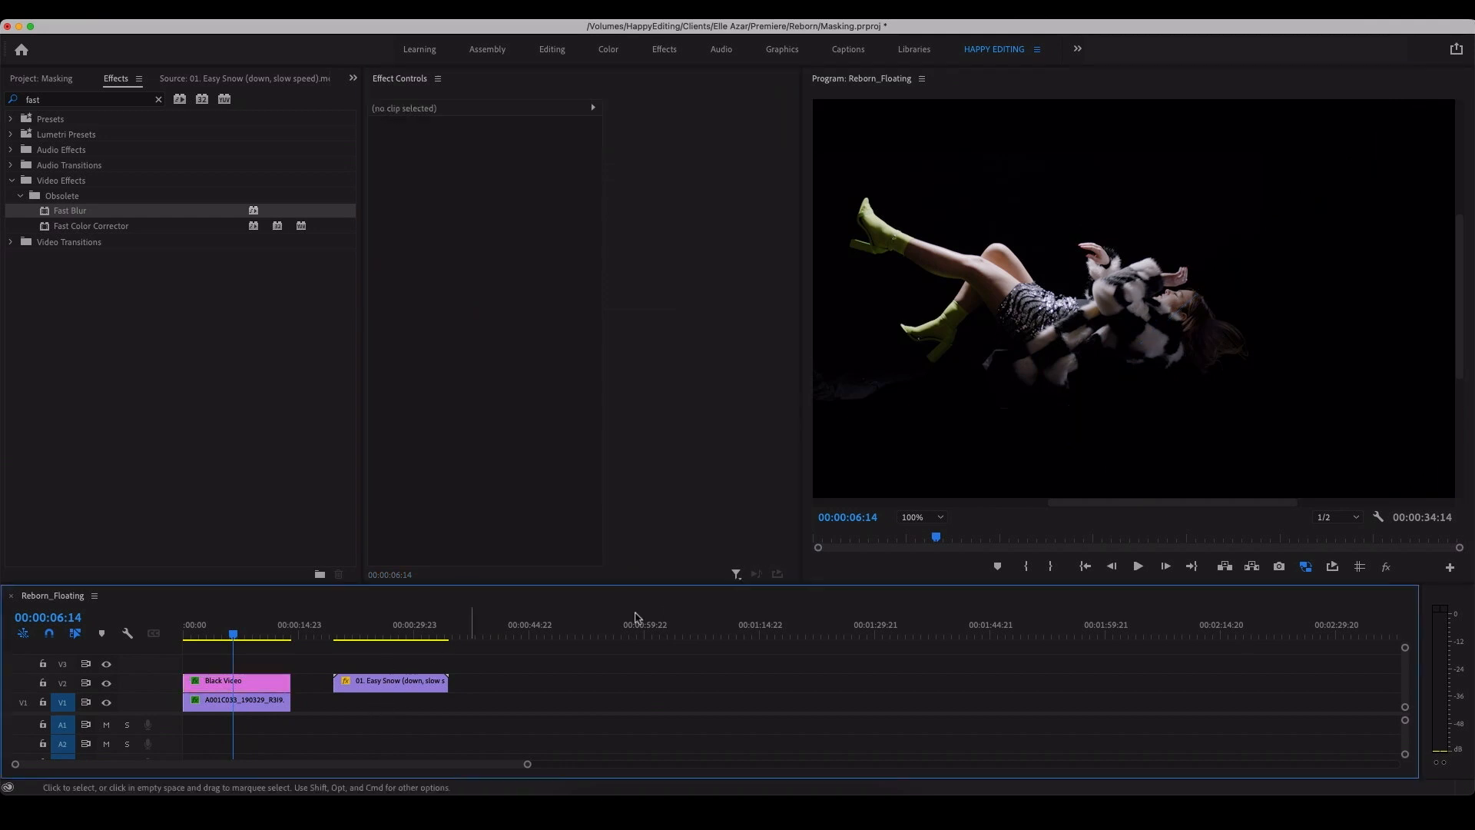
click(918, 517)
click(914, 536)
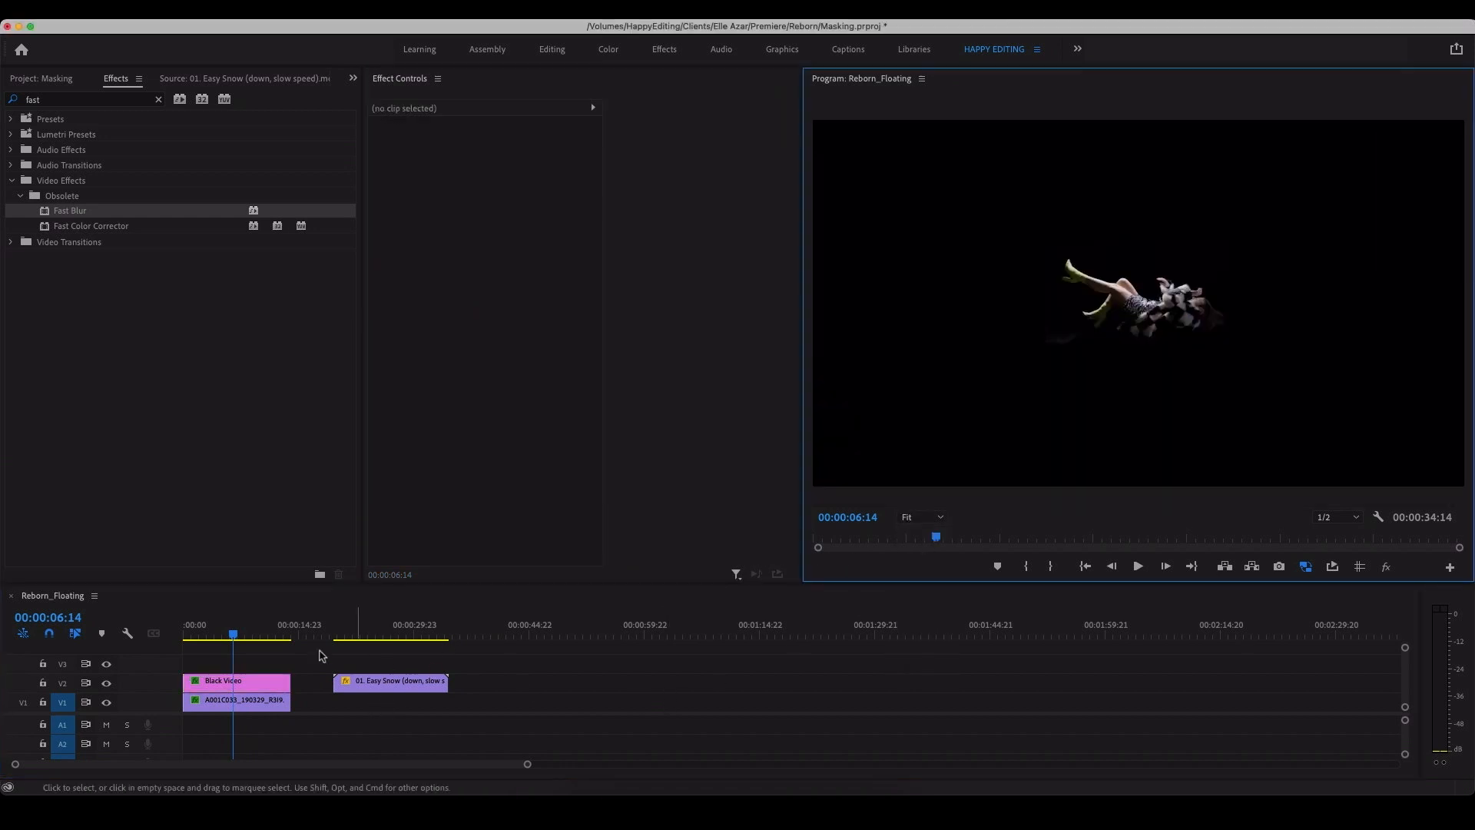
drag(255, 630, 172, 634)
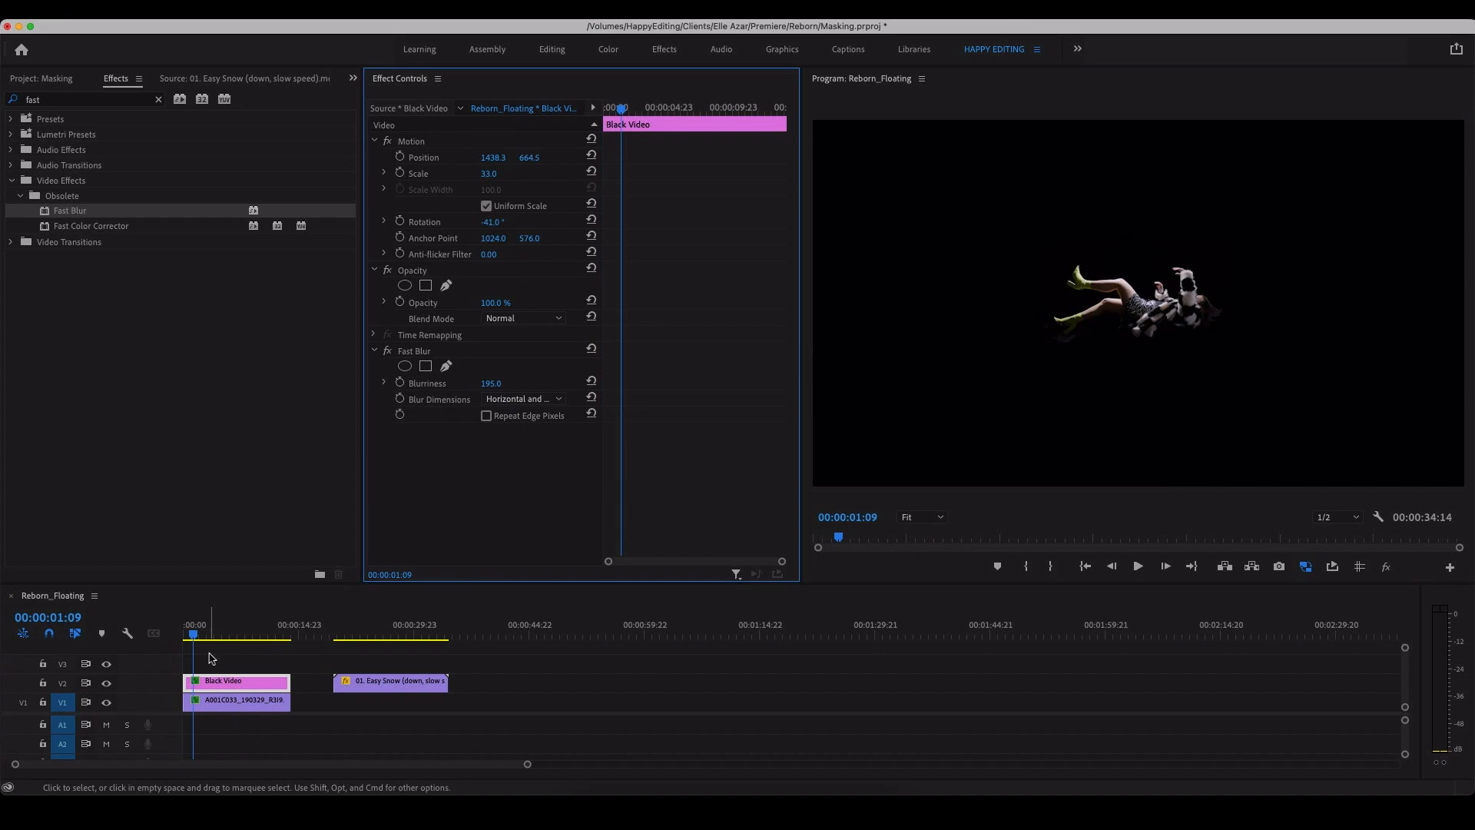
Step: Nest the Black Video and the woman's clip together with the default name and scrub through the nested sequence
drag(209, 655, 247, 698)
key(shift+n)
key(Return)
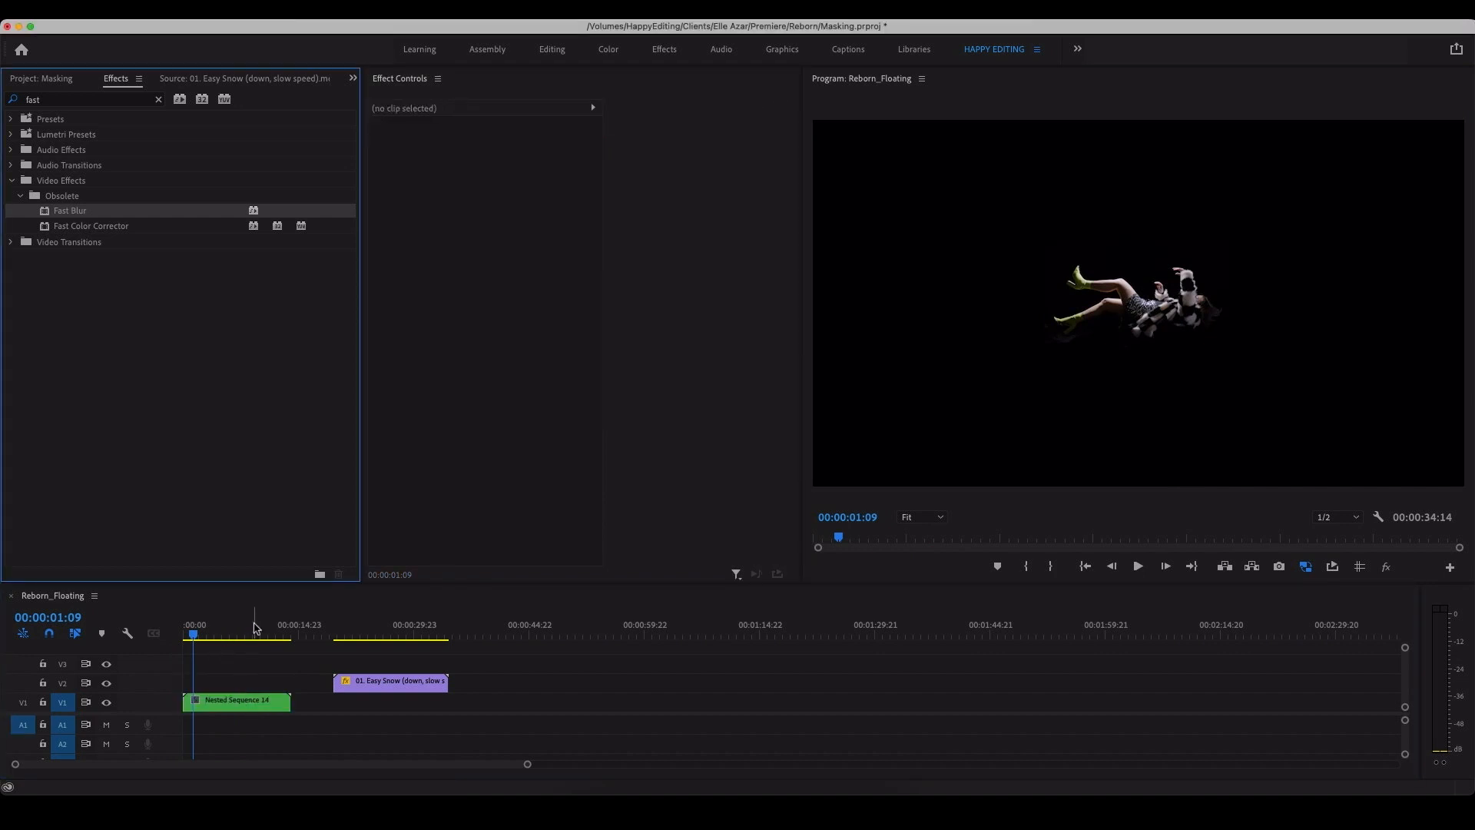
mouse_move(257, 629)
mouse_down()
mouse_move(181, 644)
mouse_move(232, 642)
mouse_up()
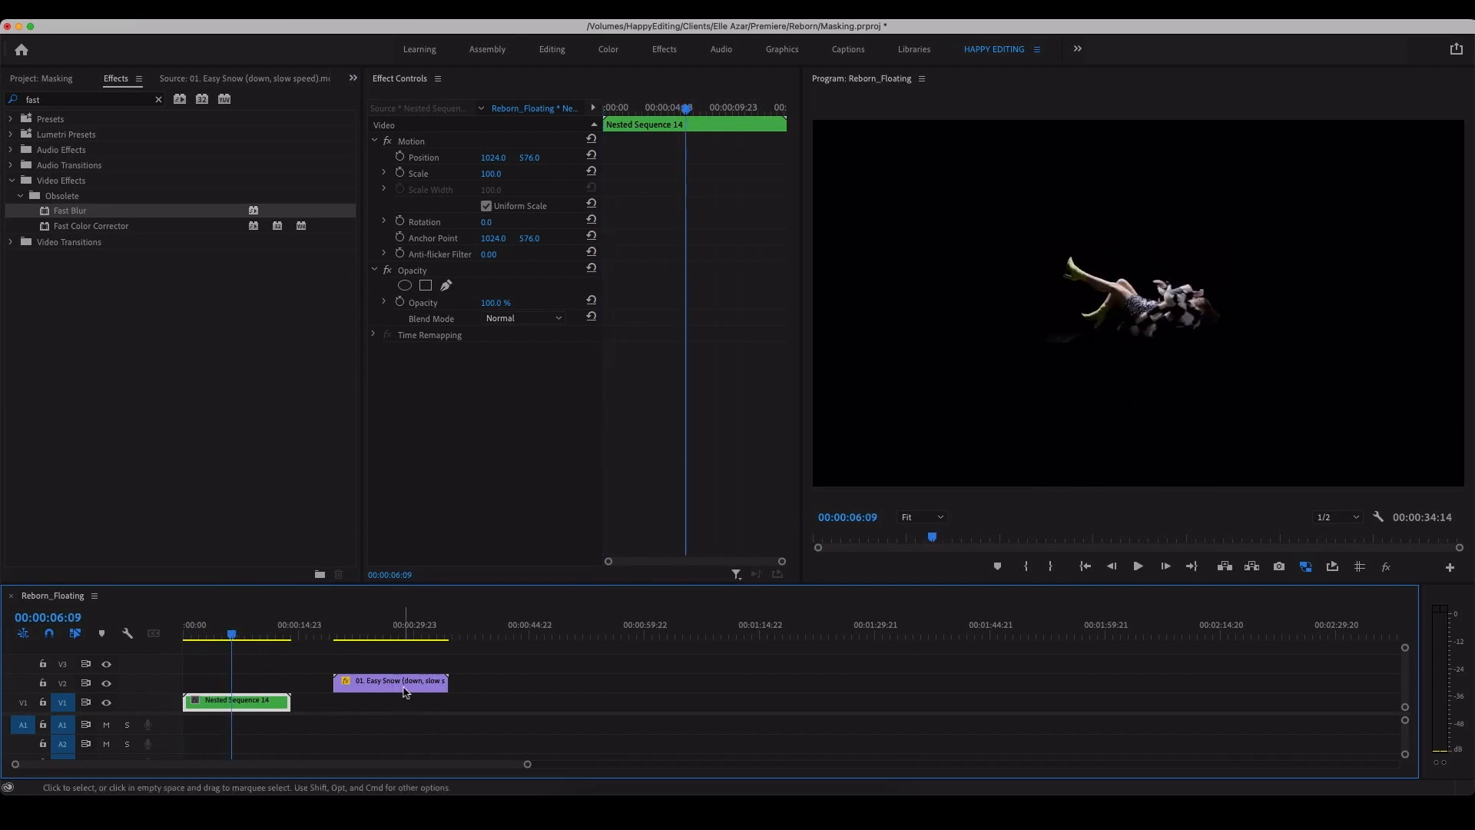
Step: Move the snow clip back to the sequence start on V2 above the nested sequence and play the composite
drag(399, 695, 249, 692)
click(250, 626)
drag(250, 624, 198, 629)
key(space)
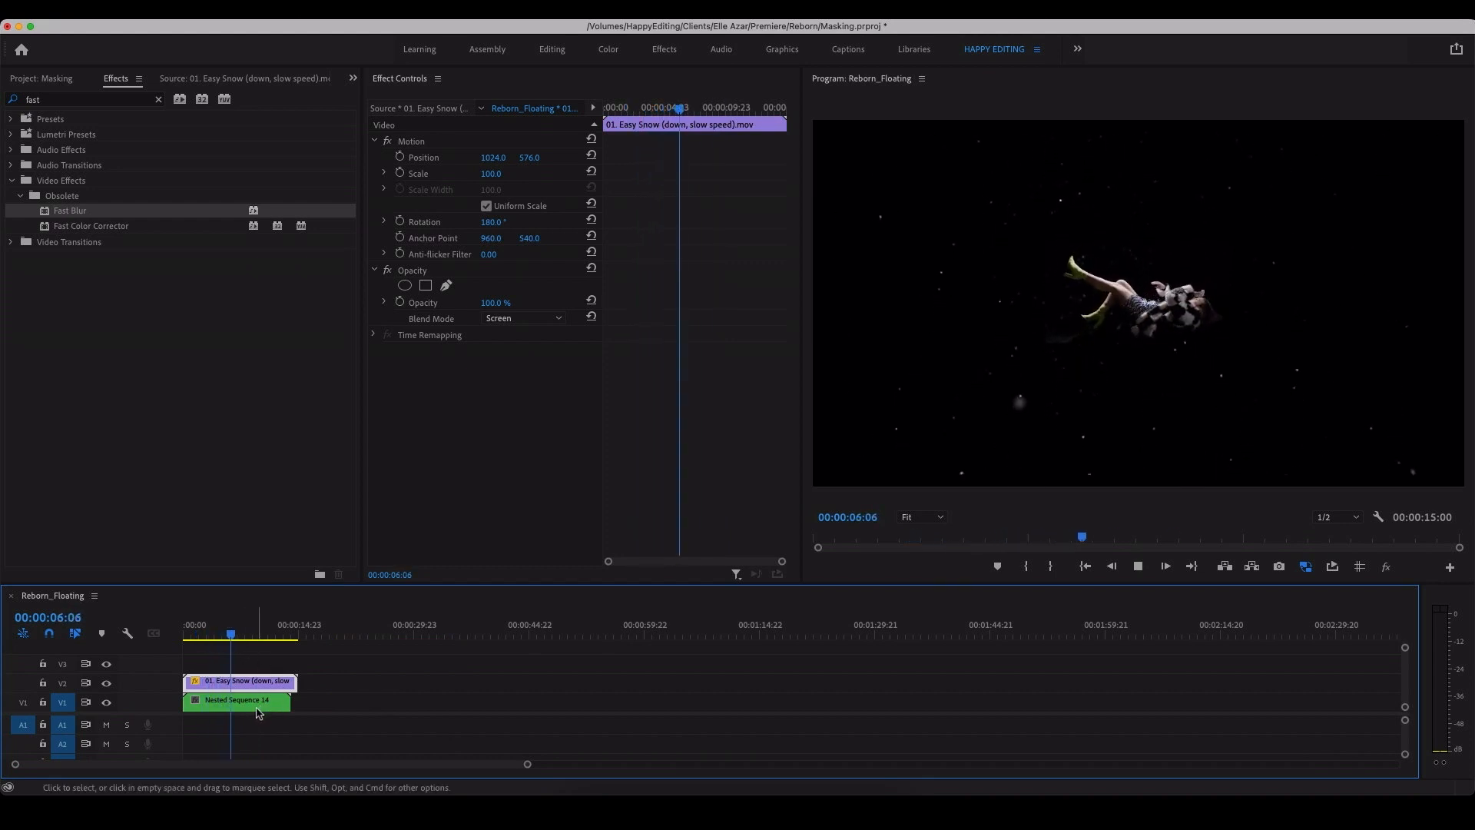
key(space)
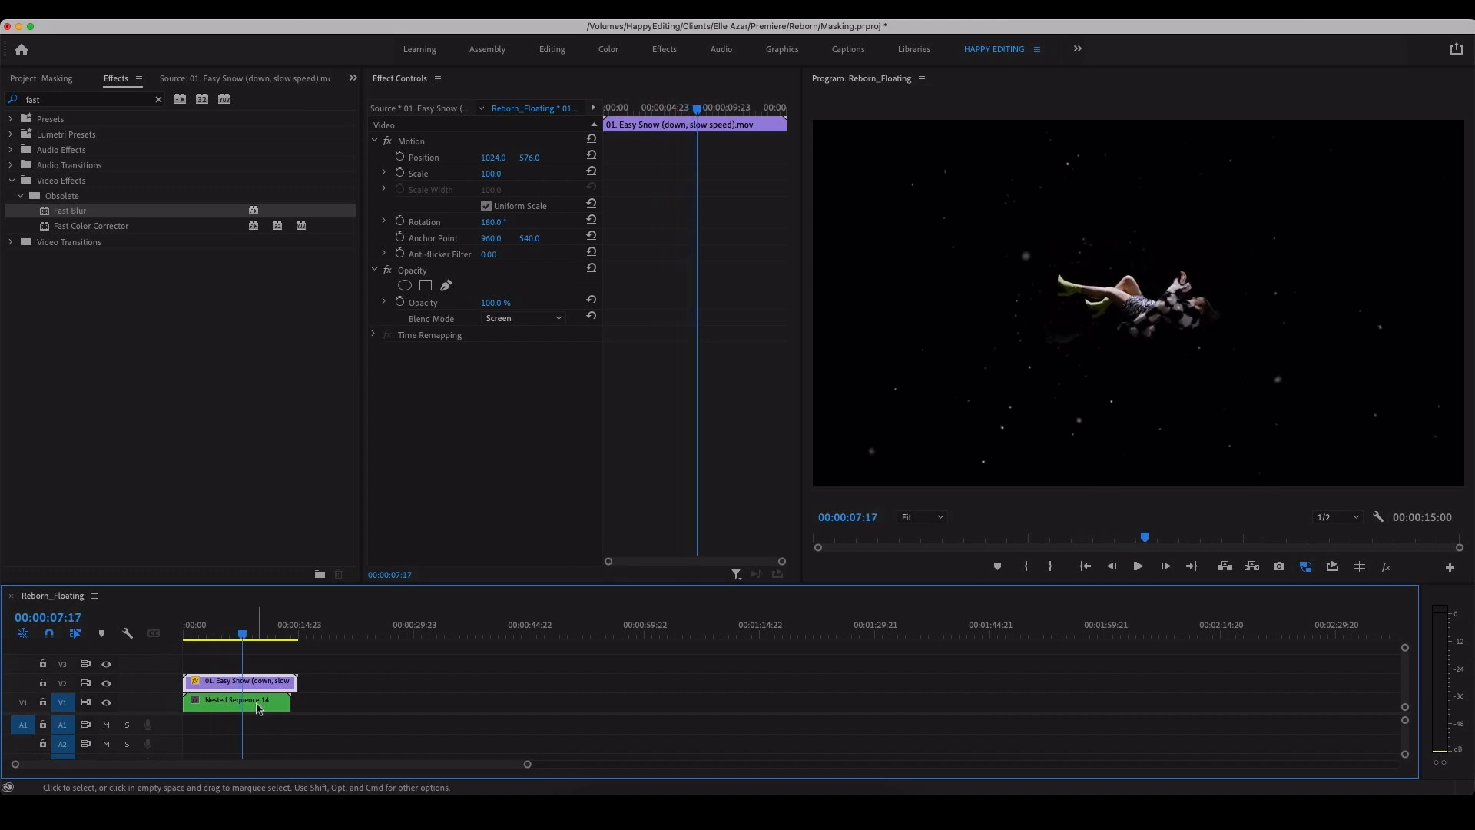
Step: Set the nested sequence's vertical position to 436 and its rotation to -7°
click(257, 709)
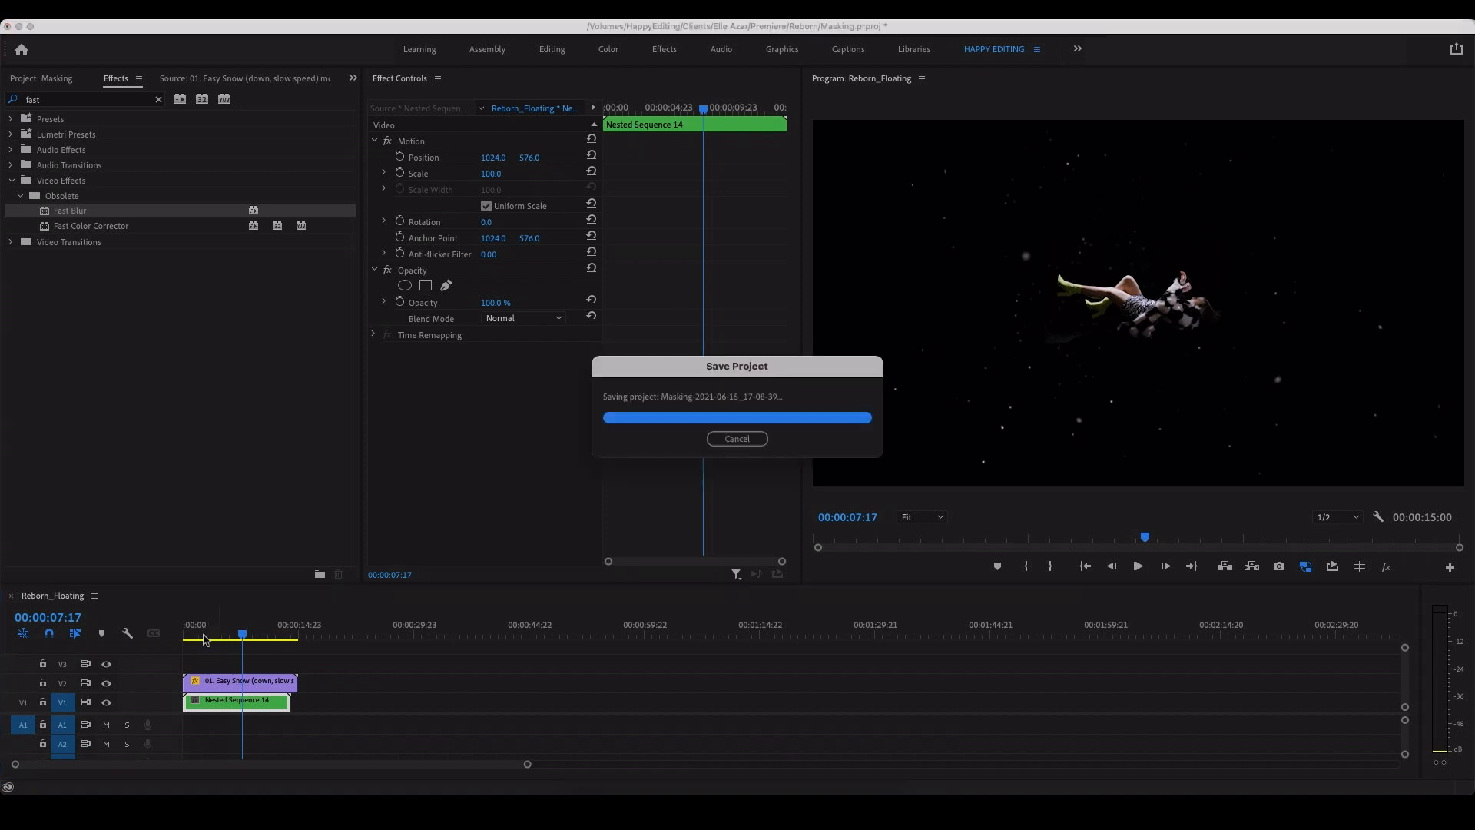
drag(244, 635, 191, 636)
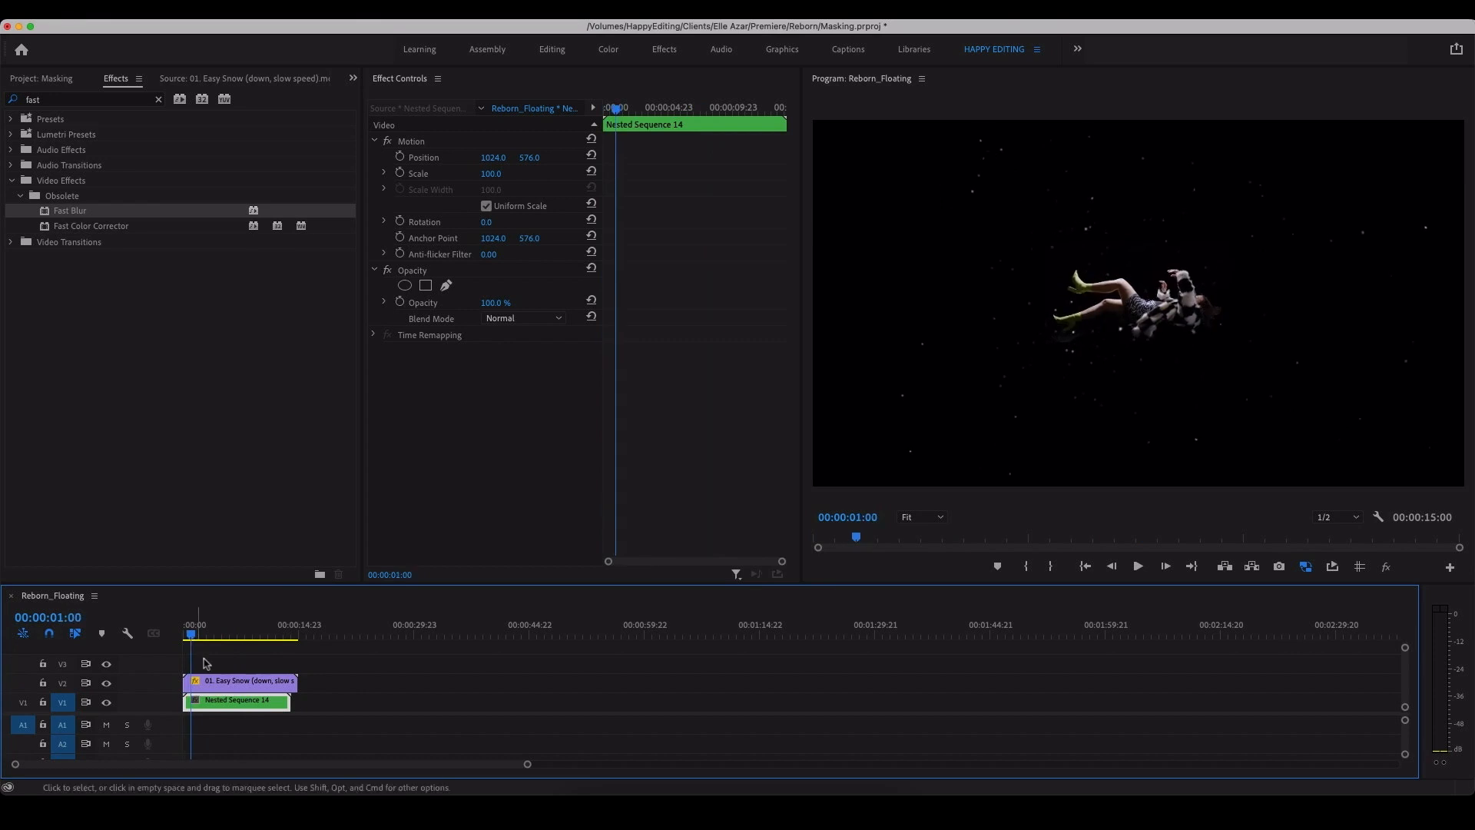
drag(529, 161, 537, 159)
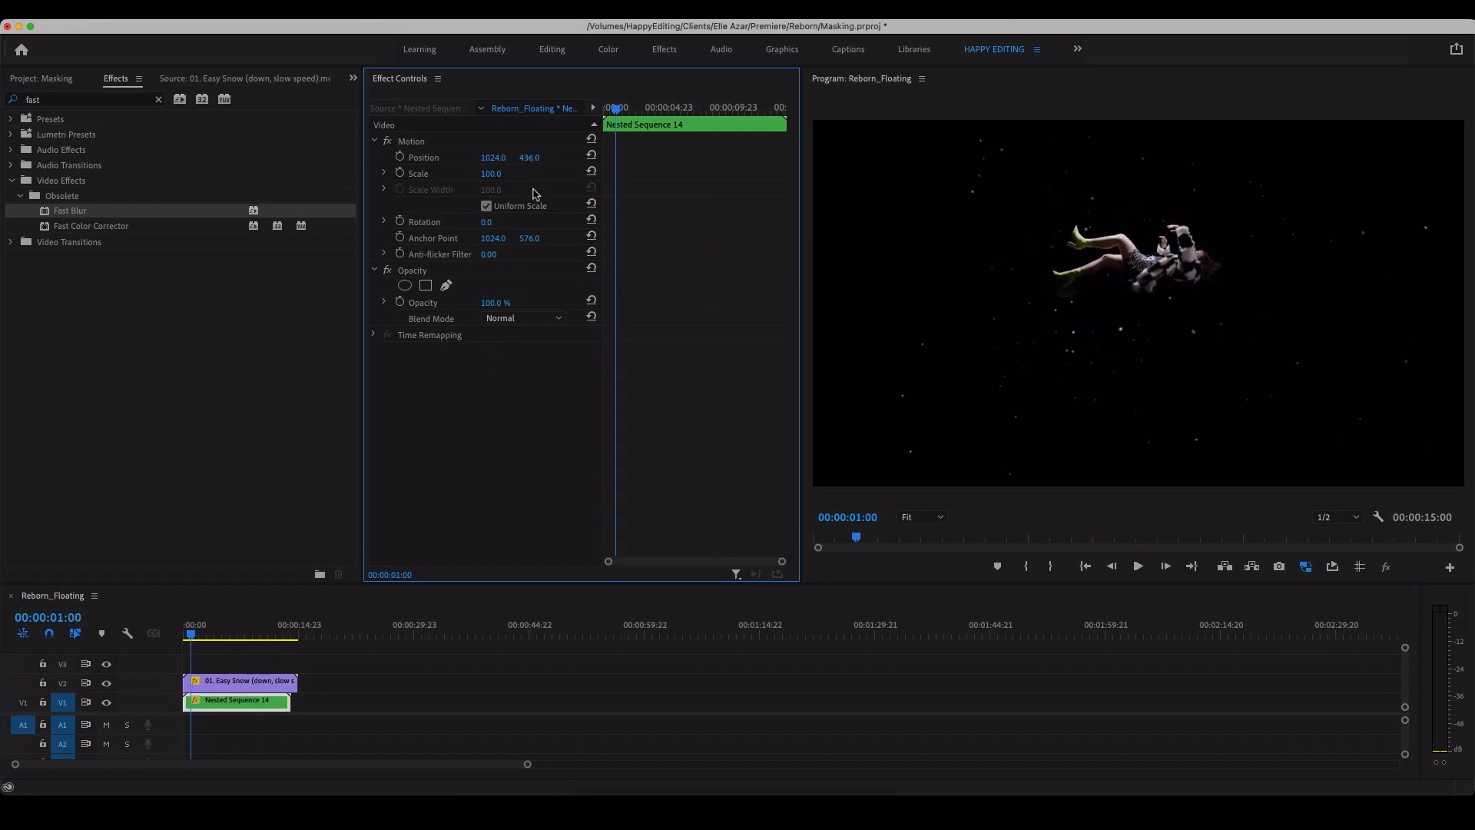
drag(484, 228, 478, 228)
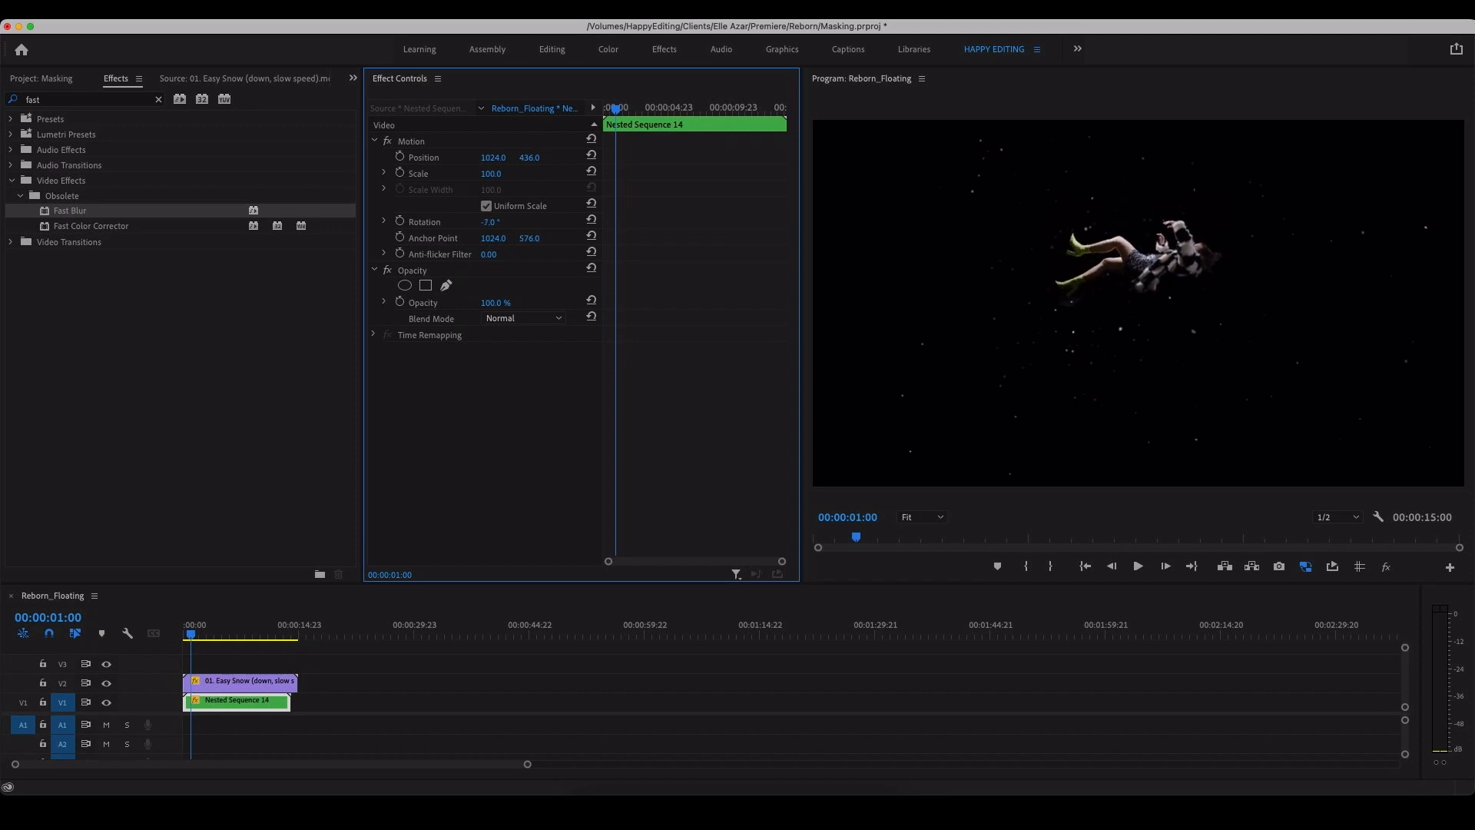
Step: Start position and rotation keyframes on the nested sequence at 00:00:00:02
click(186, 634)
drag(186, 633, 185, 634)
click(400, 173)
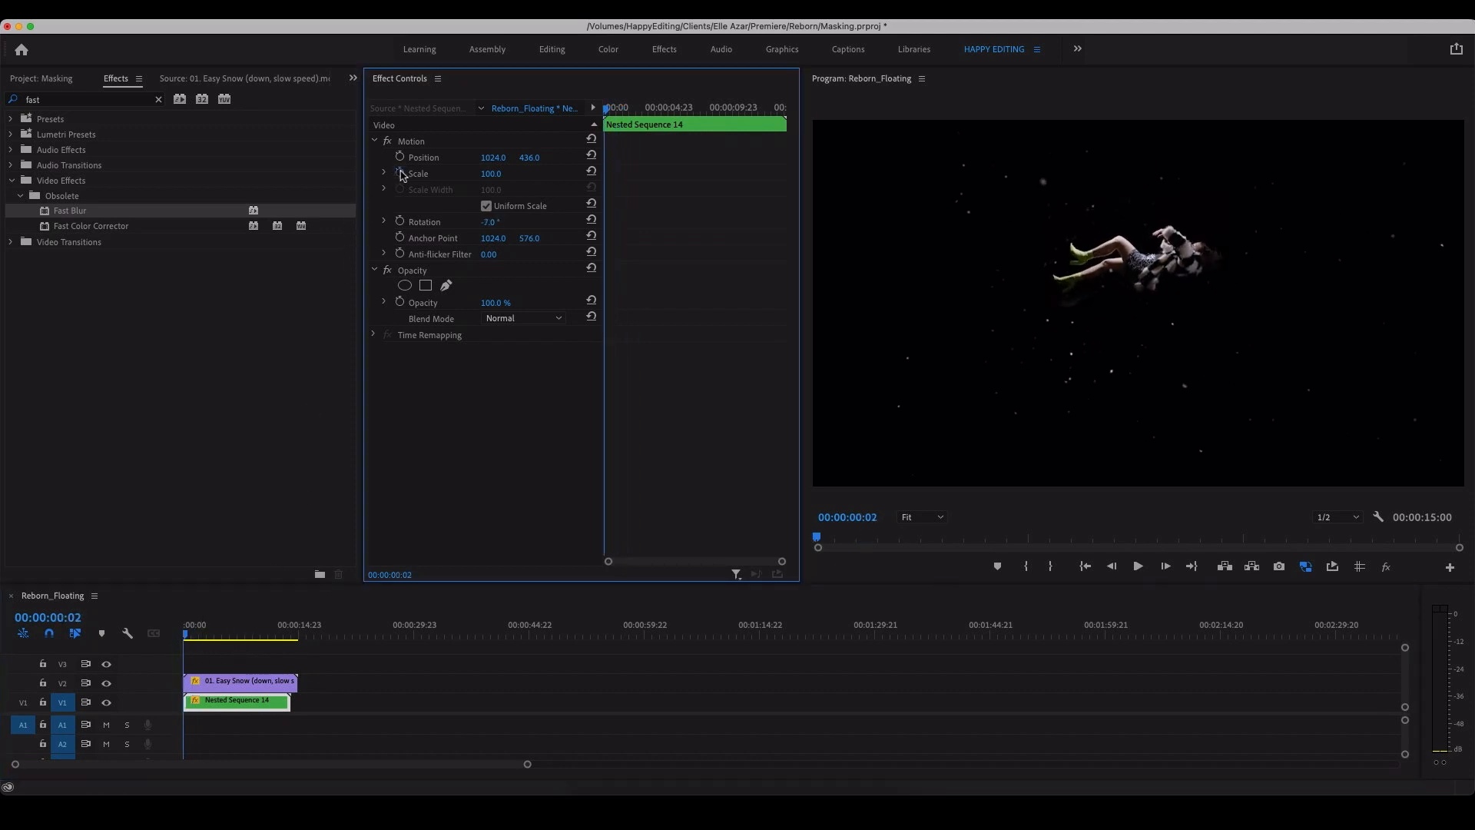
click(401, 157)
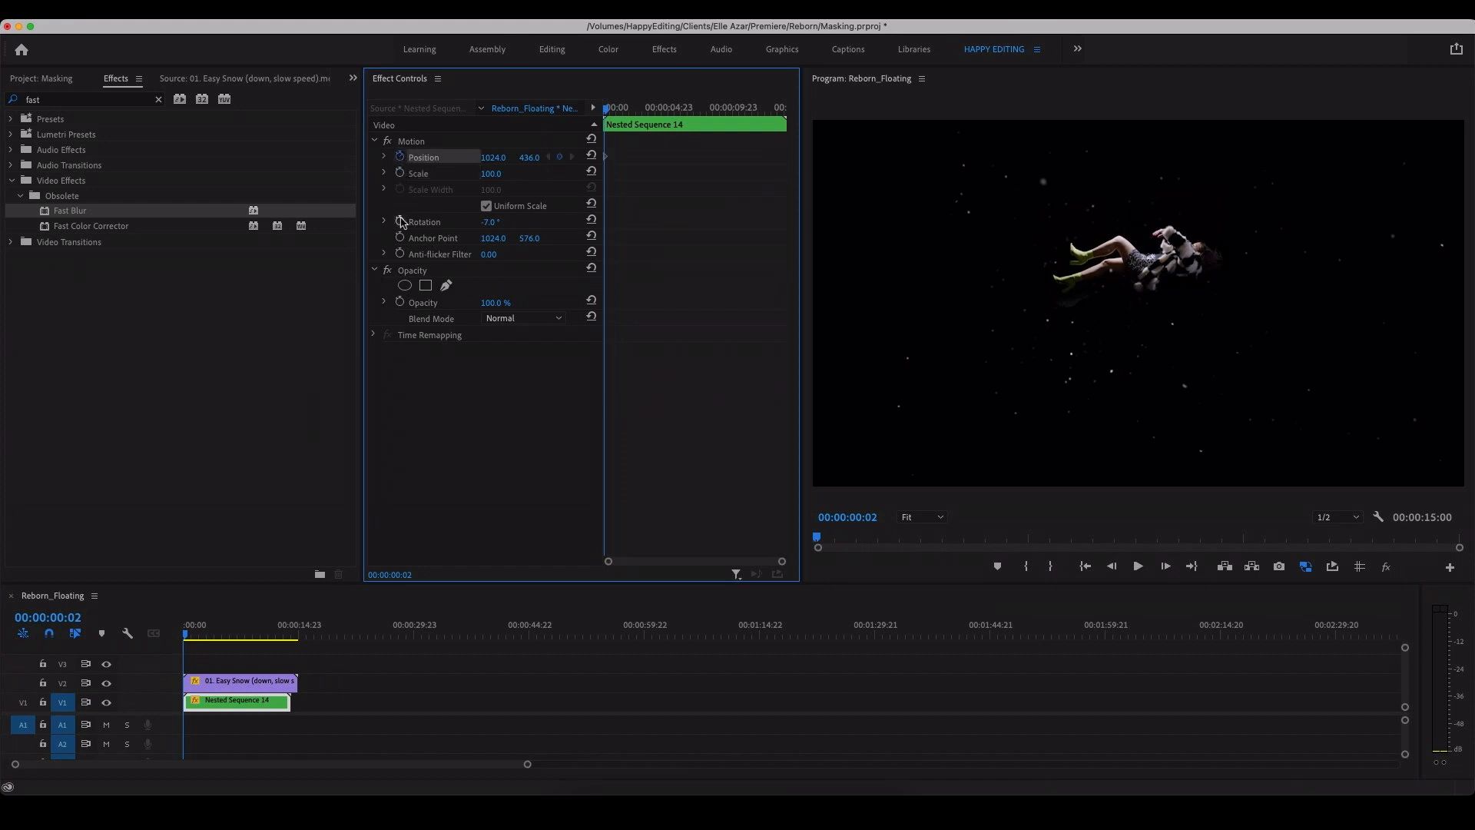
click(399, 222)
Step: Keyframe the nested sequence at 00:00:12:12 with a vertical position of 601 and a rotation of 13°
drag(215, 634, 282, 637)
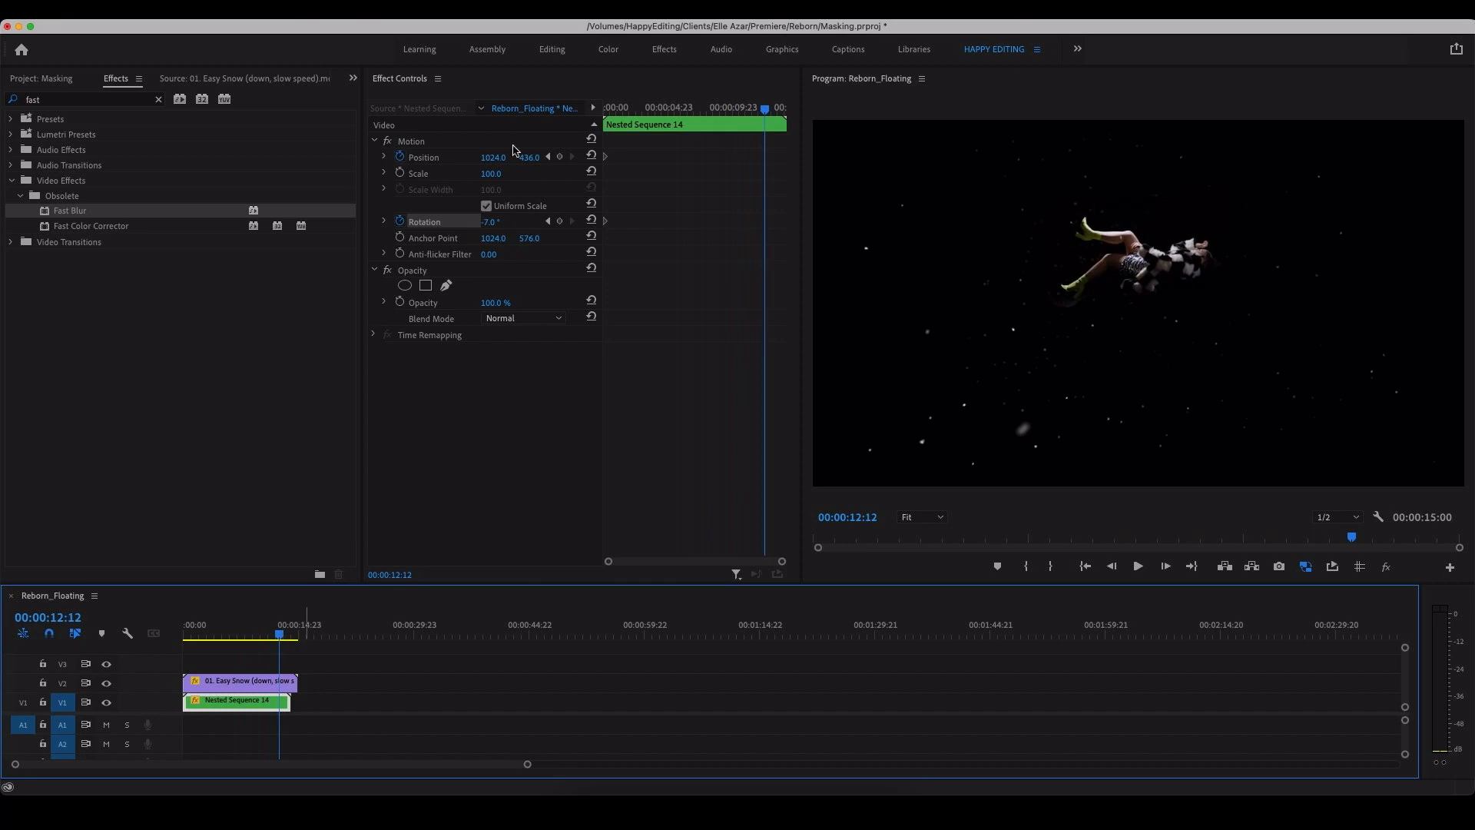
drag(500, 224, 516, 224)
drag(530, 157, 656, 158)
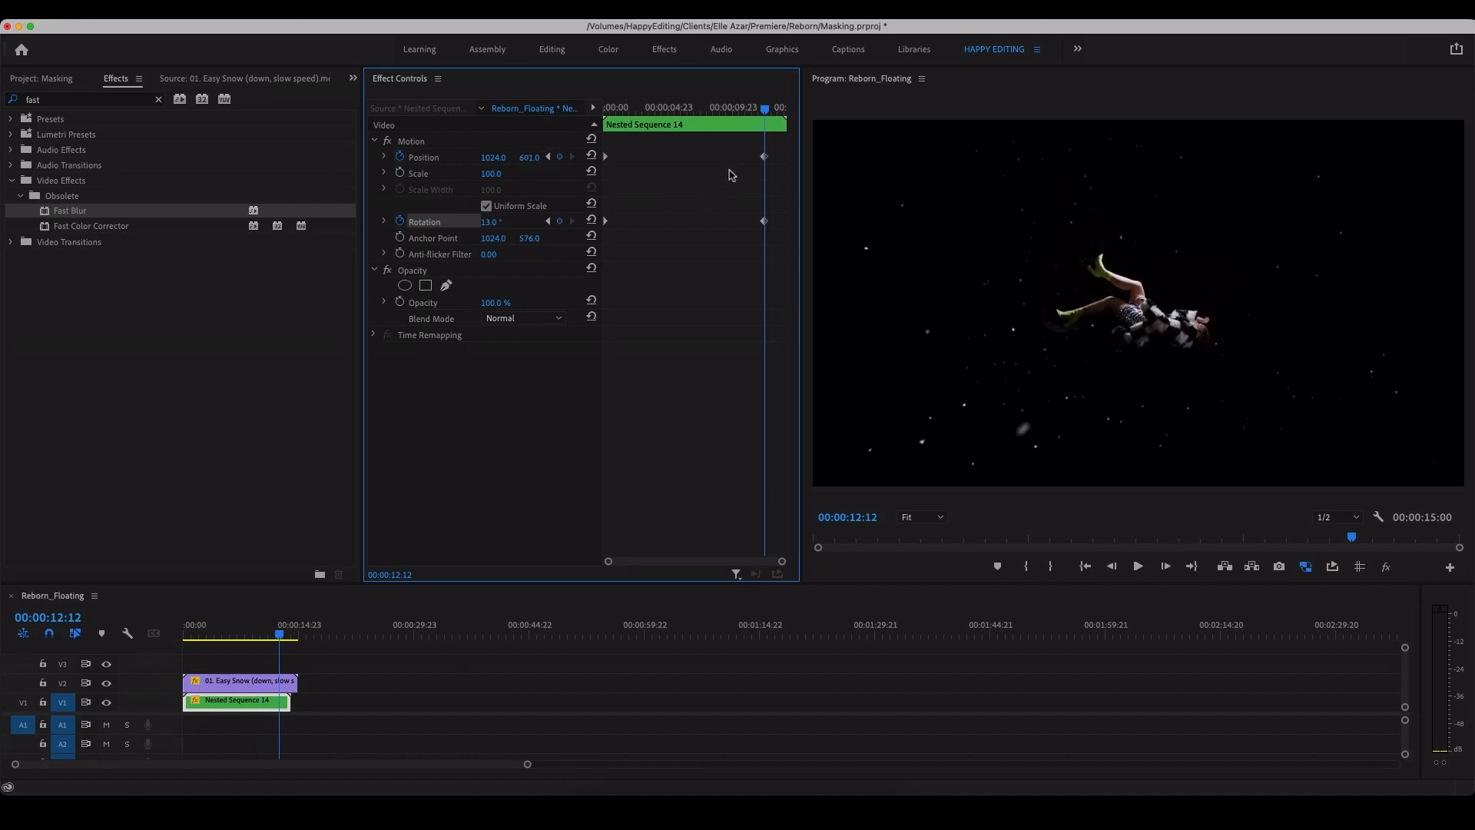
Step: Play the sequence from the start, and again from an earlier point, to review the drifting and rotating motion
drag(702, 114, 605, 114)
key(space)
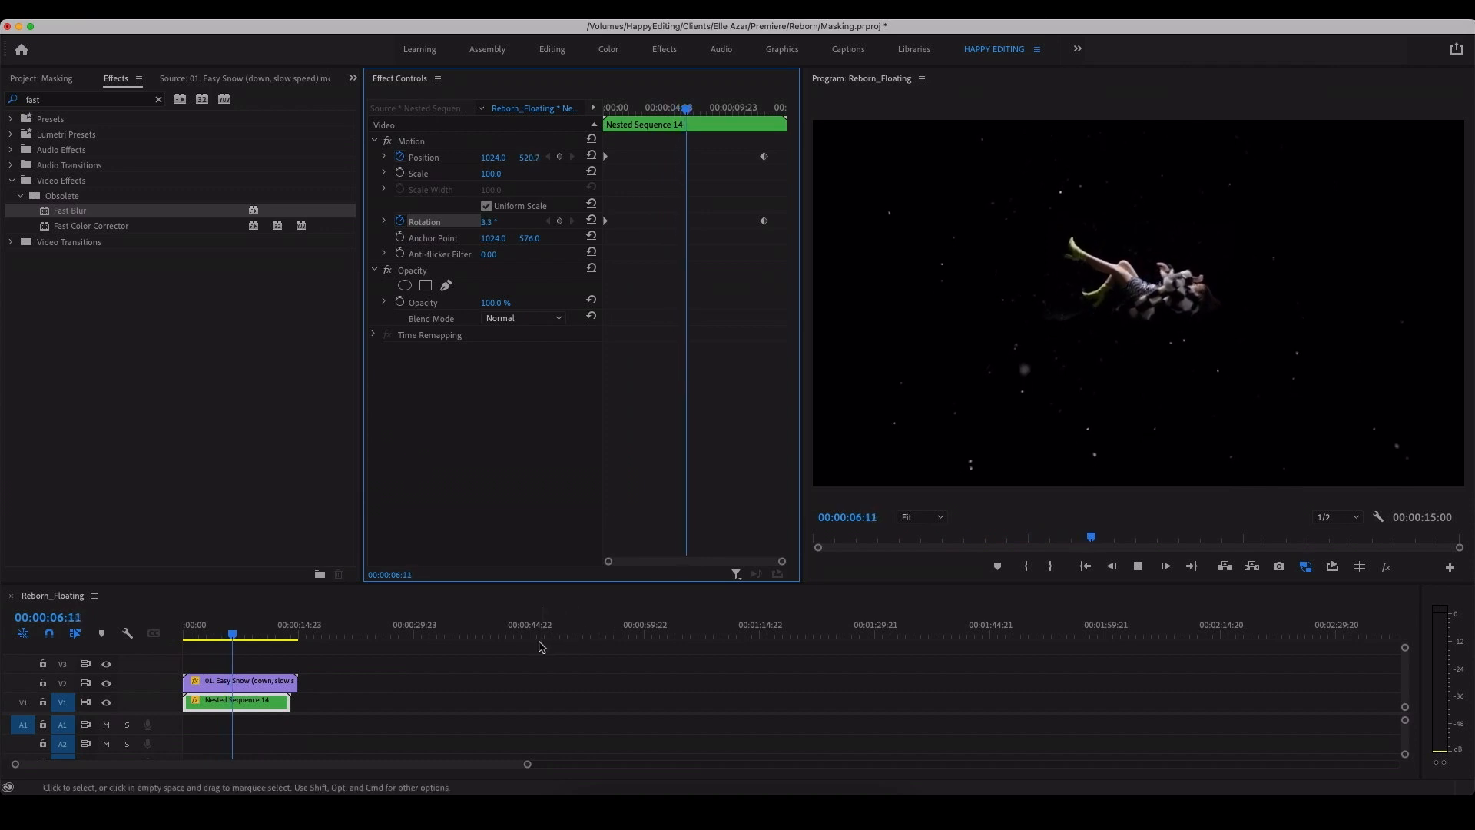
key(space)
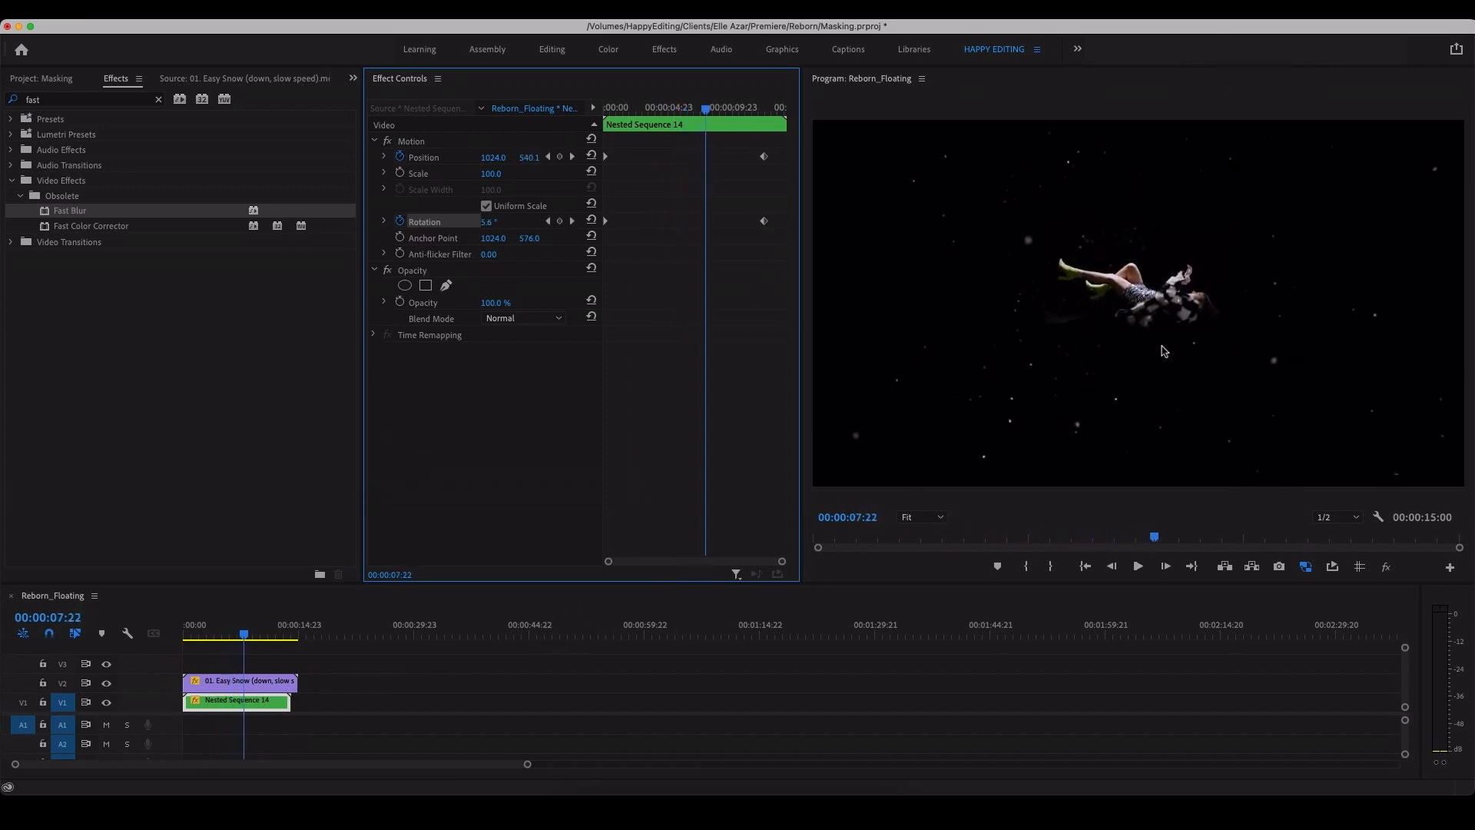
click(217, 631)
key(space)
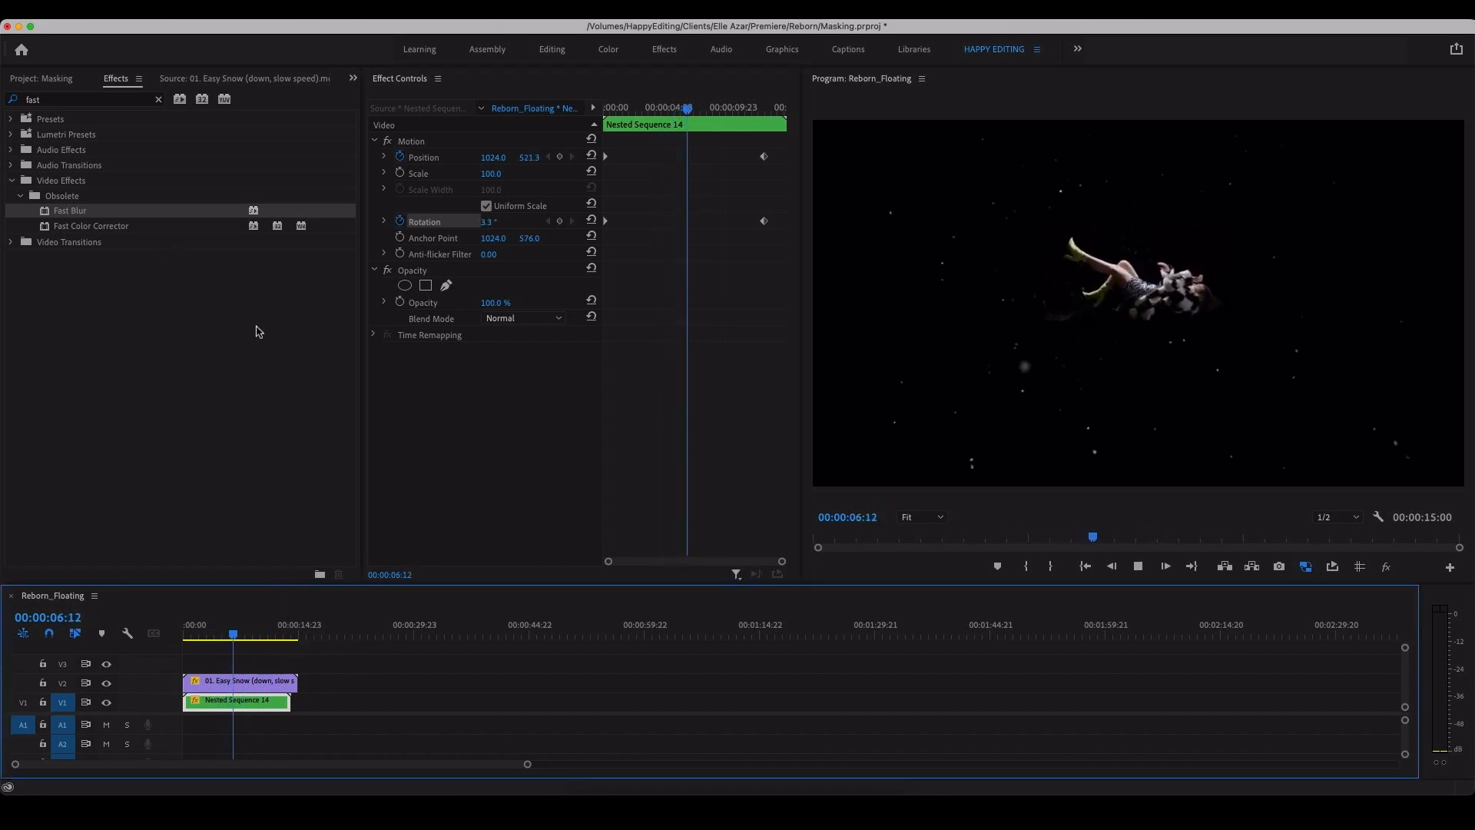
key(space)
Step: Open LightHit17.mov from the Stock bin in the source preview and play it
click(46, 79)
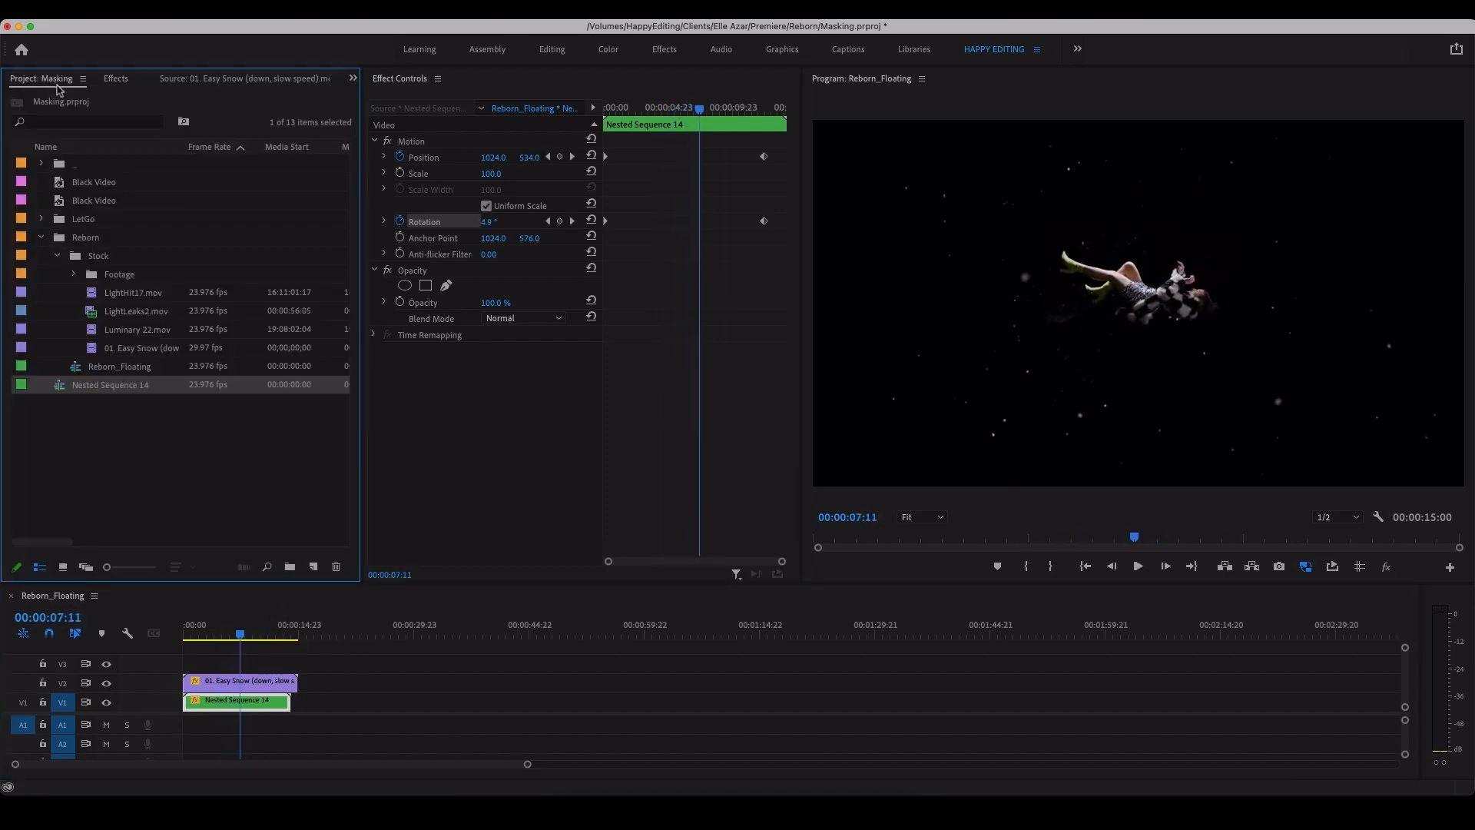
click(92, 298)
double_click(92, 298)
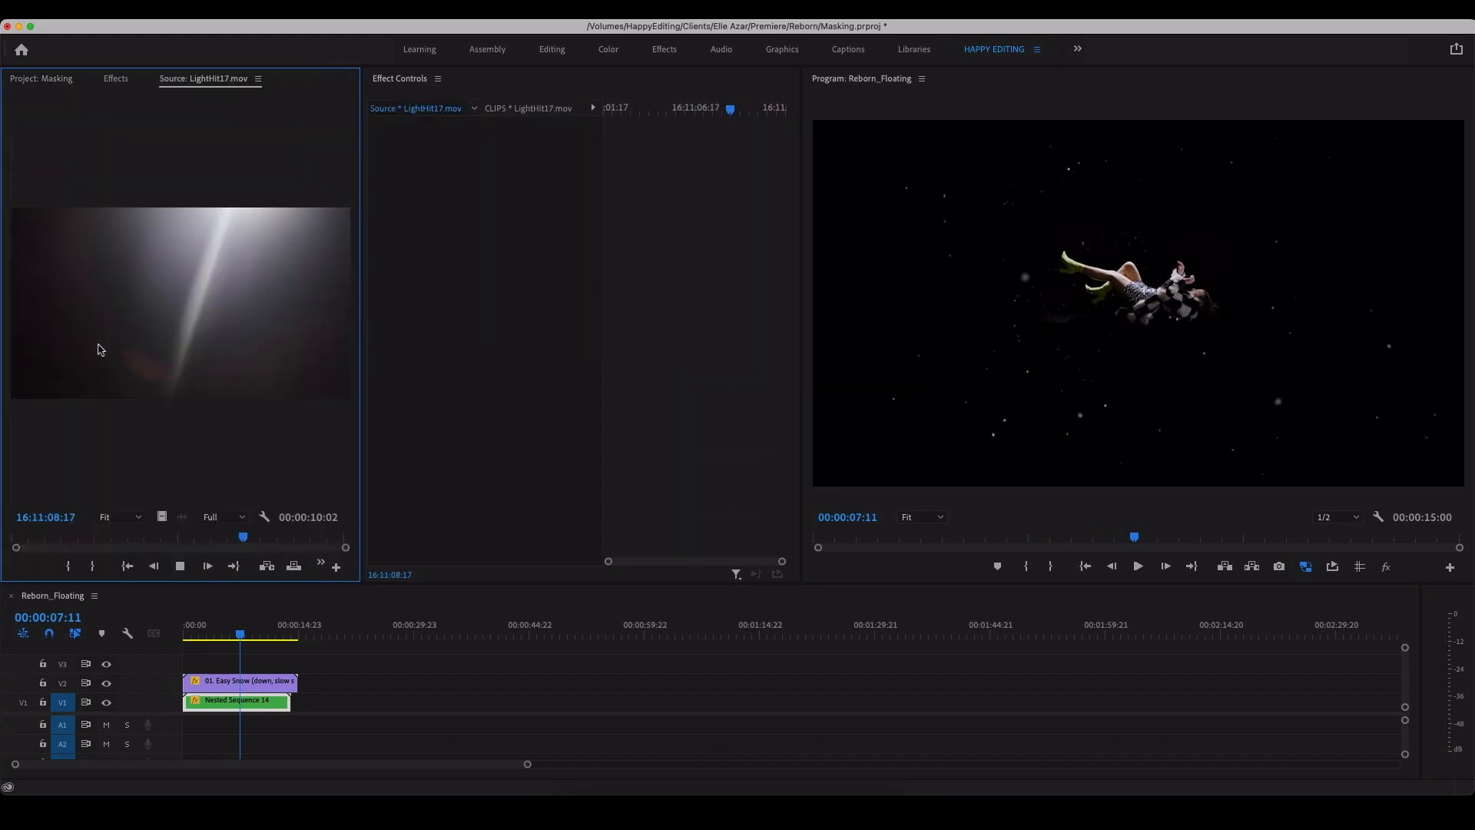
key(space)
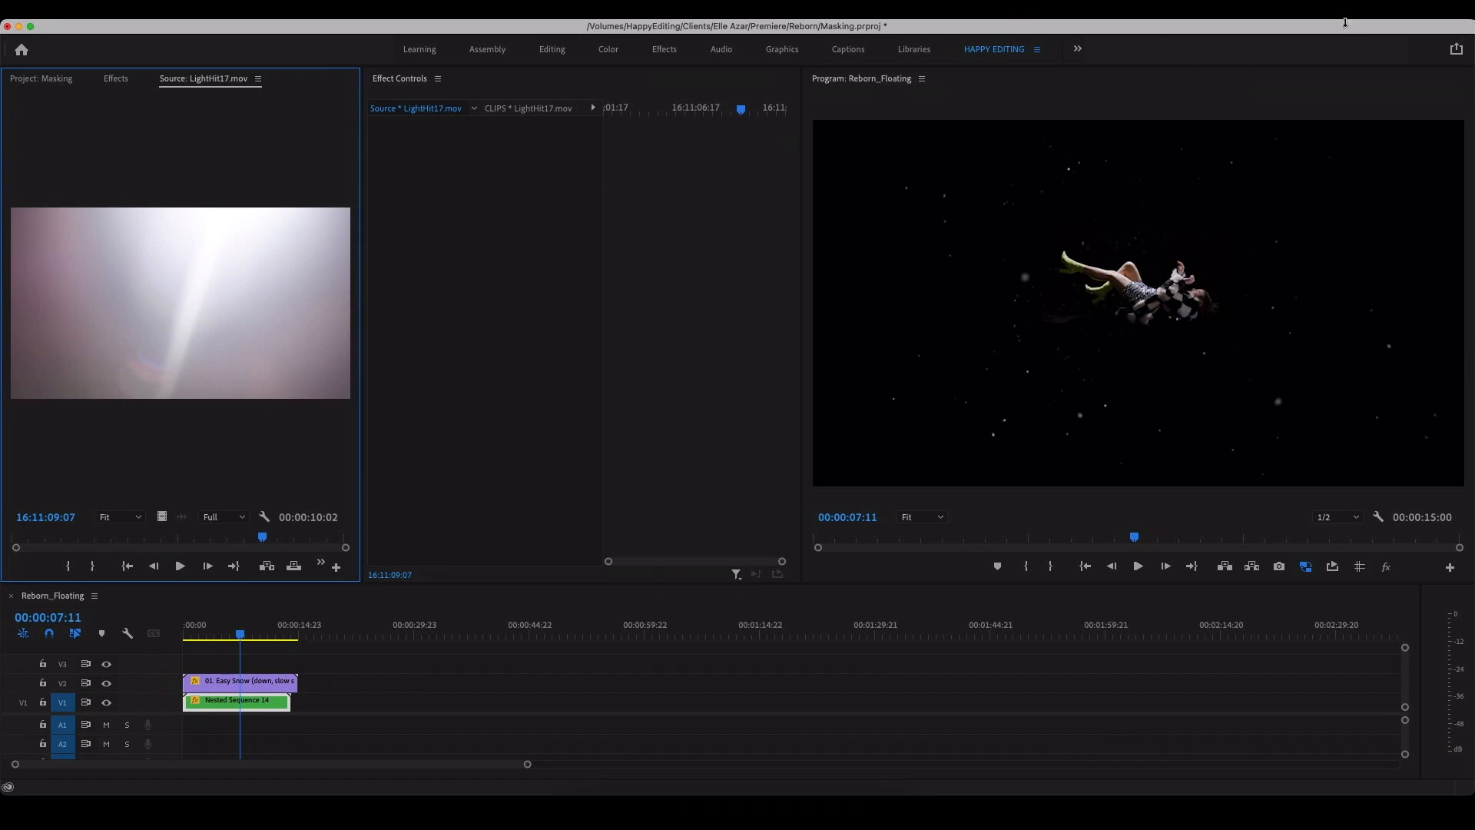
Step: Preview Luminary 22.mov and place its video on V3 above the snow clip near the sequence start
click(44, 79)
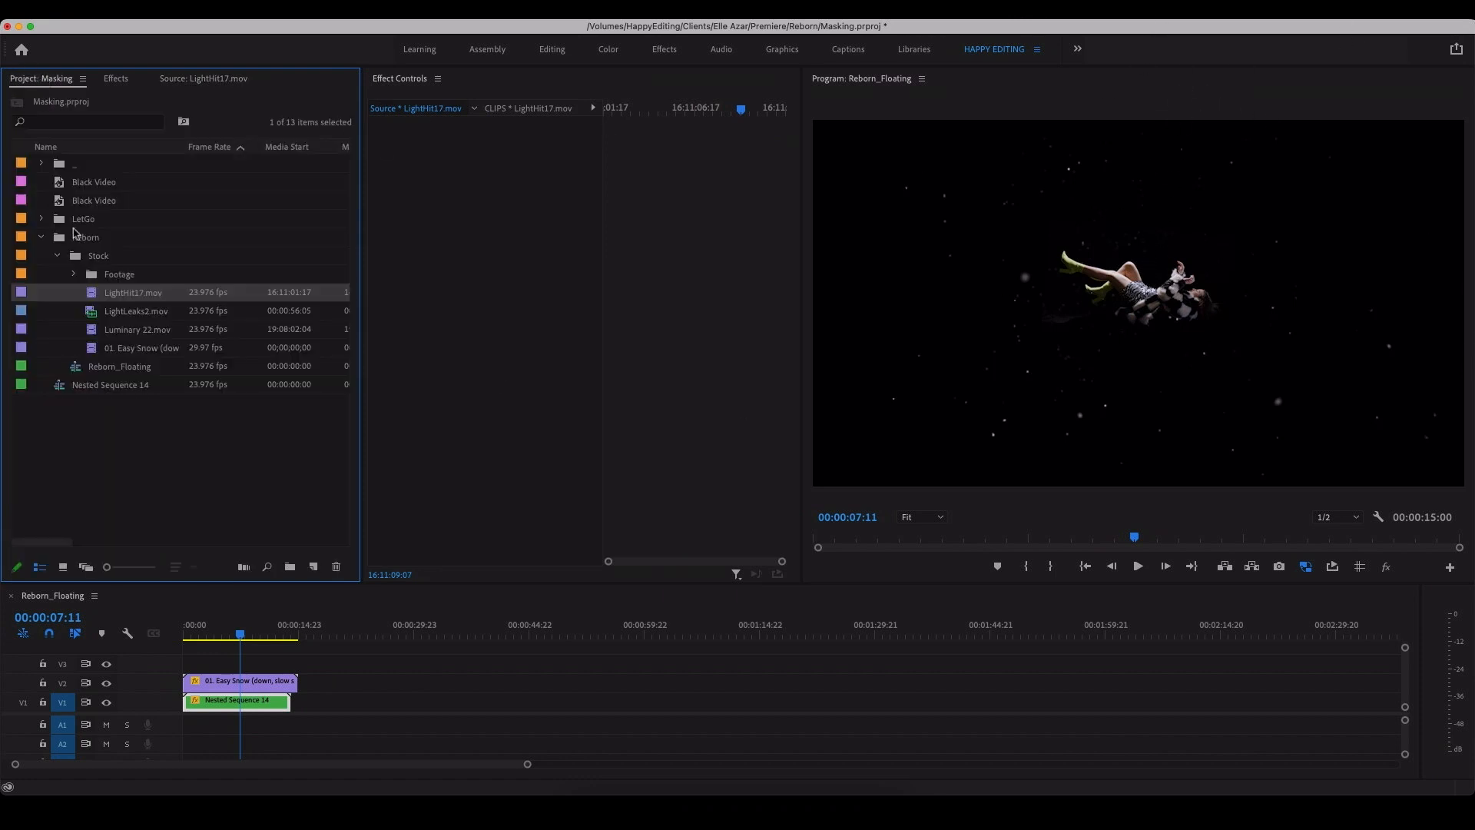
double_click(92, 329)
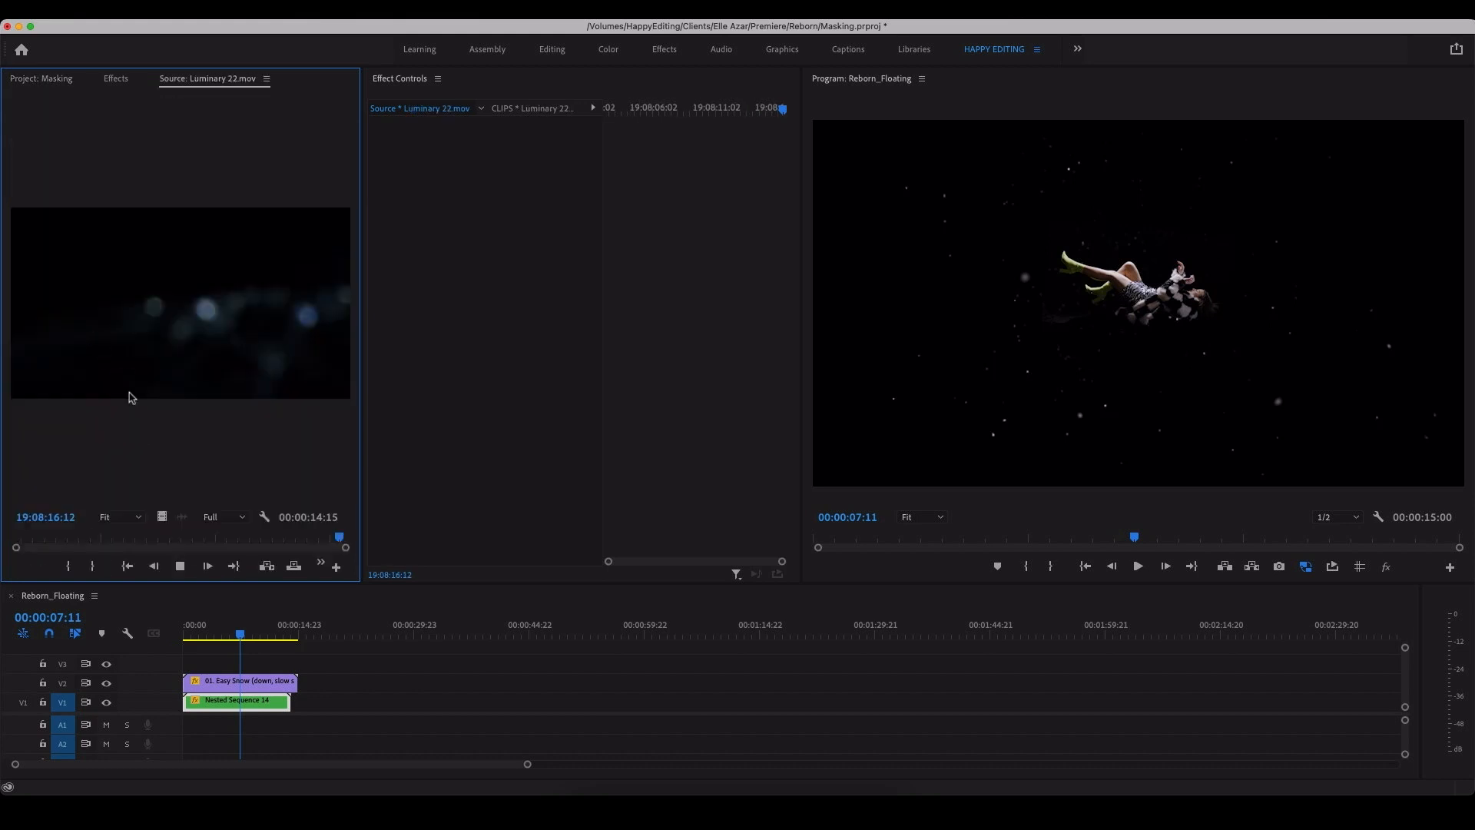
click(181, 566)
drag(157, 520, 187, 663)
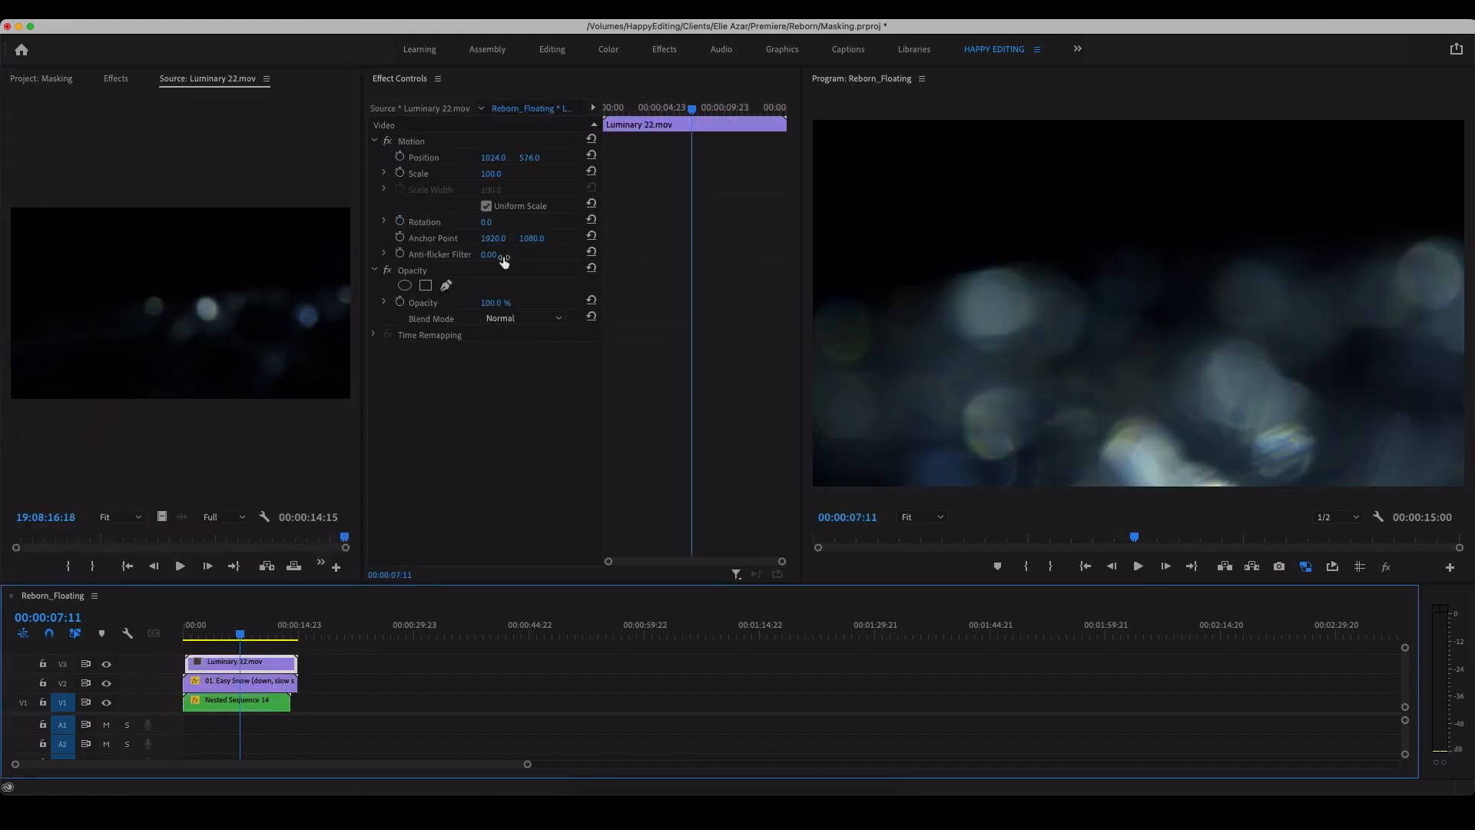
Step: Set the Luminary 22 clip's blend mode to Screen, comparing it with Lighten
click(500, 319)
click(550, 477)
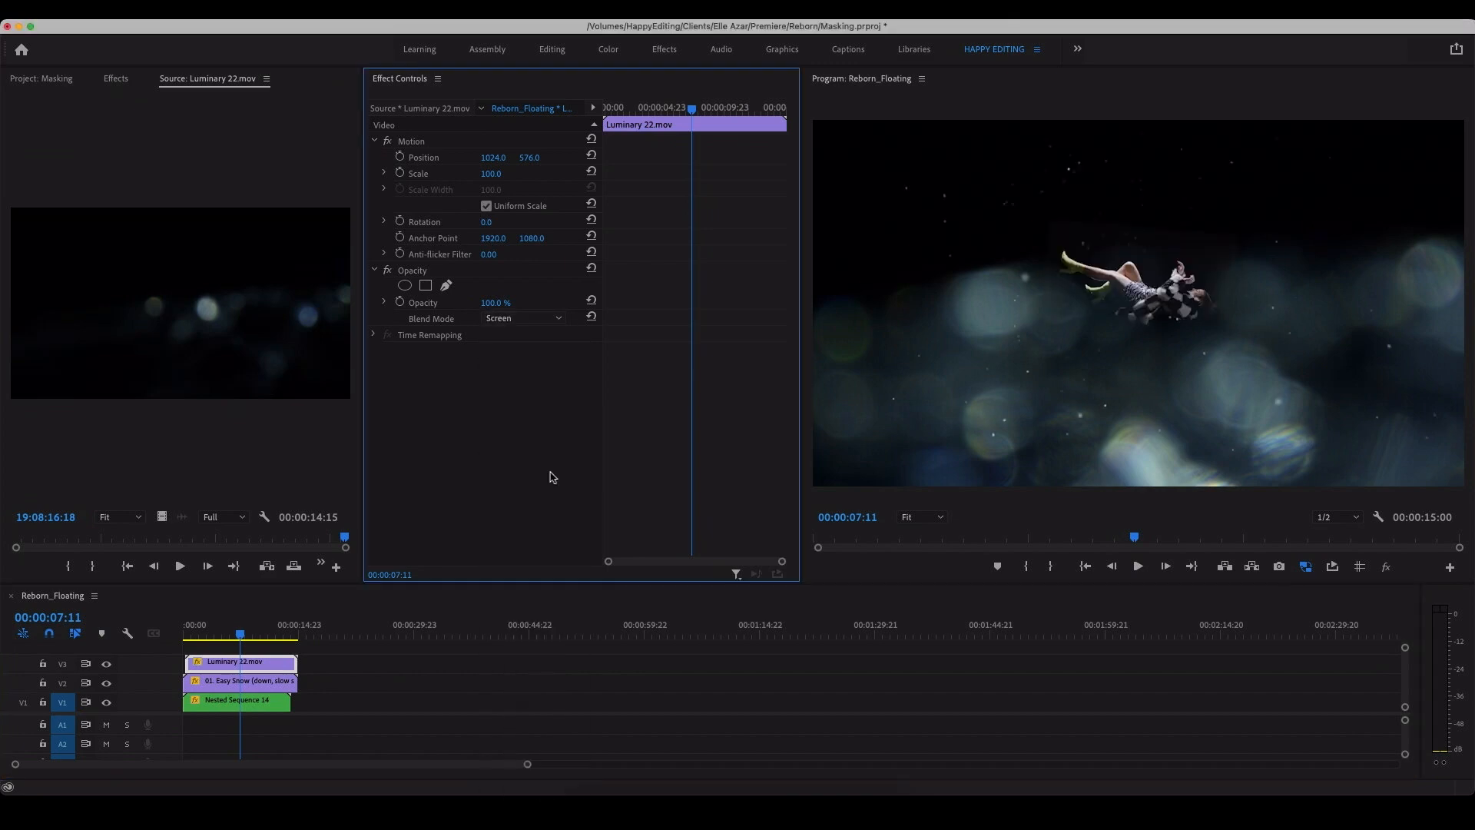
click(538, 319)
click(536, 460)
click(512, 320)
click(538, 476)
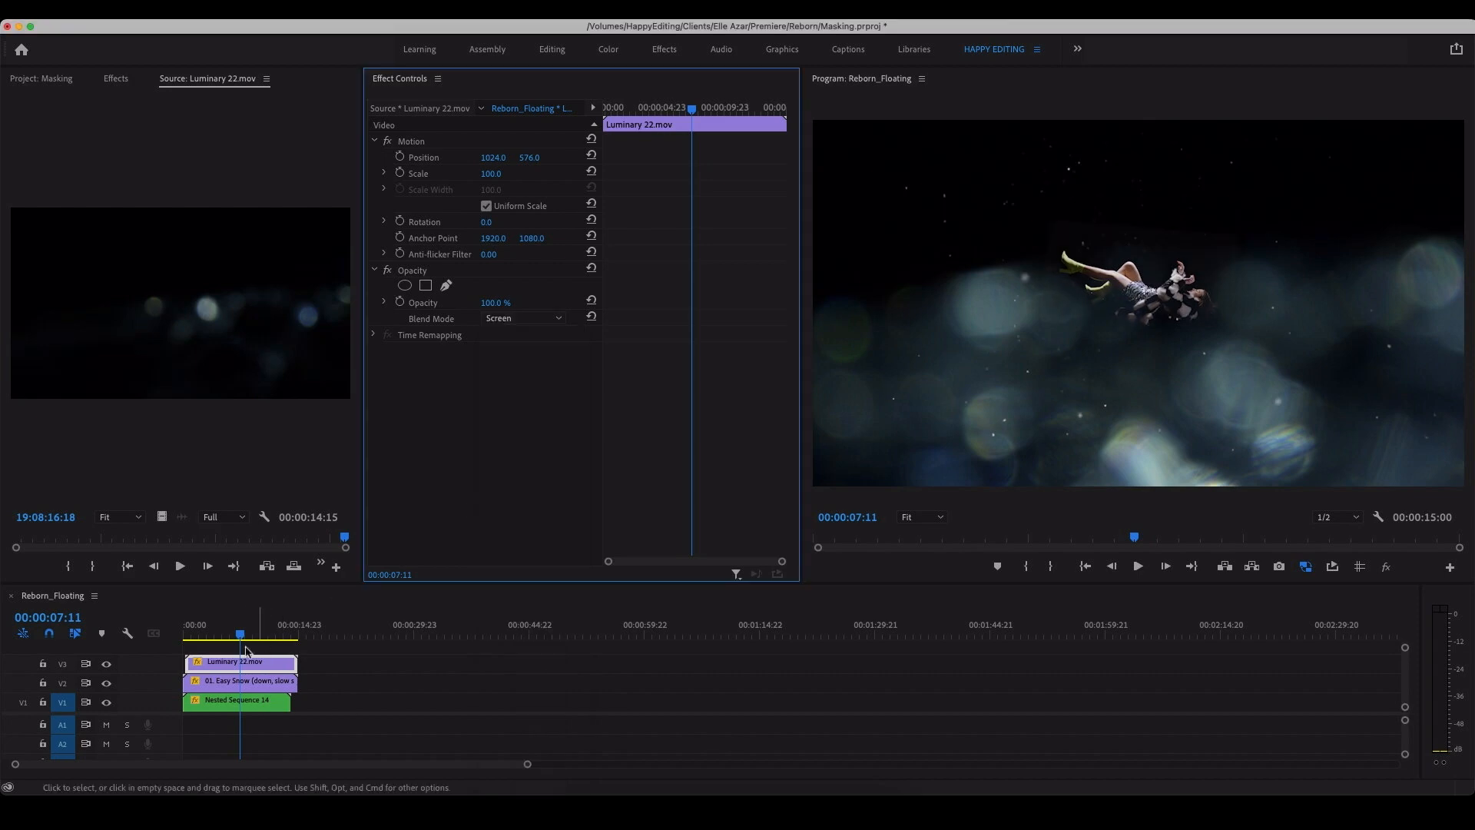
Step: Trim the start of the Luminary 22 clip to keep only its short ending, and apply the default transition to its beginning
drag(191, 664, 274, 664)
click(269, 668)
key(Delete)
right_click(282, 662)
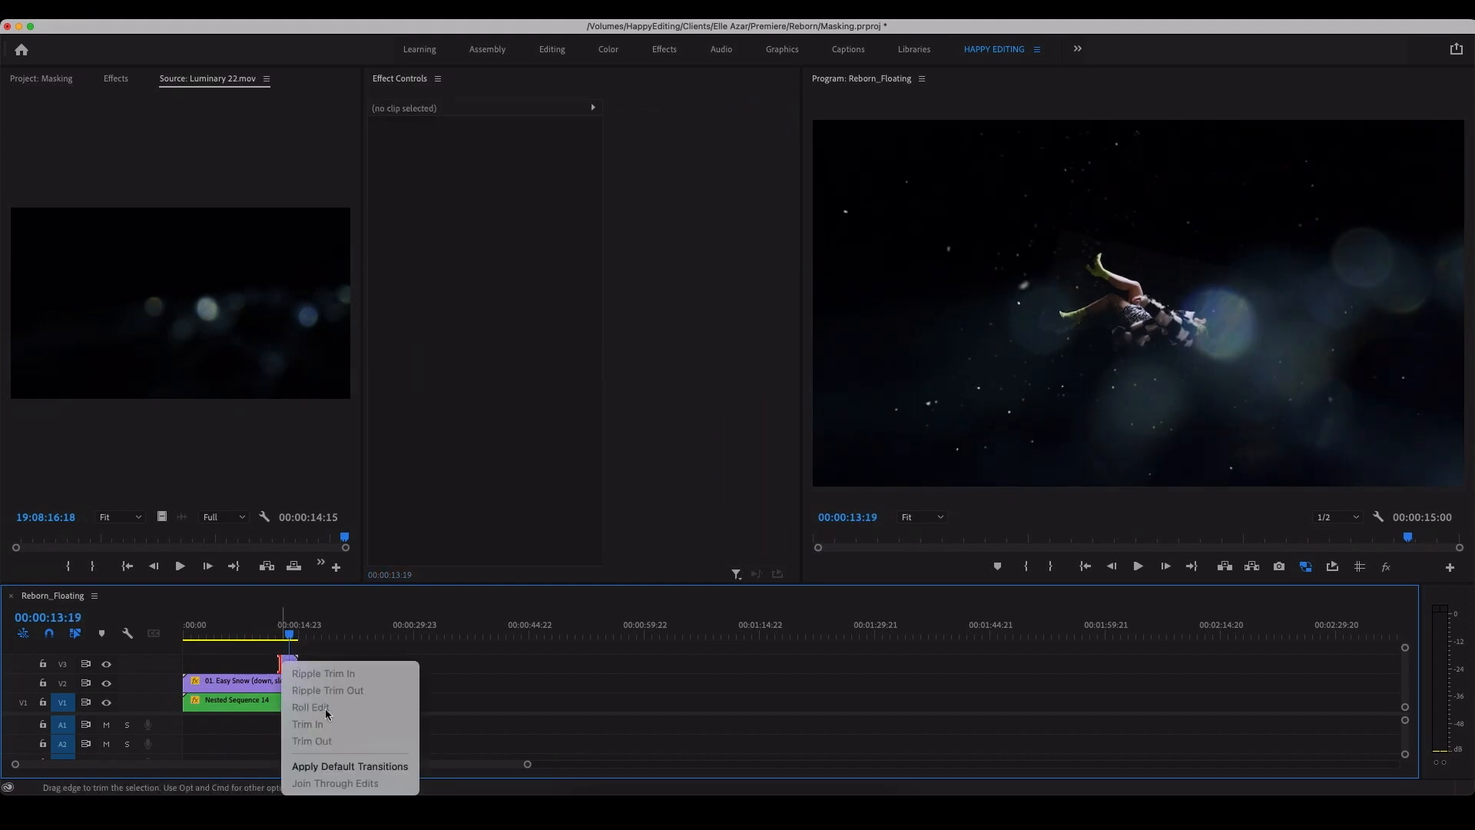
click(359, 767)
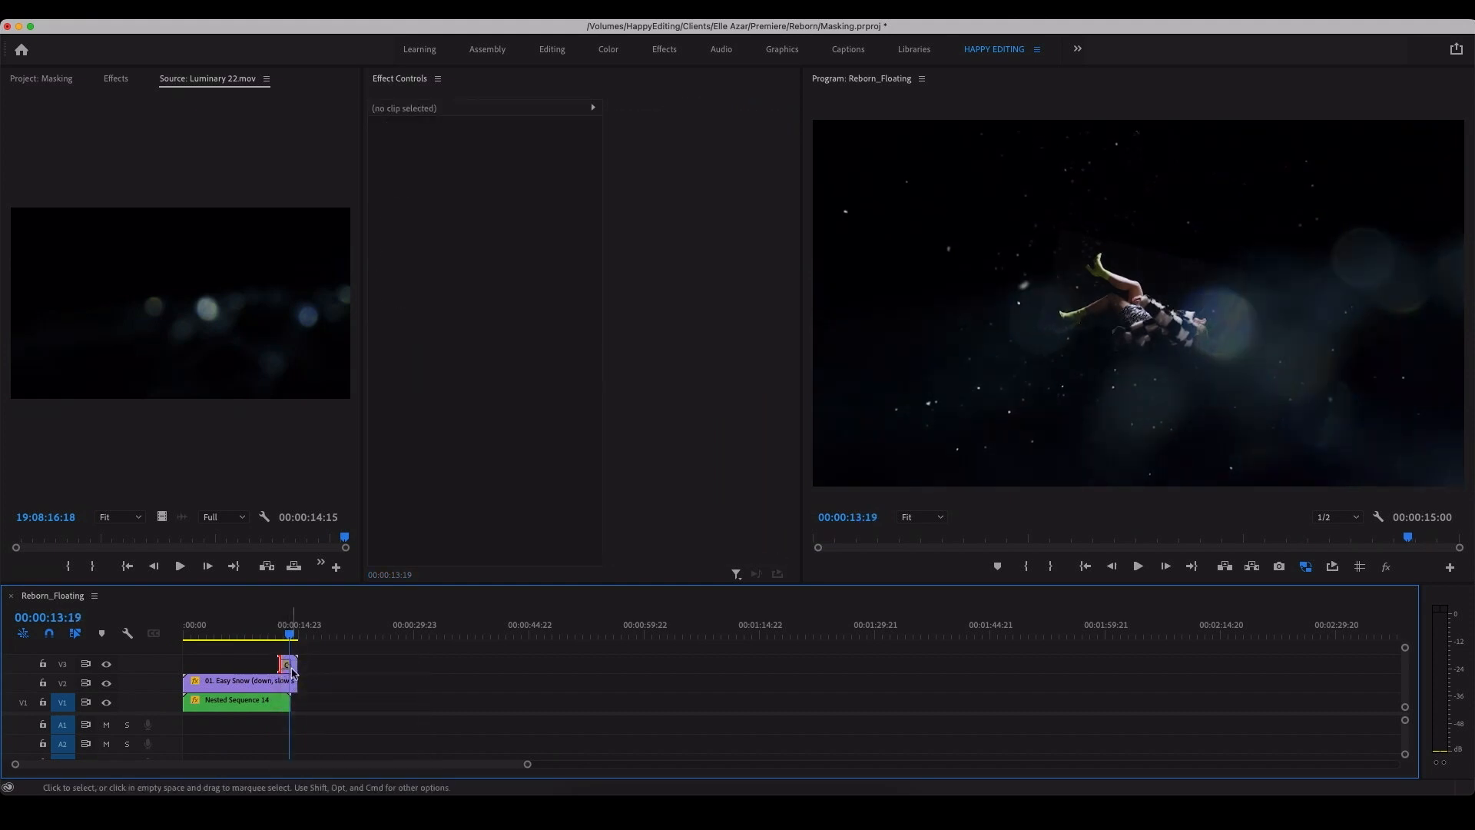
Step: Move the Luminary 22 clip earlier around 00:00:10:00, set its opacity to 66%, and extend its start slightly
key(=)
drag(631, 670, 490, 635)
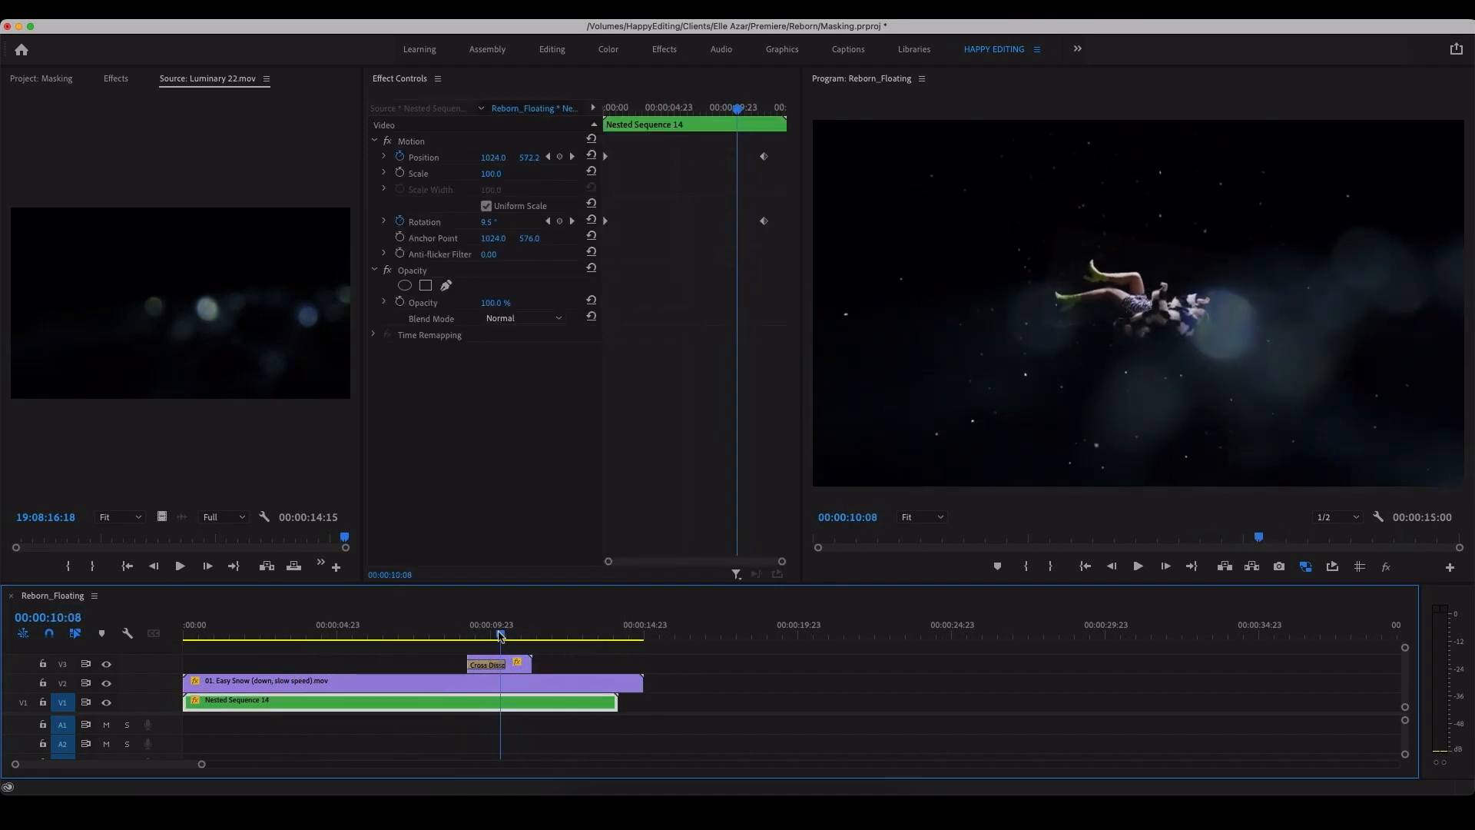
click(522, 665)
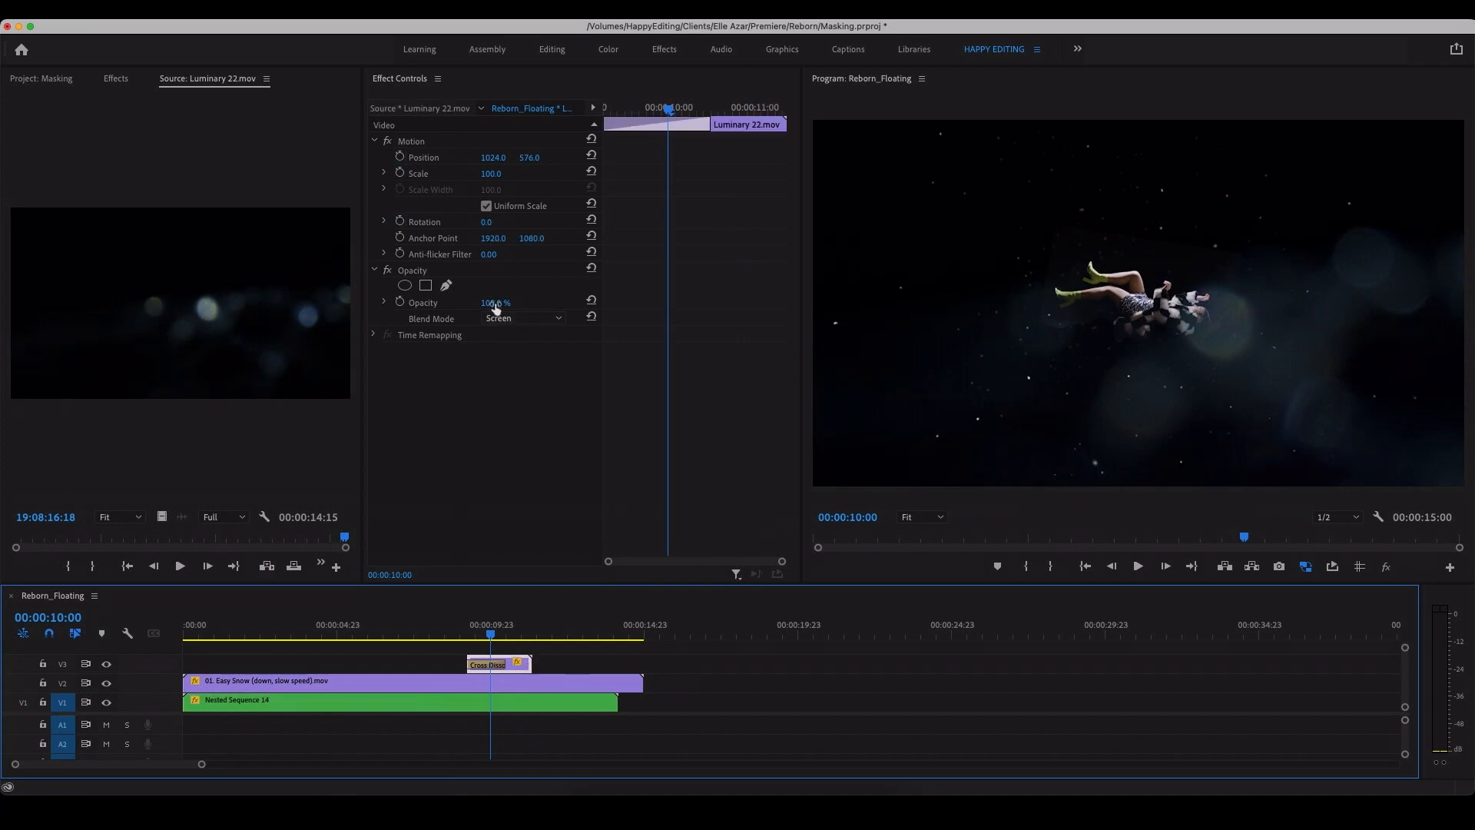
drag(495, 305, 485, 304)
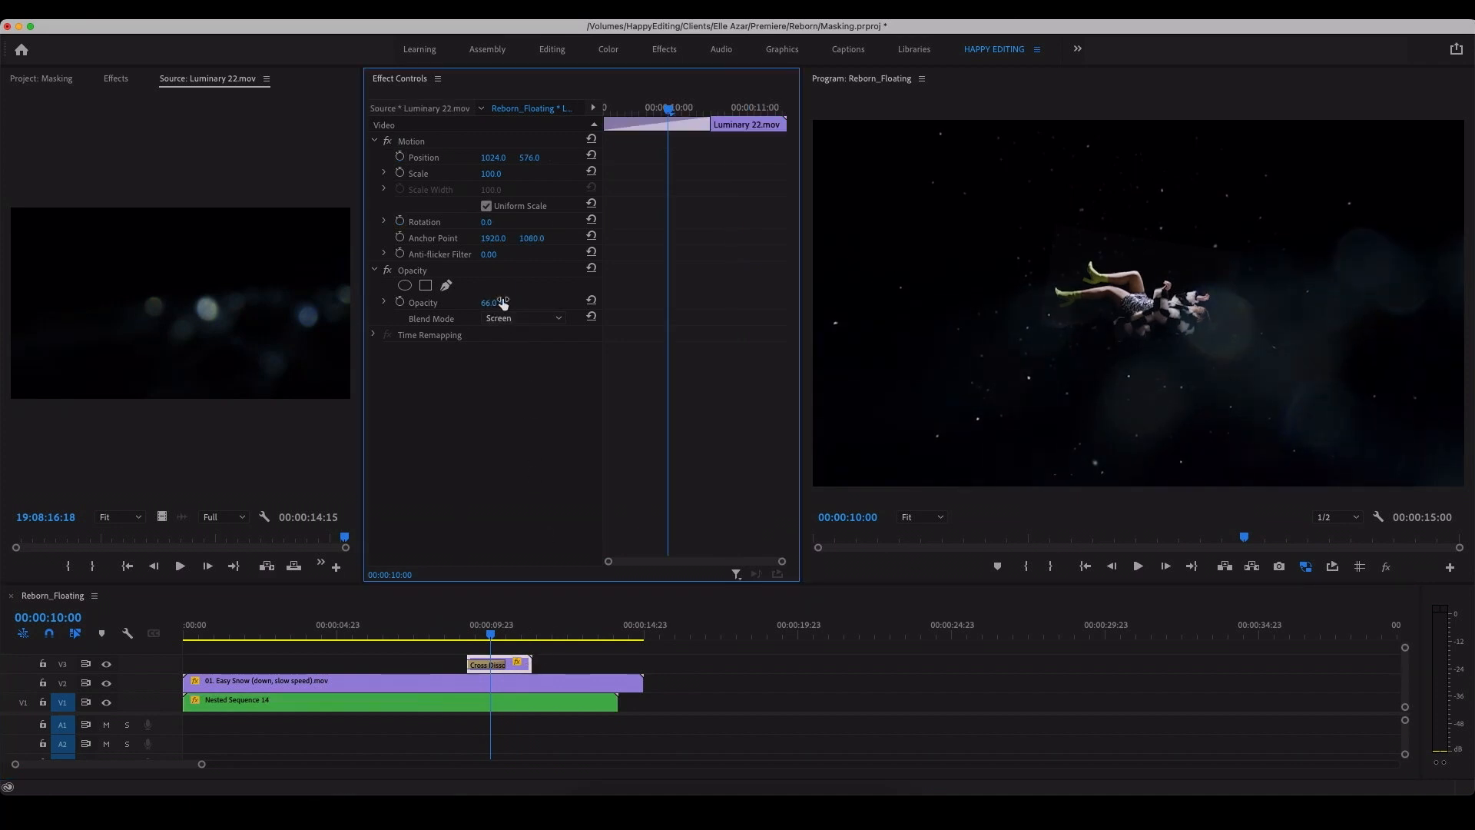
drag(527, 635, 453, 665)
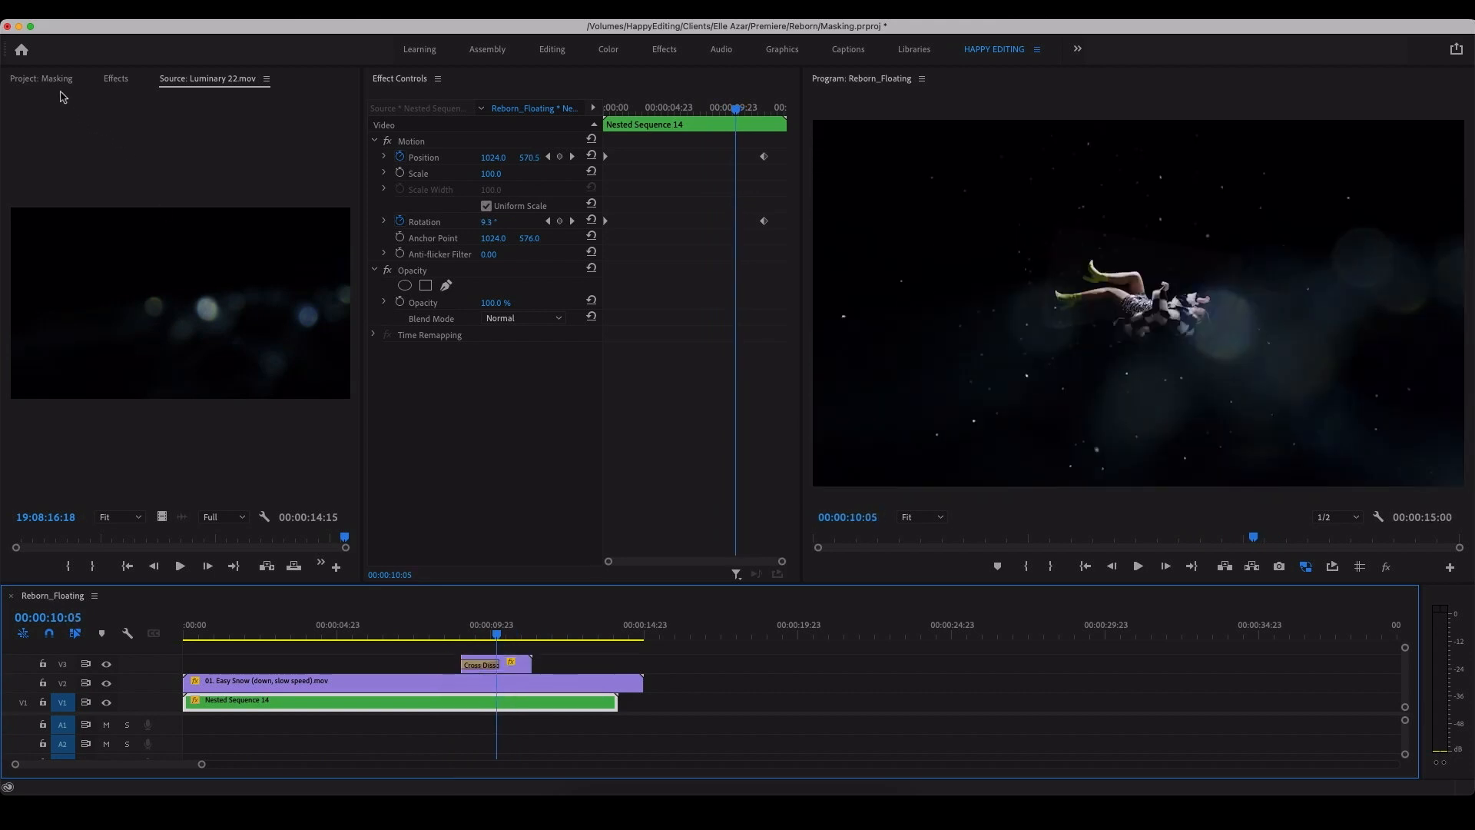
Step: Preview LightHit17.mov and place it on a new V4 track, starting before the Luminary 22 clip
click(59, 80)
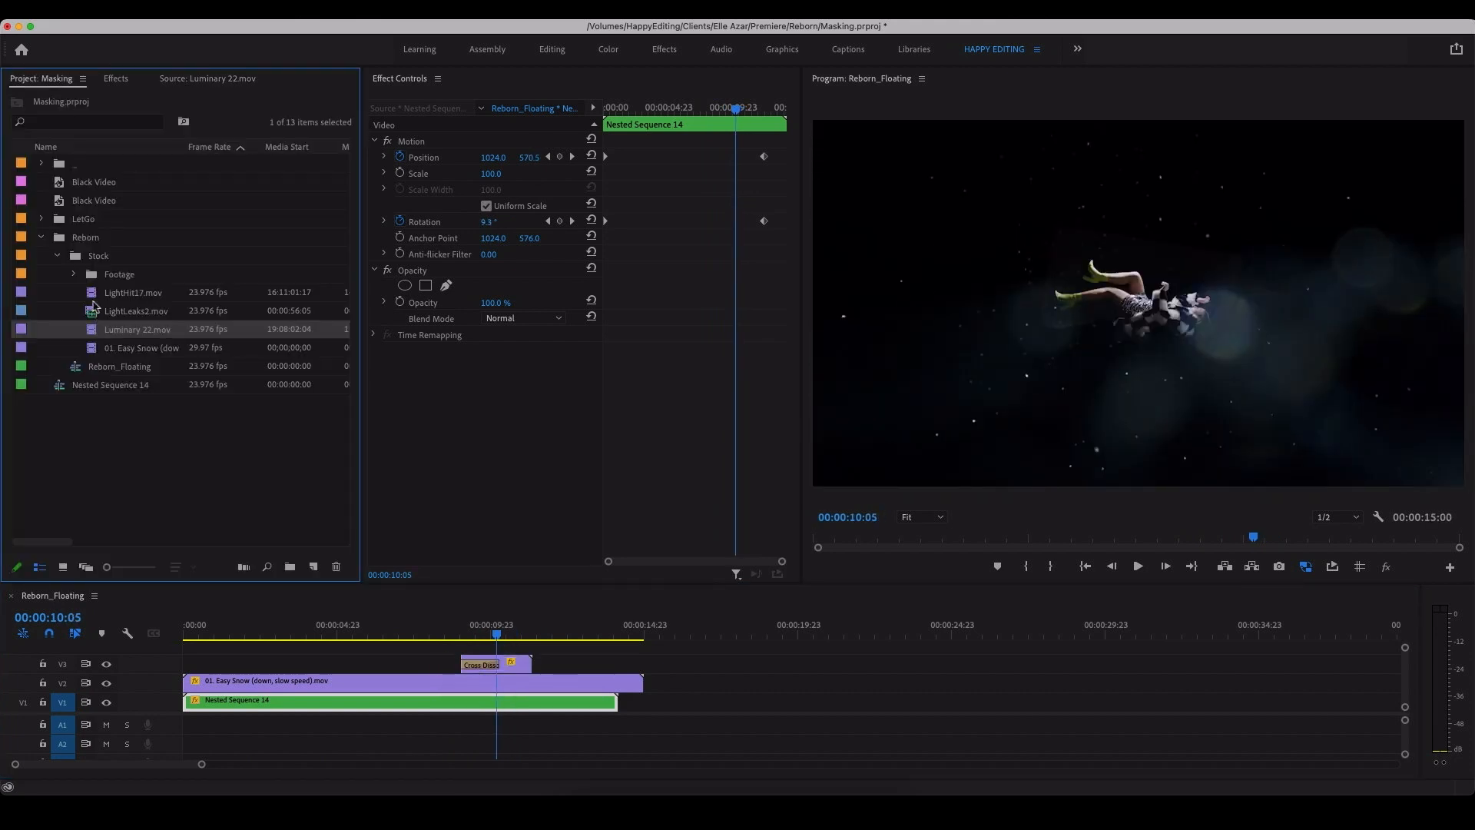
click(97, 295)
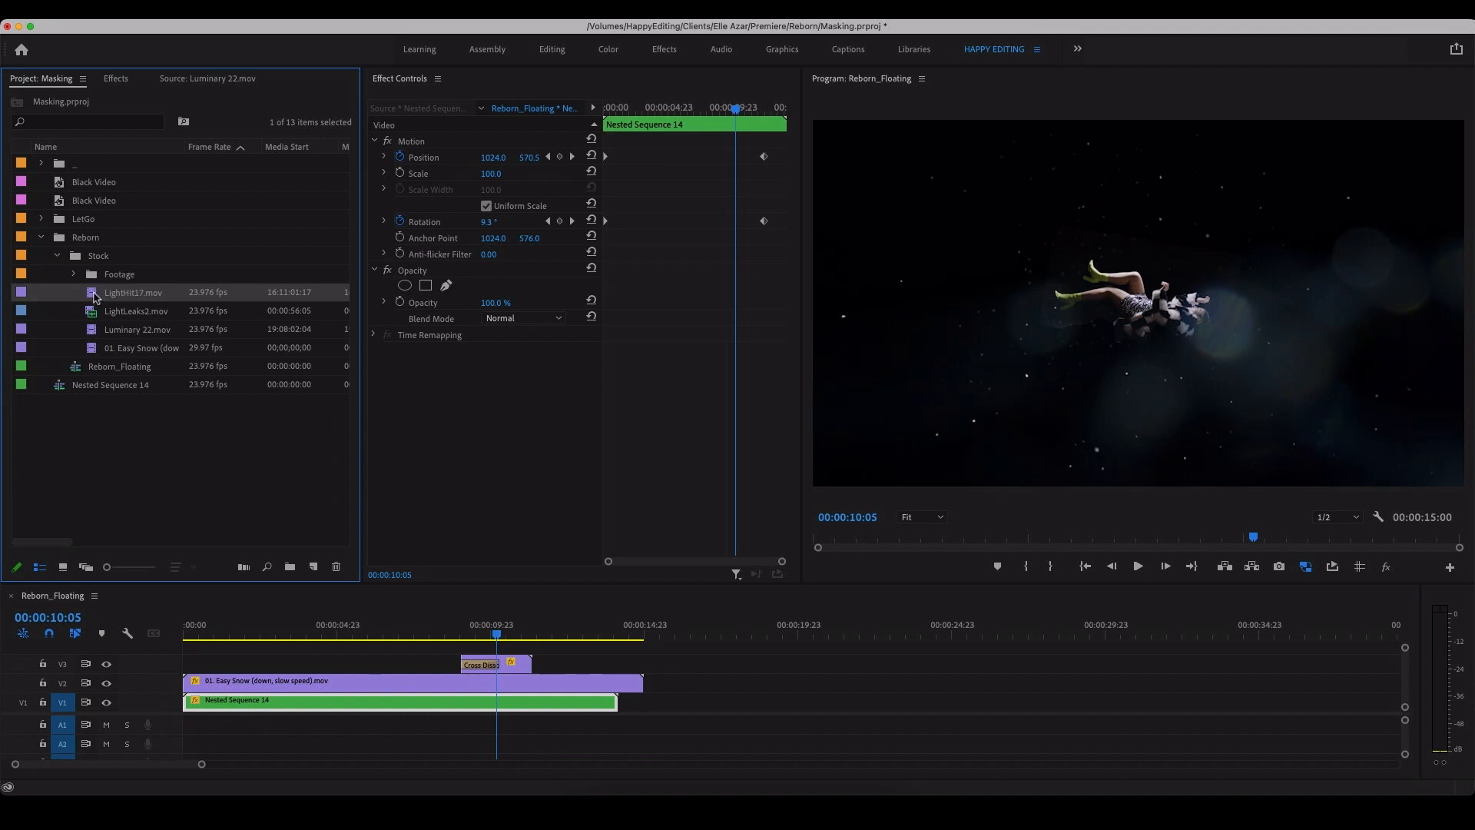
double_click(93, 296)
key(space)
key(space)
drag(231, 537, 292, 540)
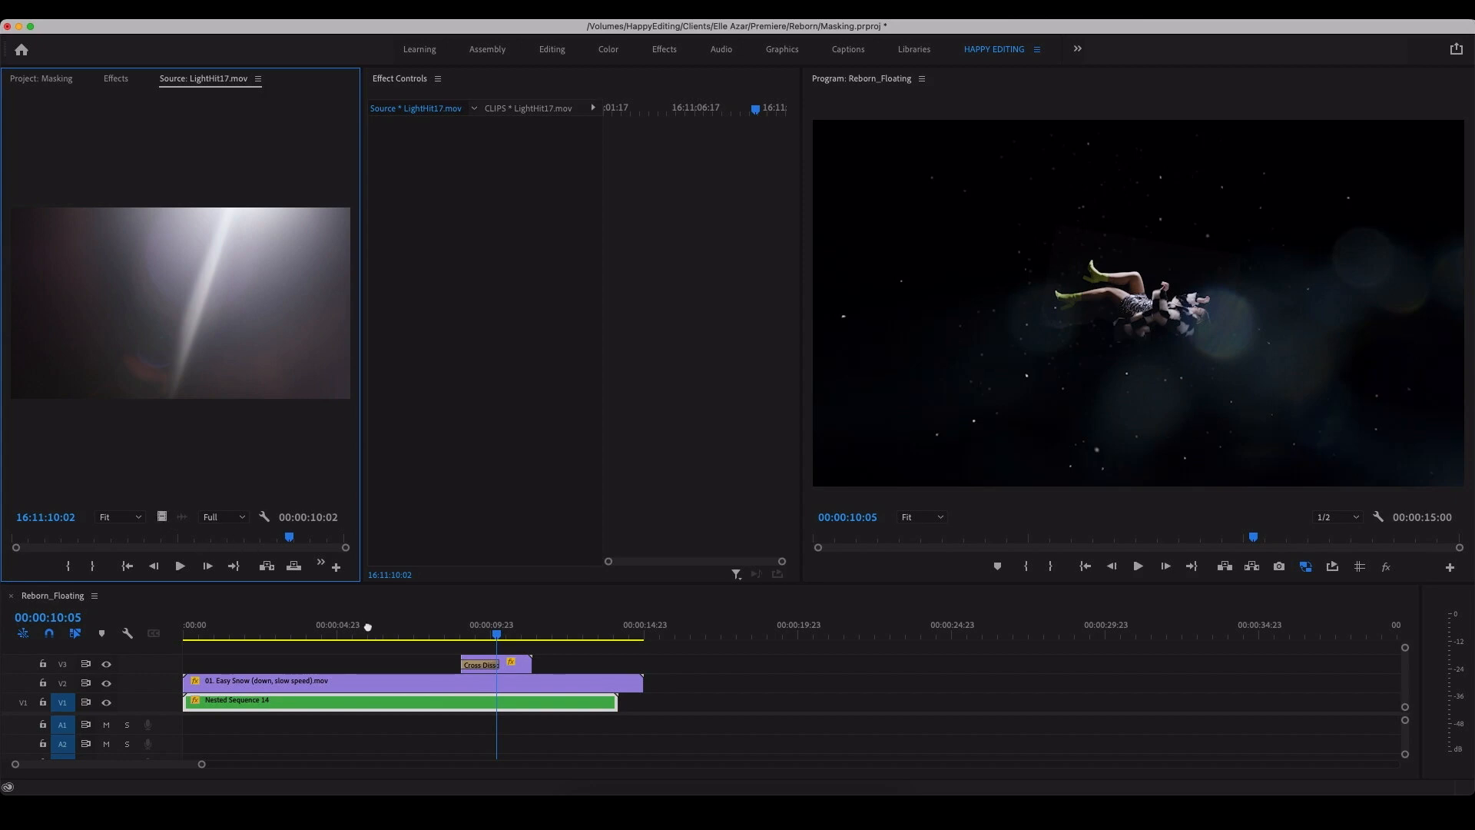
drag(368, 627, 388, 645)
drag(104, 714, 110, 749)
click(466, 658)
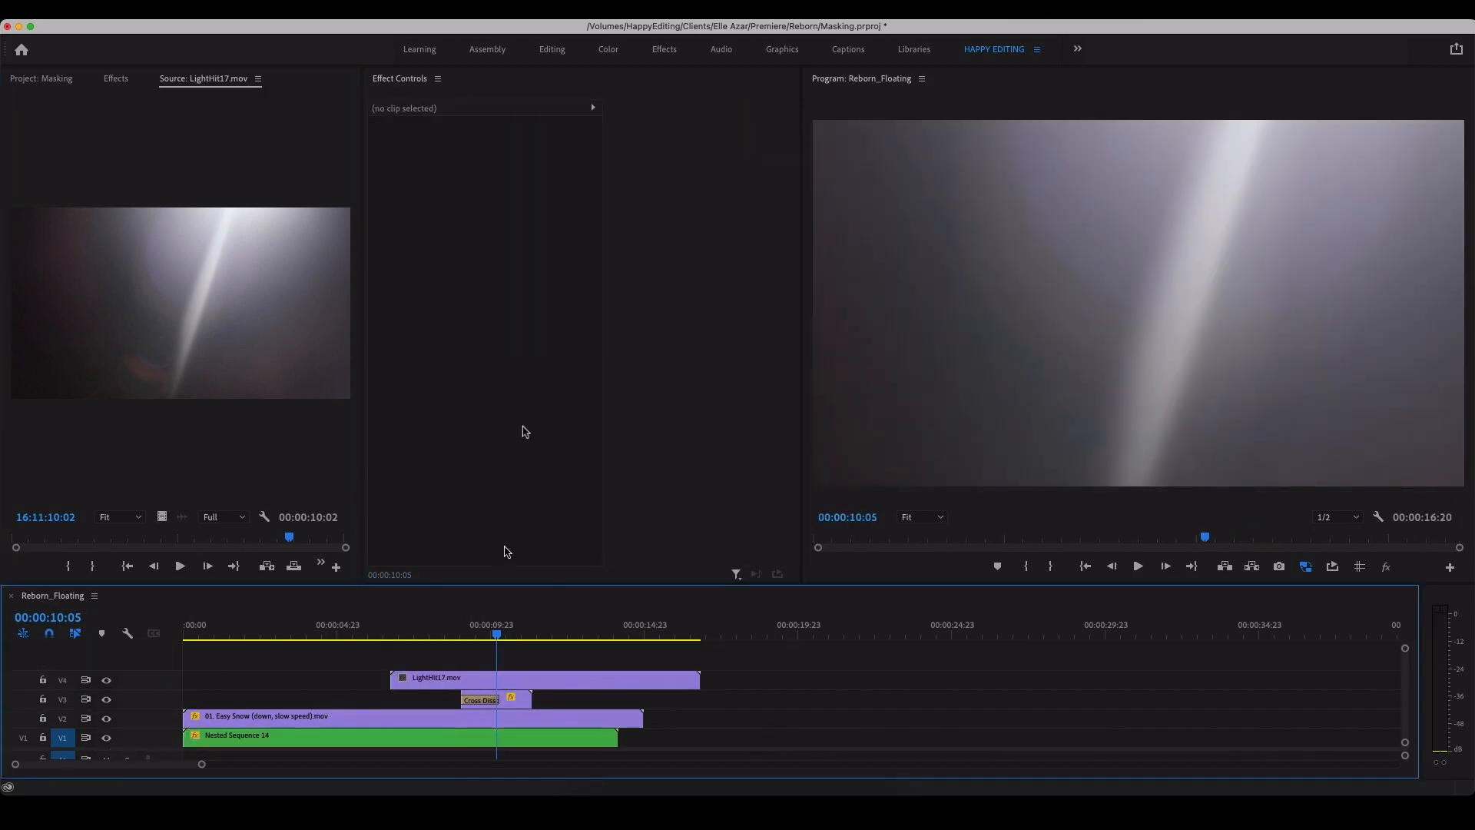
Step: Set the LightHit17 clip's scale to 65, rotation to -19° and blend mode to Screen
click(525, 680)
drag(499, 176, 471, 222)
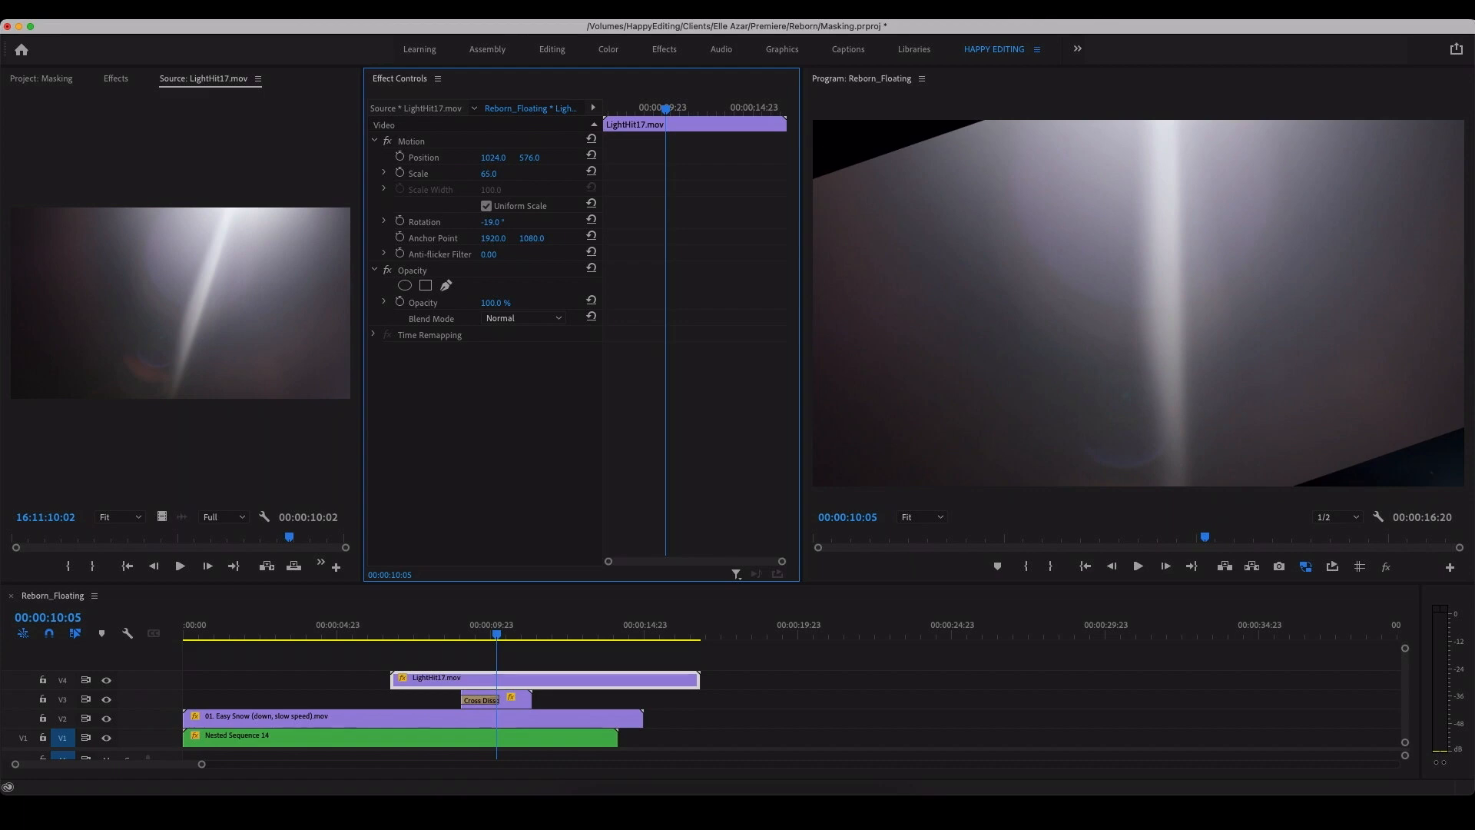
click(528, 321)
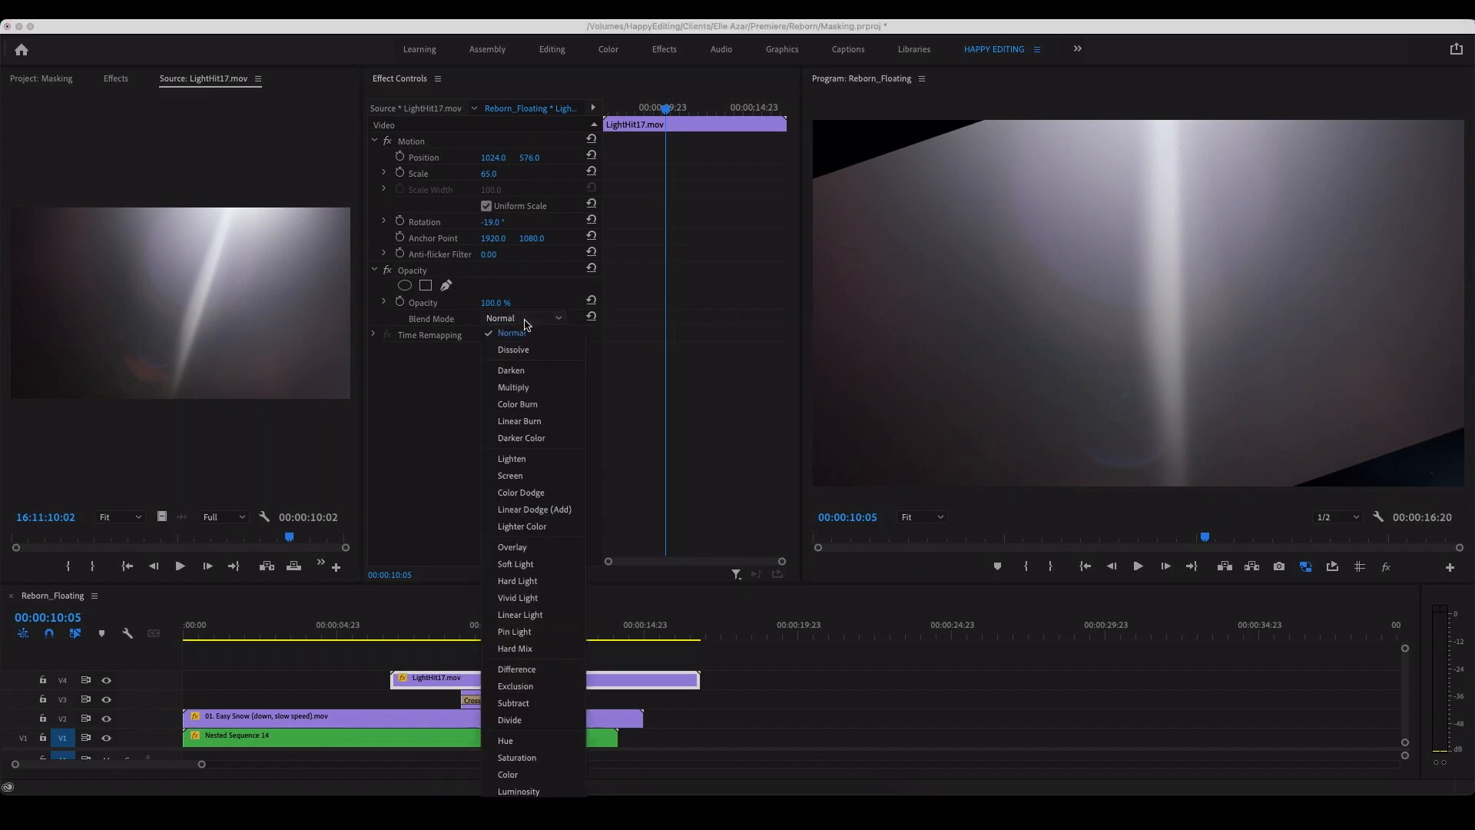
click(534, 485)
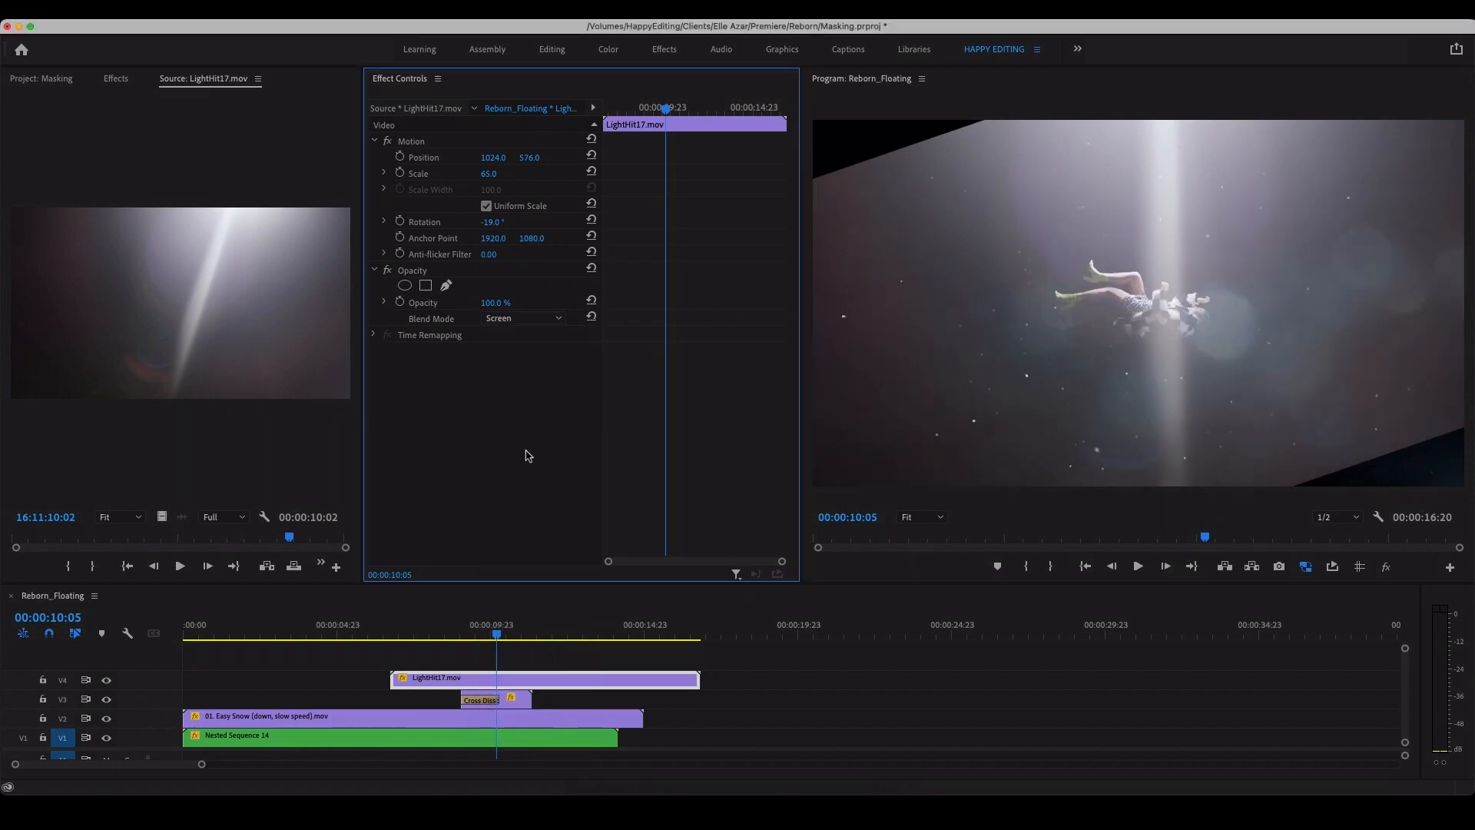
Step: Try the Lighten blend mode on the LightHit17 clip, return it to Screen, and scrub back to 00:00:09:02
click(523, 318)
click(523, 464)
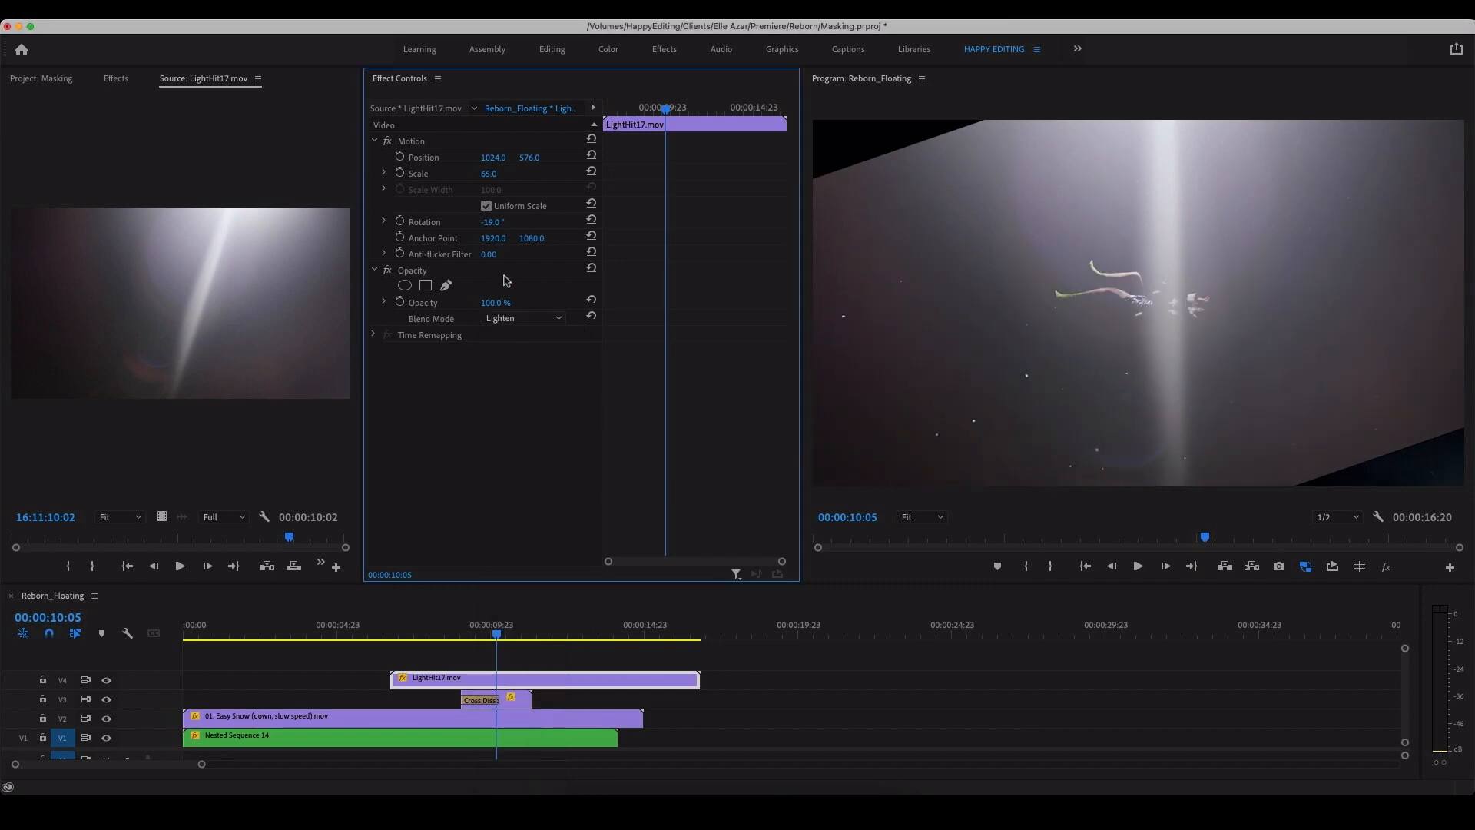
click(500, 318)
click(507, 486)
drag(492, 635, 464, 637)
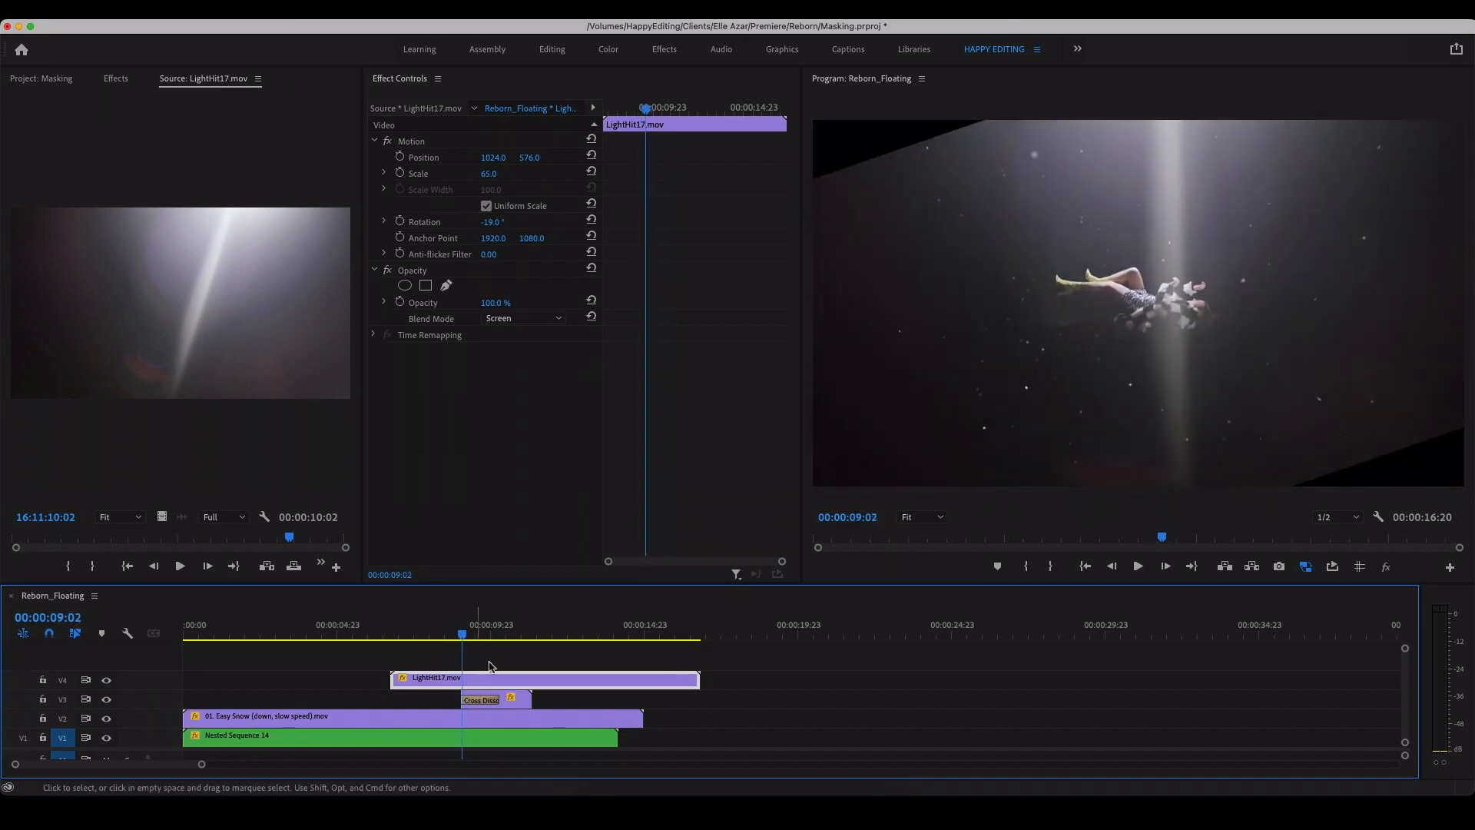
click(513, 319)
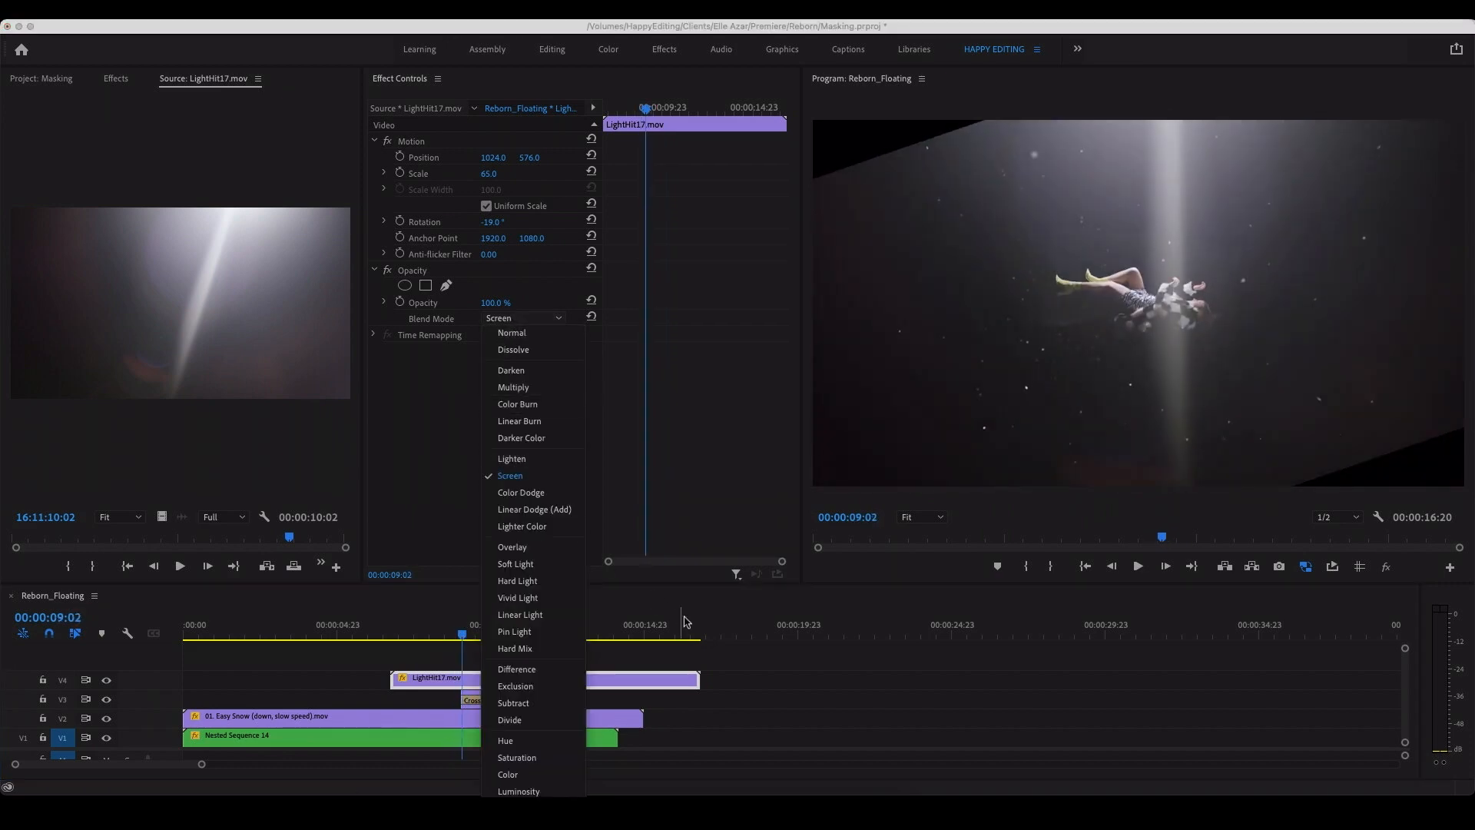
click(763, 662)
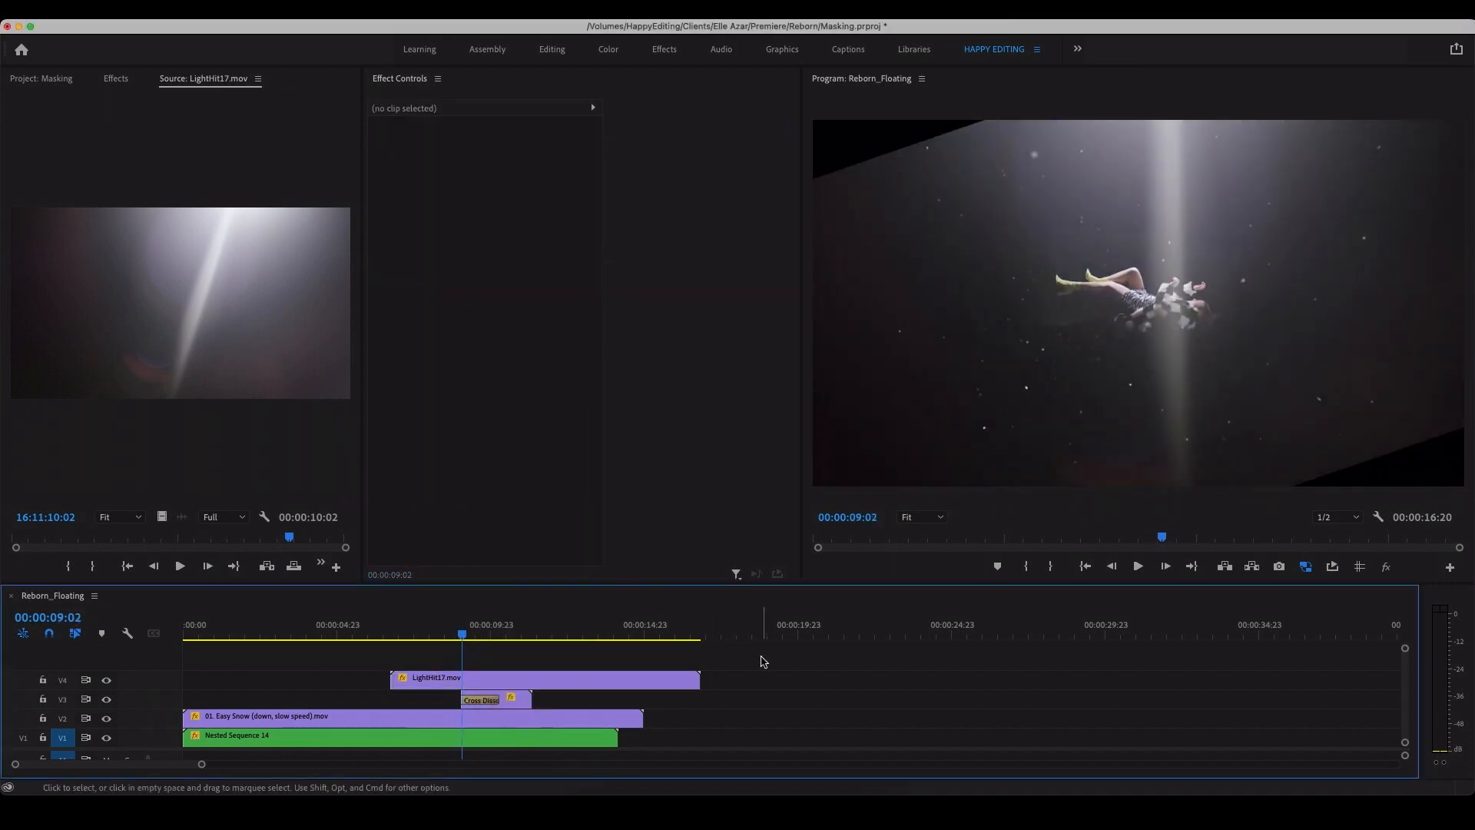
Step: Enlarge the LightHit17 clip to a scale of 83 and reposition it to 942, 561 so it fills the frame
click(604, 679)
click(114, 79)
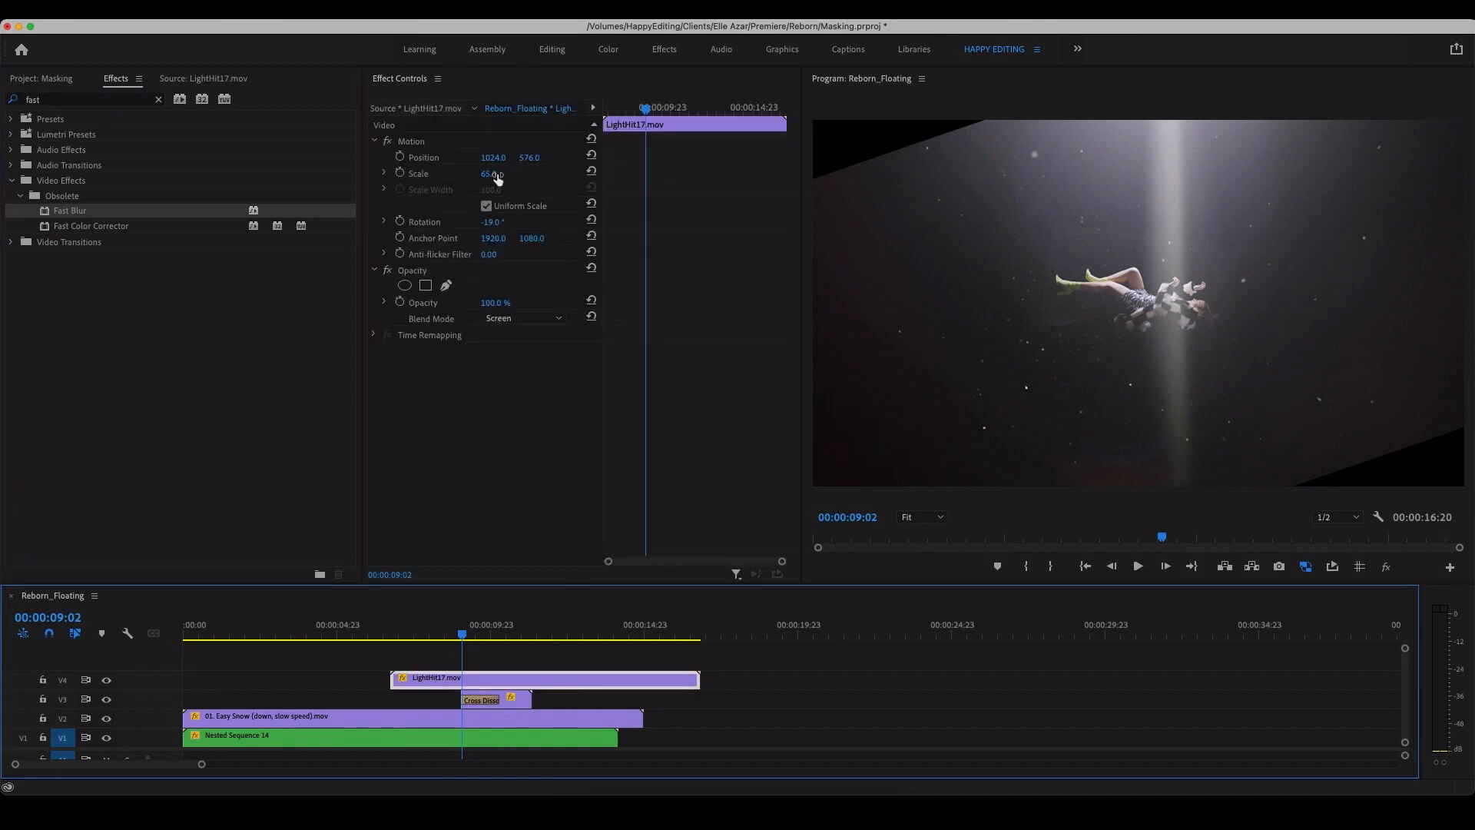
drag(490, 174, 430, 158)
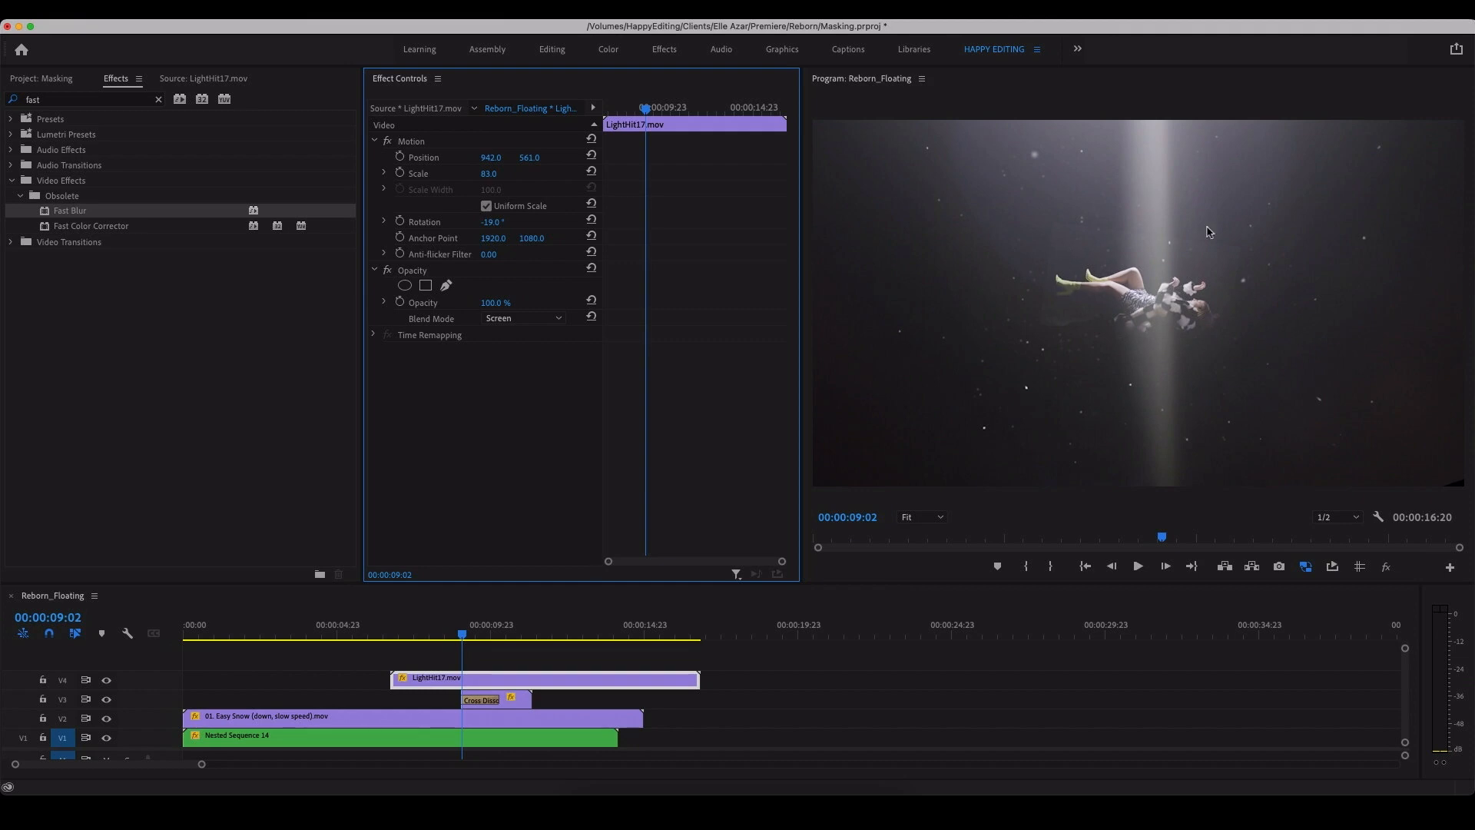
Step: Move all the clips up one track to free V1, and bring up the project's media list
drag(700, 737, 392, 677)
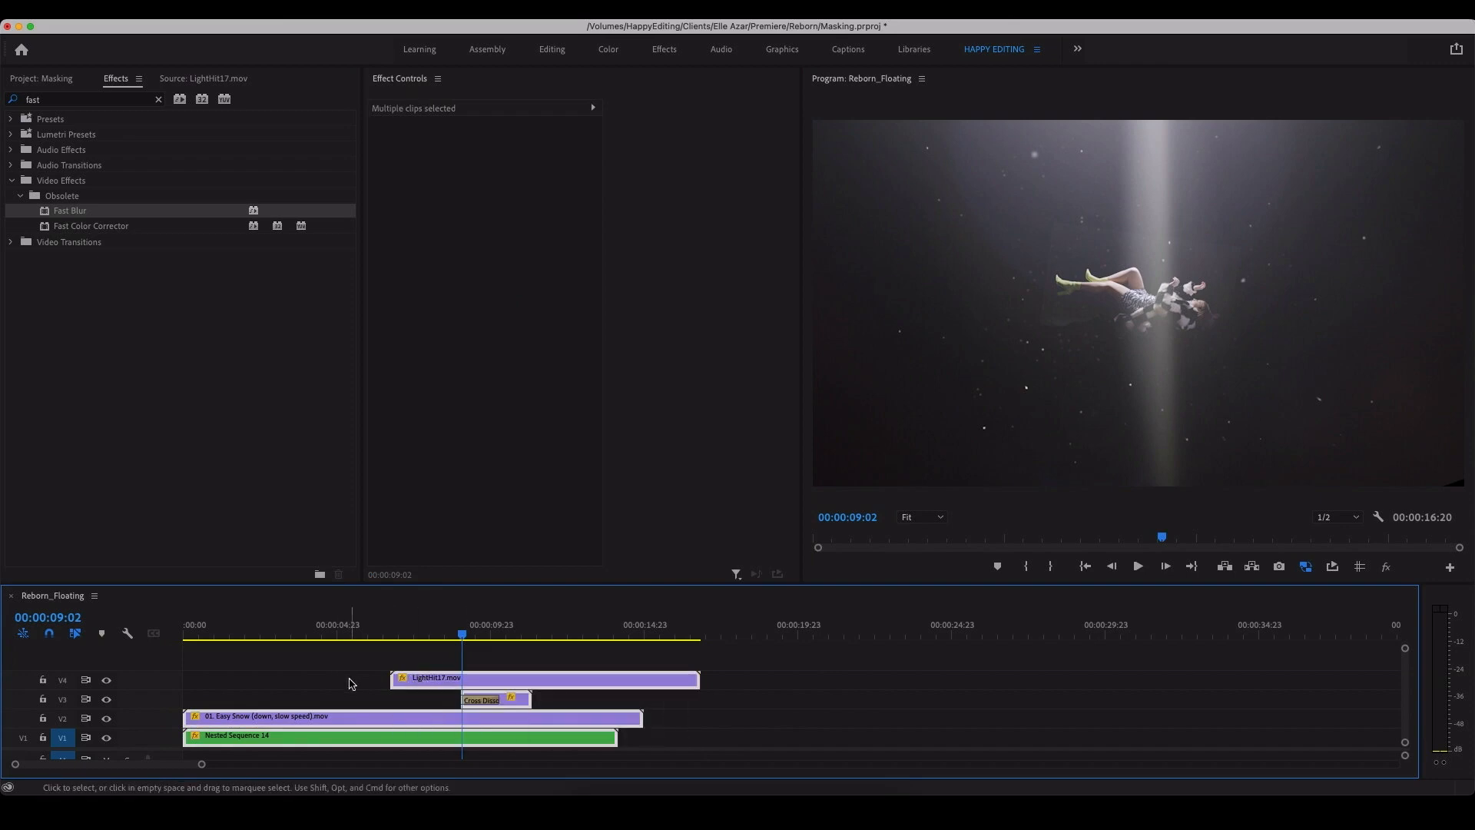
key(alt+Up)
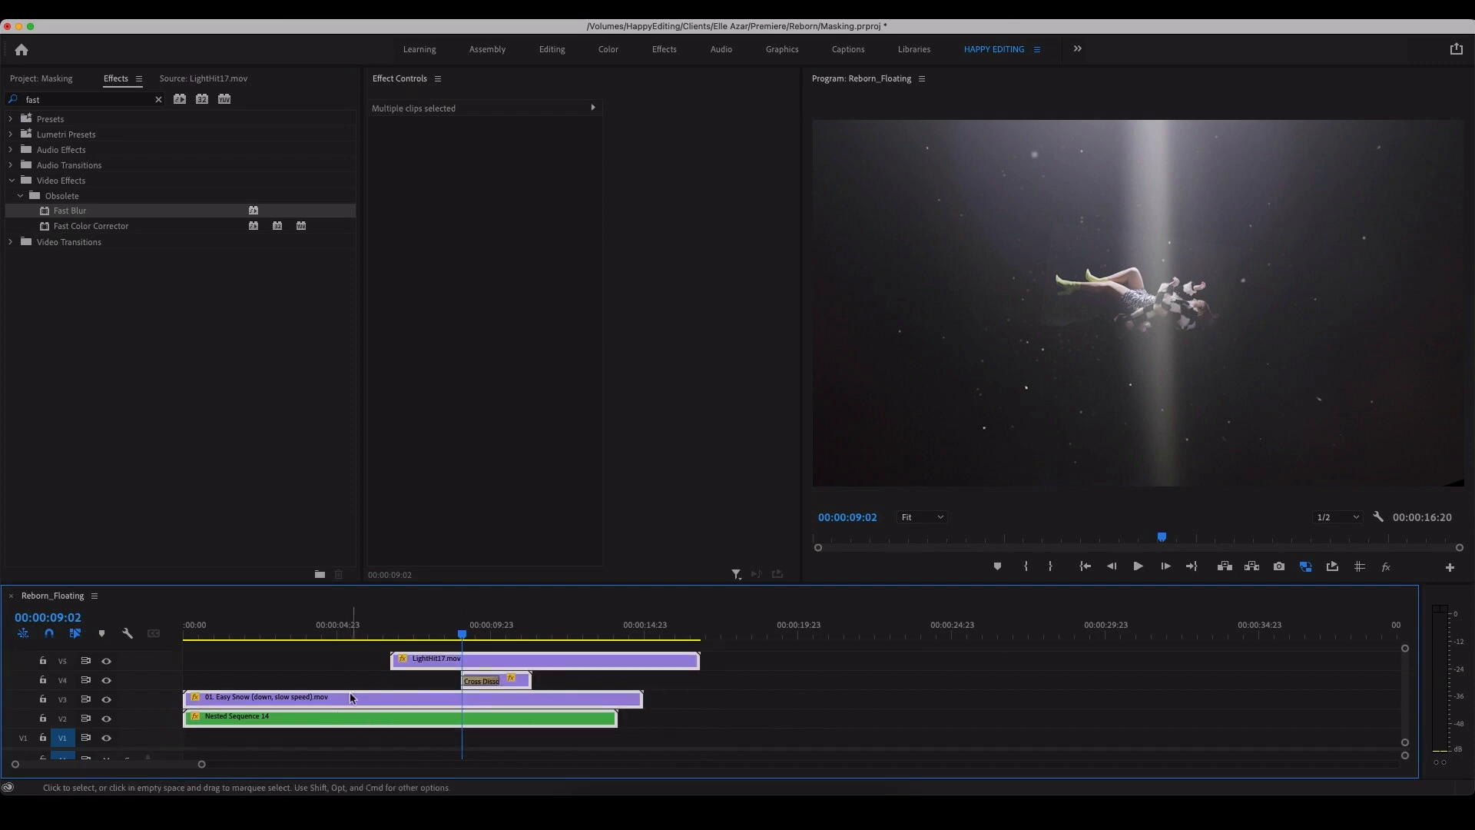
click(351, 680)
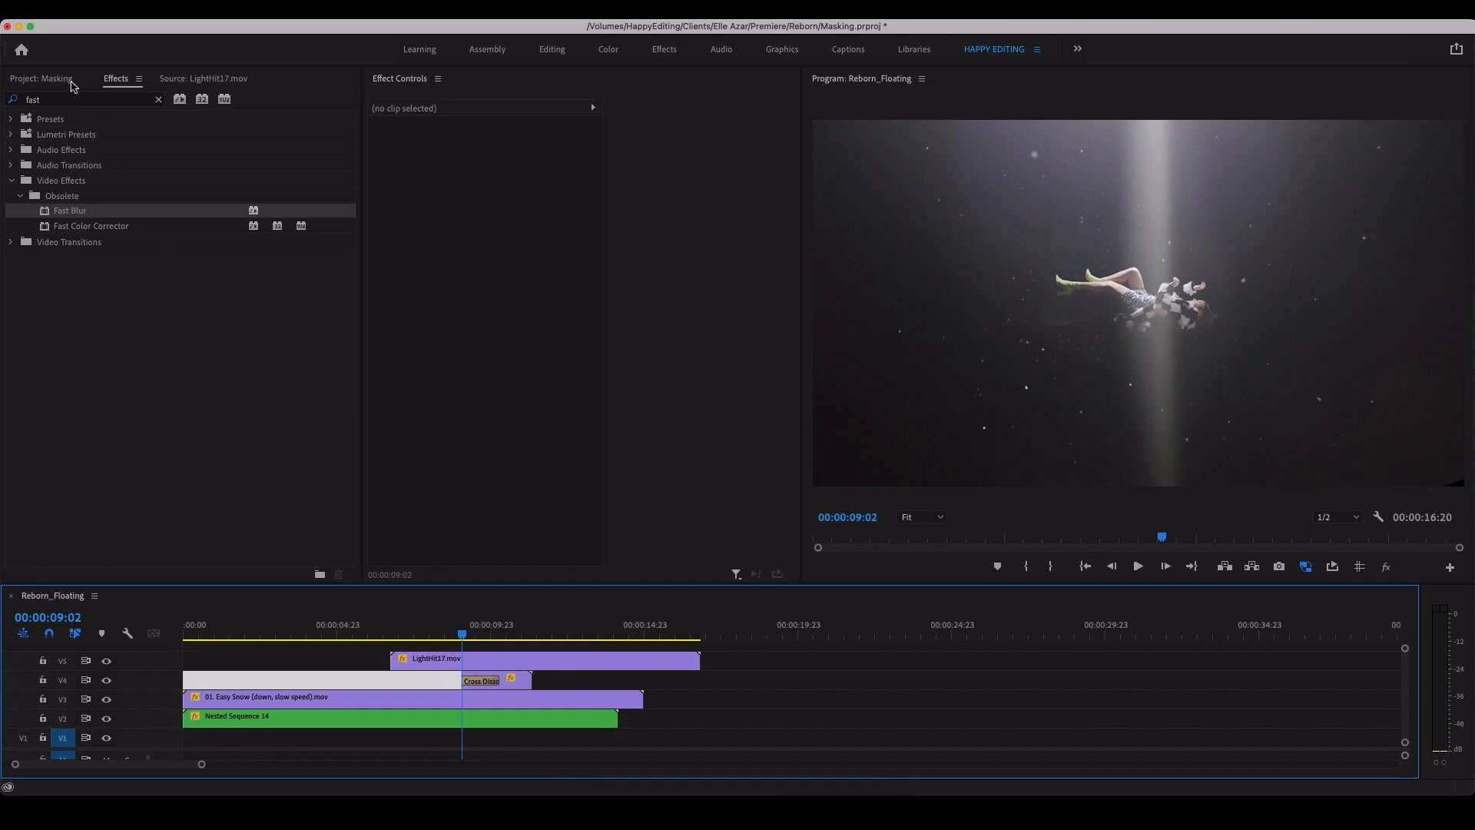
click(46, 78)
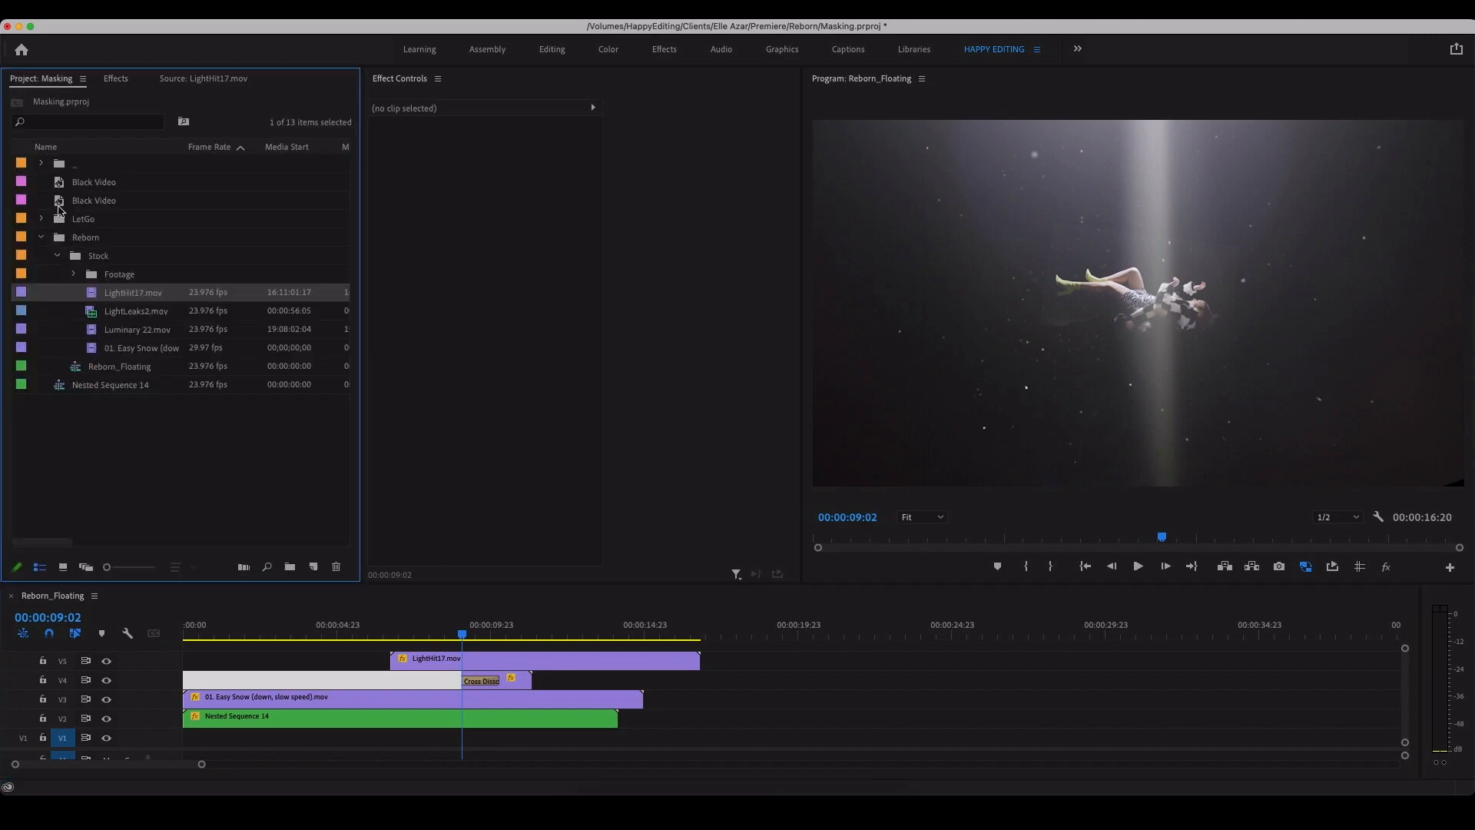
Step: Lay the Black Video on V1 beneath all the clips, extending it past the end of the LightHit17 clip
drag(59, 201, 679, 744)
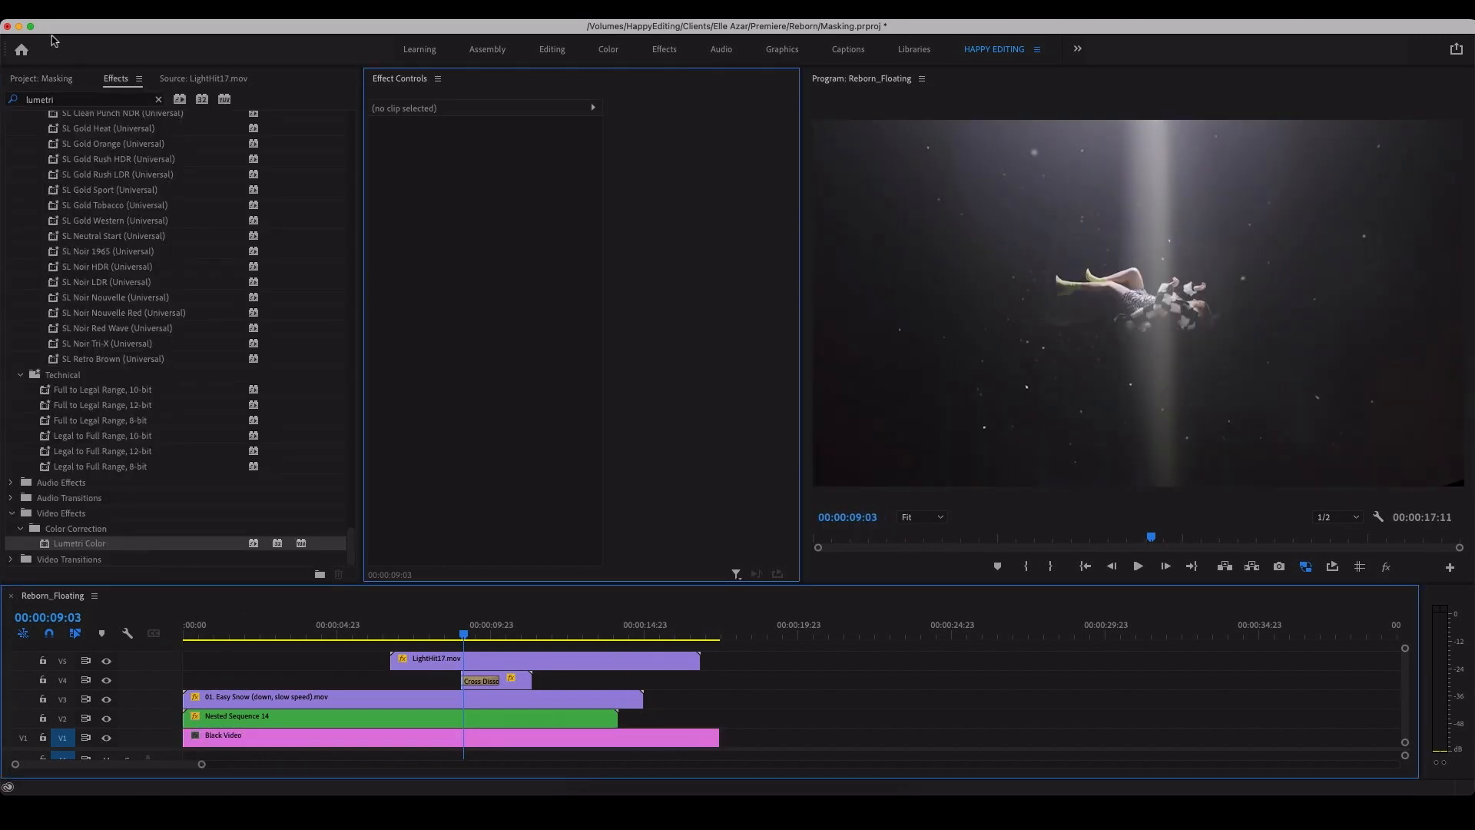
click(52, 78)
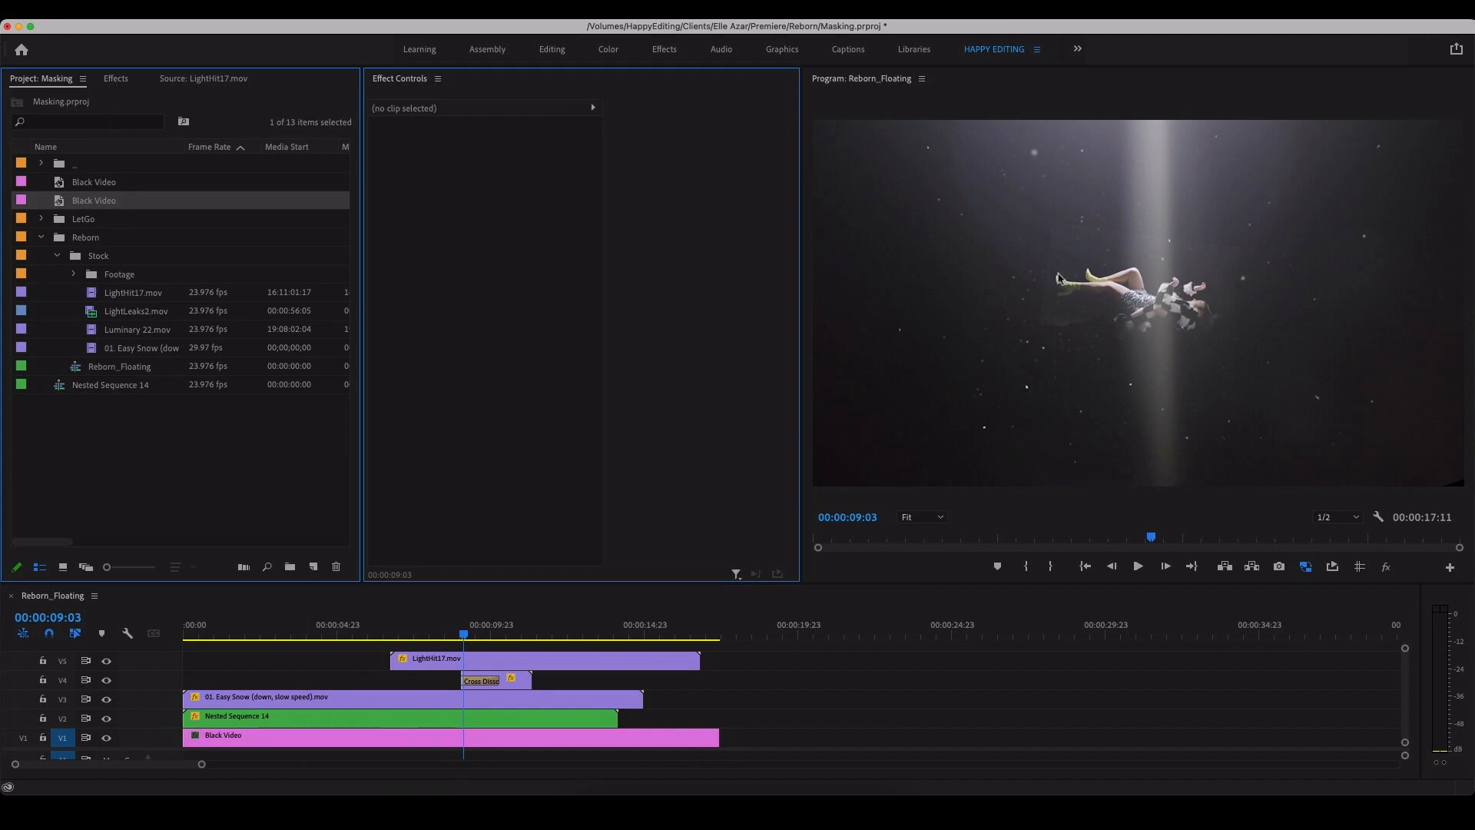
Step: Apply Lumetri Color to Nested Sequence 14 with a Basic Correction contrast of 121, and preview it from 00:00:06:23
click(116, 78)
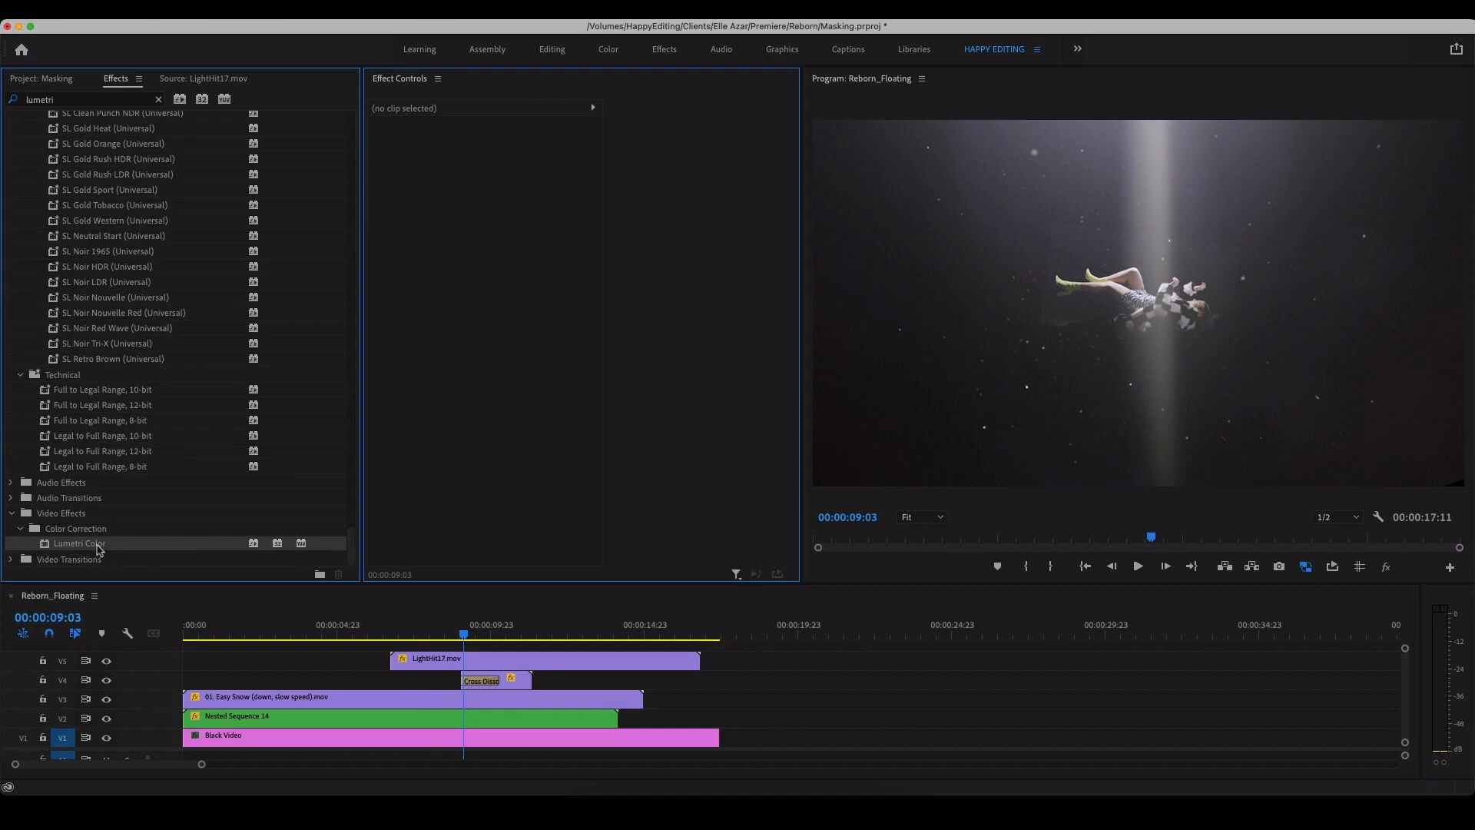
drag(94, 545, 407, 721)
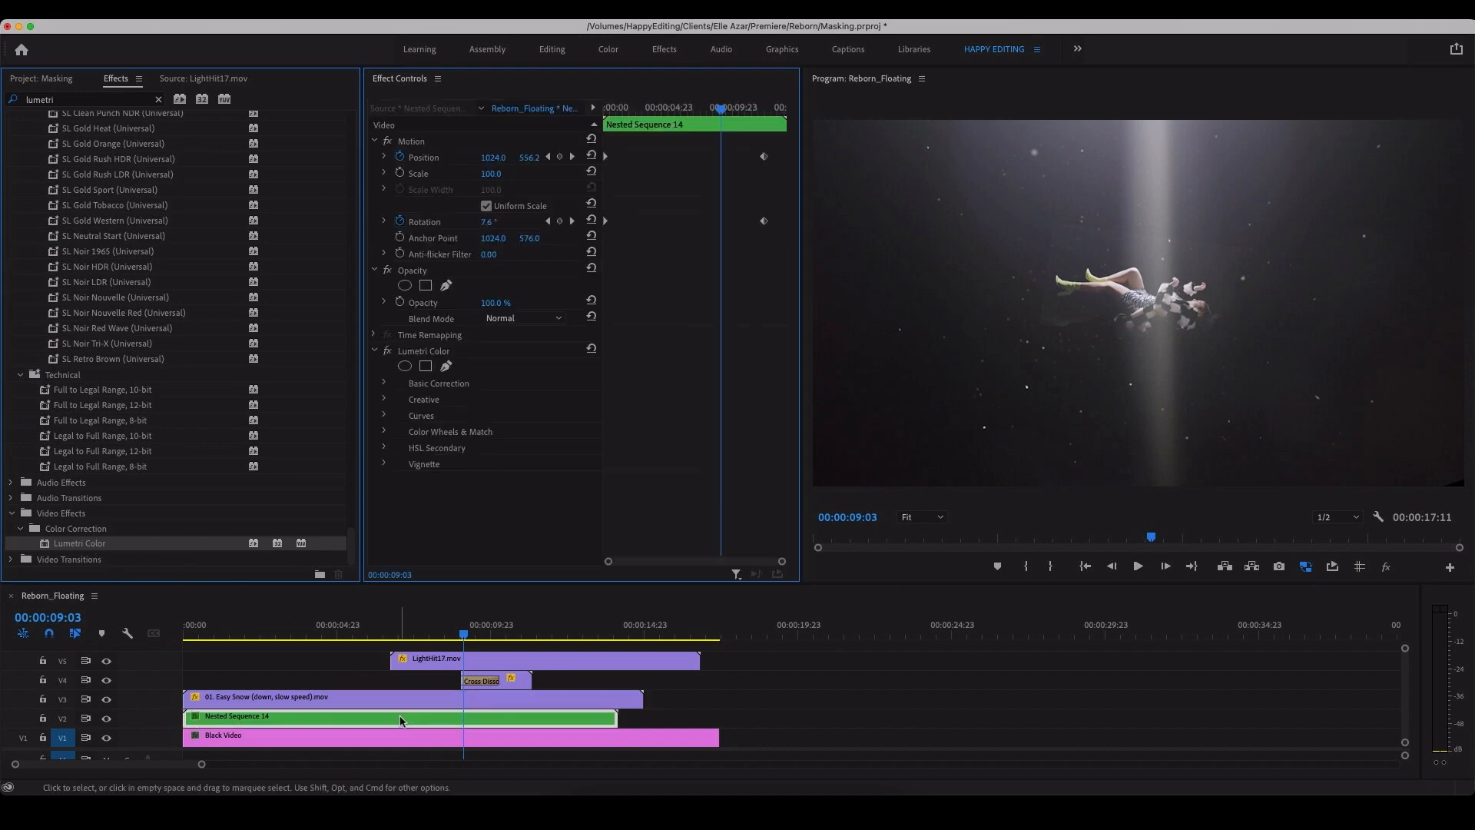
click(386, 384)
scroll(682, 456, down, 3)
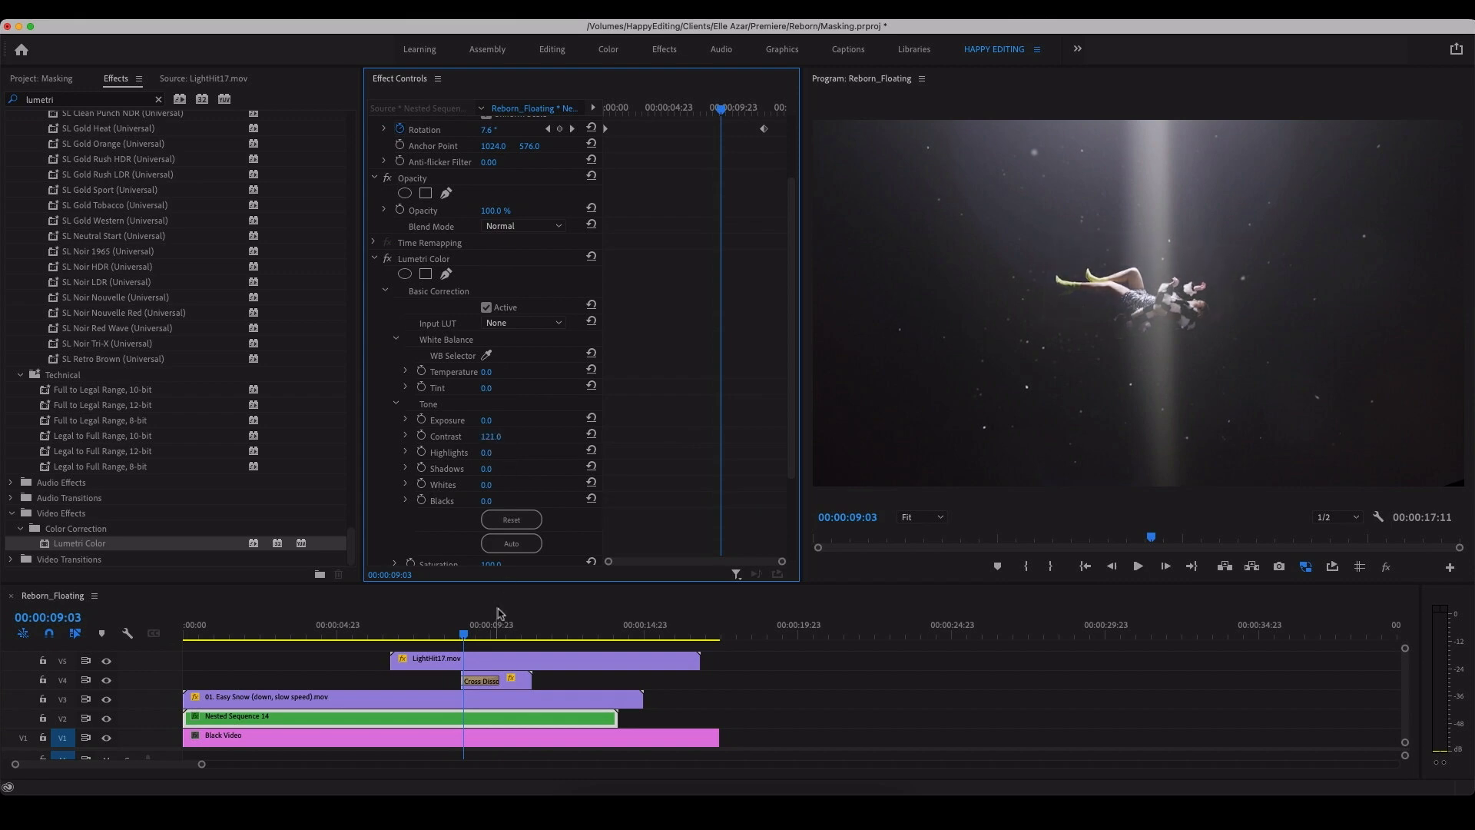
drag(464, 636, 397, 655)
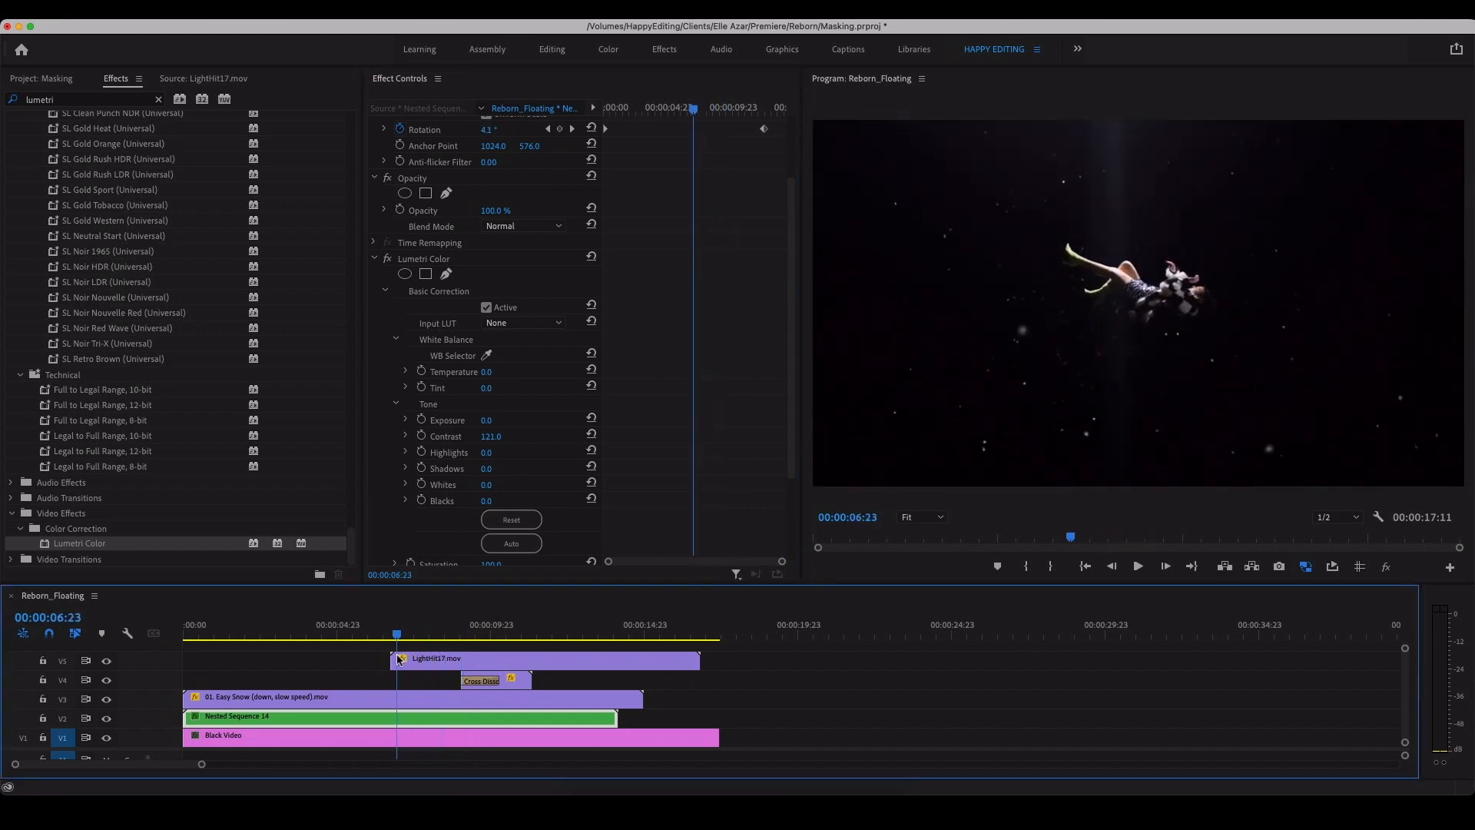
key(space)
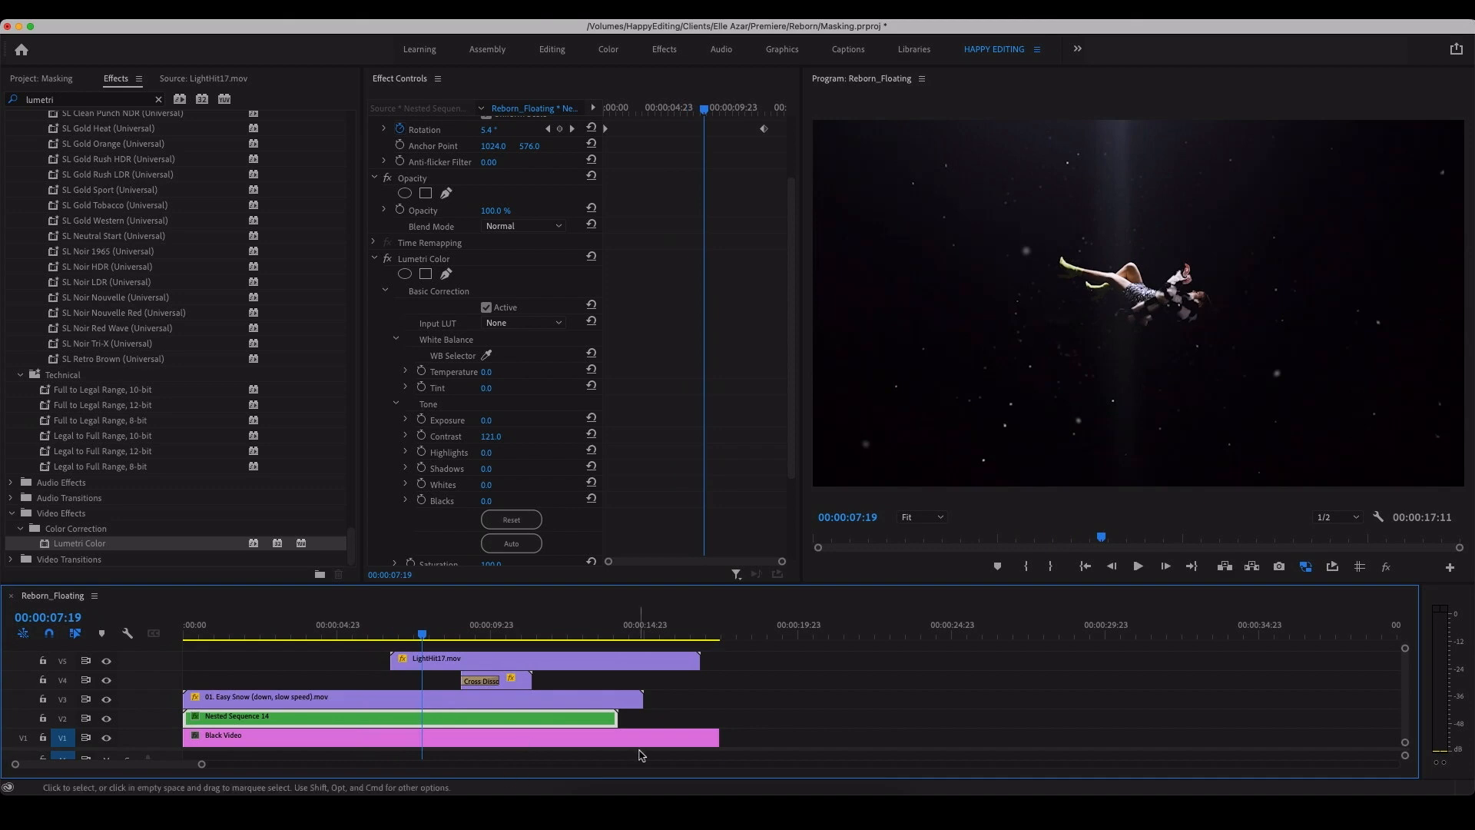
key(grave)
key(grave)
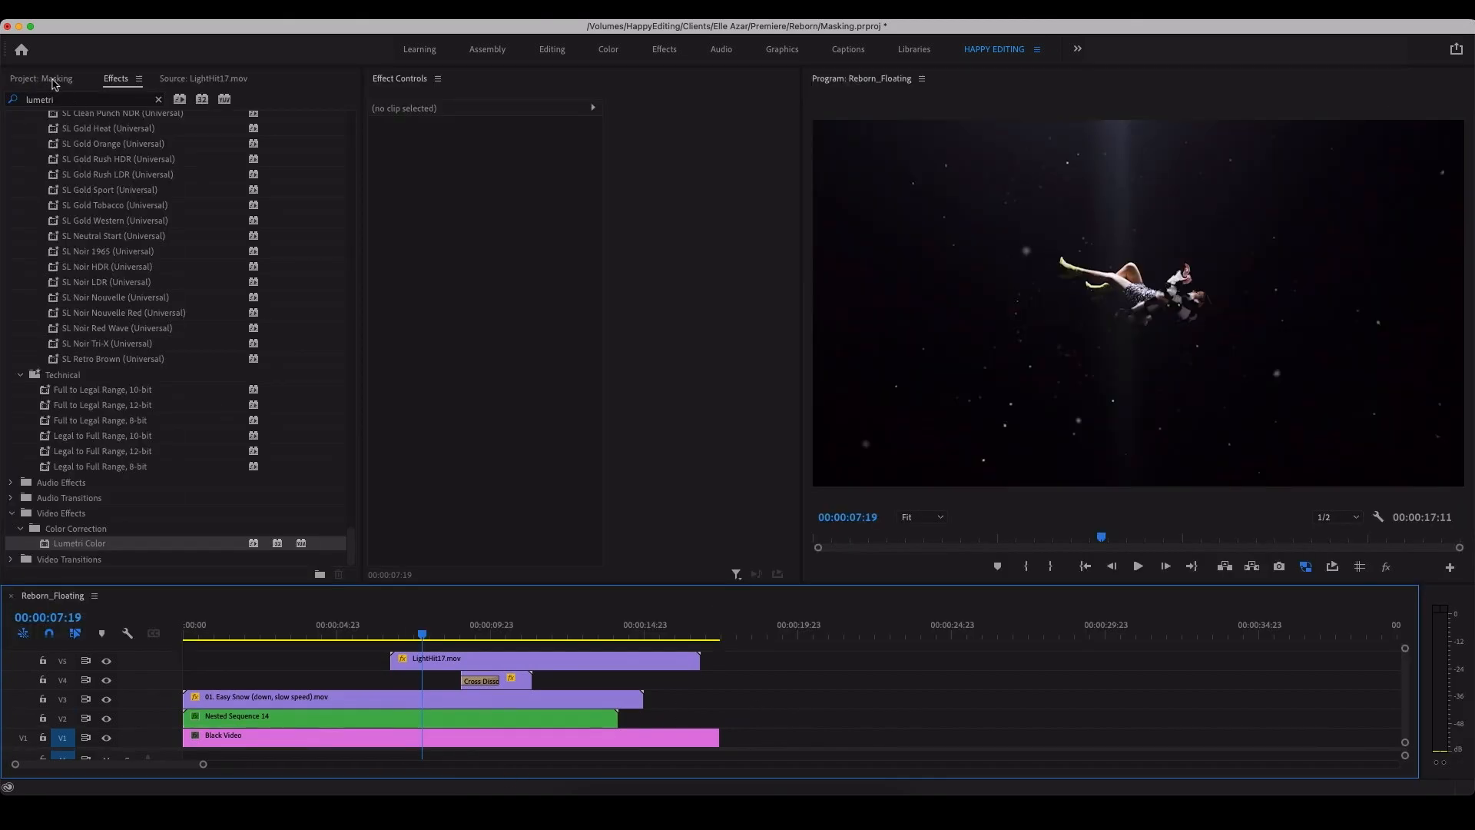
Step: Create an adjustment layer with the default settings and lay it over all the clips on V6
click(313, 569)
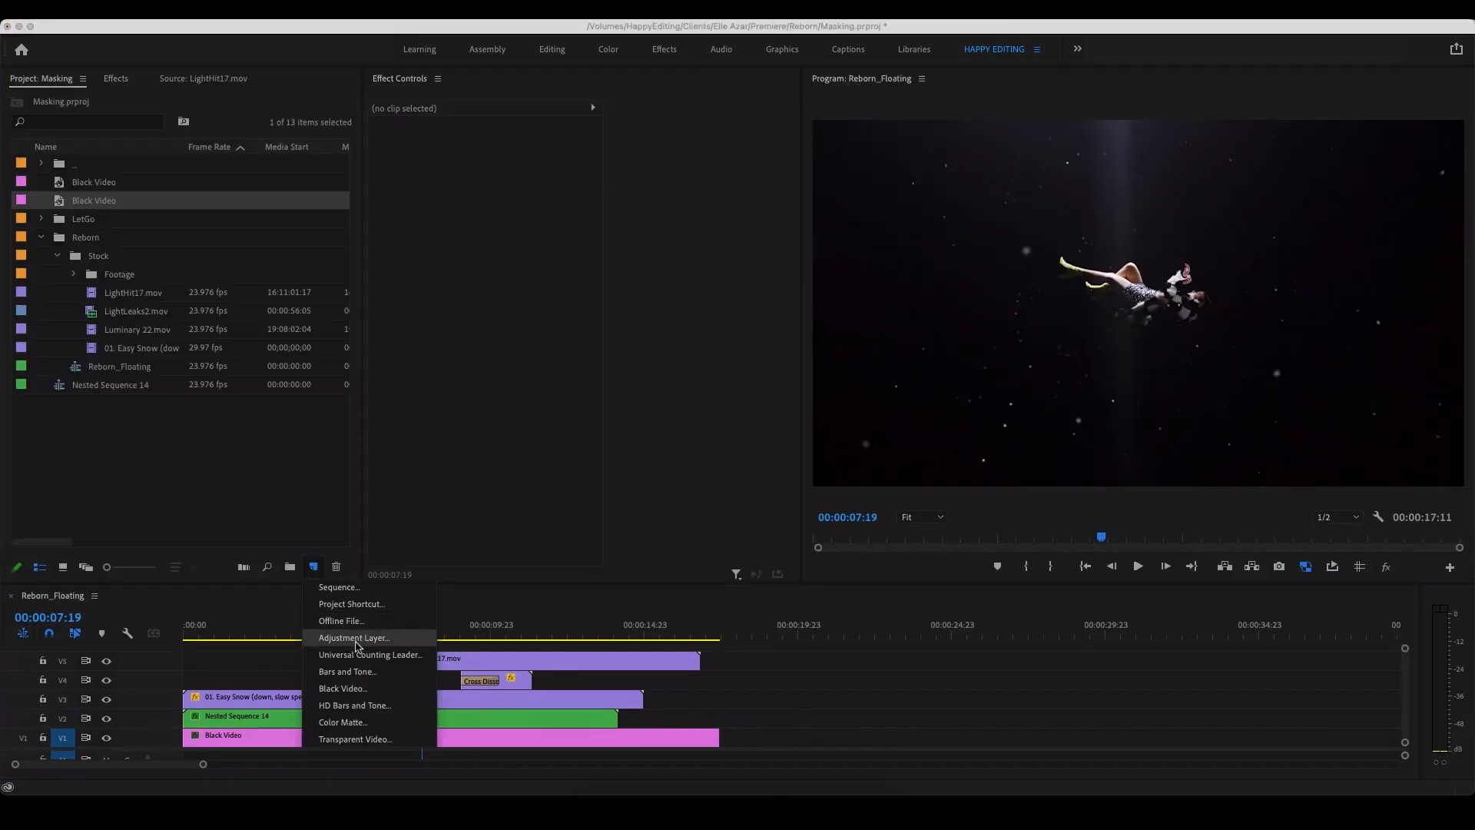
click(358, 642)
click(831, 470)
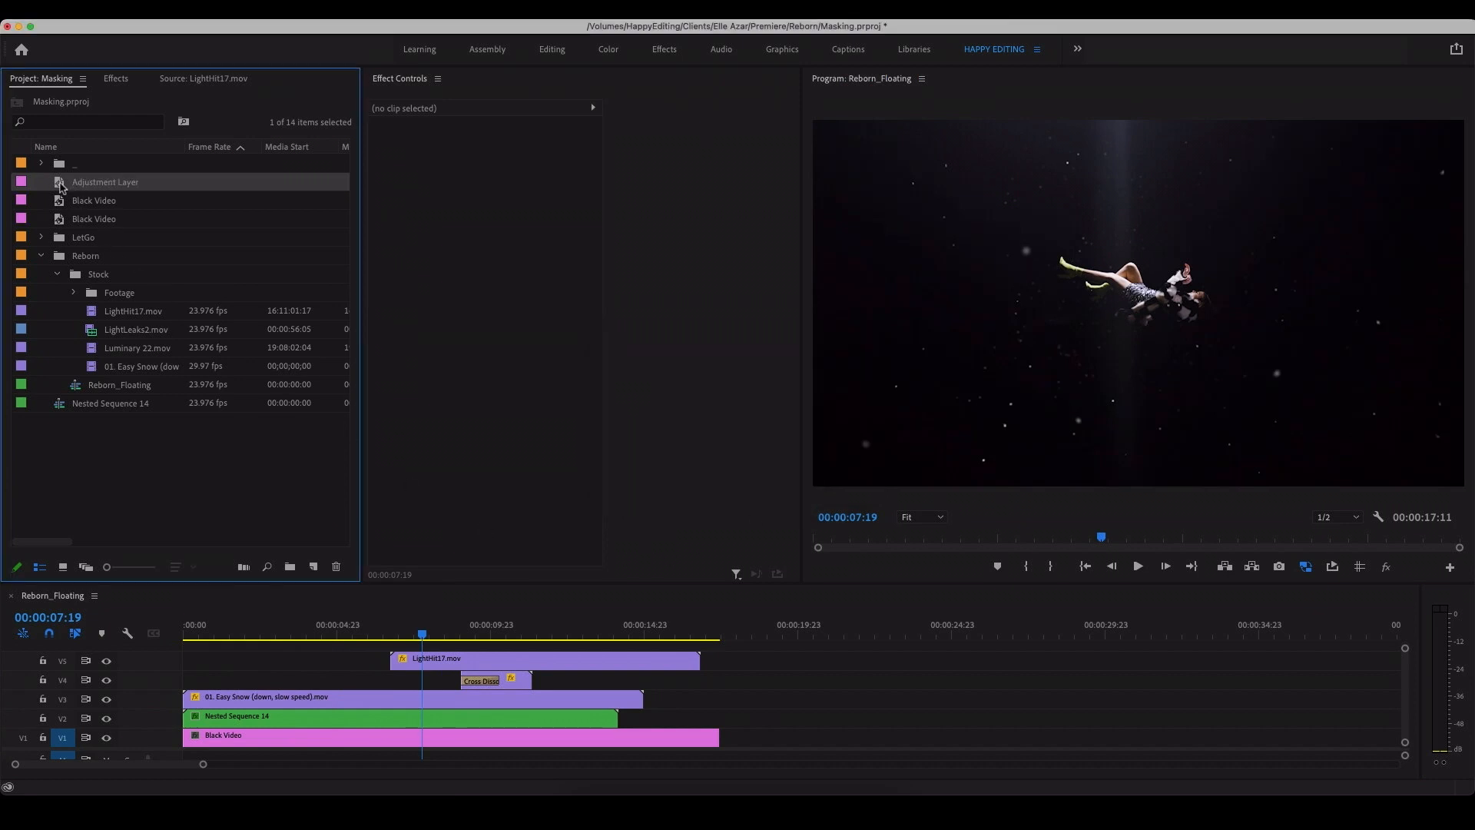
drag(882, 789, 788, 647)
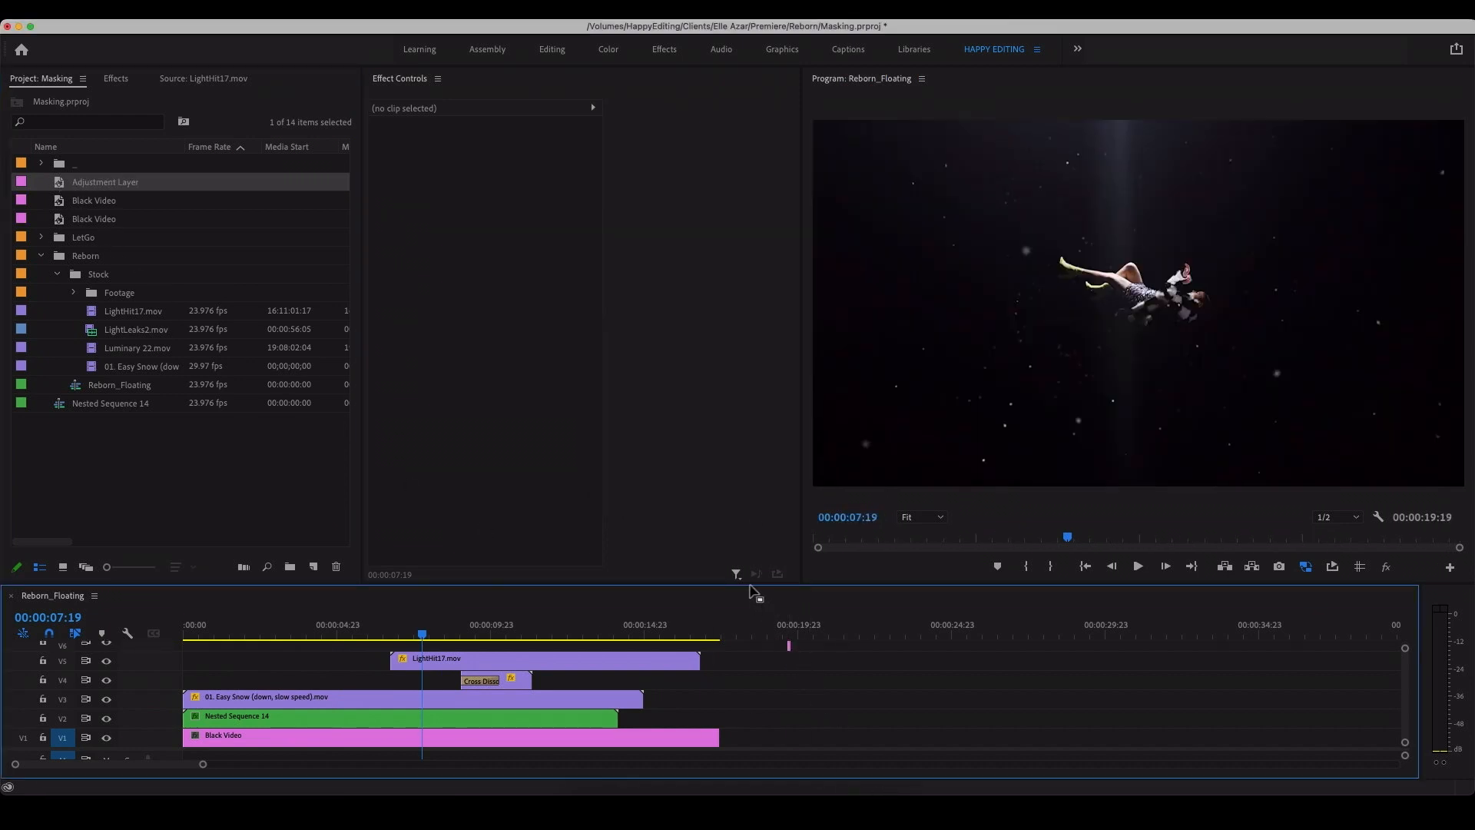
drag(750, 580, 763, 524)
click(783, 637)
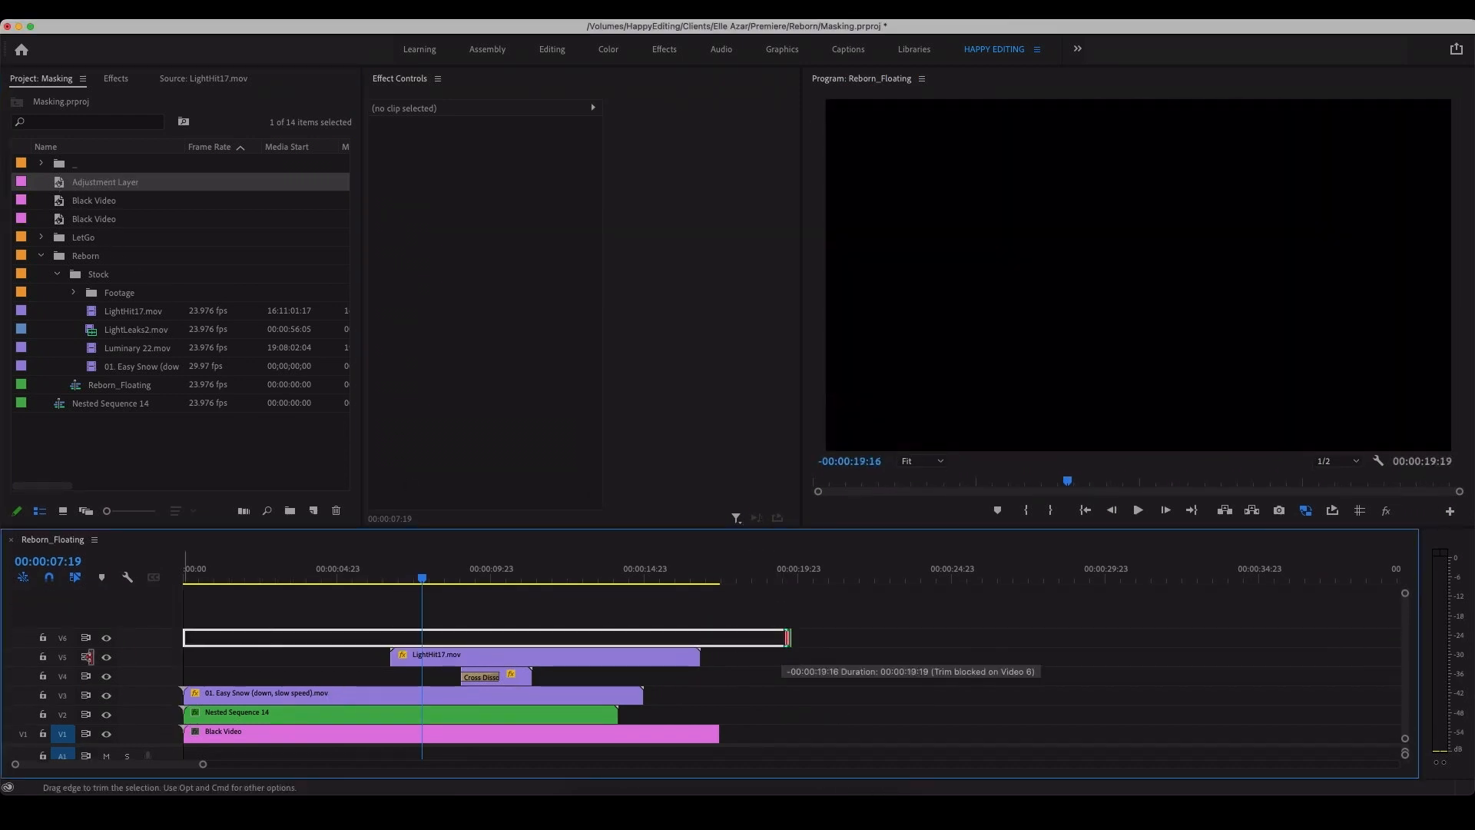
Step: Apply Lumetri Color to the adjustment layer and set its Creative Faded Film to 23
click(116, 78)
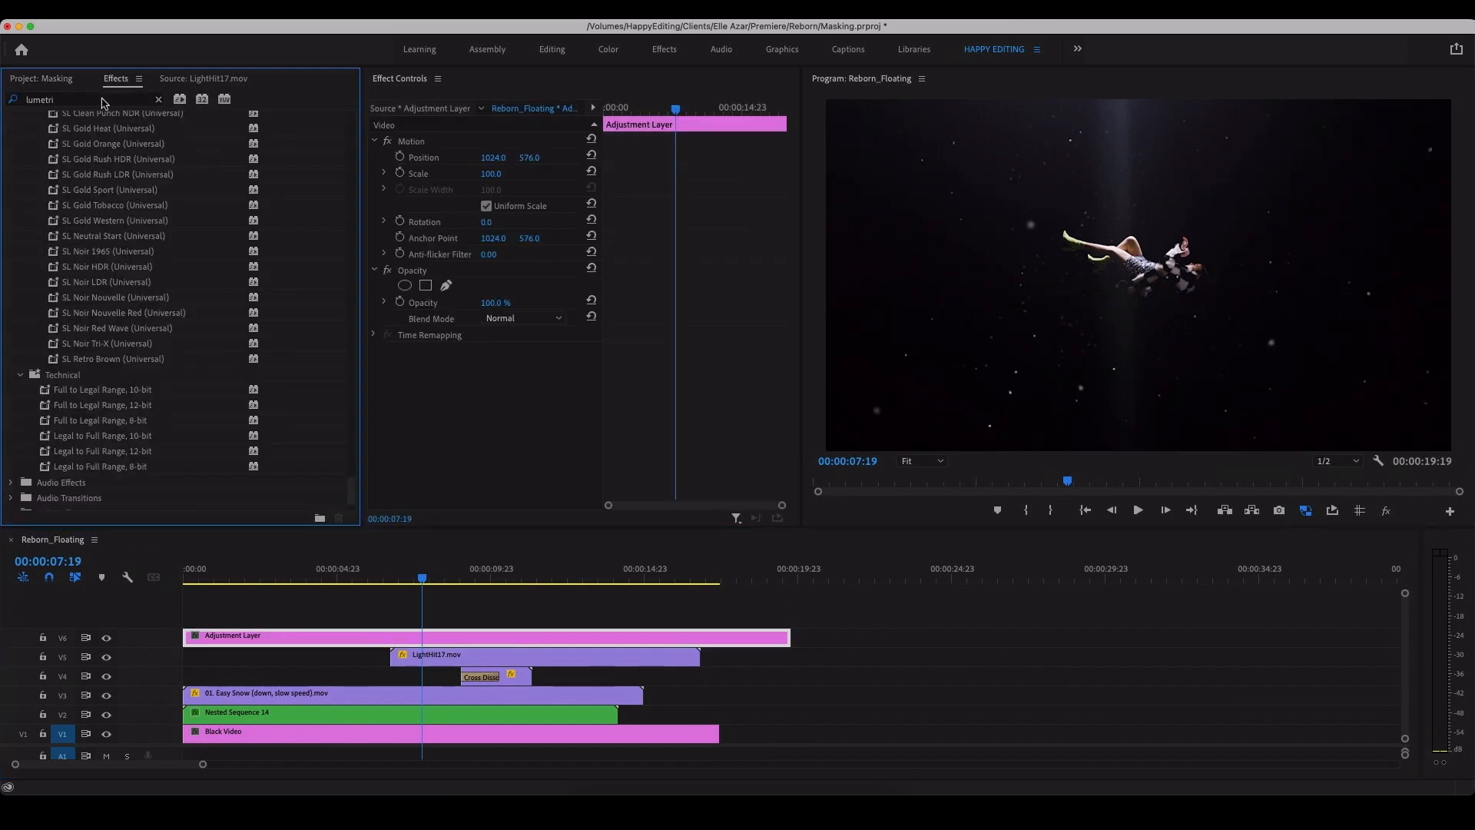
click(103, 100)
scroll(123, 483, down, 2)
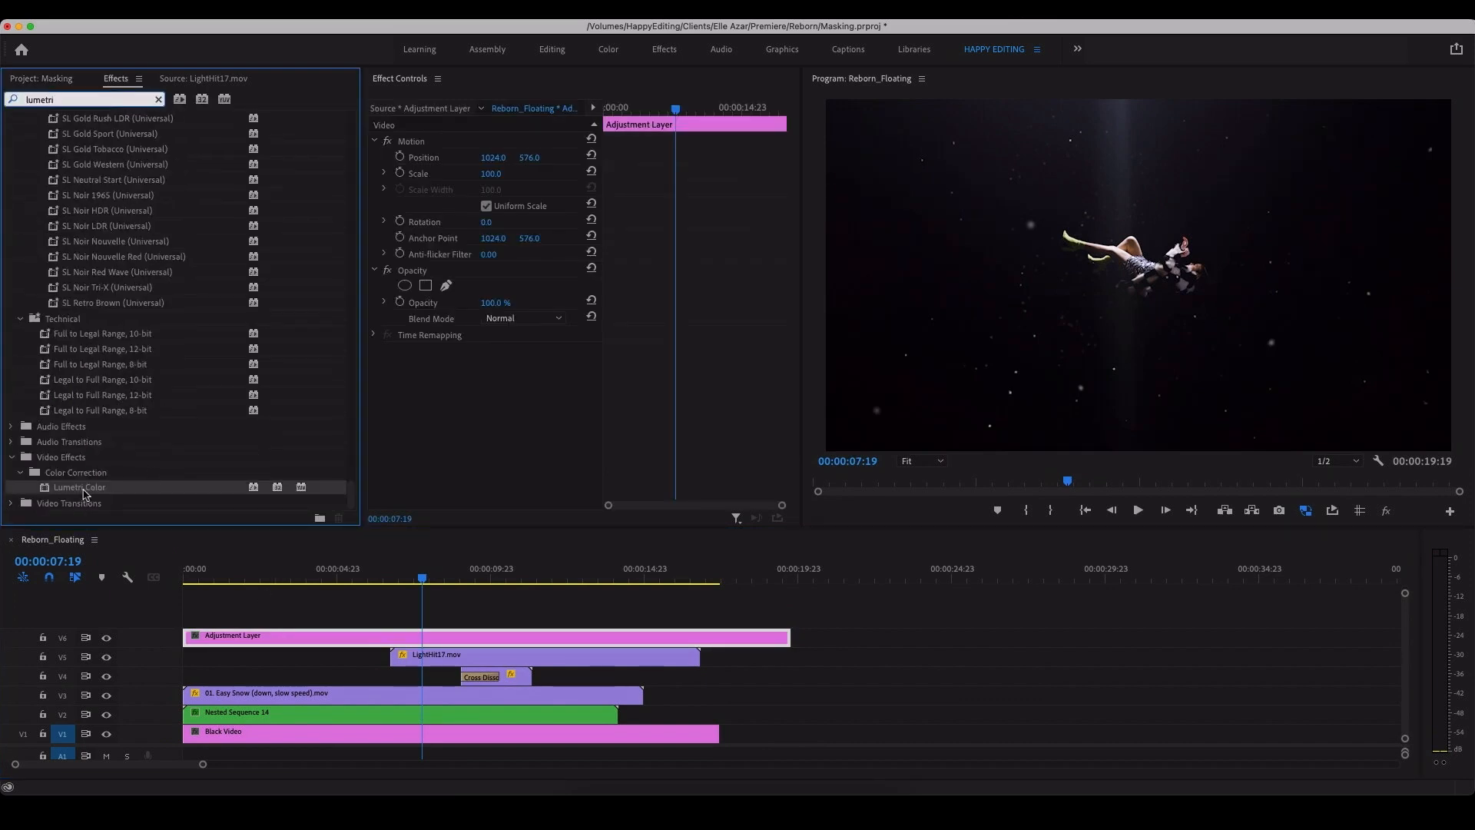
drag(84, 491, 315, 639)
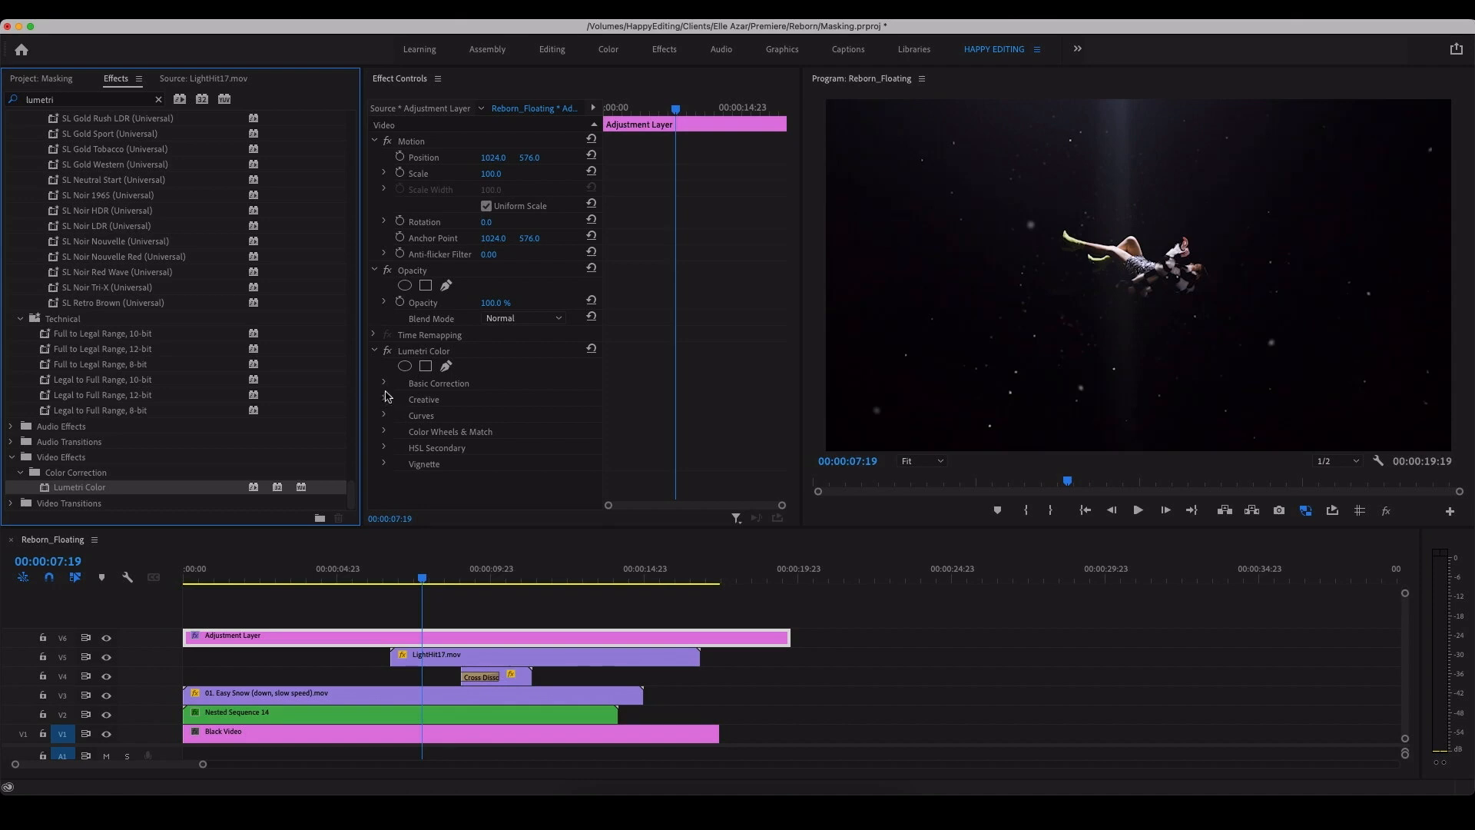
click(384, 400)
scroll(676, 433, down, 2)
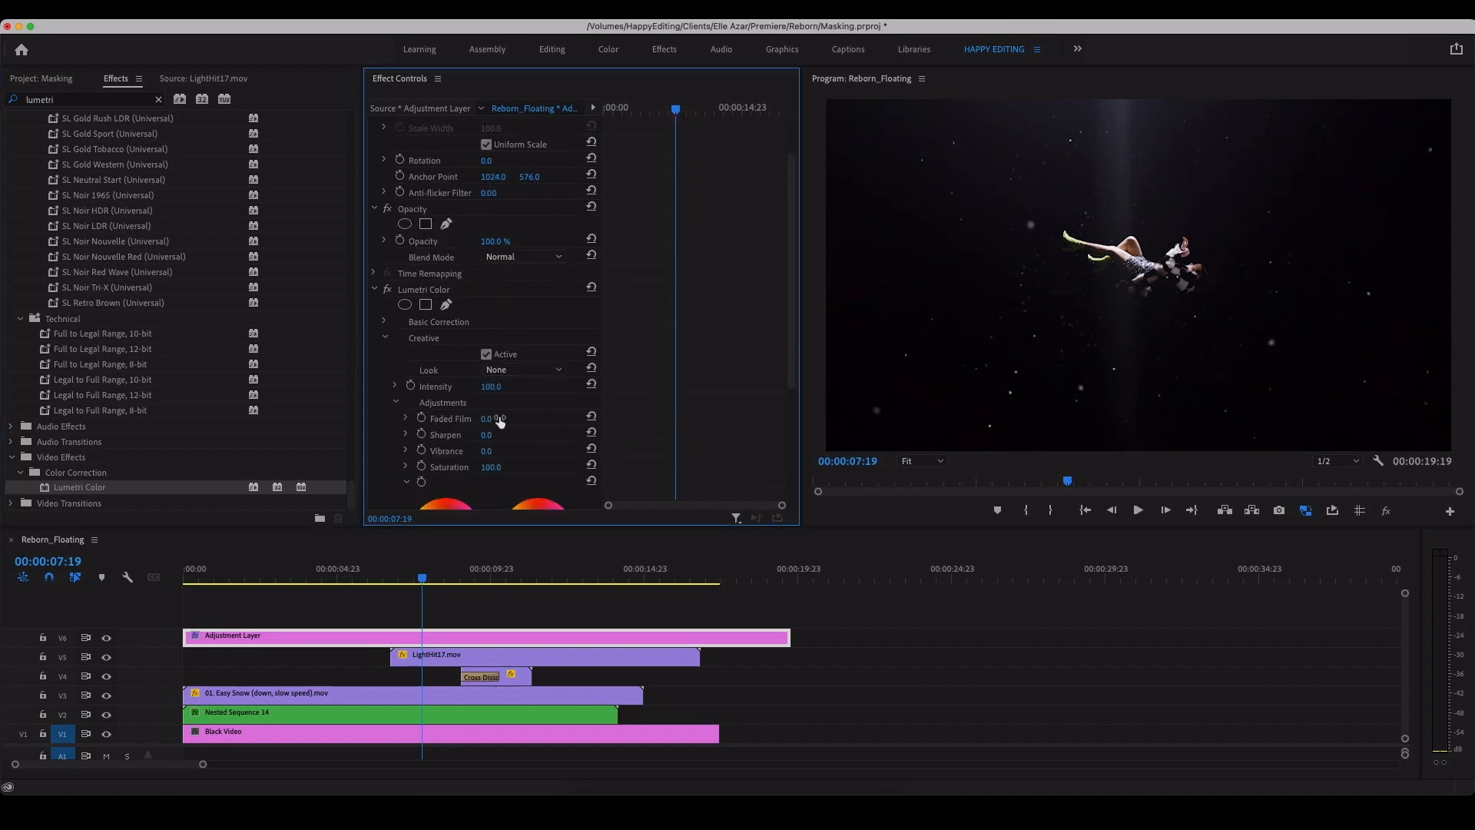
drag(500, 421, 512, 421)
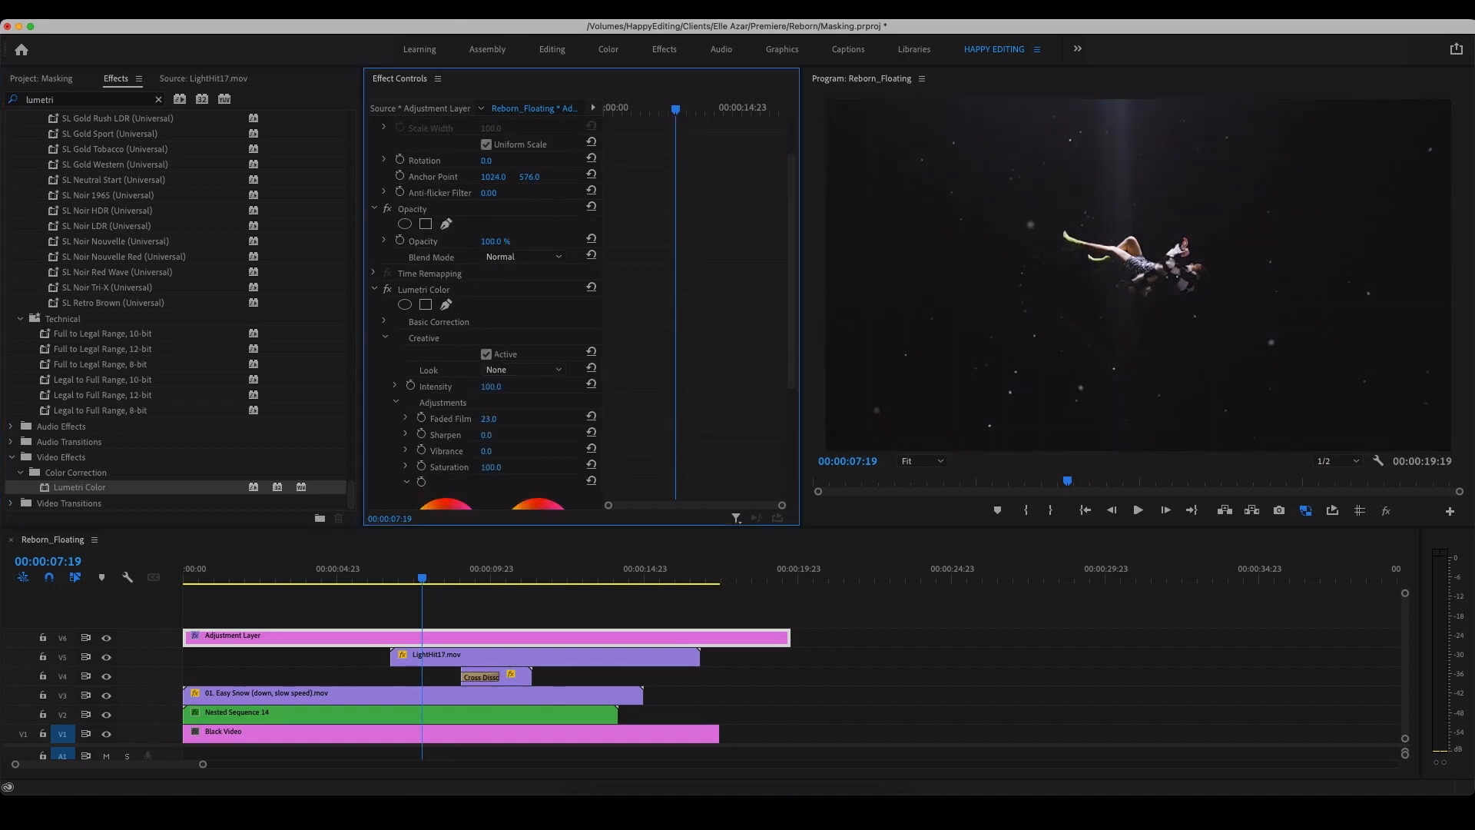
Step: Move the V4 clip with its cross dissolve earlier to start at about 00:00:08:00, and play it back
drag(462, 576, 487, 614)
drag(513, 677, 480, 679)
drag(410, 578, 416, 587)
key(space)
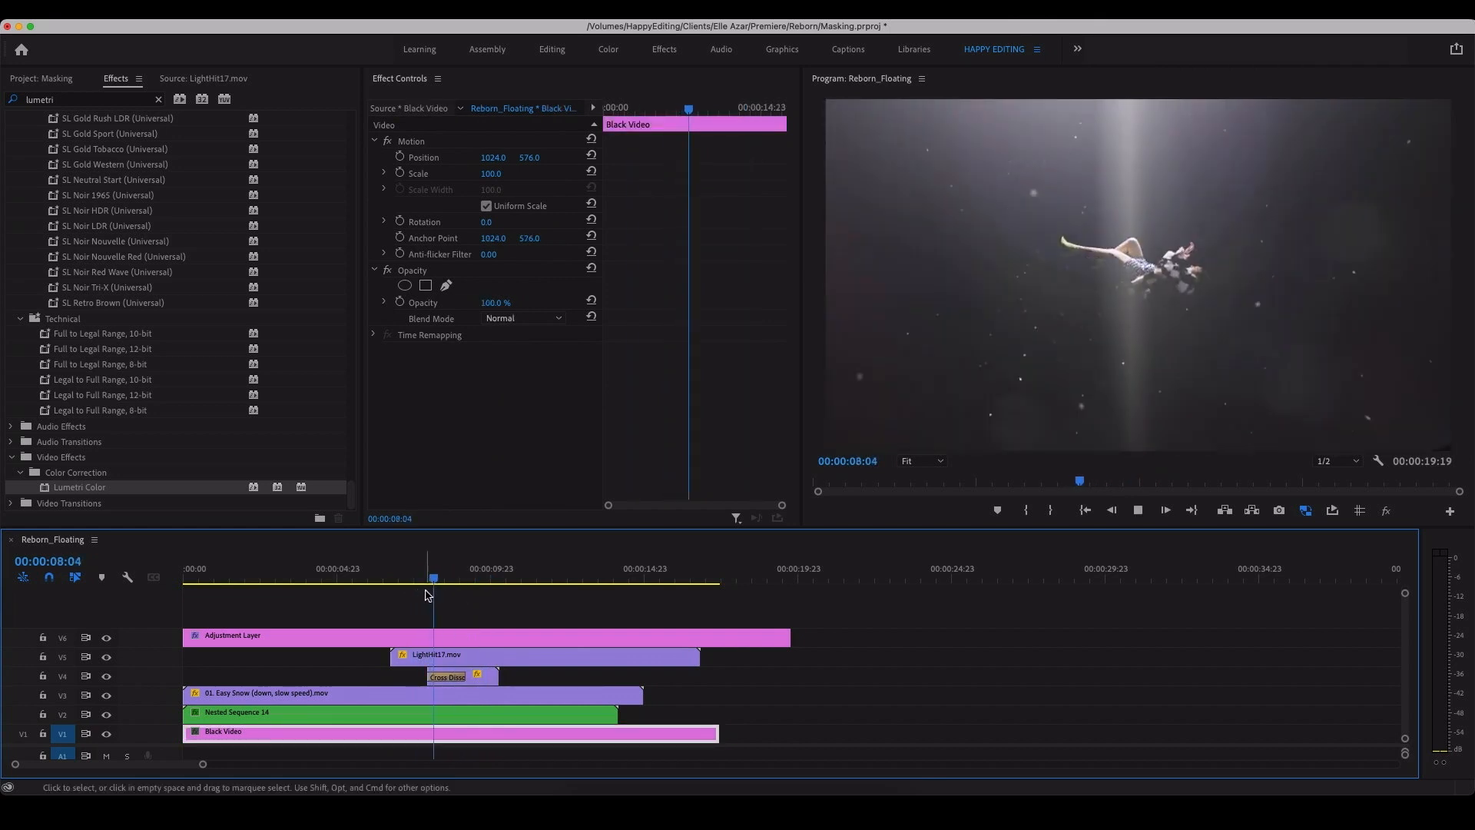
Step: Cut off the LightHit17 clip after 00:00:08:15 and move the kept part later to end together with the V4 clip
click(483, 578)
drag(483, 578, 448, 578)
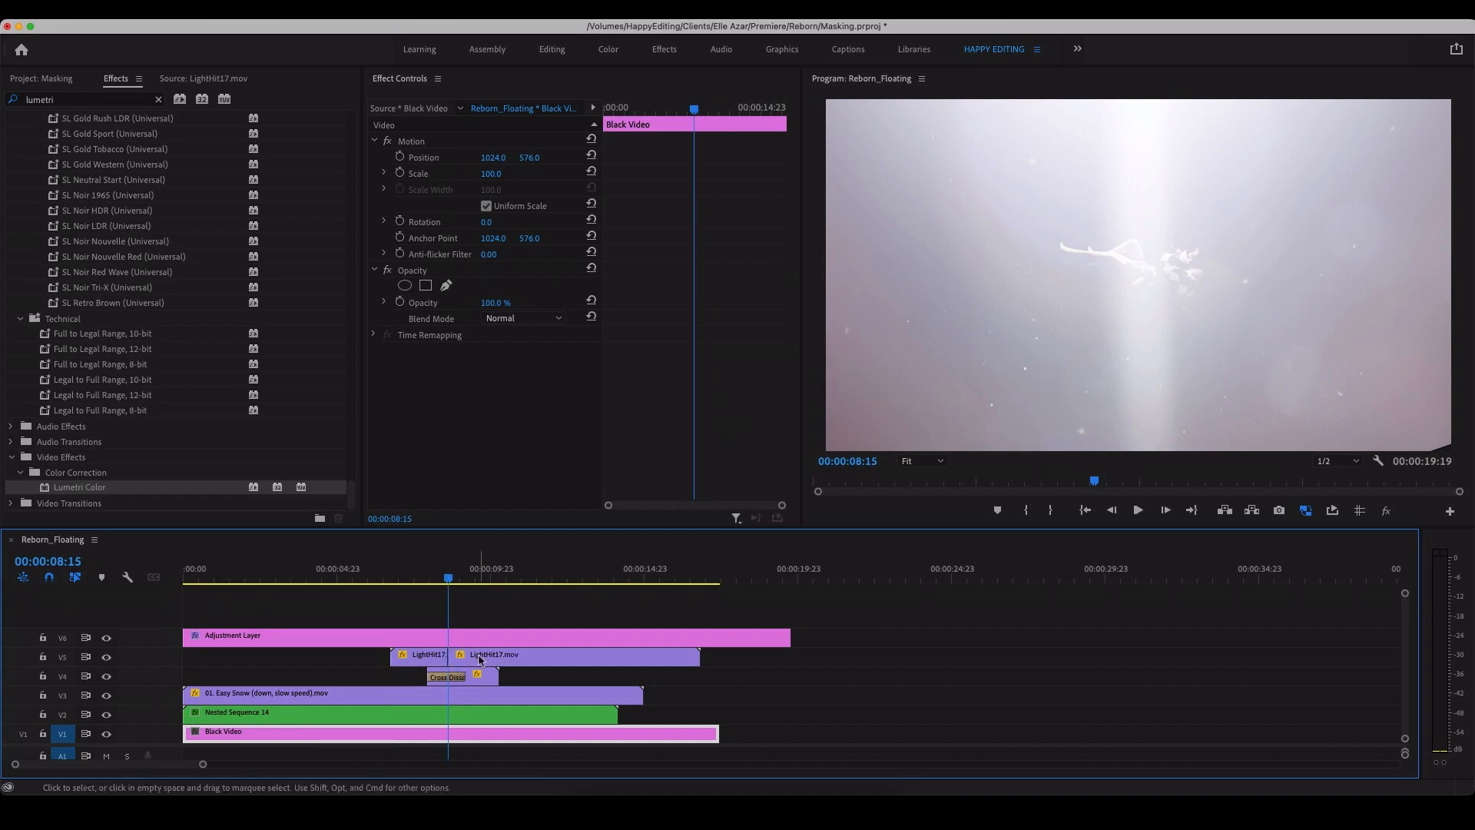
click(480, 658)
key(Delete)
drag(415, 654, 463, 655)
Step: Cut all tracks at 00:00:10:07 and delete everything after the cut
click(427, 578)
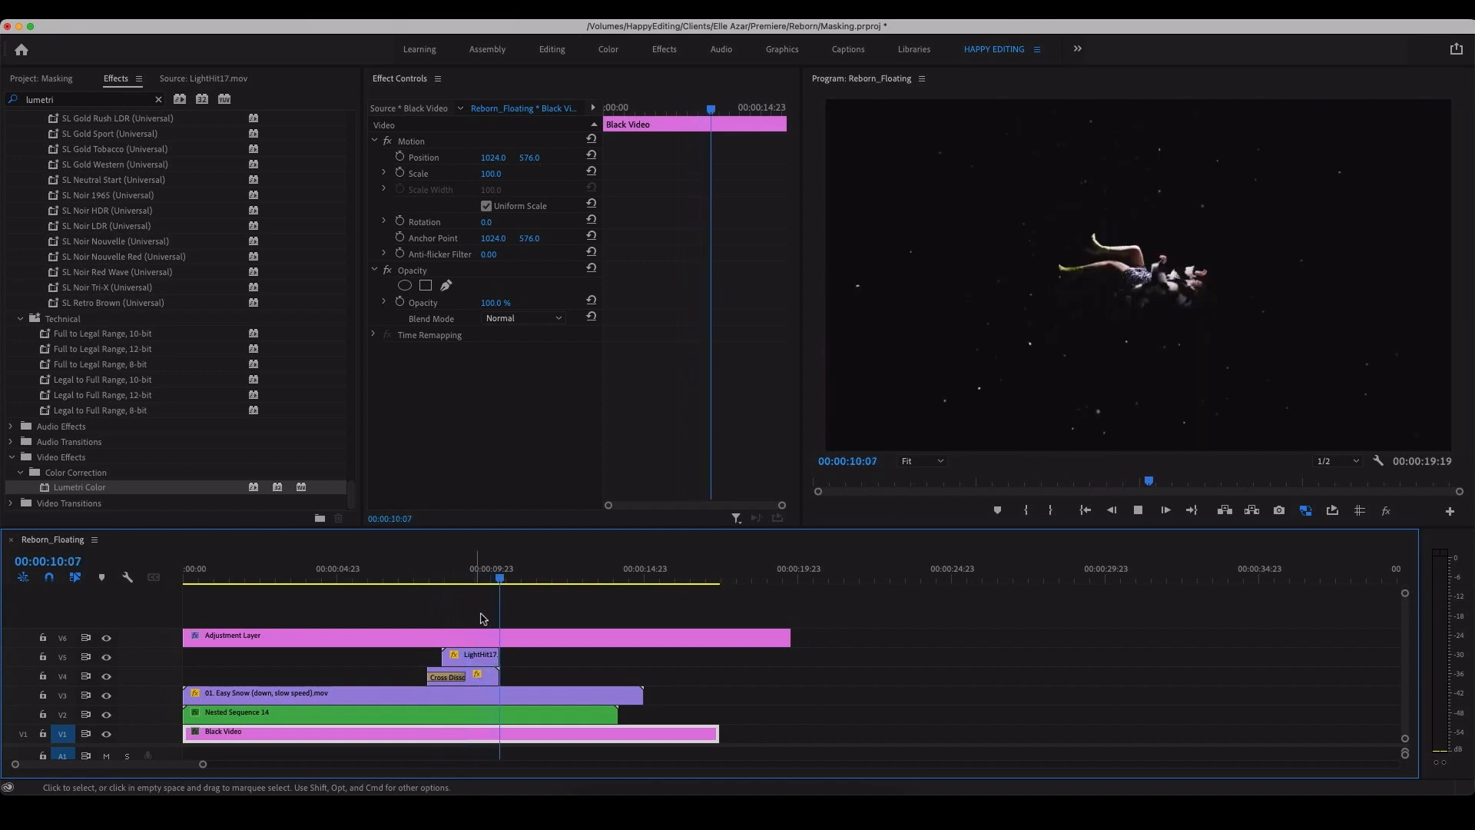
key(space)
key(super+shift+k)
drag(587, 614, 541, 718)
key(Delete)
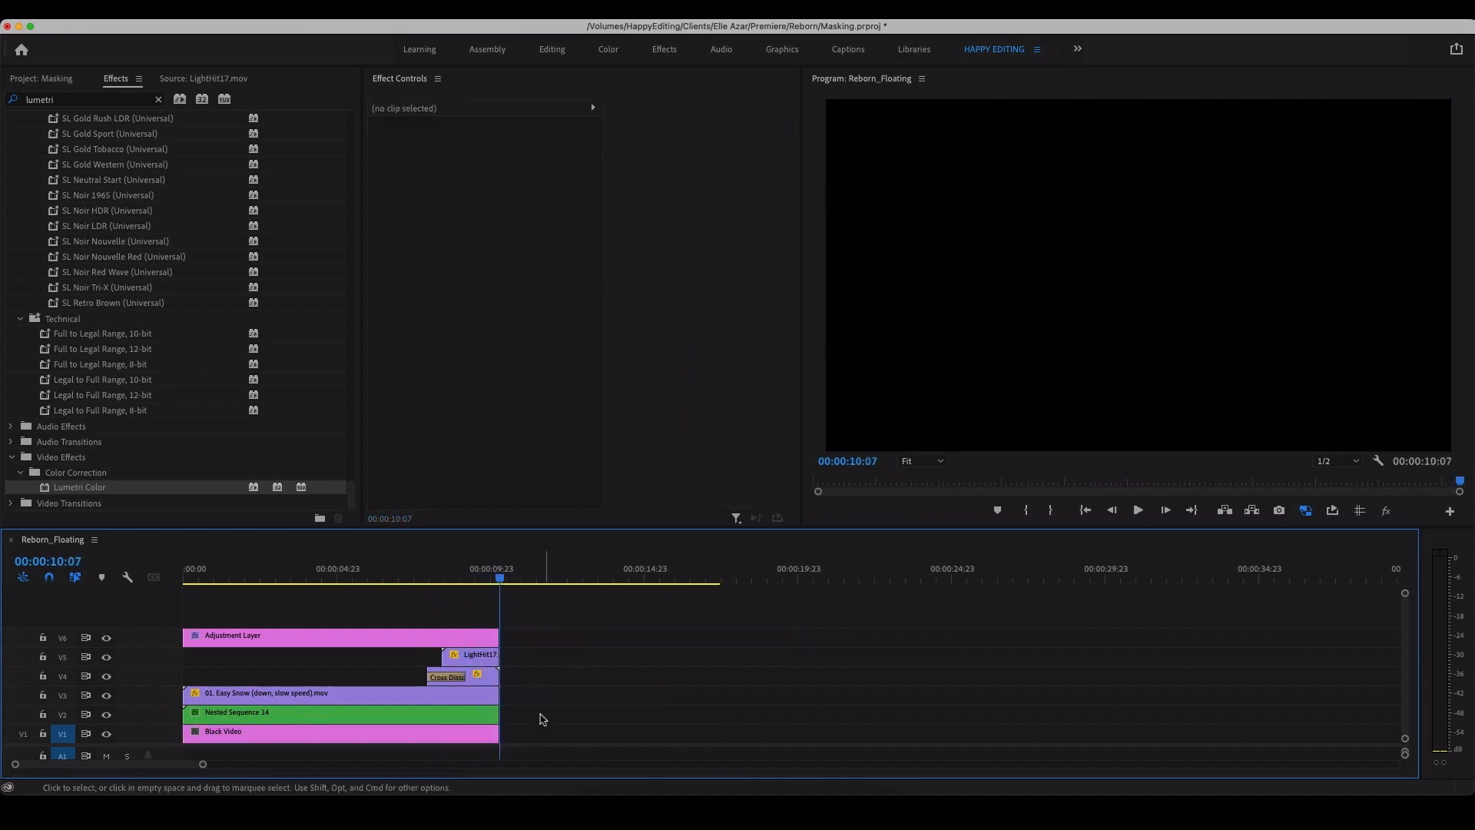
Step: Try moving the LightHit17 clip five frames later, preview it, and undo the move
click(495, 662)
key(super+shift+Right)
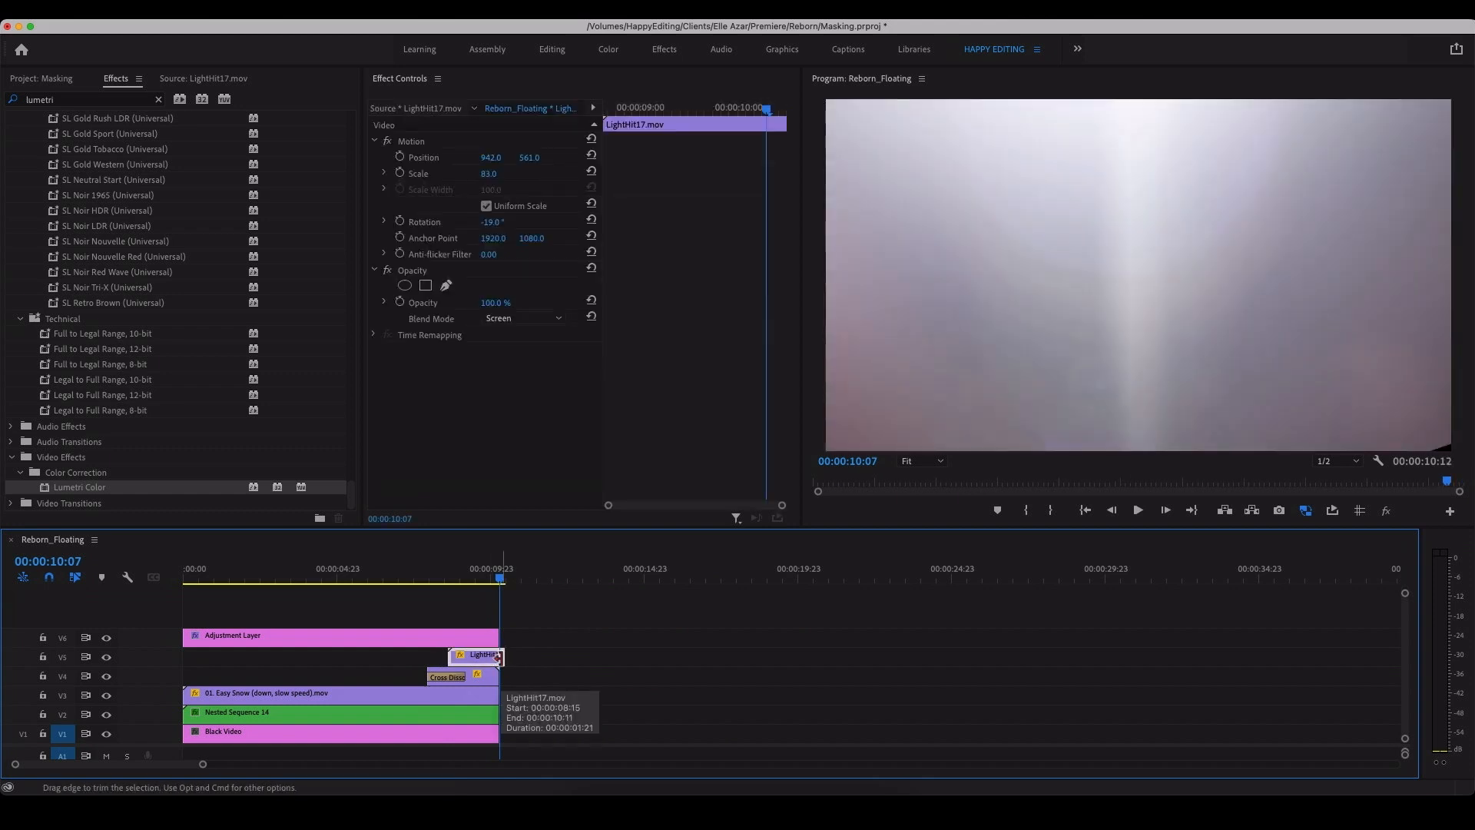
click(485, 574)
key(space)
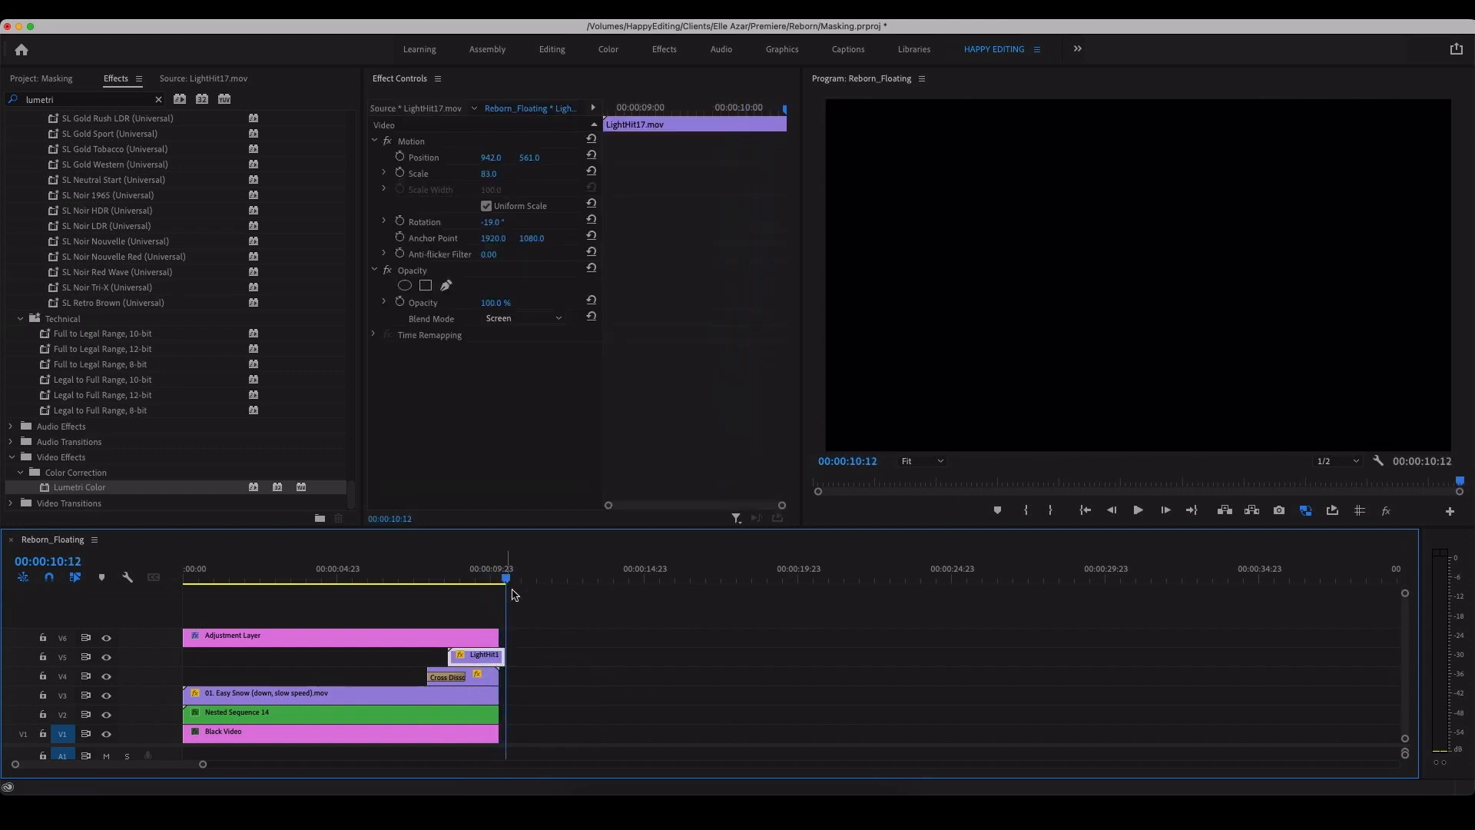
key(space)
key(super+z)
Step: Add the default transition to the start of the LightHit17 clip and scrub to 00:00:09:23 to check the fade-in
click(485, 657)
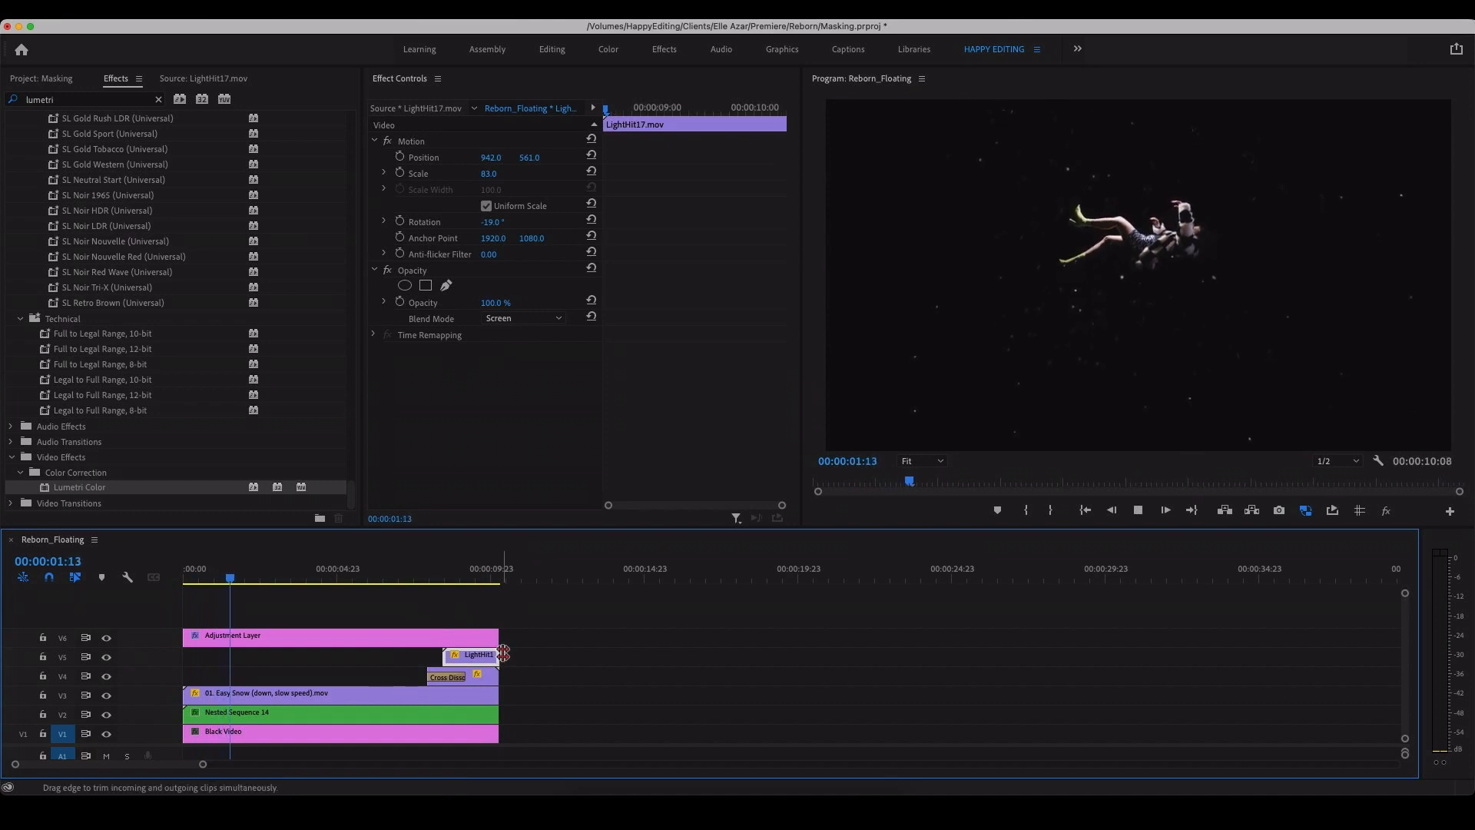
click(489, 573)
drag(492, 573, 454, 576)
click(436, 658)
right_click(436, 658)
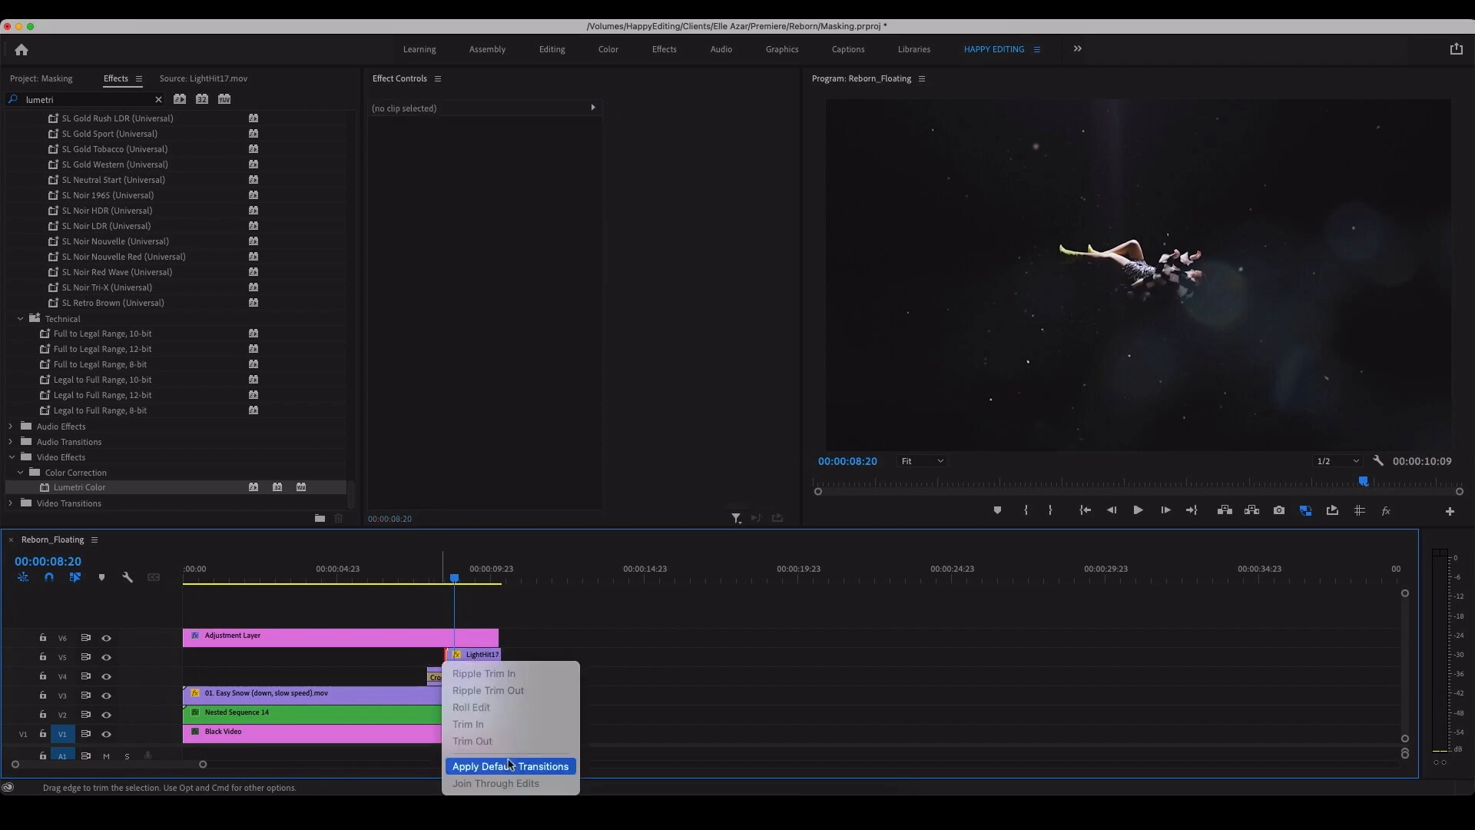
click(507, 762)
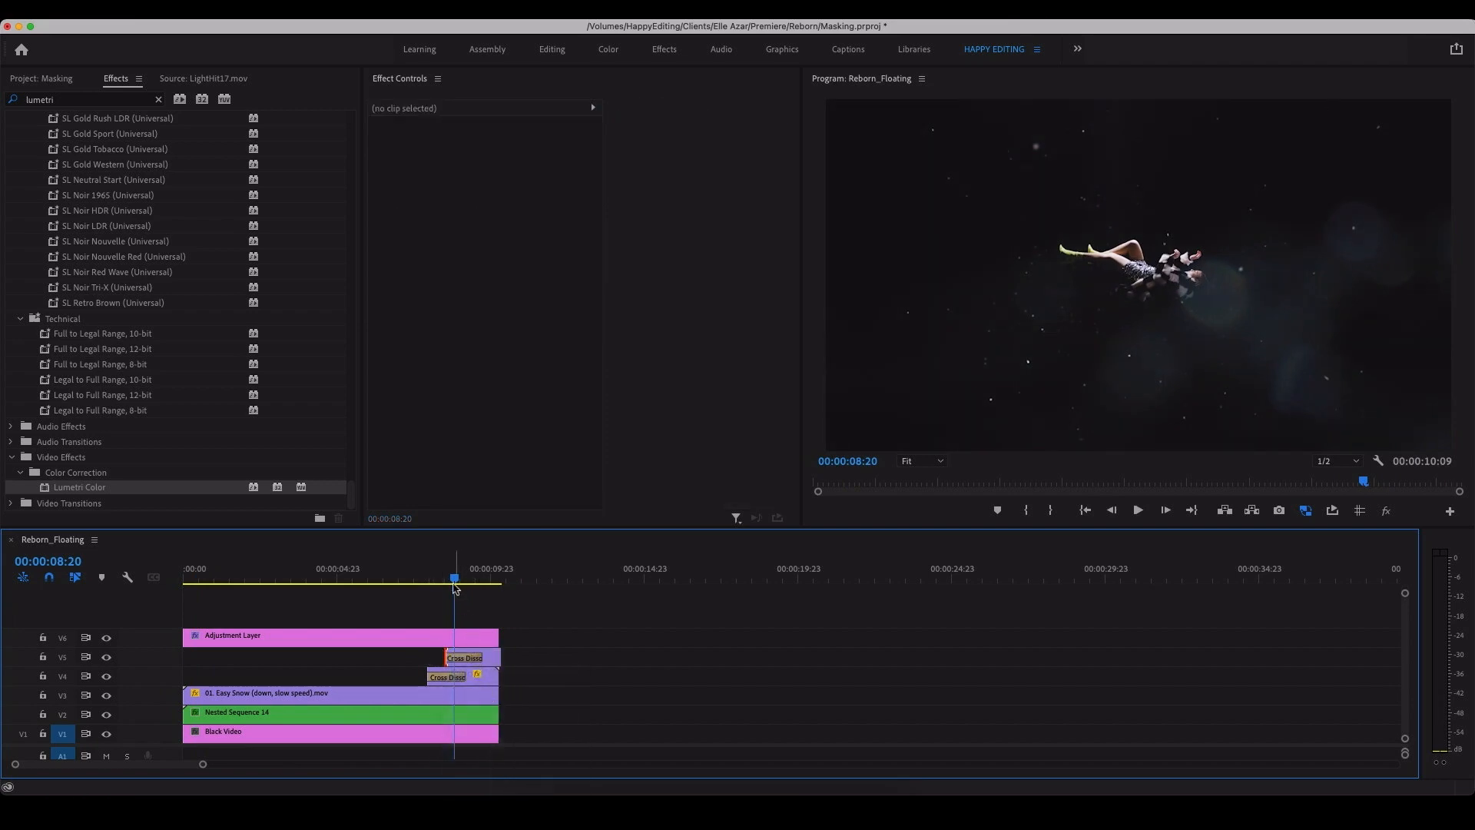
drag(455, 585, 490, 577)
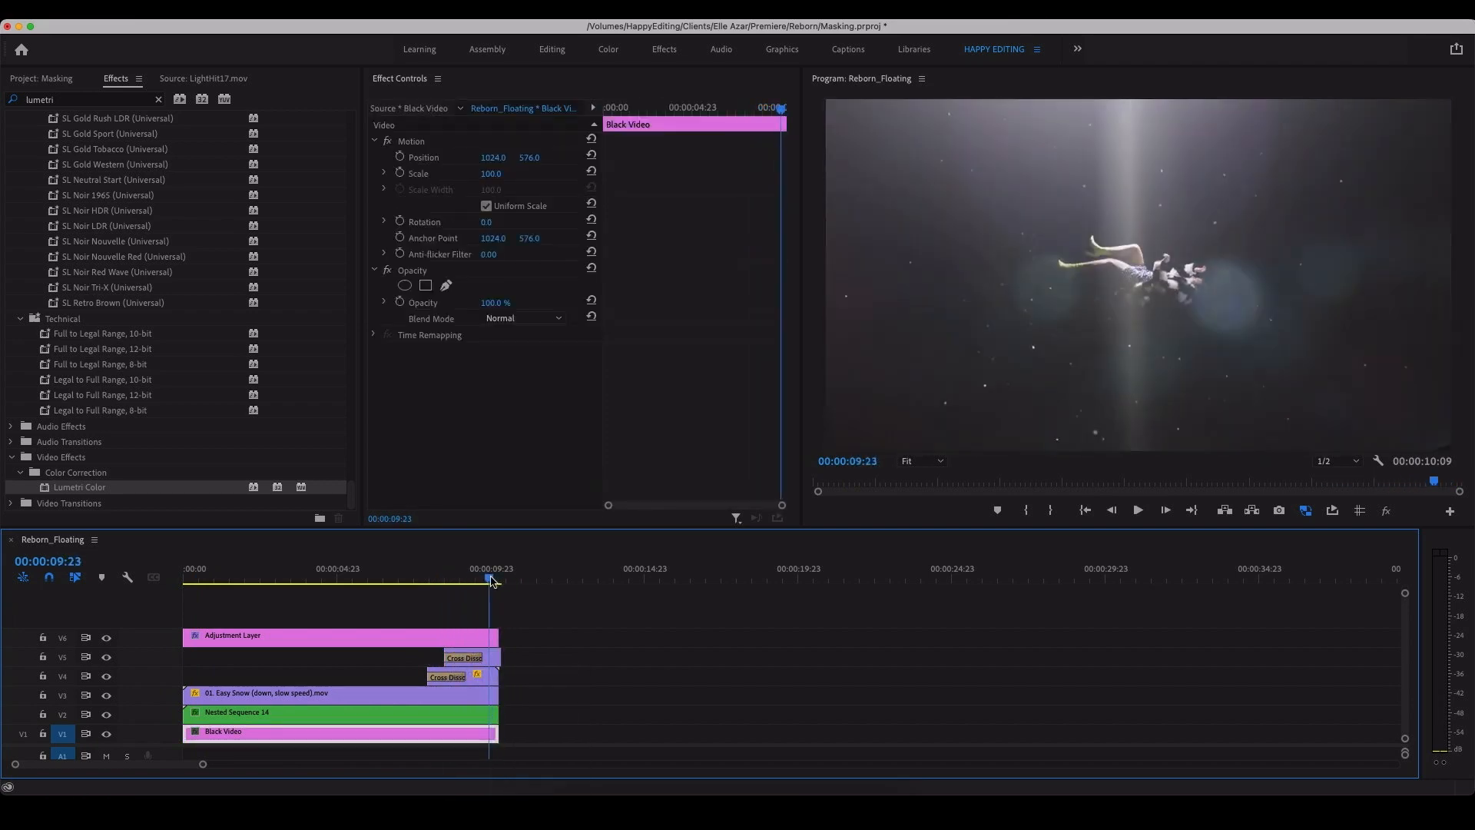
Step: Open LightLeaks2.mov as source footage and mark a flare section 00:00:01:08 long, ending at 00:01:22:10
click(35, 79)
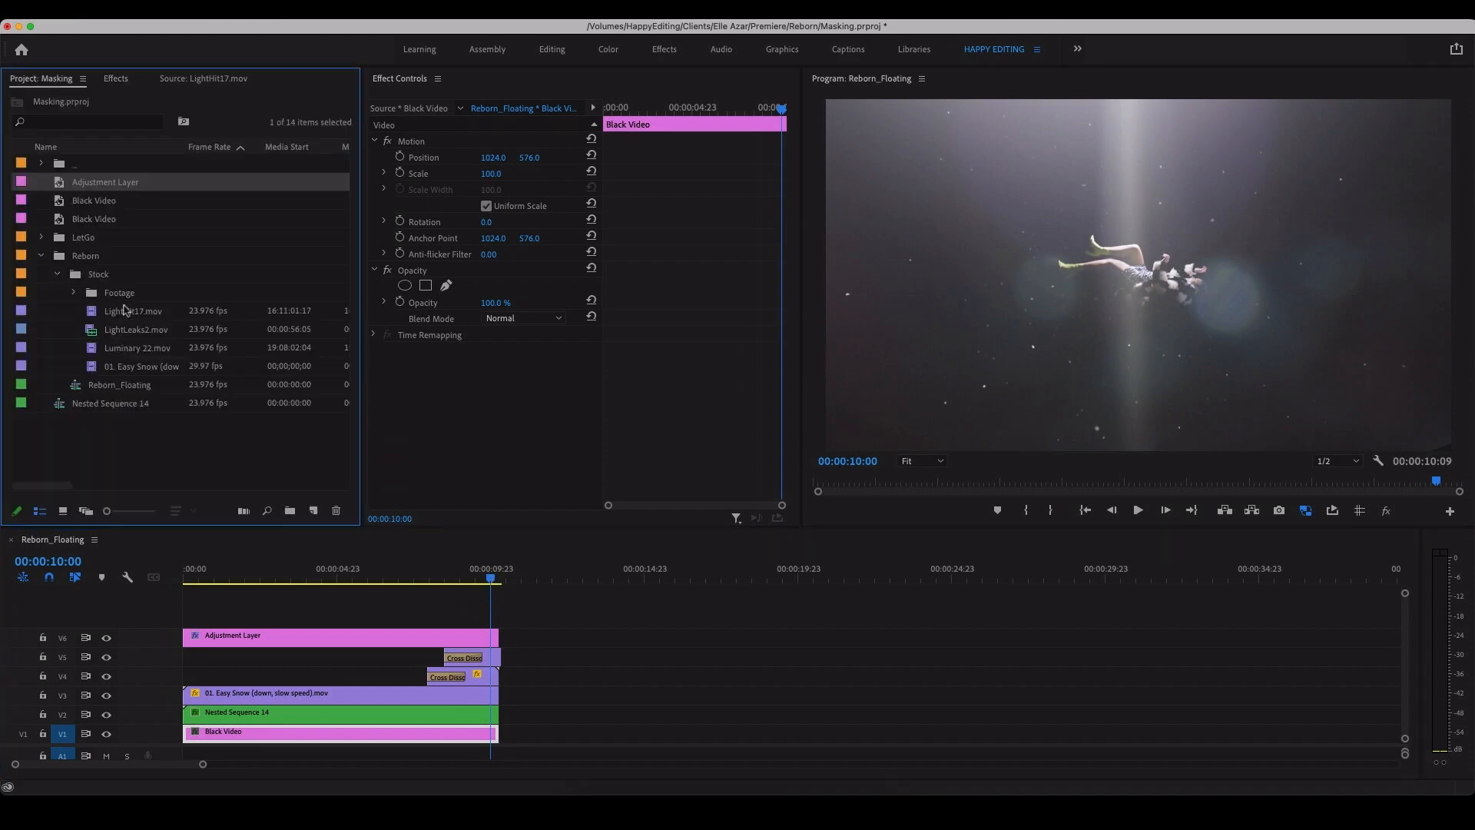
double_click(93, 331)
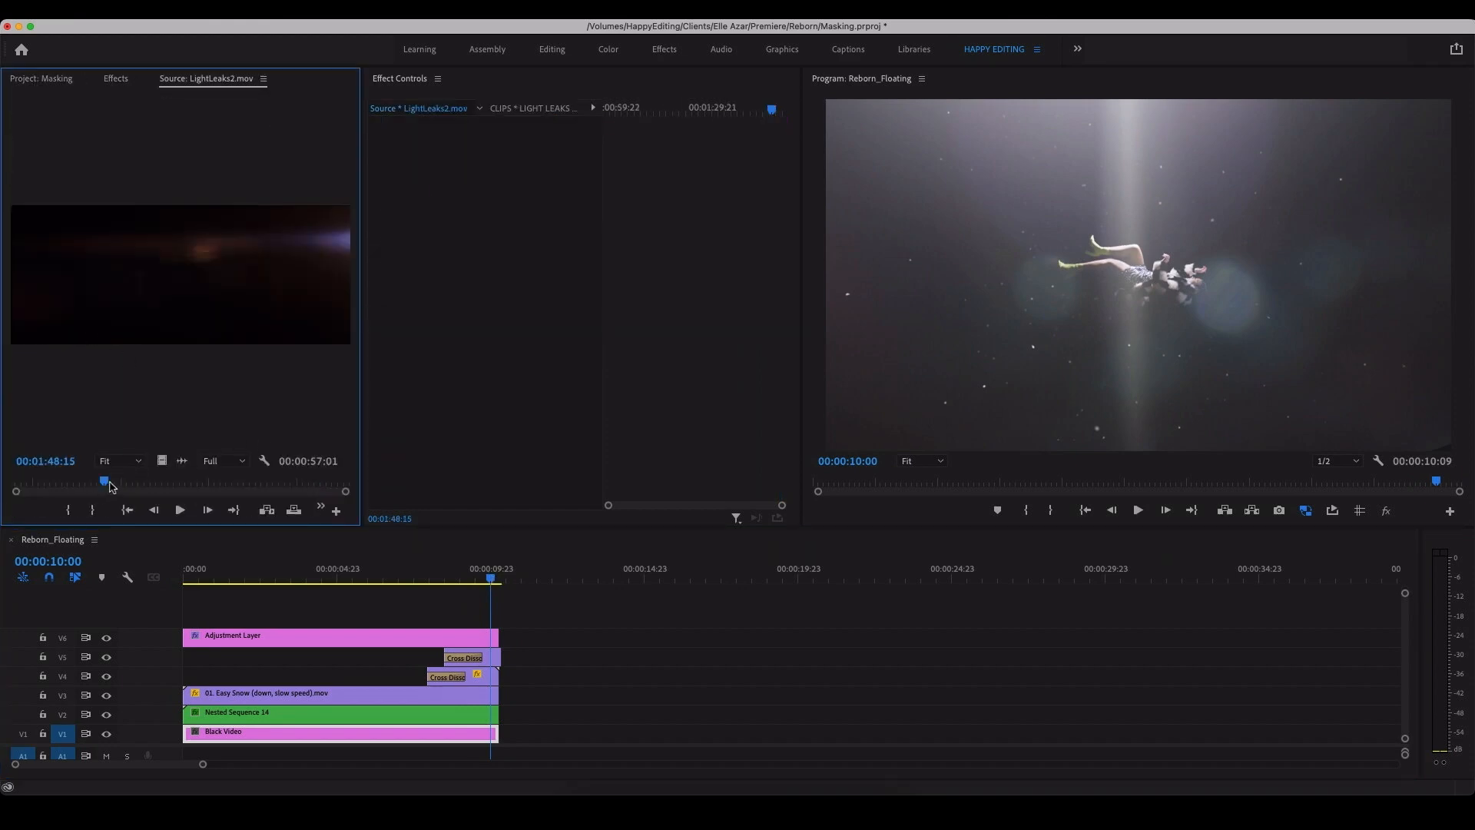
drag(110, 485, 157, 486)
key(space)
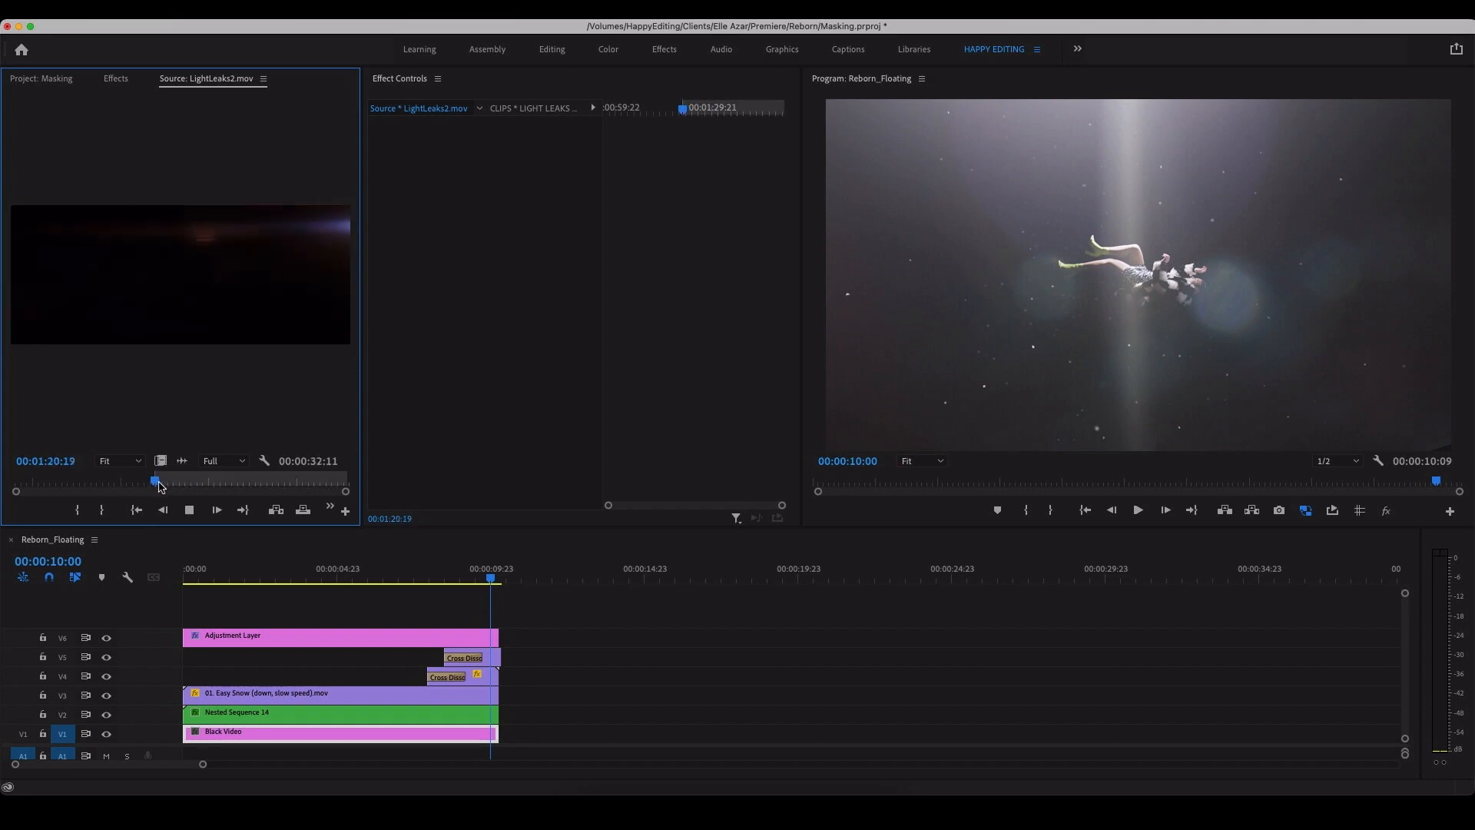
key(space)
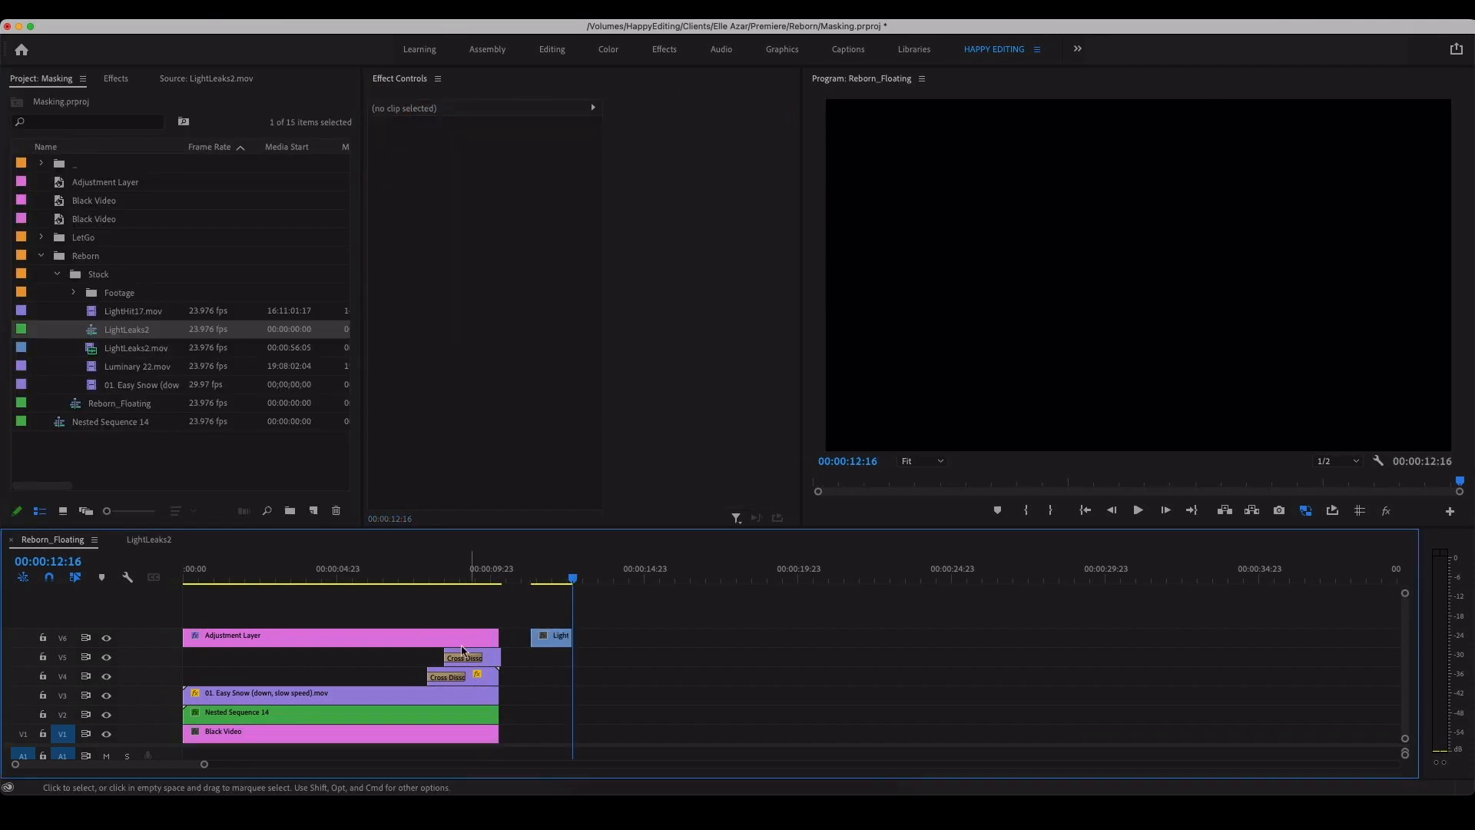
Step: Move the adjustment layer up to V7 and place the LightLeaks2 clip on V6 over the end of the LightHit17 clip
drag(441, 640, 435, 618)
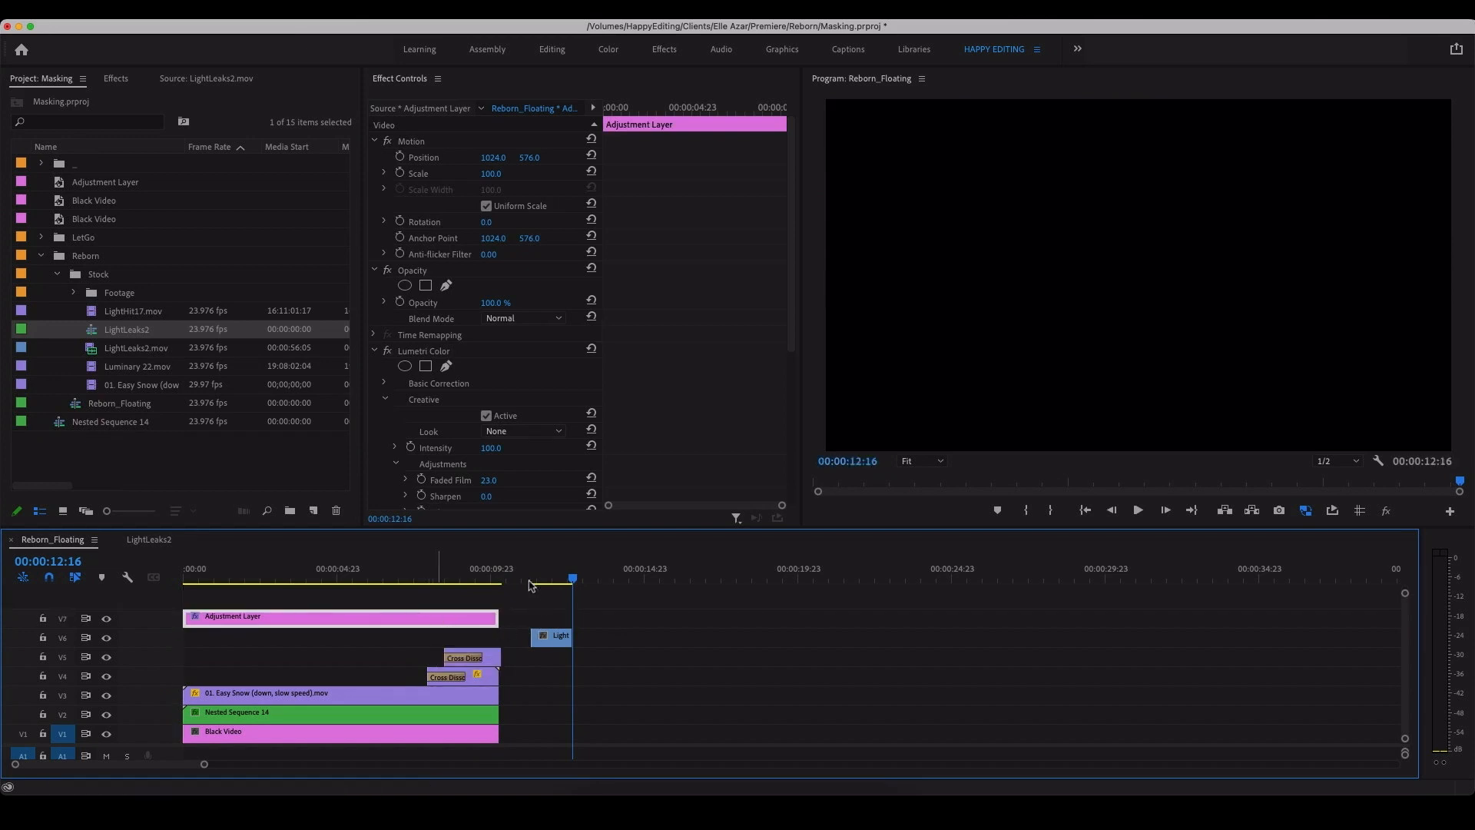
click(537, 579)
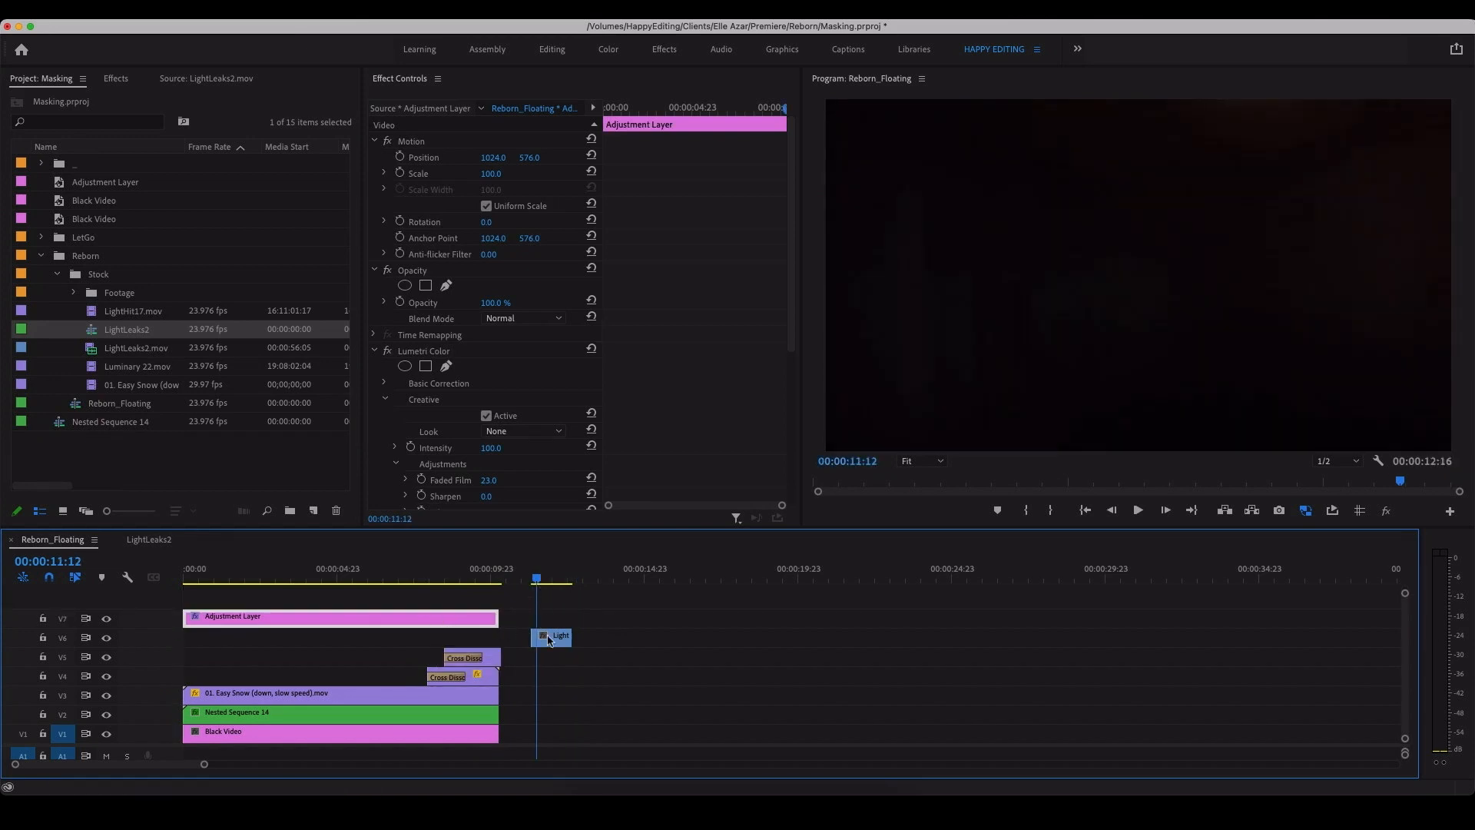
drag(552, 639, 479, 639)
drag(469, 576, 476, 573)
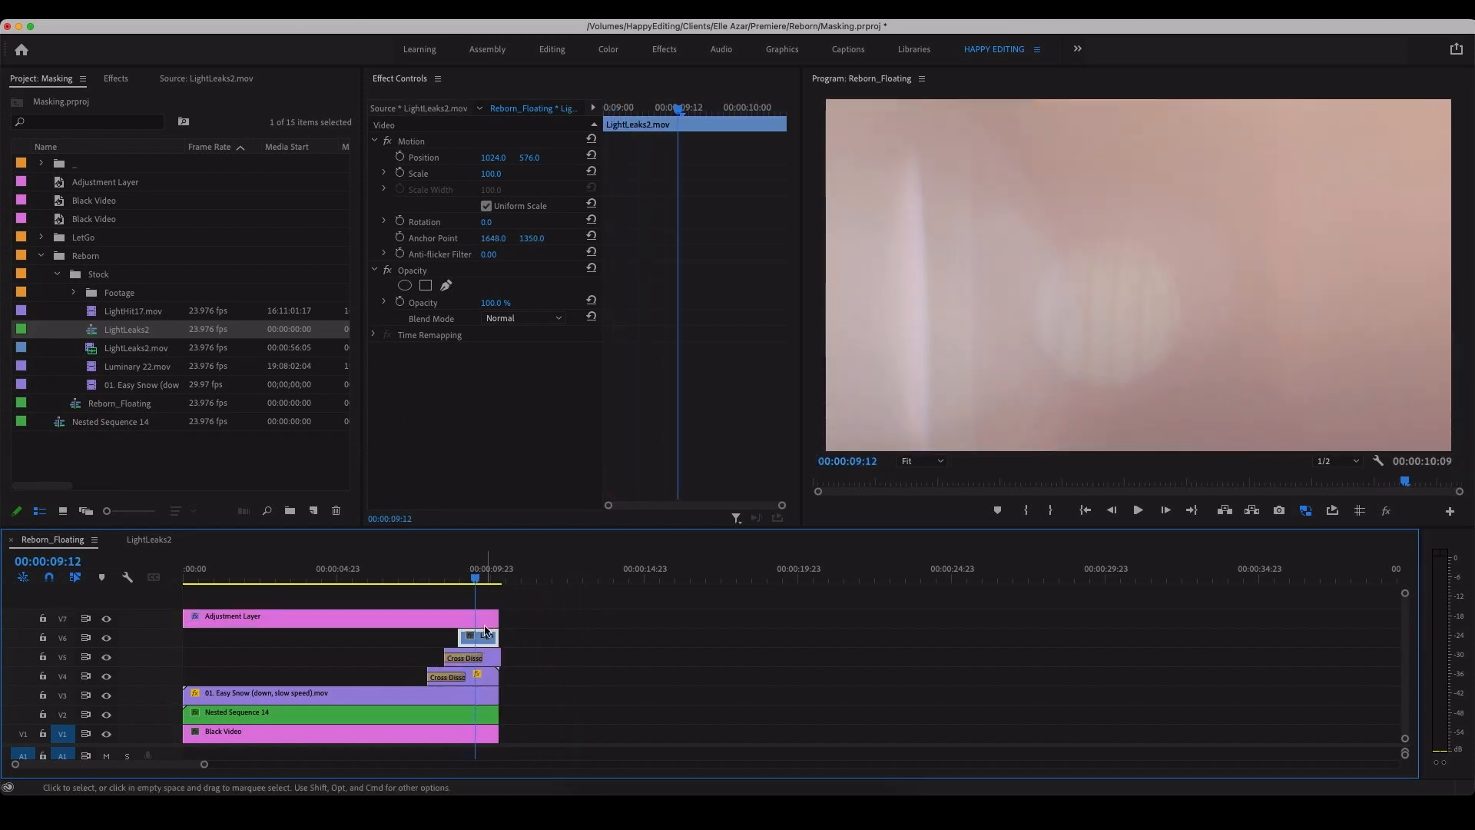
Step: Rotate the LightLeaks2 clip on V6 to -90° and set its scale to 78
drag(490, 222, 498, 222)
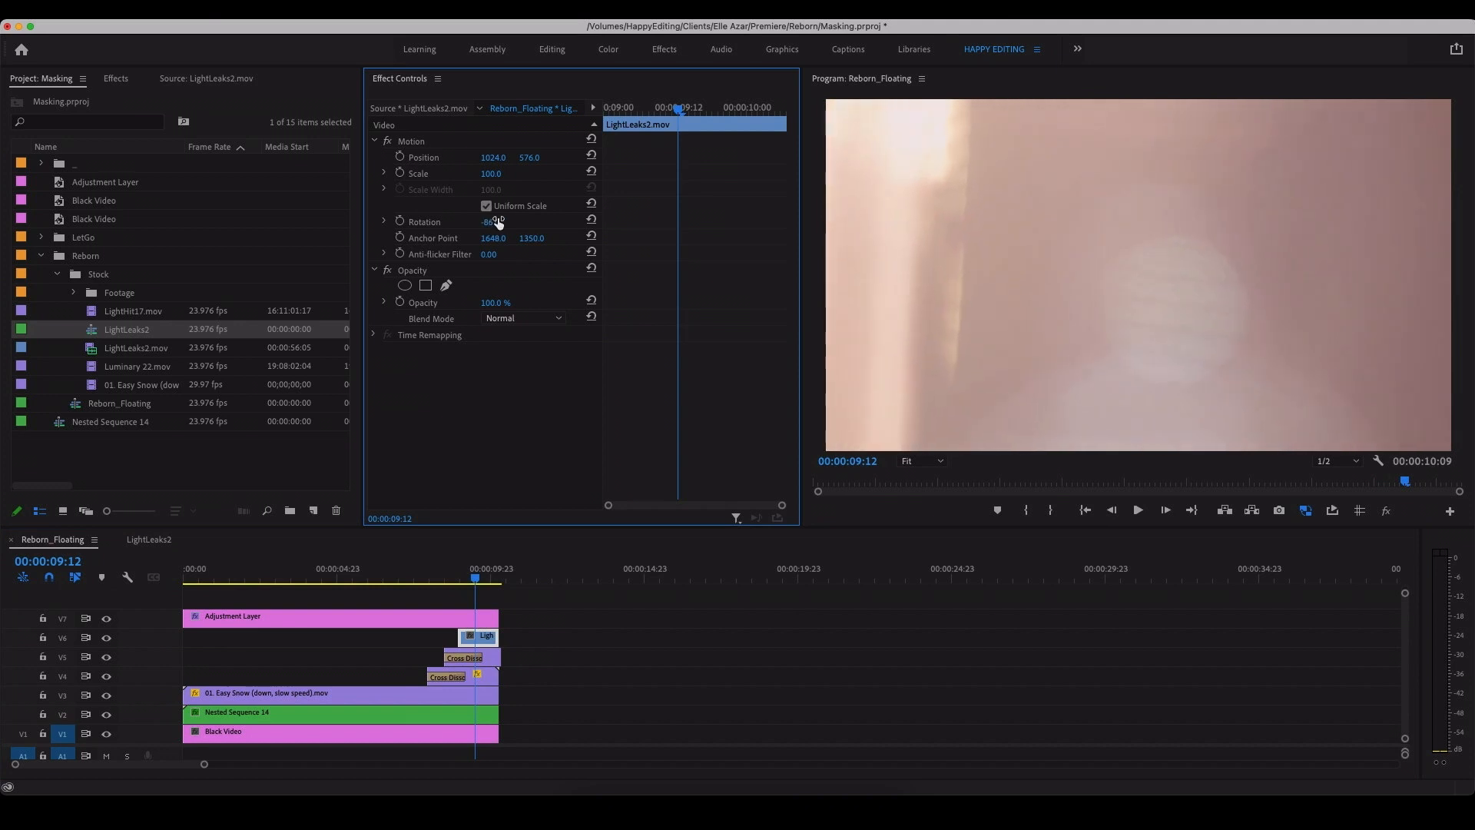
key(Return)
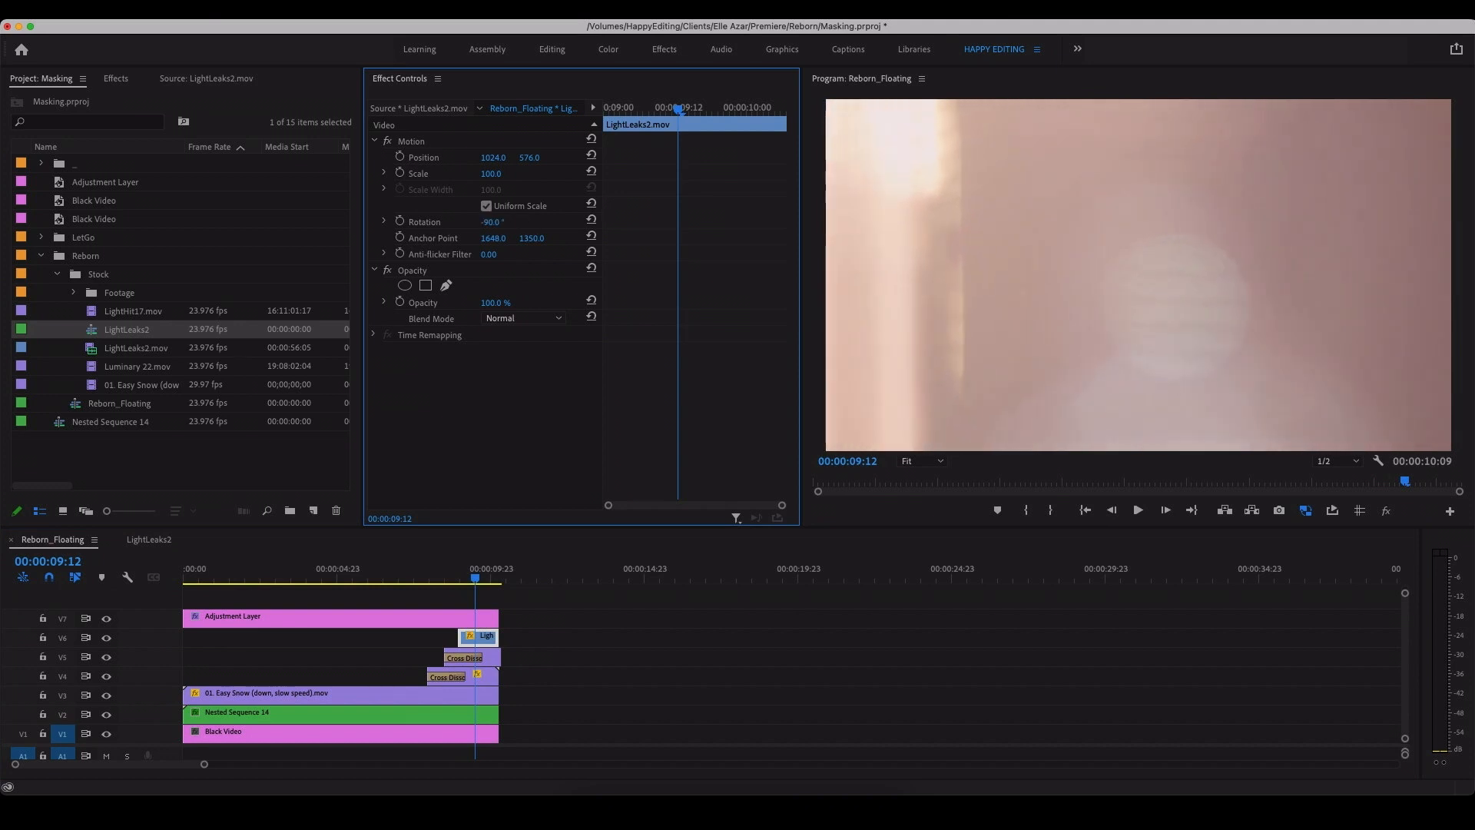
mouse_move(490, 173)
mouse_down()
mouse_move(437, 174)
mouse_move(502, 174)
mouse_up()
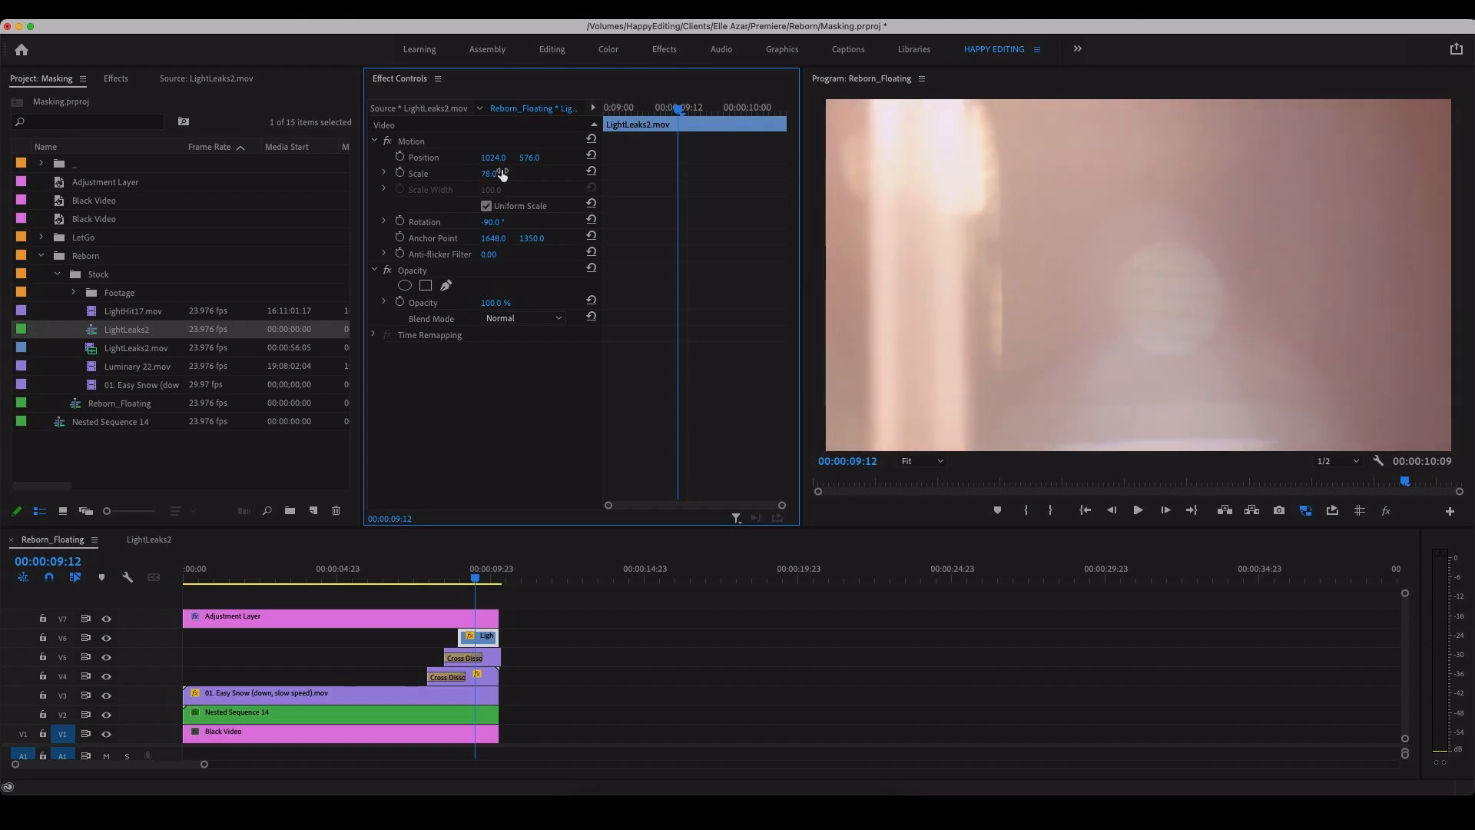
Step: Set the LightLeaks2 clip's blend mode to Screen and reframe it with scale 94 and horizontal position 1282
click(516, 320)
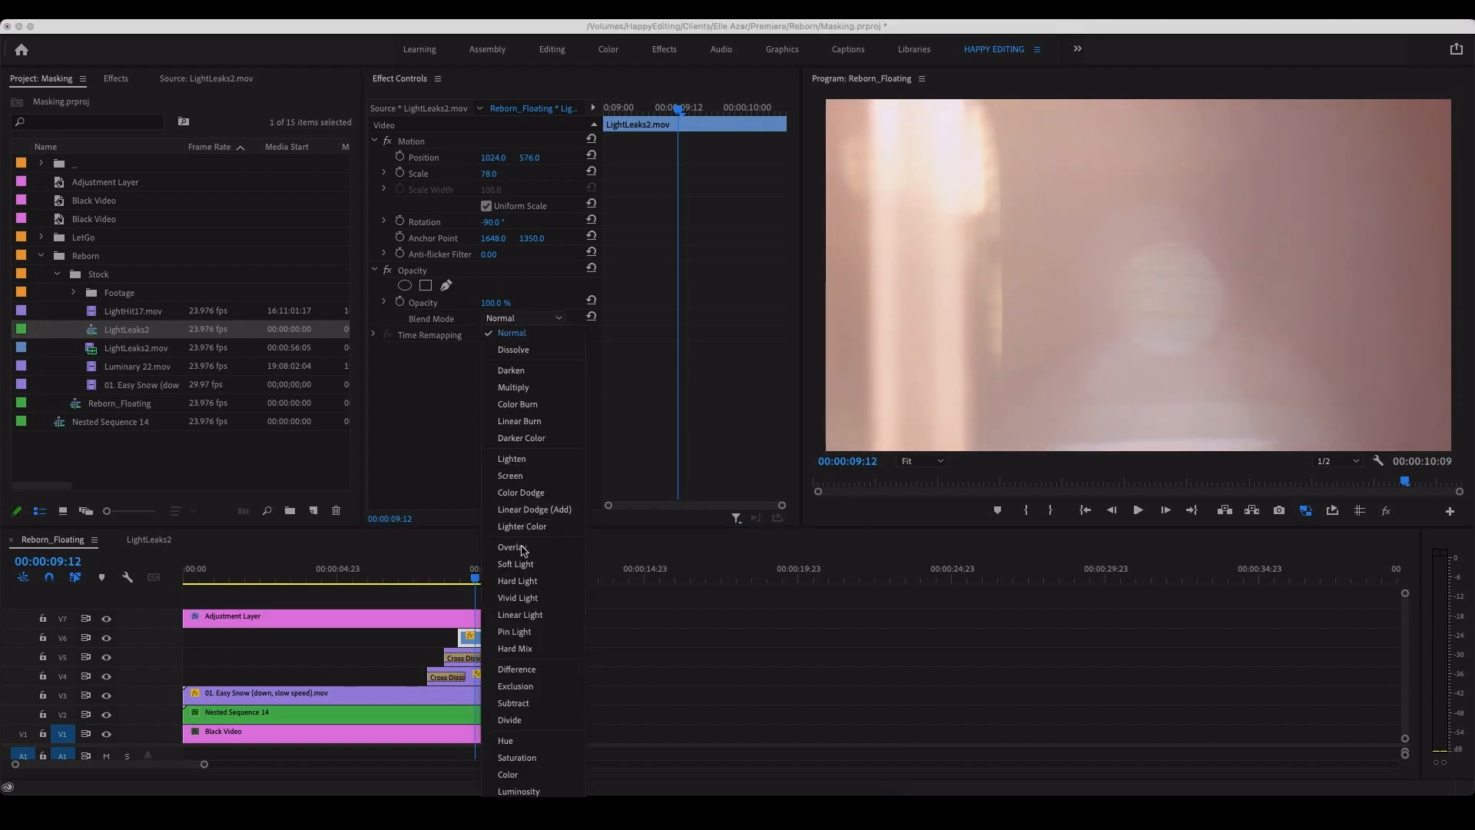
click(540, 476)
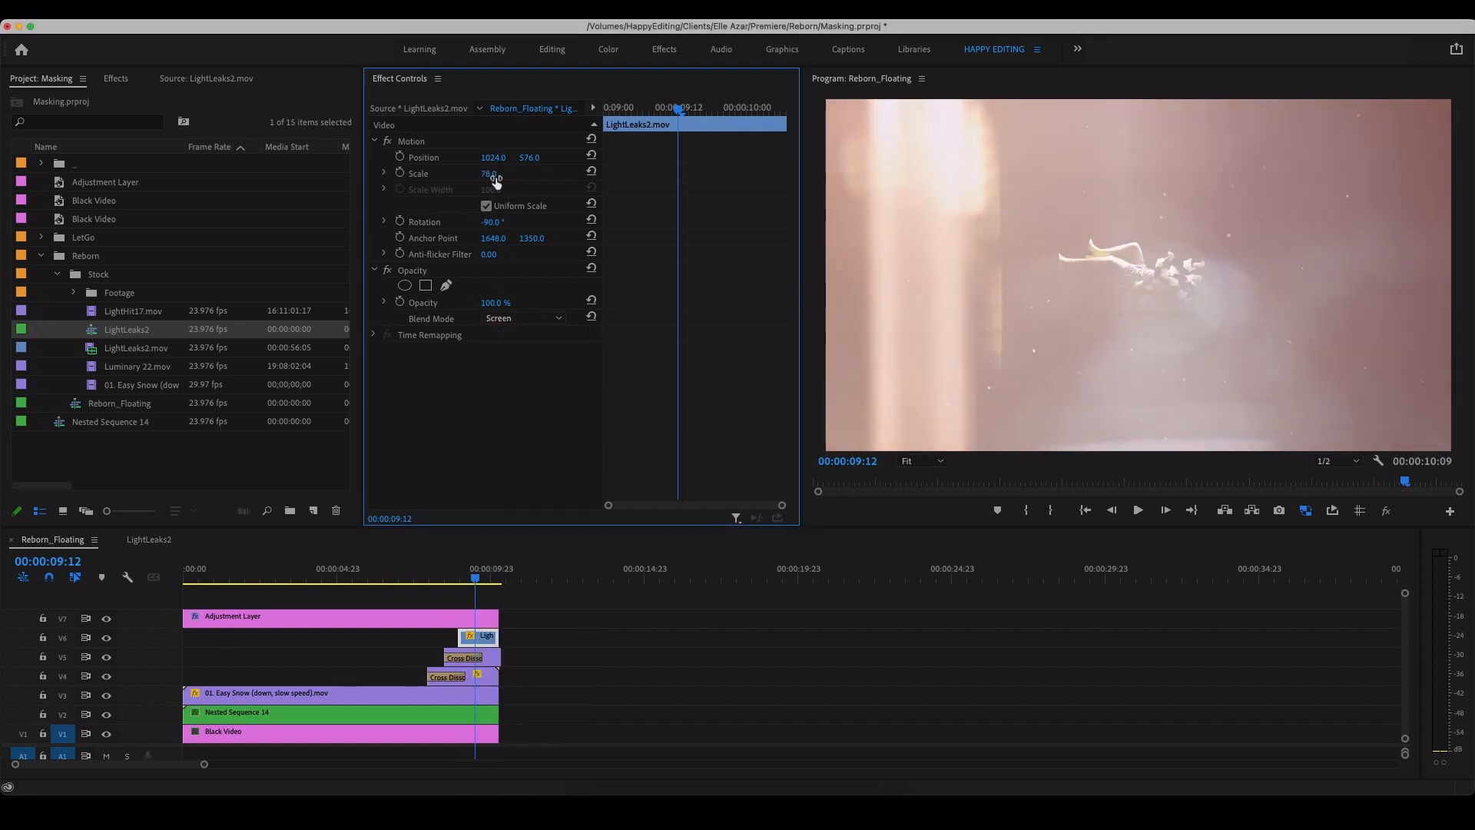
drag(488, 173, 697, 159)
Step: Extend the start of the LightLeaks2 clip earlier on V6, scrub to 00:00:09:05, and set the clip's scale to 97
drag(445, 636, 356, 636)
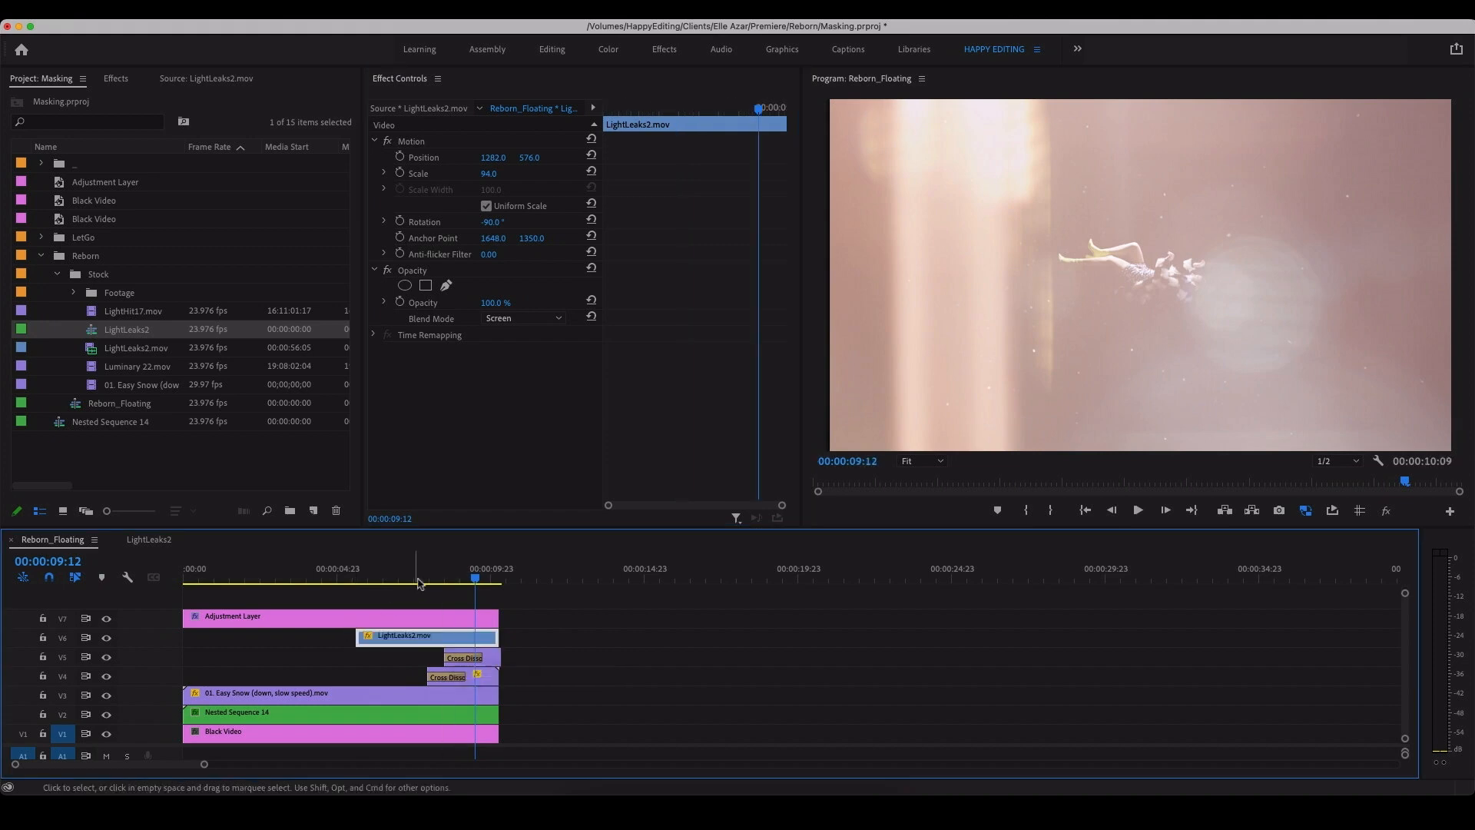
drag(419, 572, 452, 573)
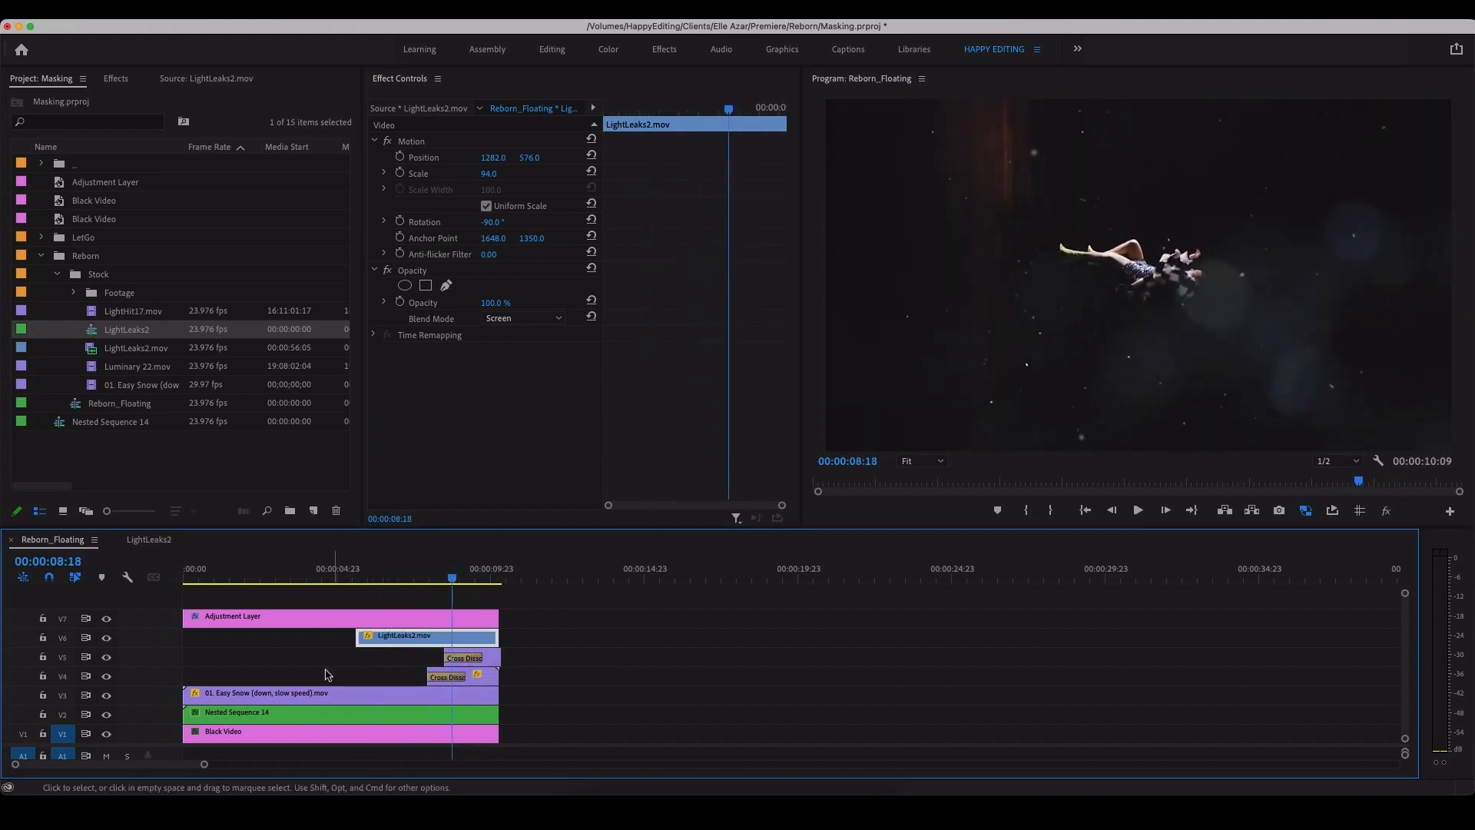
drag(453, 578, 467, 578)
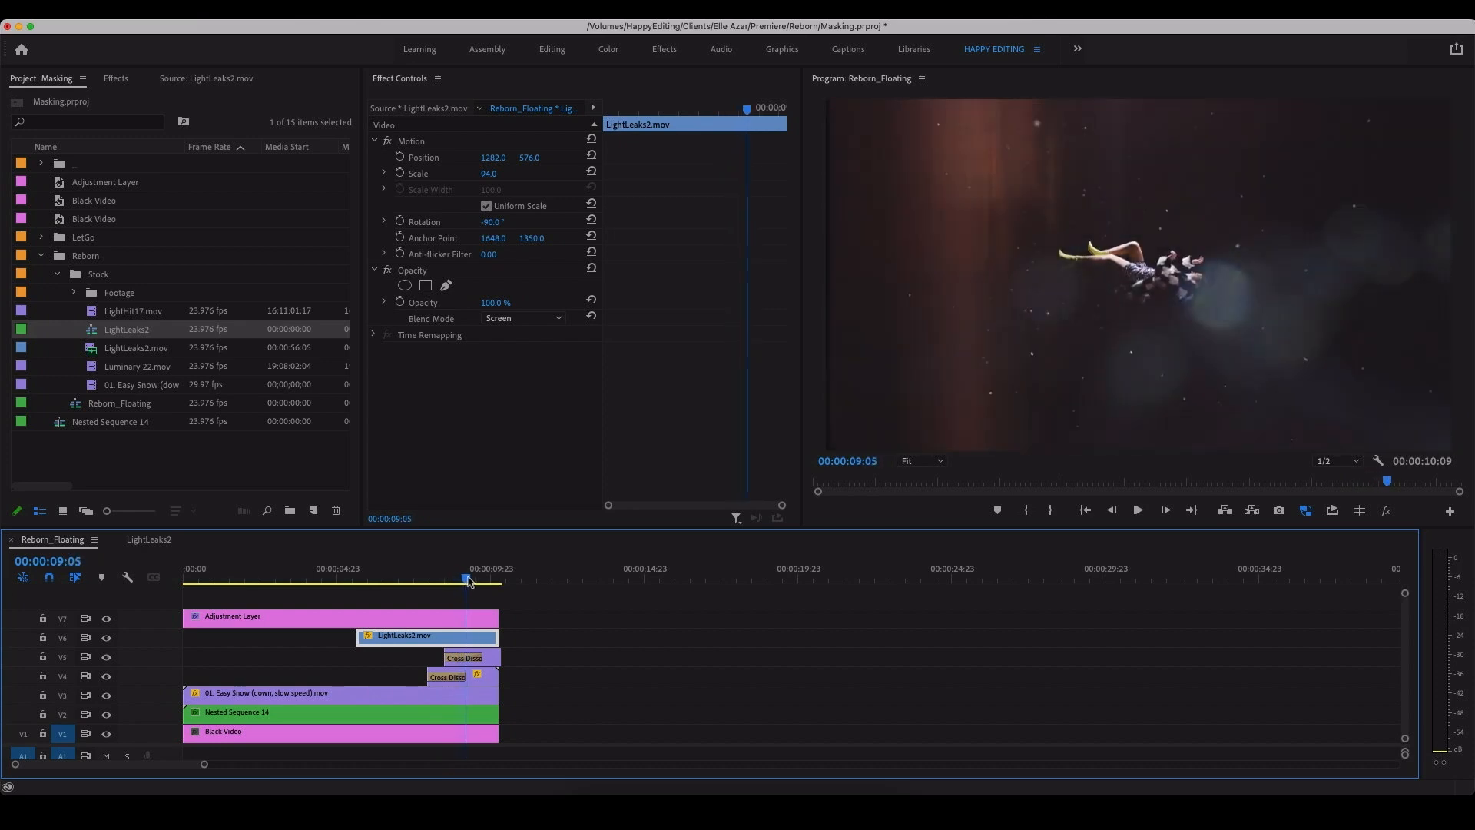
click(487, 175)
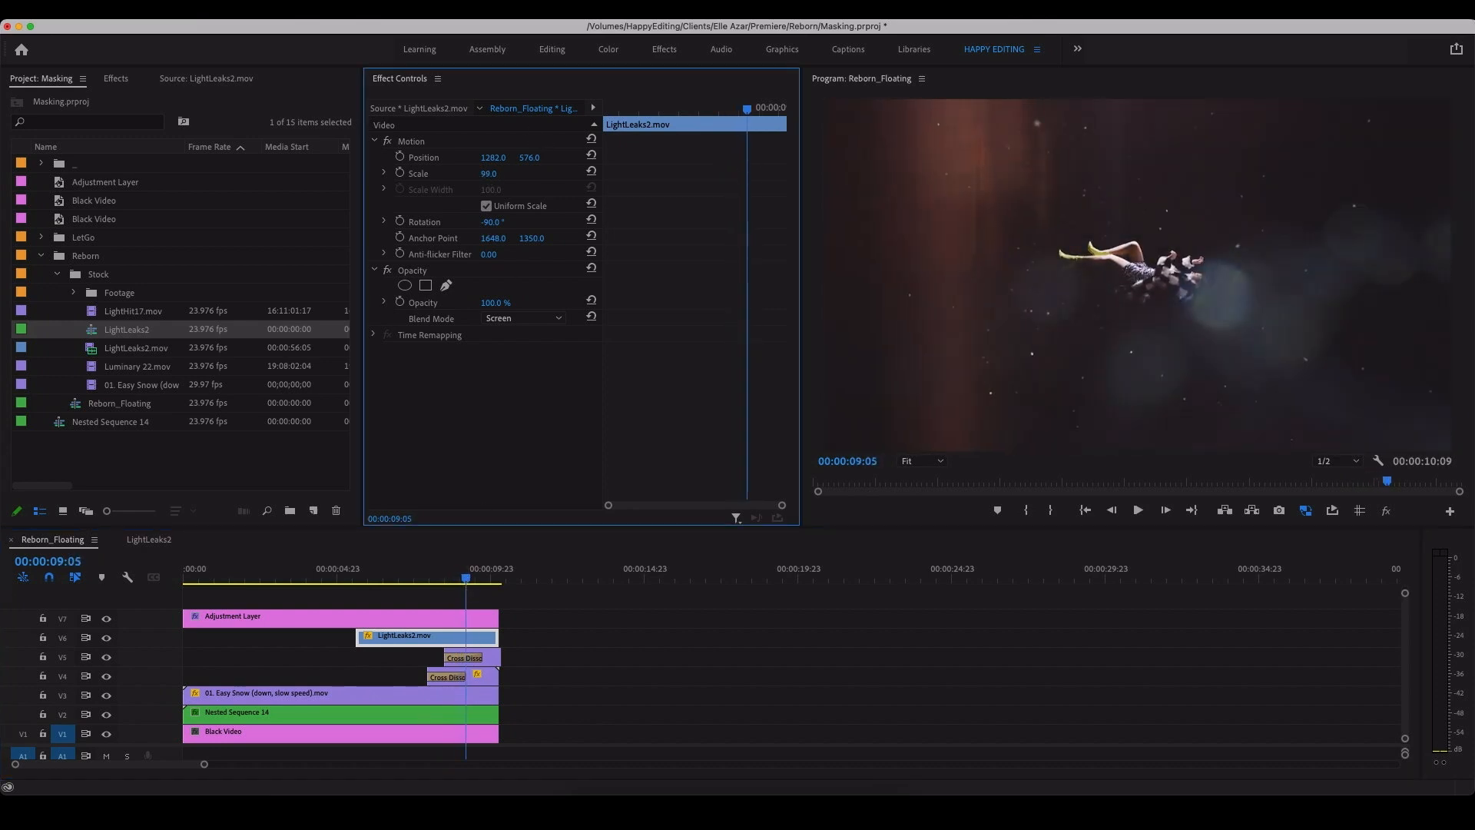
Step: Split the LightLeaks2 clip into three pieces and delete the first and last, keeping only the middle flare section
click(474, 638)
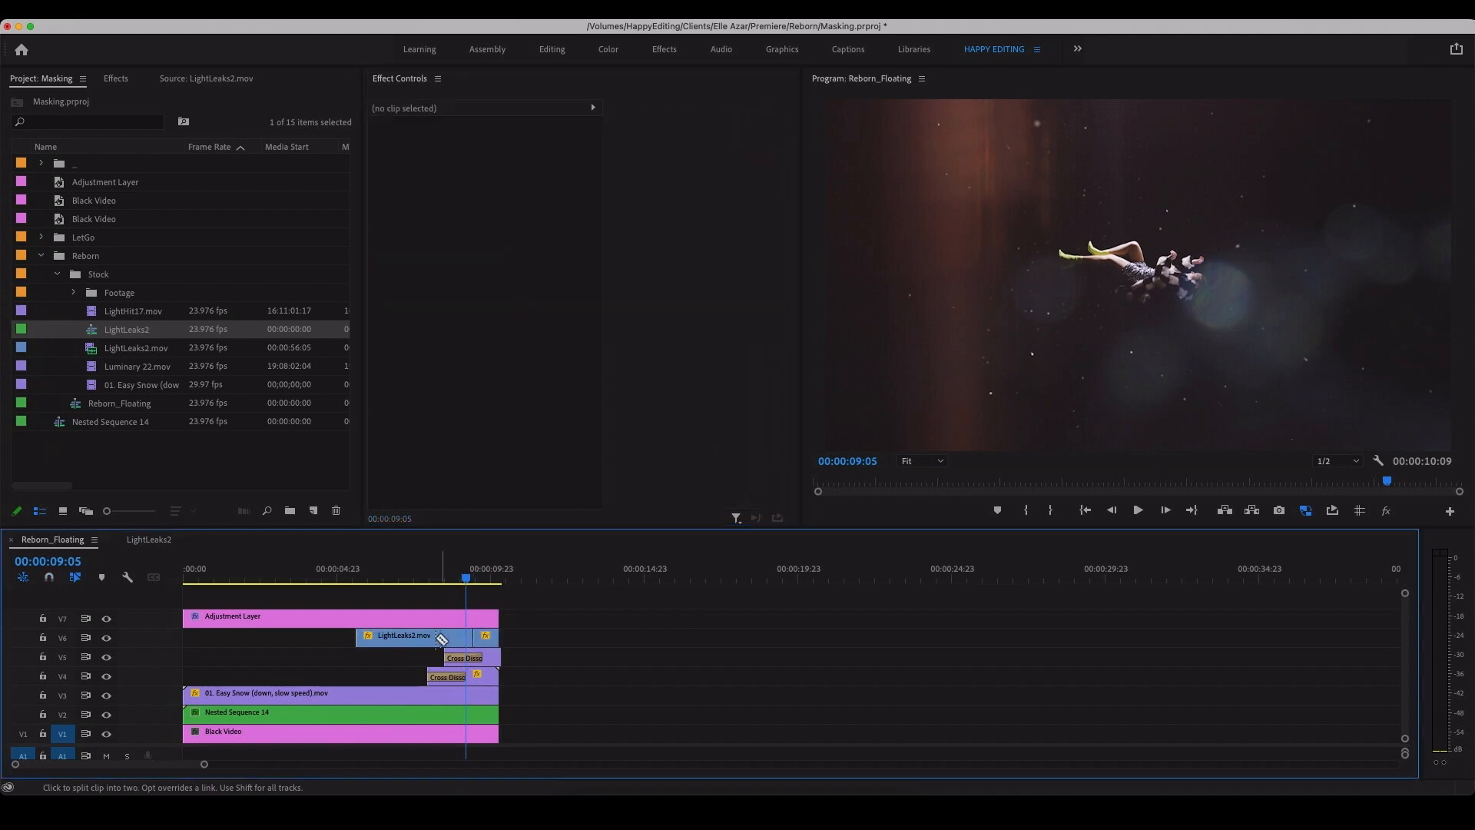
click(400, 638)
key(Delete)
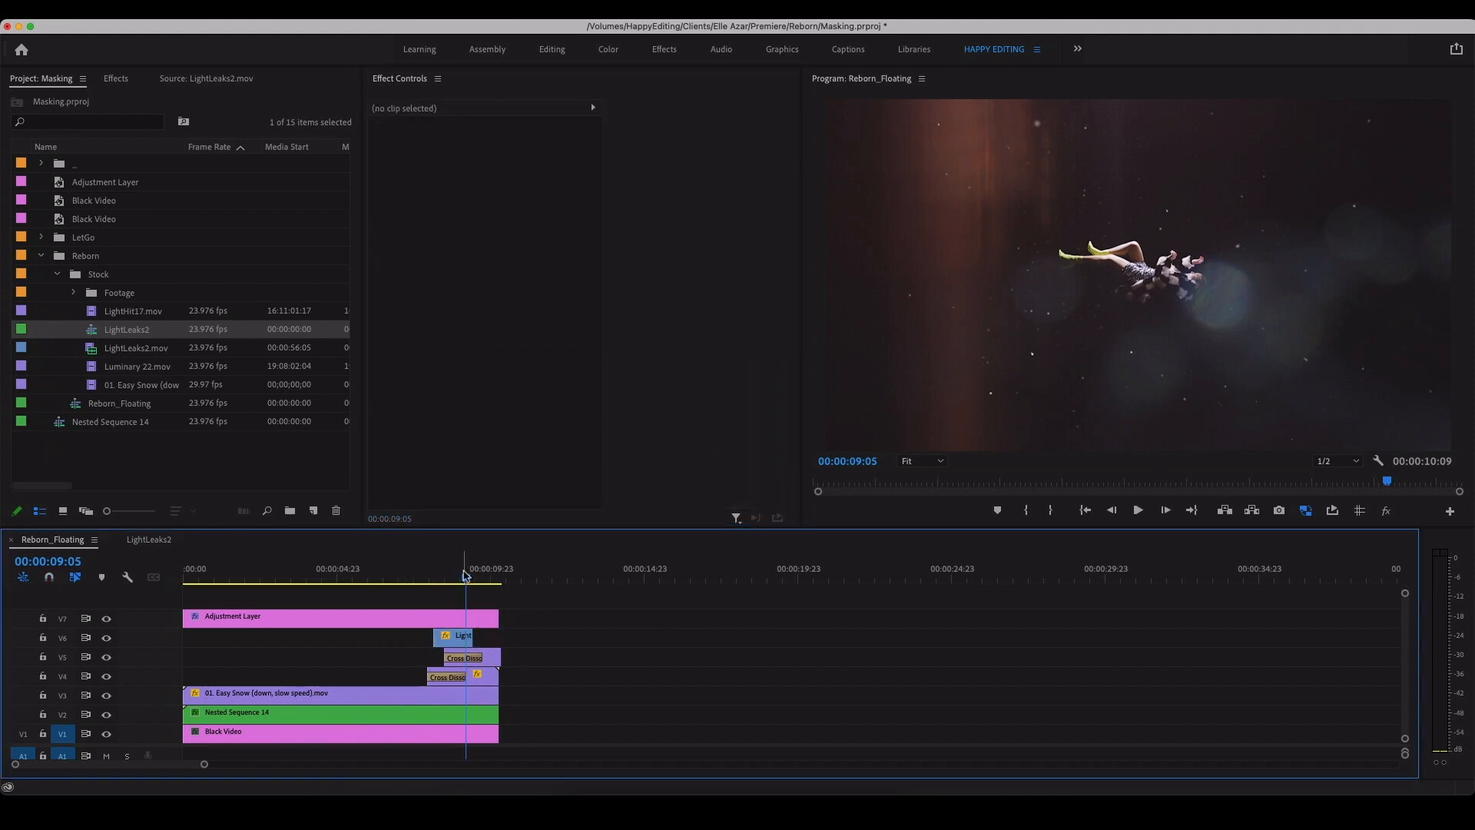
Step: Scrub through the remaining LightLeaks2 piece, trim its end slightly shorter, and apply the default transition to that end
click(434, 578)
drag(434, 577, 476, 580)
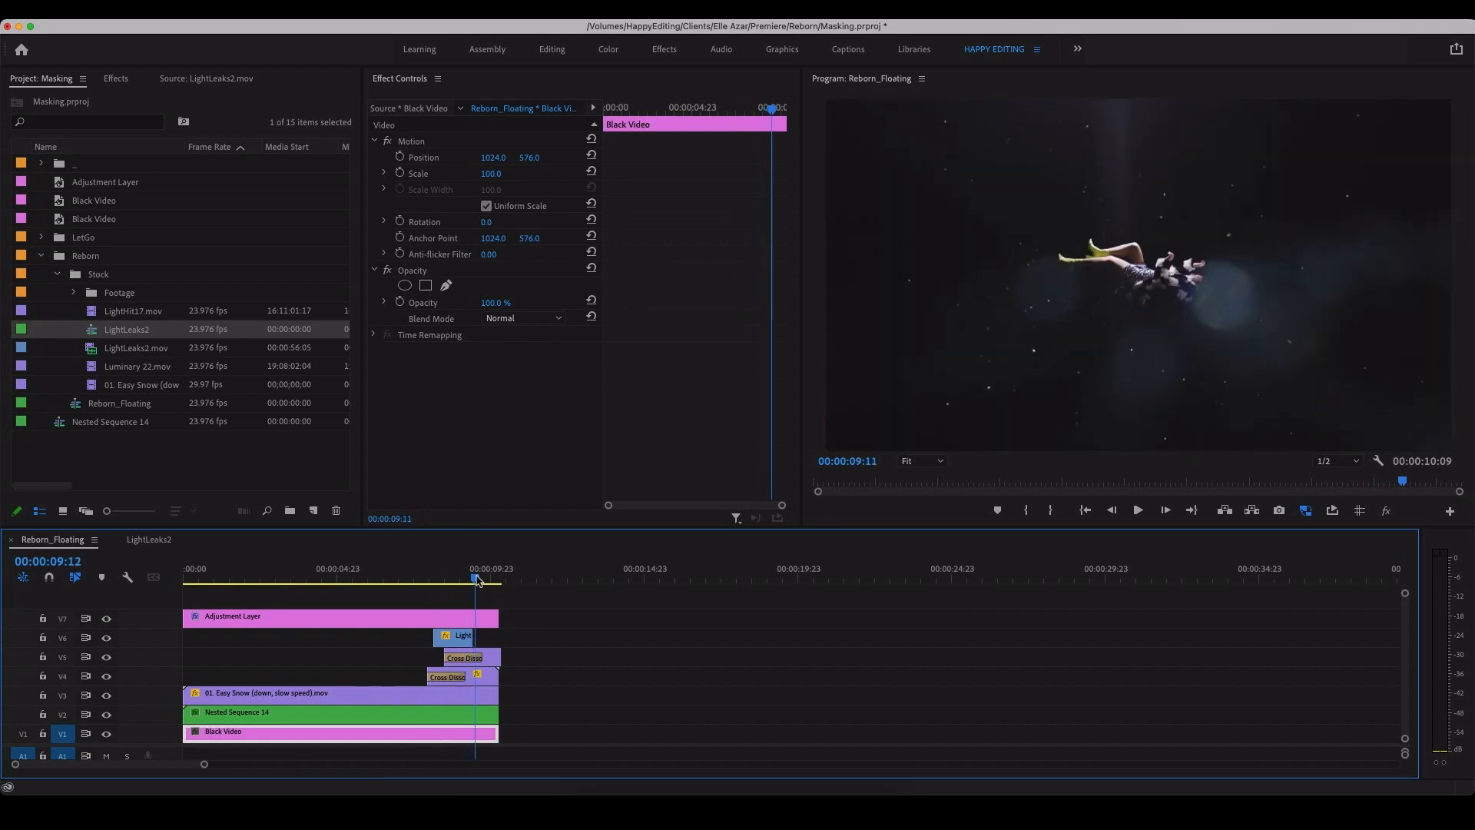
right_click(466, 651)
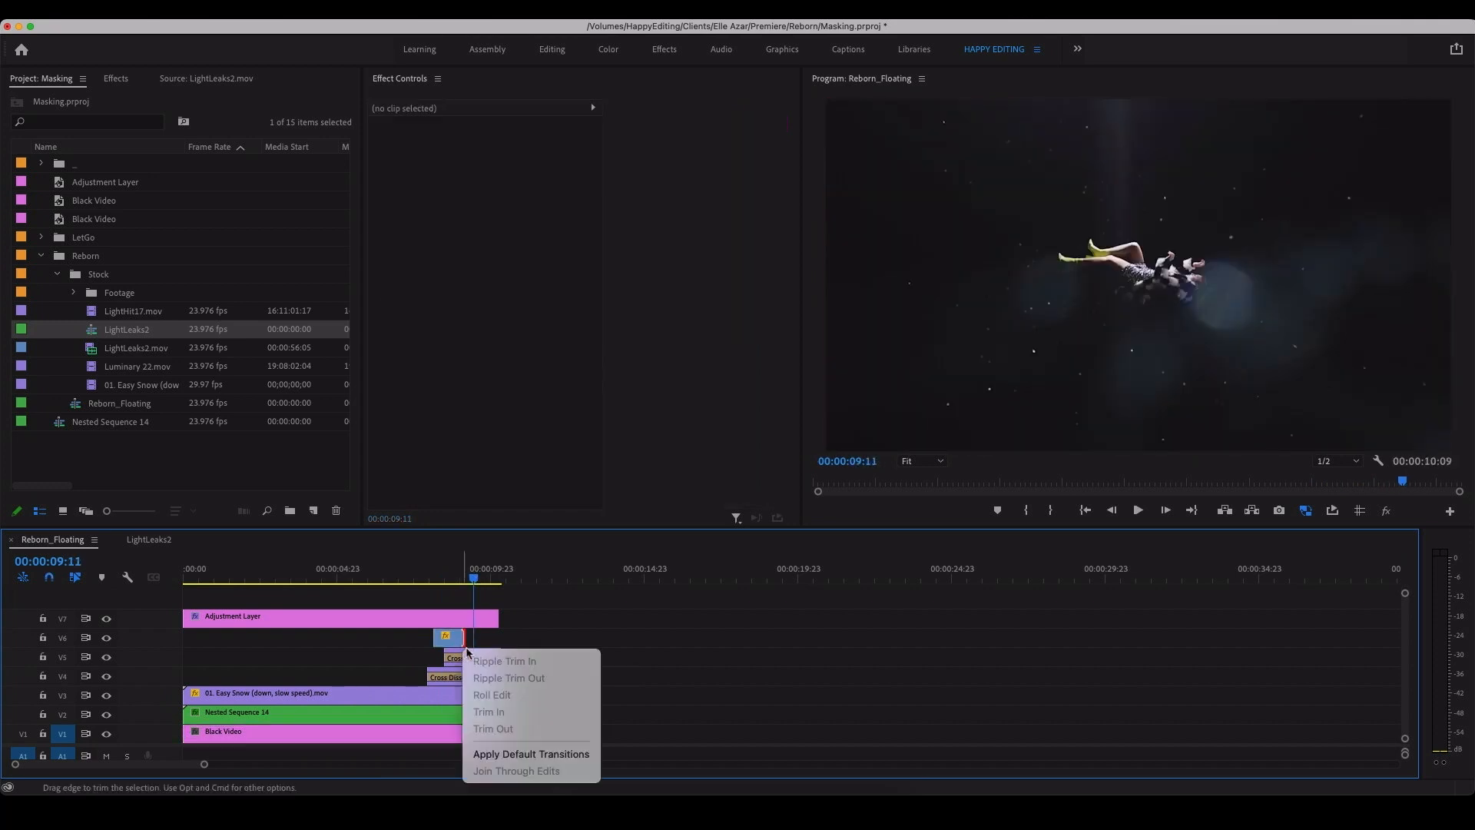
click(531, 754)
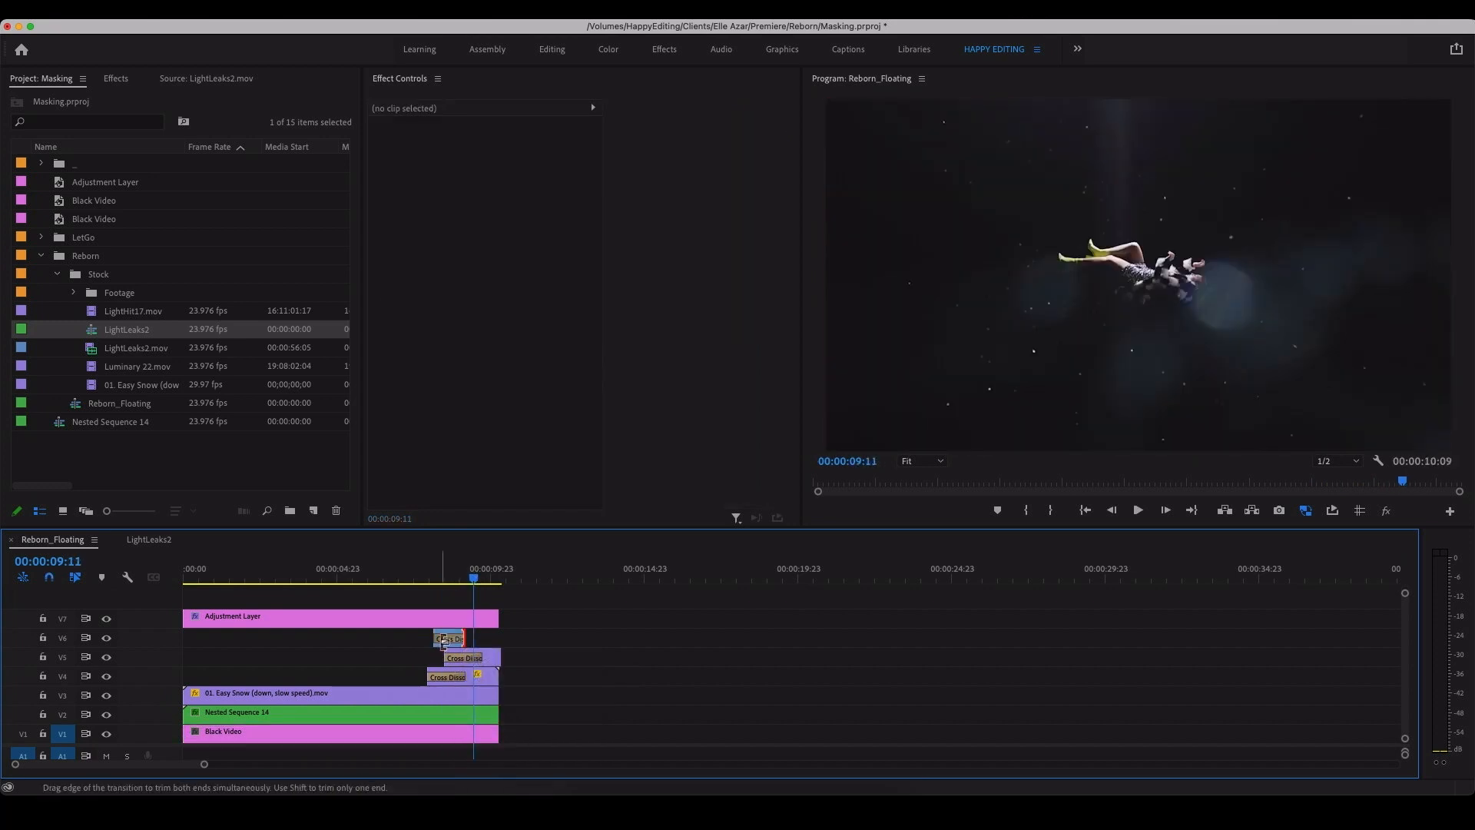
Step: Shorten the end transition on the LightLeaks2 clip and apply the default transition to the clip's start
click(452, 641)
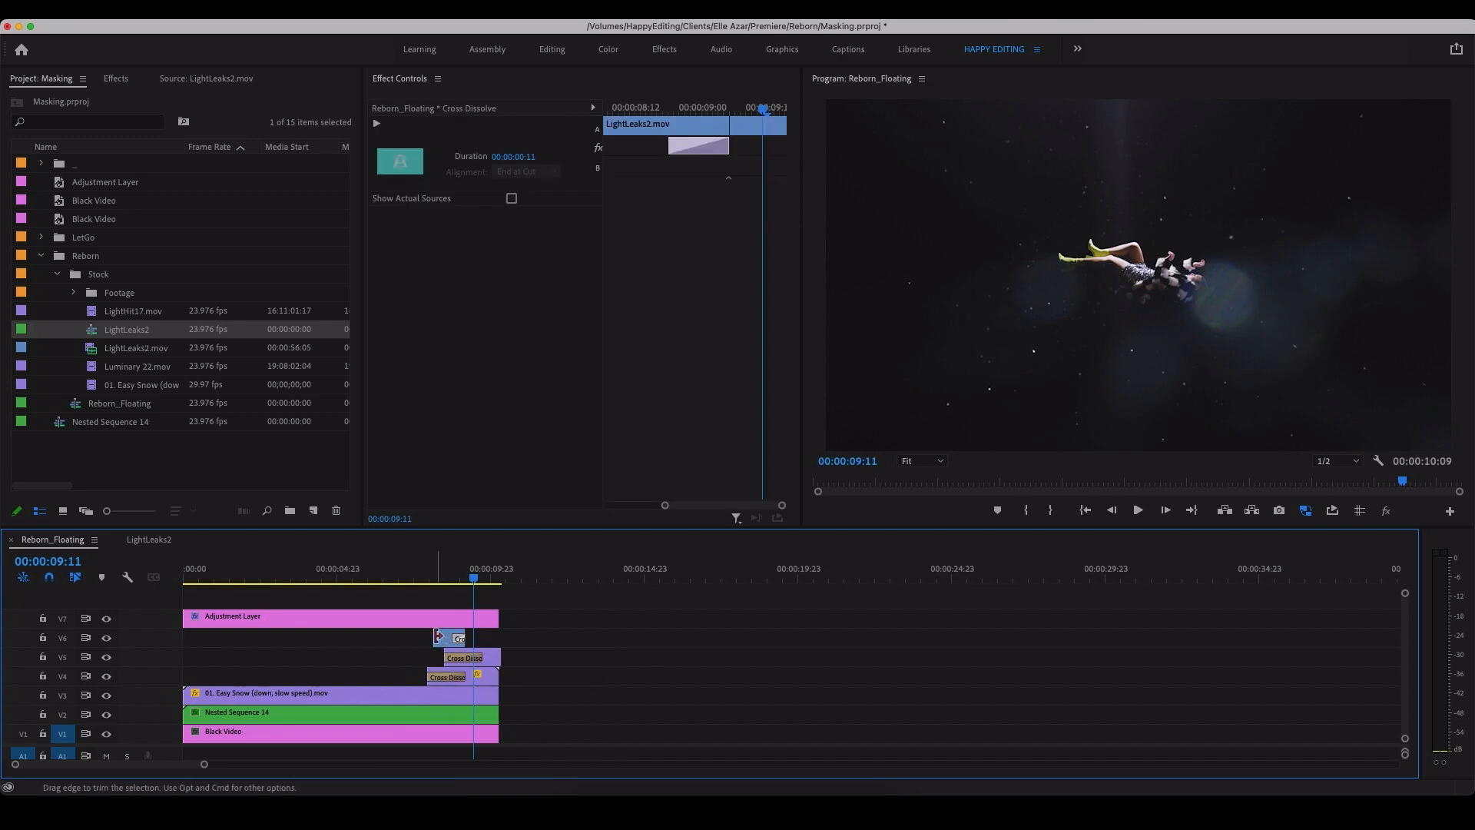
right_click(437, 637)
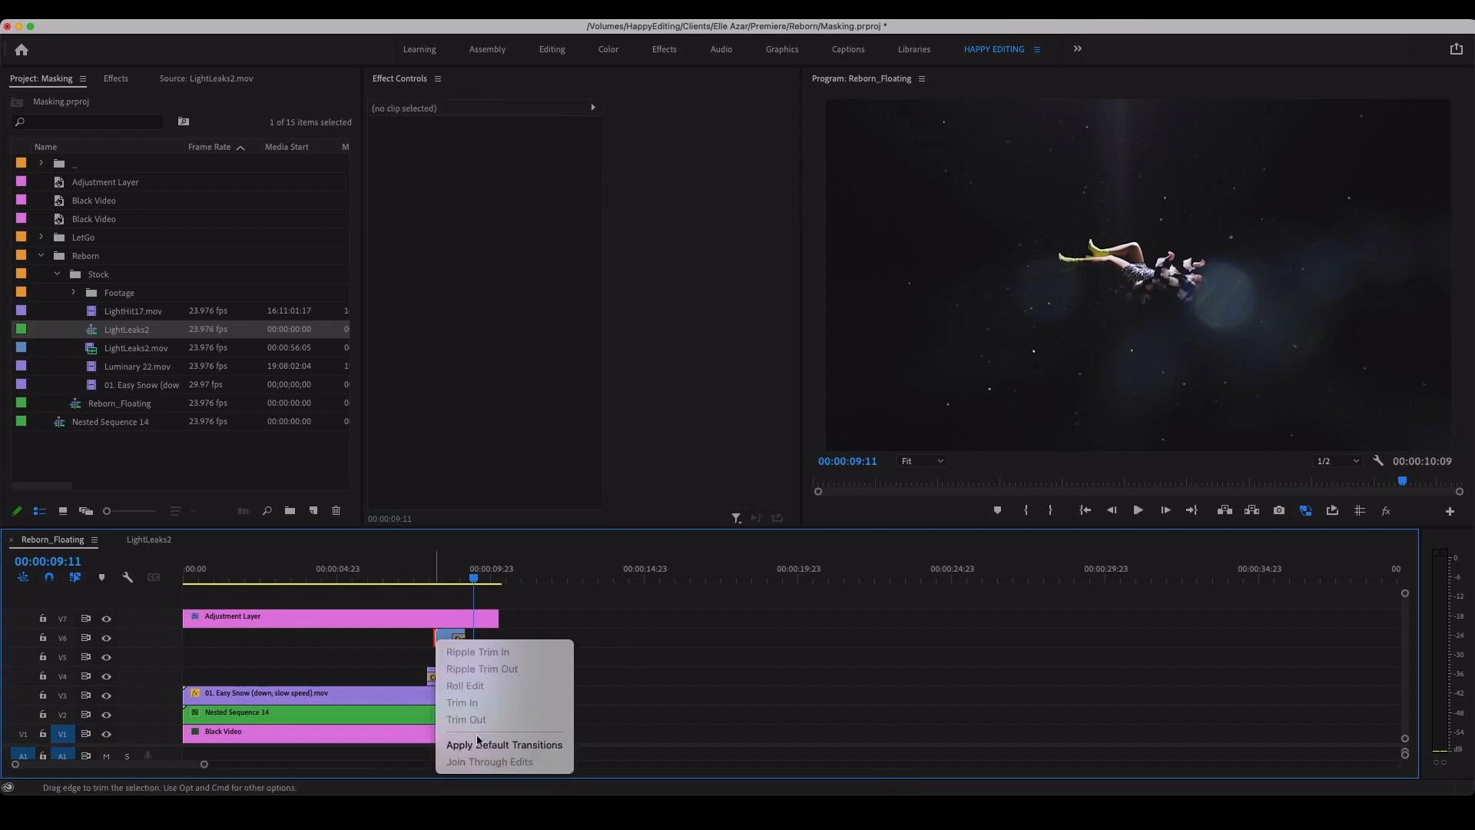
click(485, 745)
Step: Play the sequence from before the LightLeaks2 clip to check how the light leak fades in and out
drag(450, 570, 410, 573)
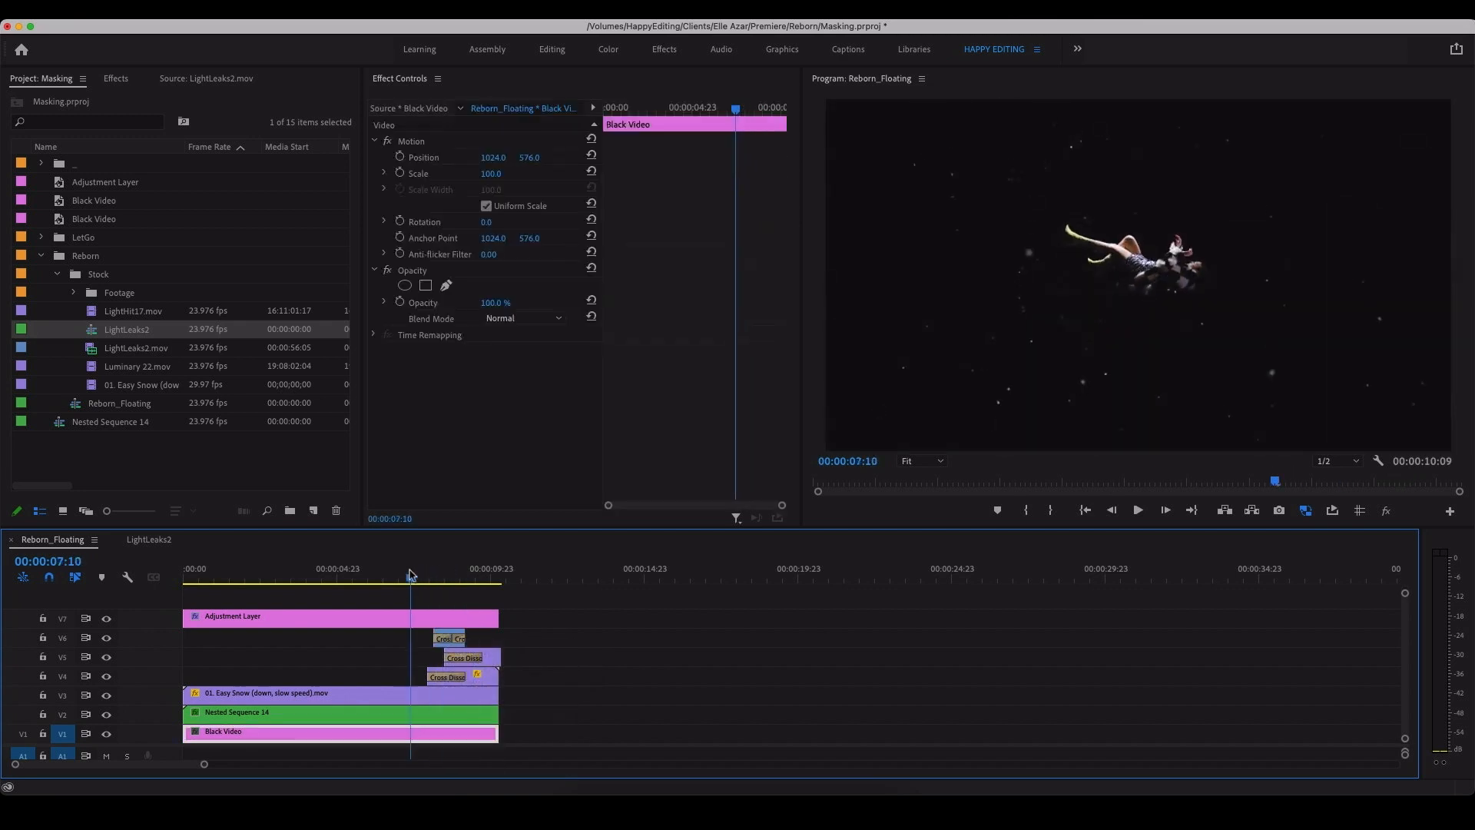
key(space)
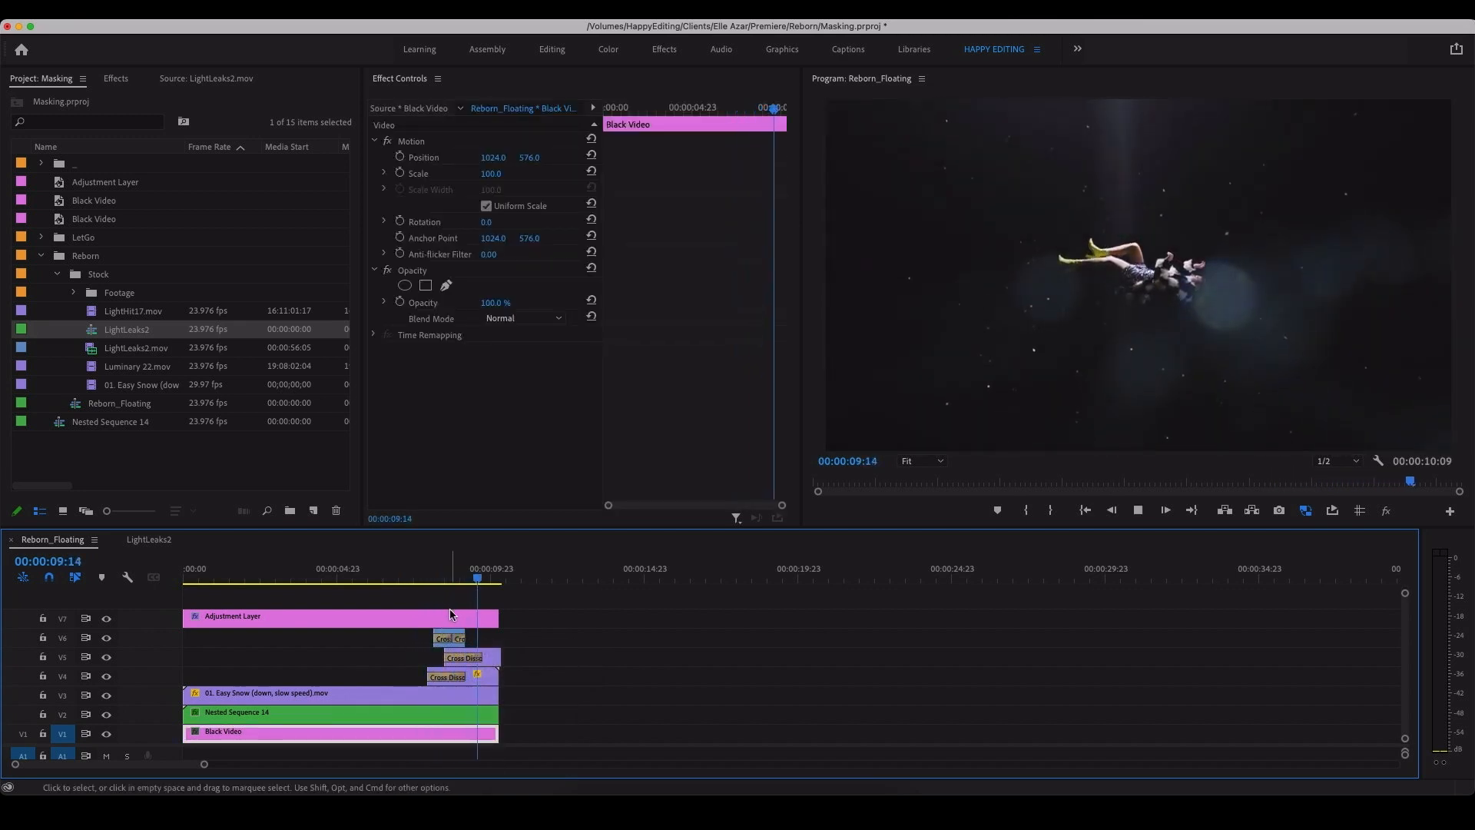
drag(469, 578, 391, 619)
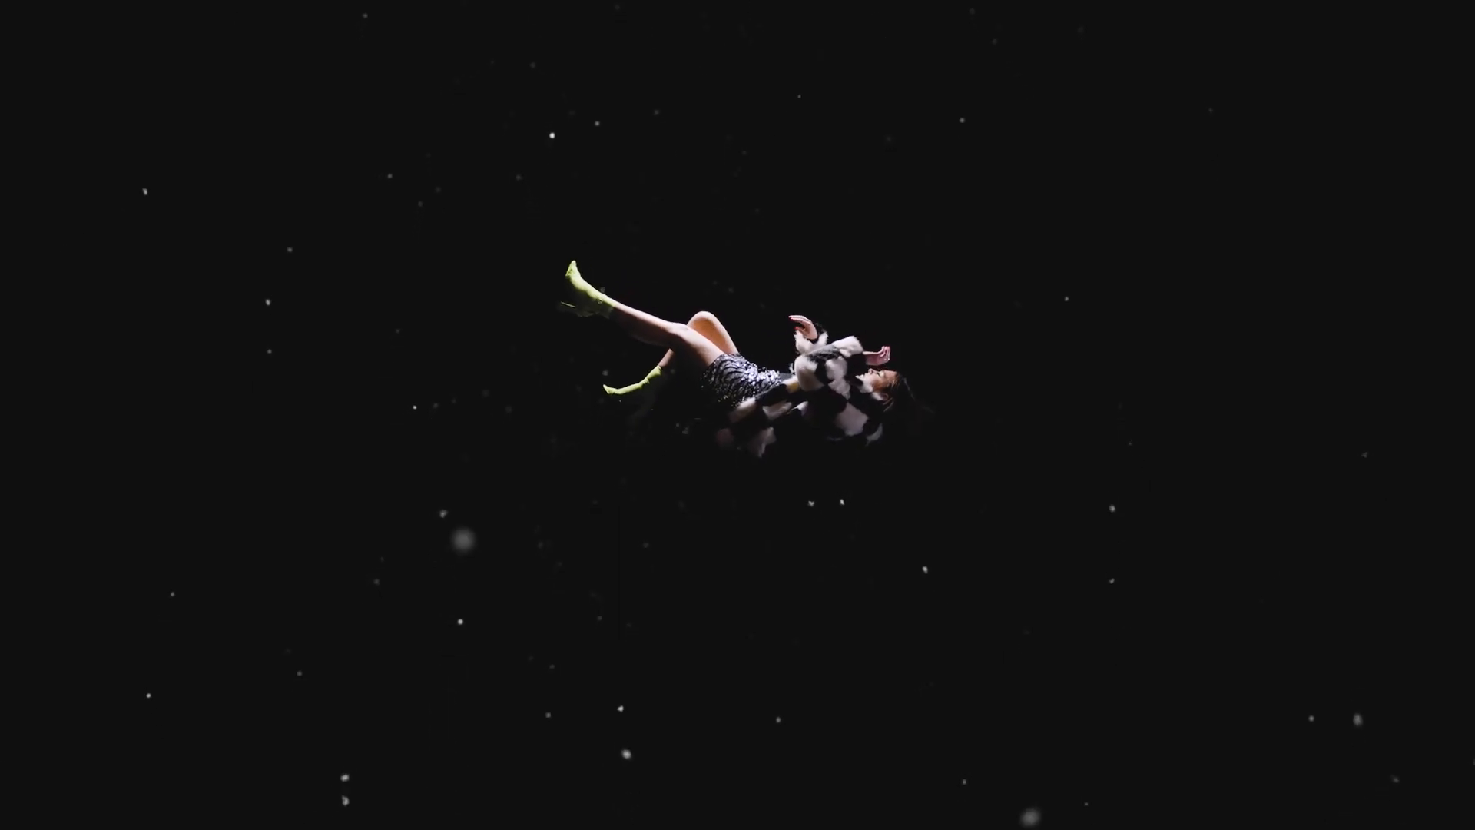